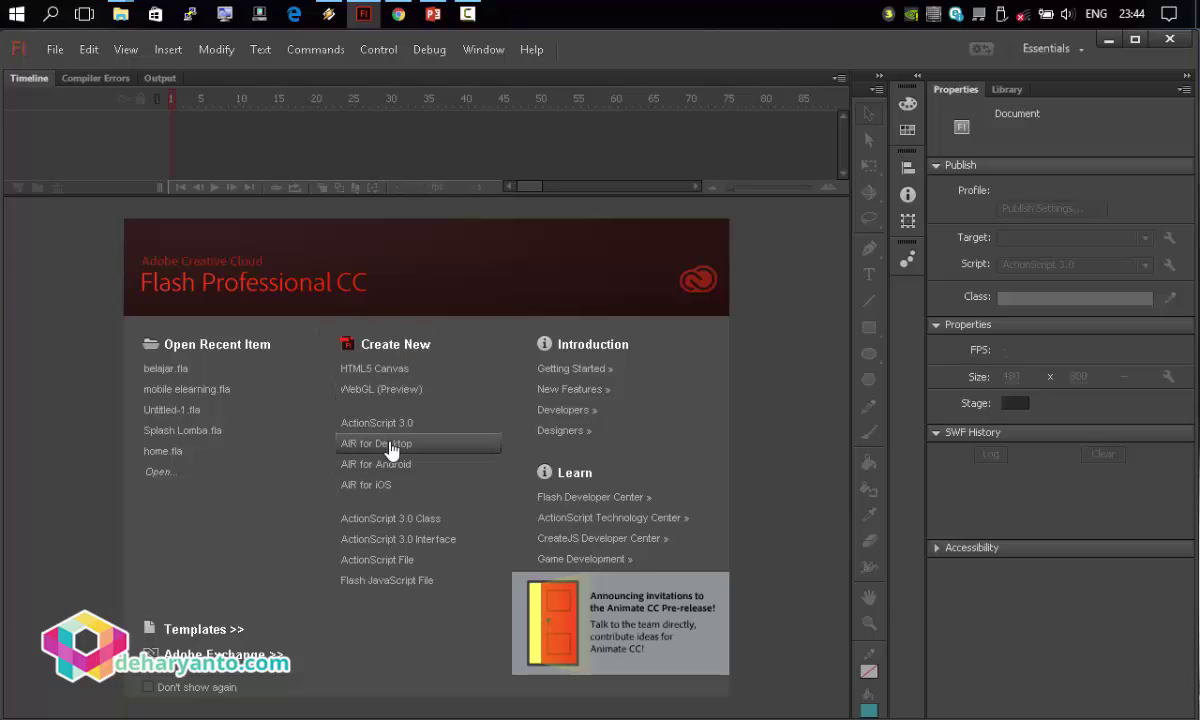
# Create a new 480×800 AIR for Android document and fit the stage in the window.
pyautogui.click(410, 465)
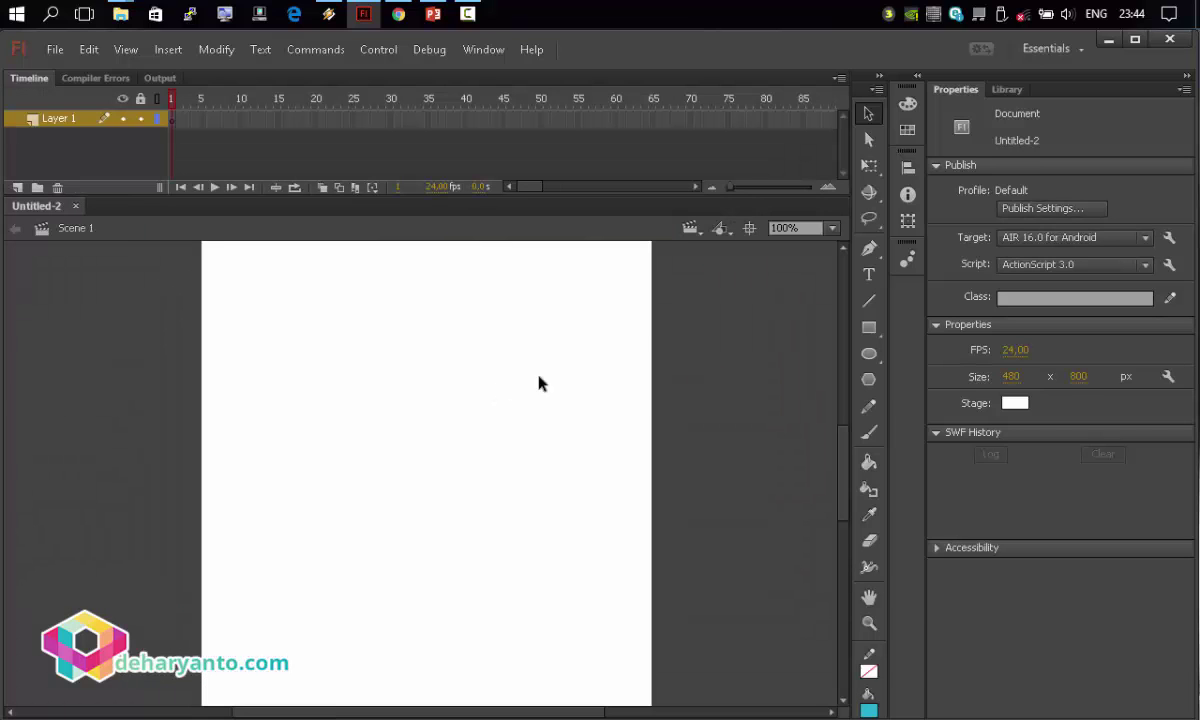
pyautogui.click(832, 230)
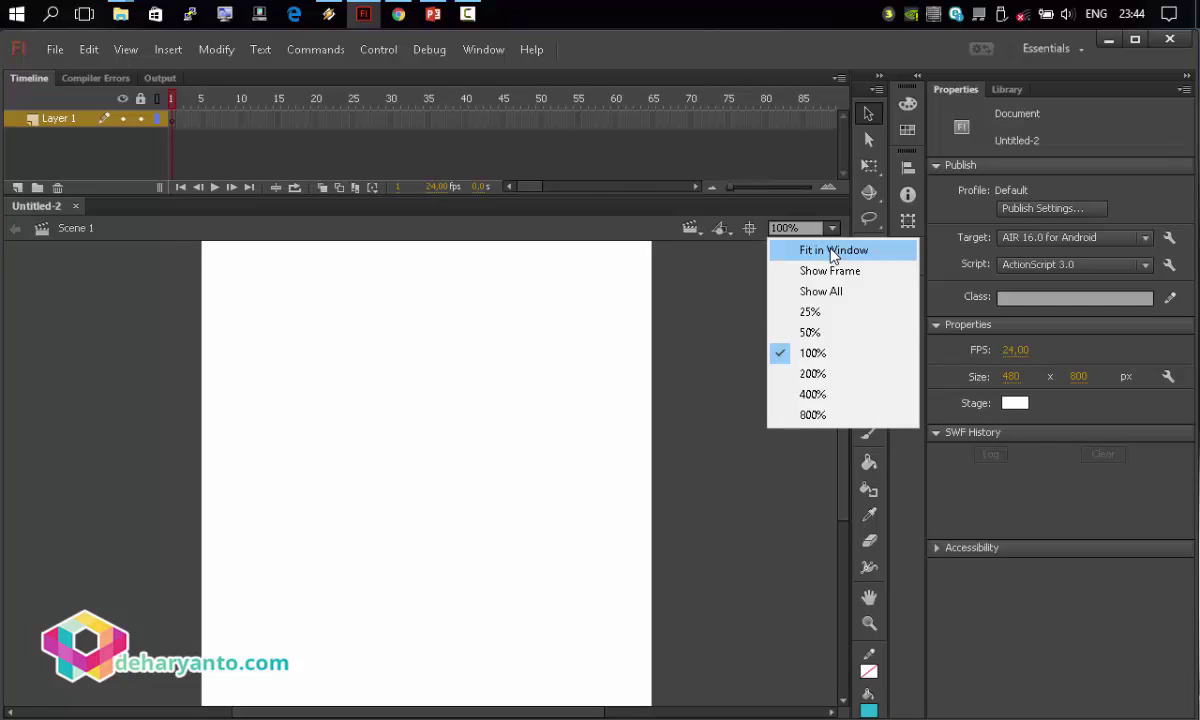
pyautogui.click(832, 253)
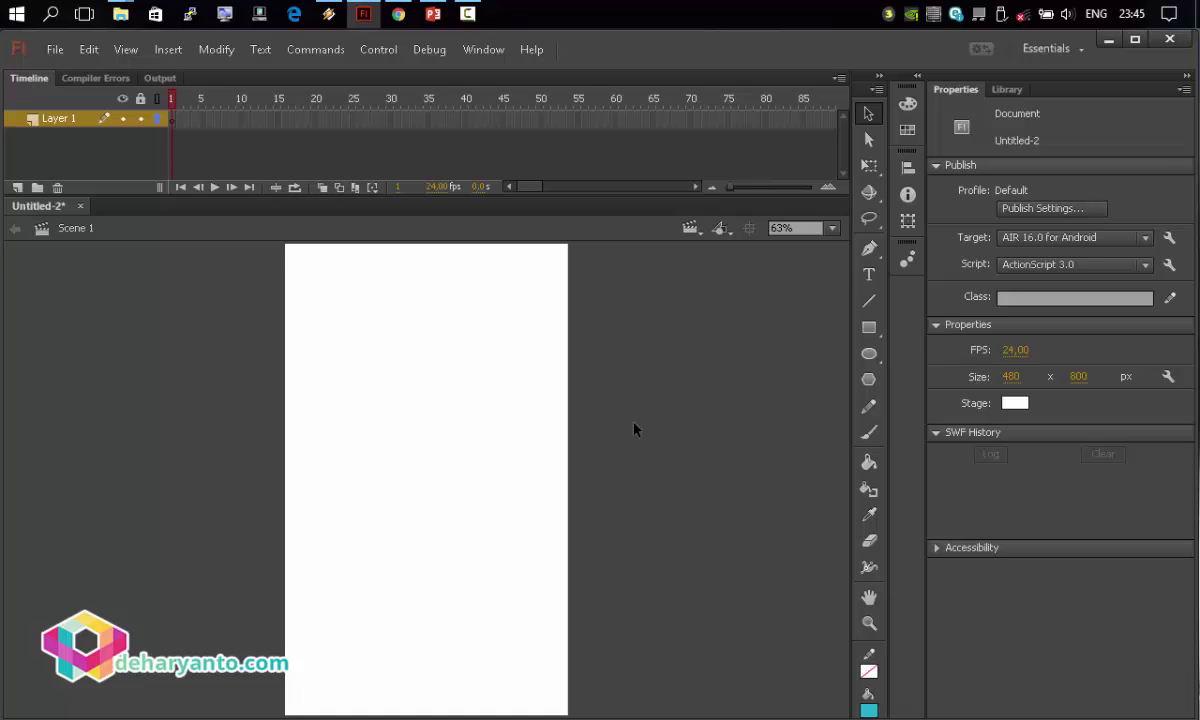
# Import IMG_3708.JPG onto the stage.
pyautogui.click(55, 49)
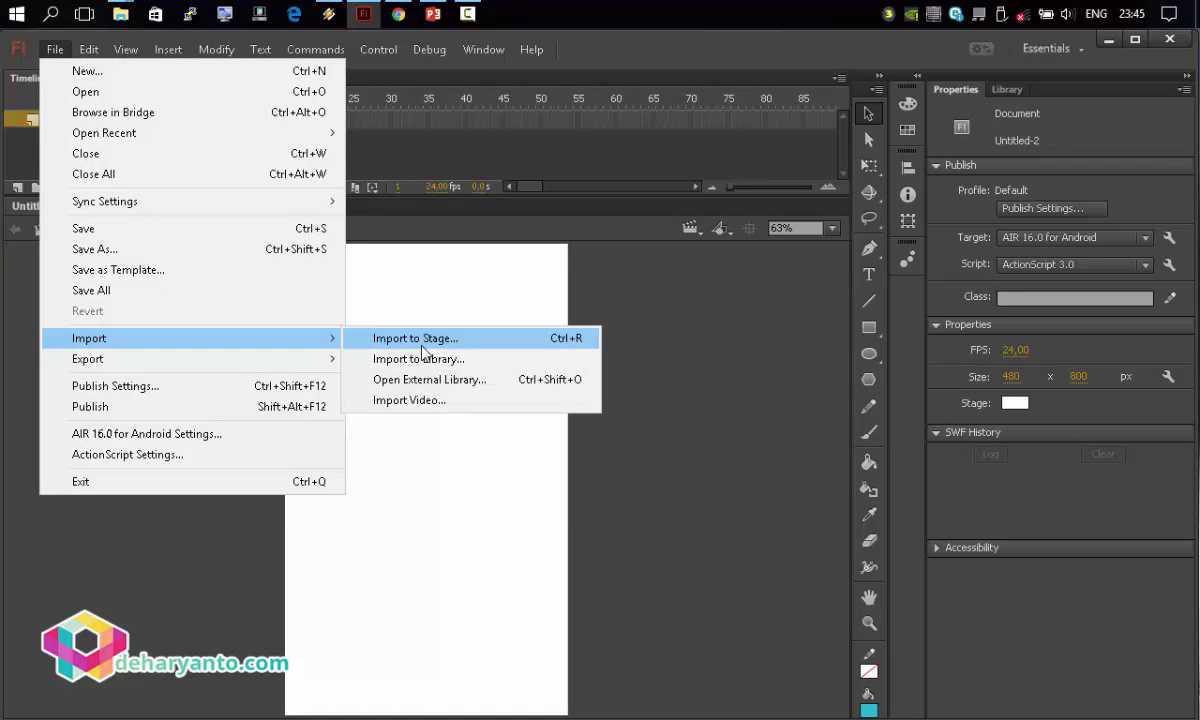
pyautogui.moveTo(218, 340)
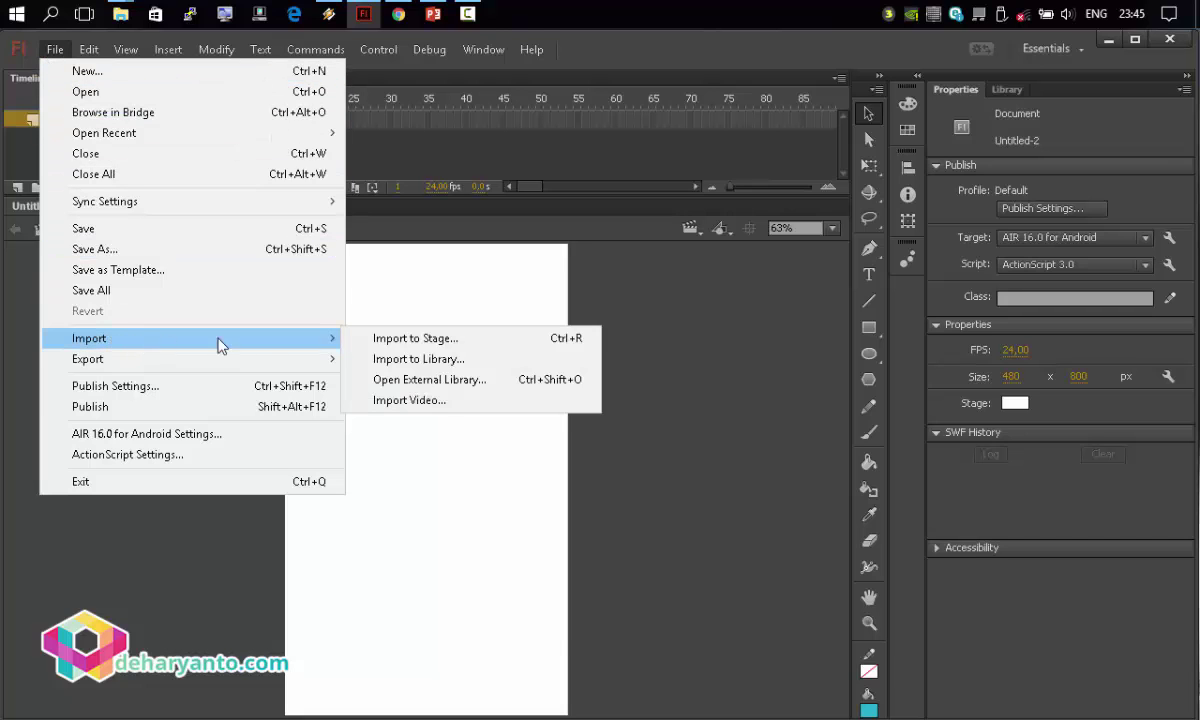
pyautogui.click(480, 343)
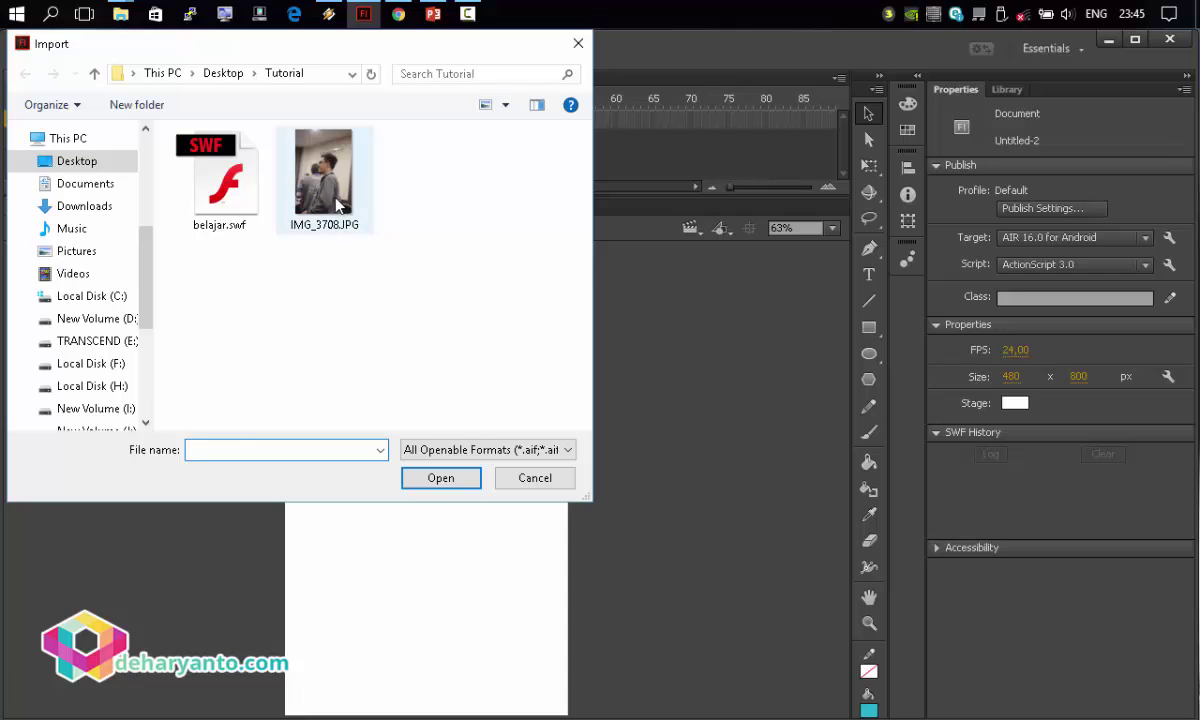
pyautogui.doubleClick(336, 205)
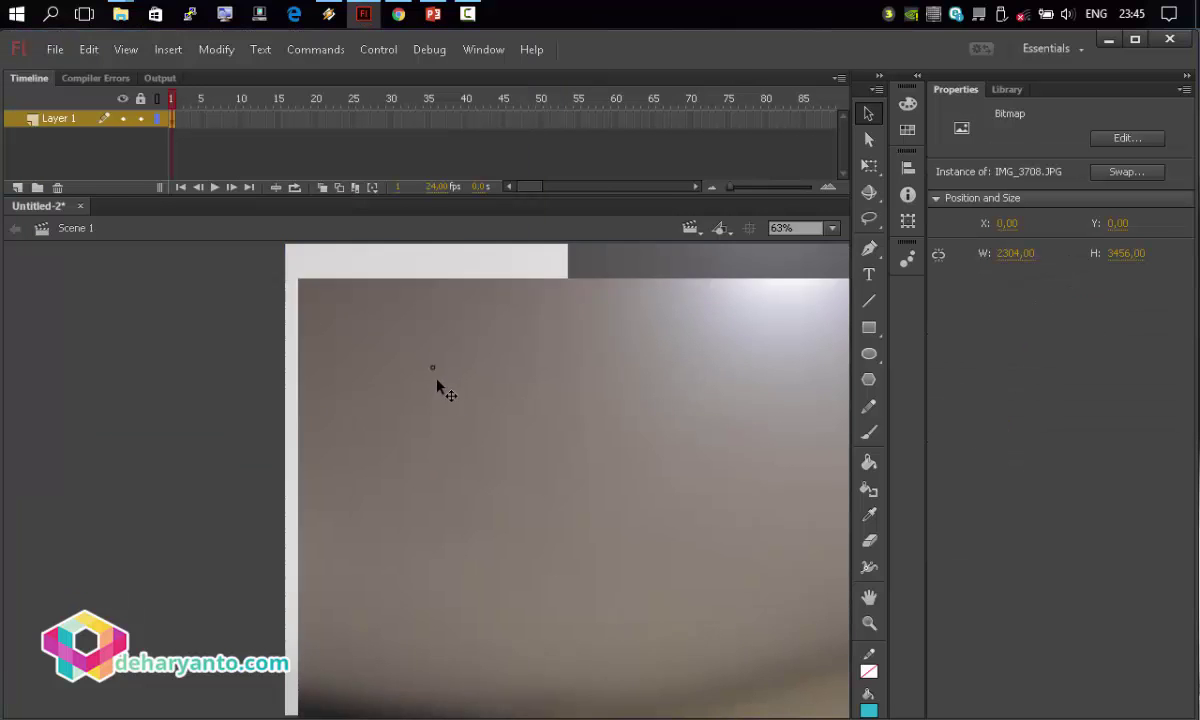
pyautogui.moveTo(437, 385); pyautogui.dragTo(440, 394)
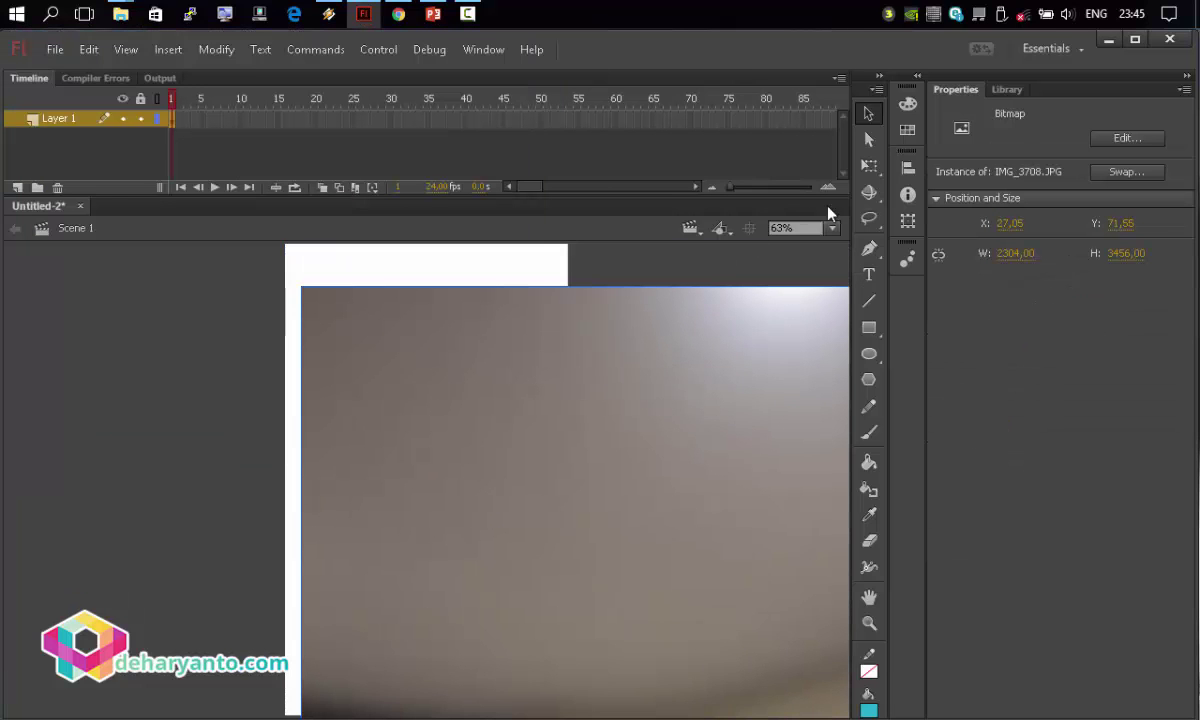
# Scale the photo down with Free Transform to about 534 × 801, covering the stage.
pyautogui.click(869, 166)
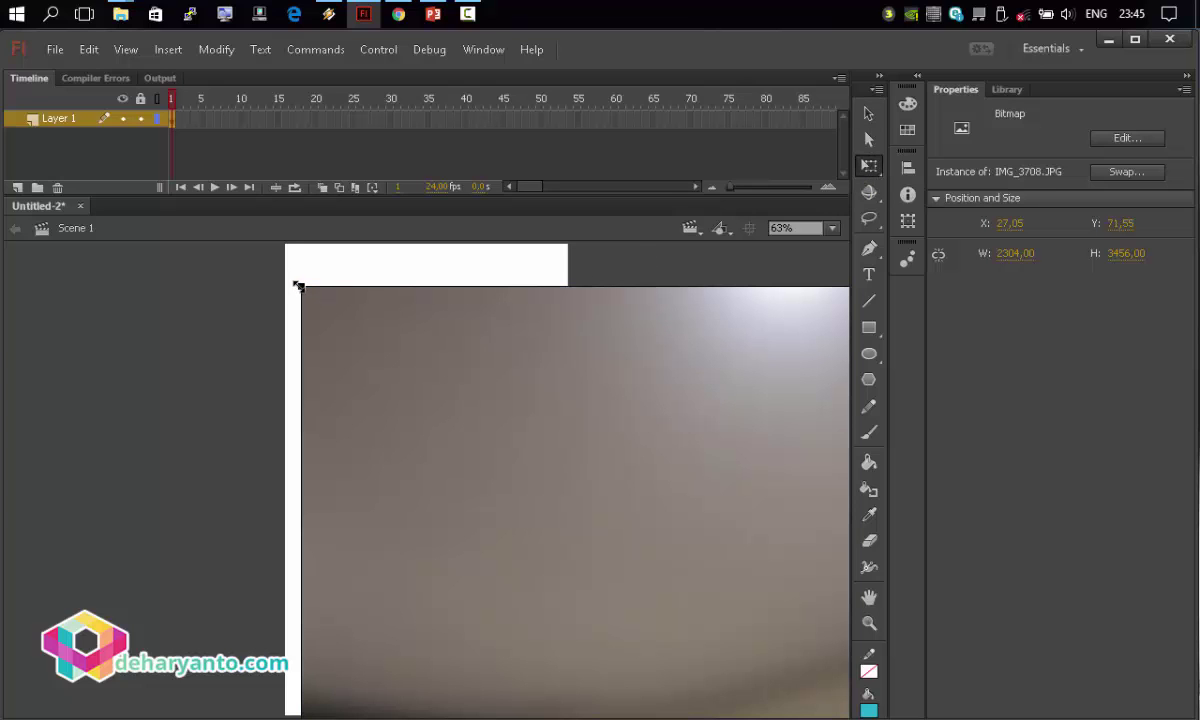
pyautogui.moveTo(299, 287); pyautogui.dragTo(490, 628)
pyautogui.moveTo(605, 660); pyautogui.dragTo(341, 334)
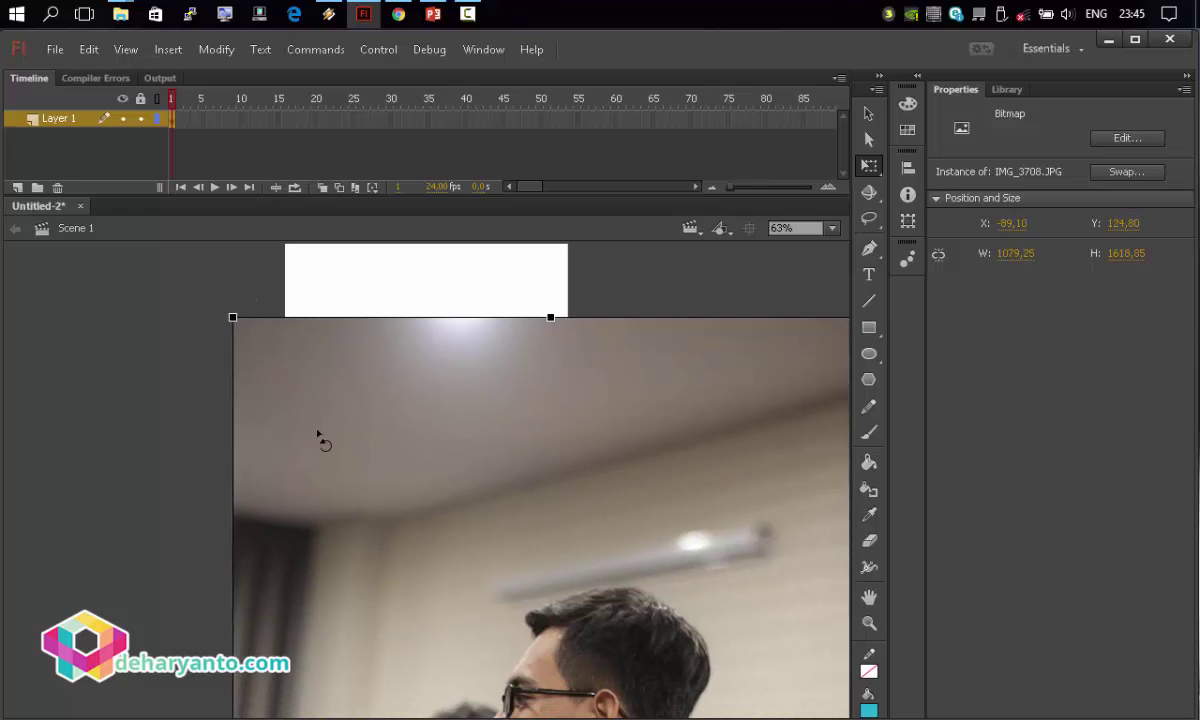
pyautogui.moveTo(233, 317); pyautogui.dragTo(410, 581)
pyautogui.moveTo(477, 621); pyautogui.dragTo(356, 276)
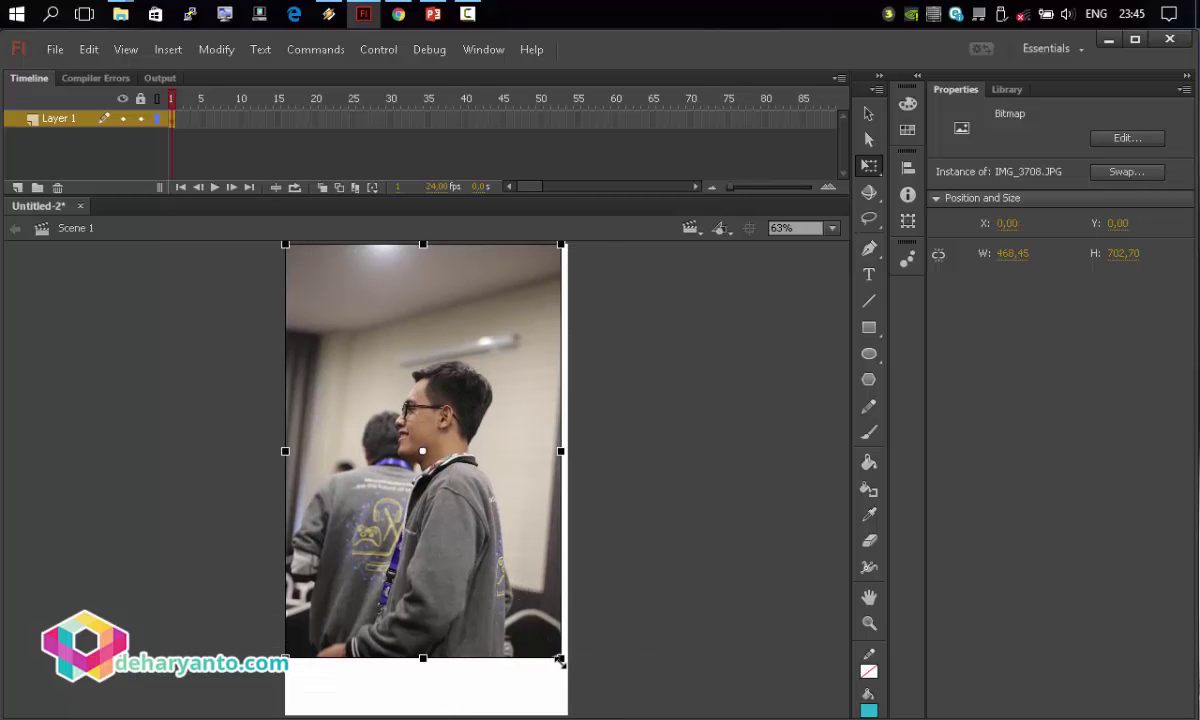
pyautogui.moveTo(561, 659); pyautogui.dragTo(581, 686)
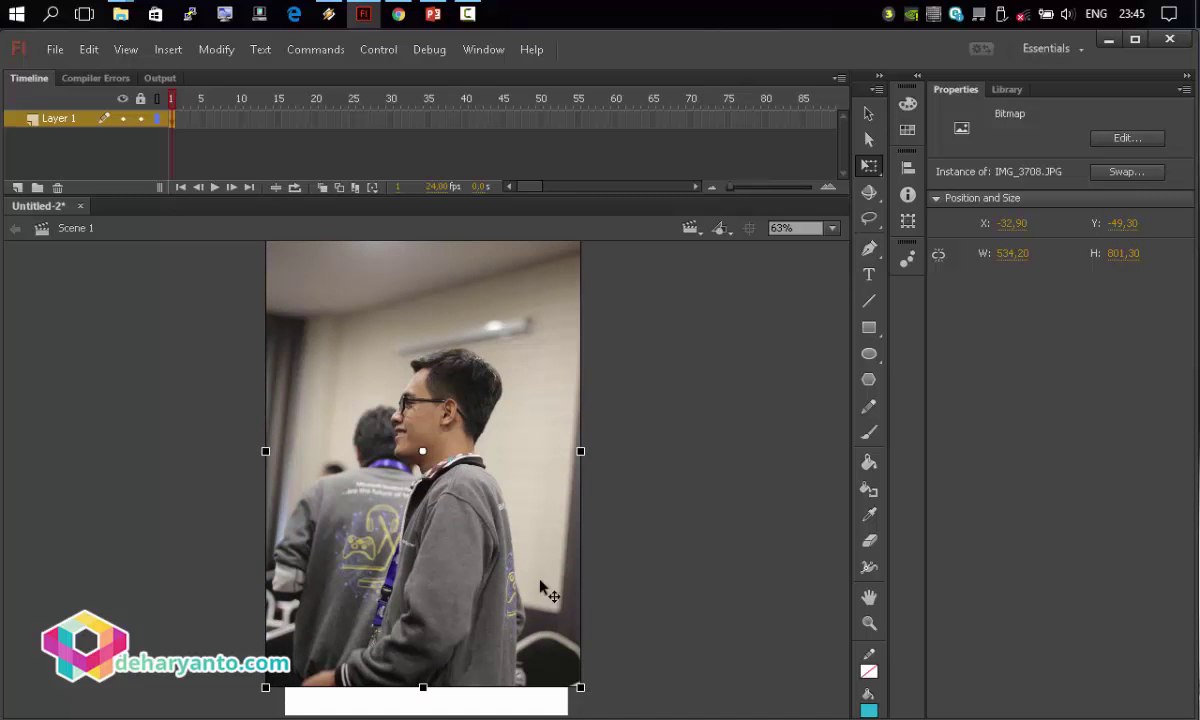
pyautogui.moveTo(544, 589); pyautogui.dragTo(498, 583)
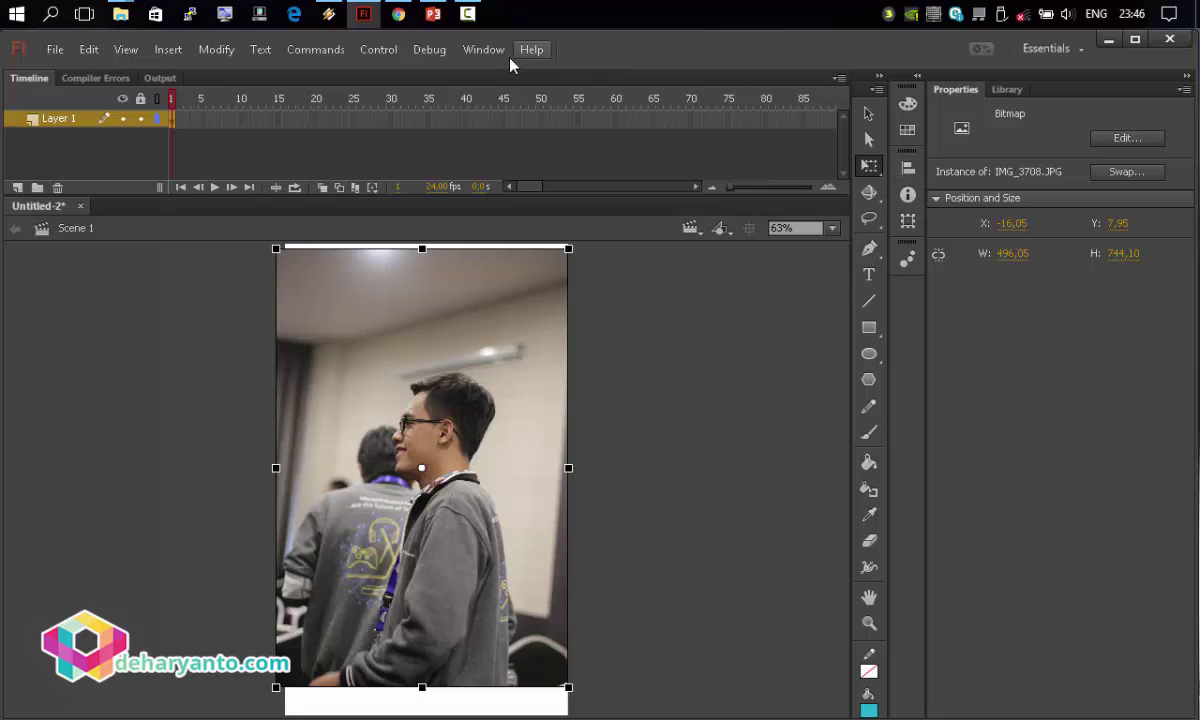
# Match the photo to the stage's width and height and centre it on the stage.
pyautogui.click(484, 50)
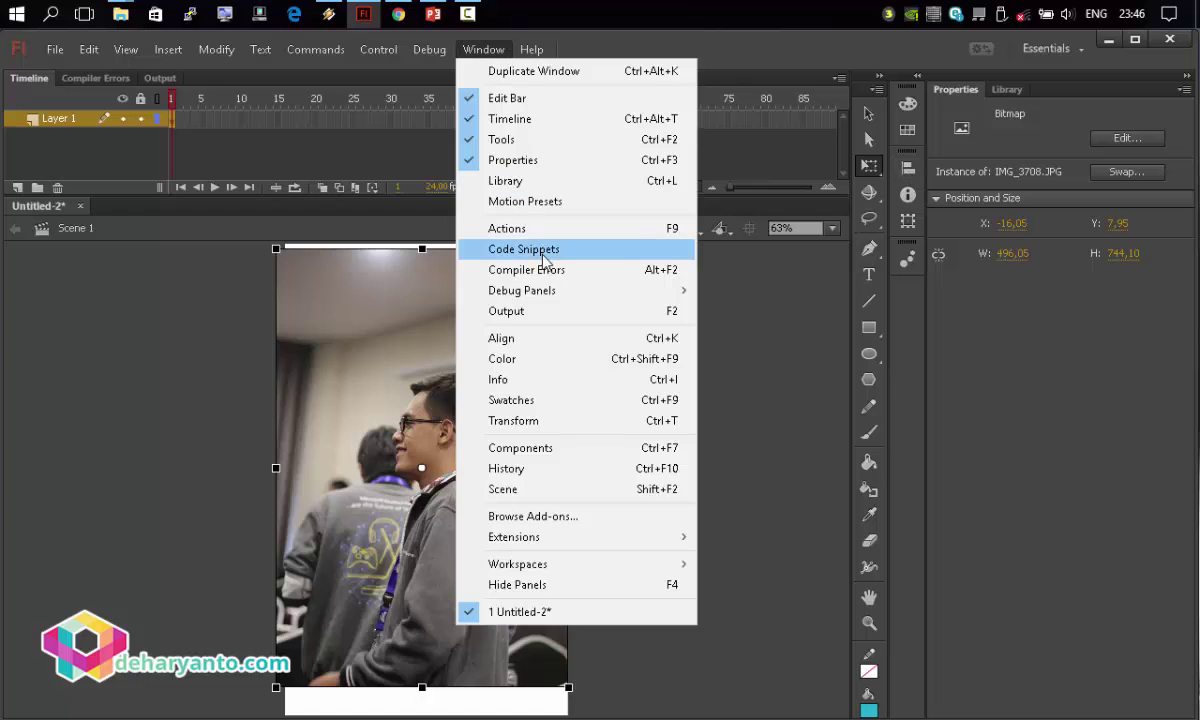
pyautogui.click(544, 339)
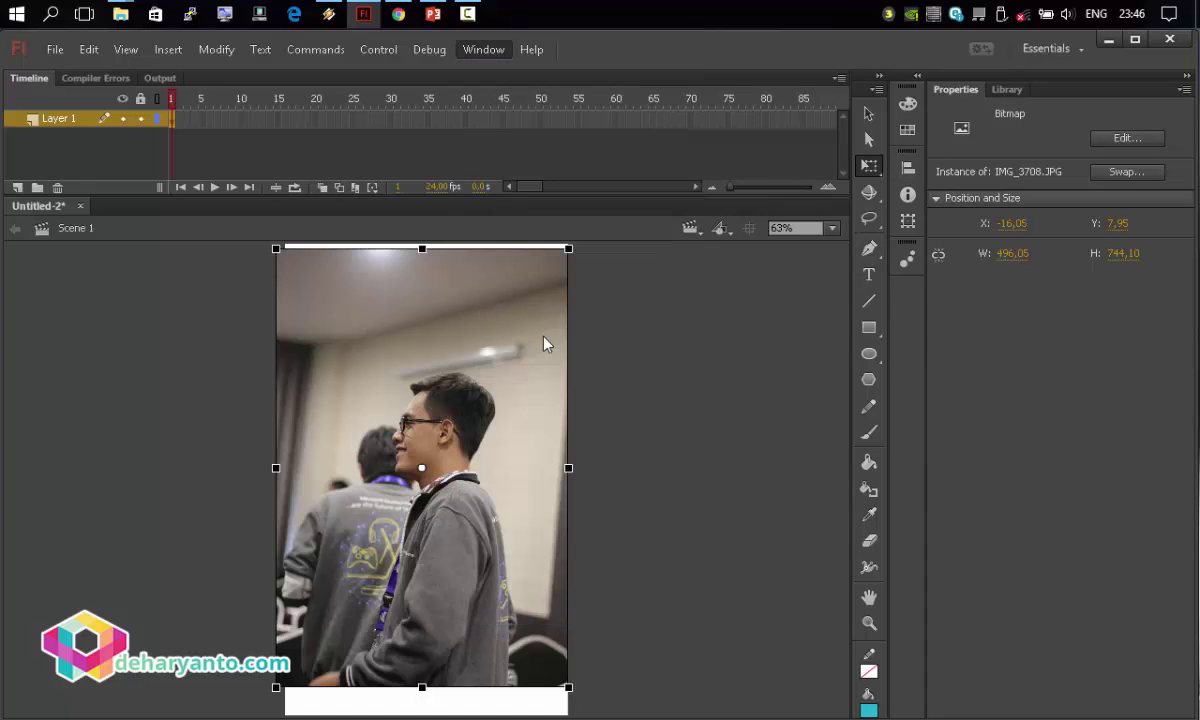
pyautogui.click(716, 286)
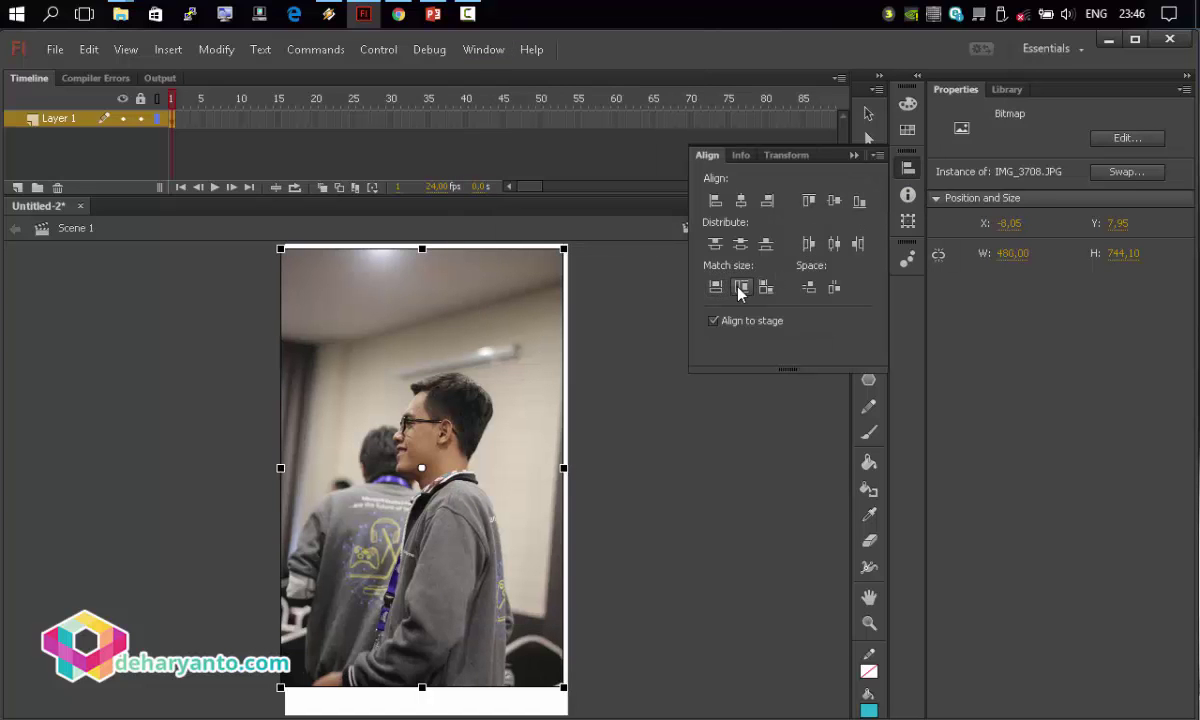
pyautogui.click(741, 286)
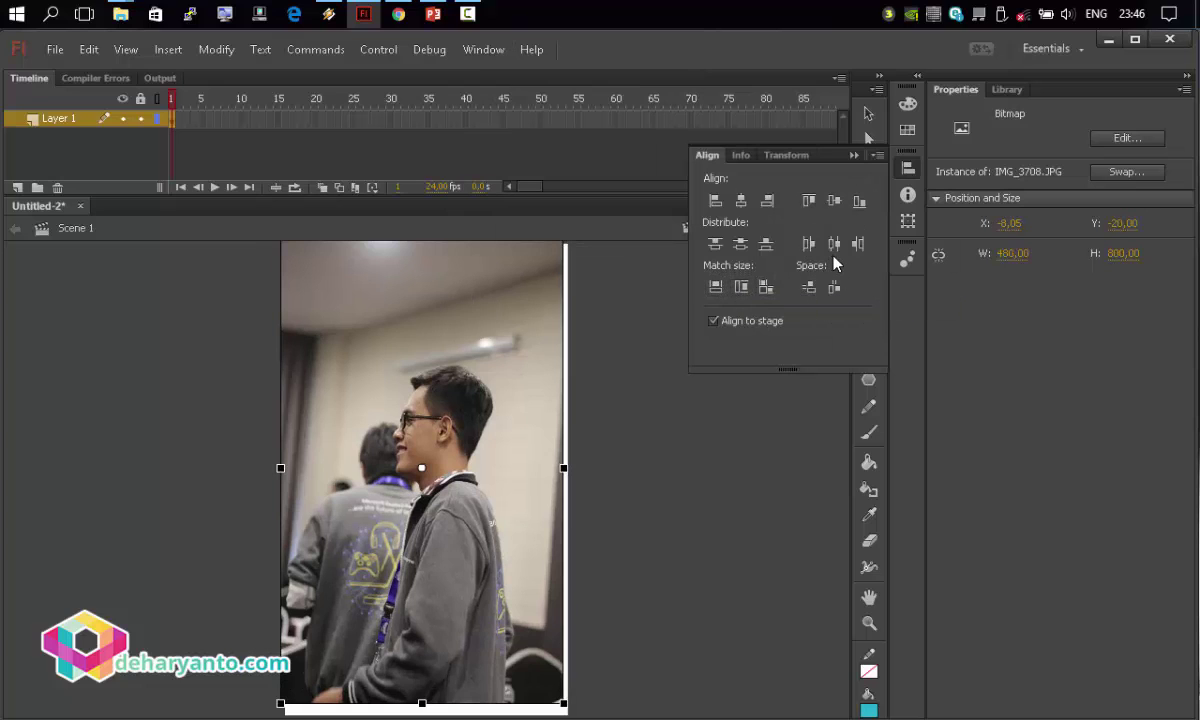
pyautogui.click(834, 246)
pyautogui.click(741, 245)
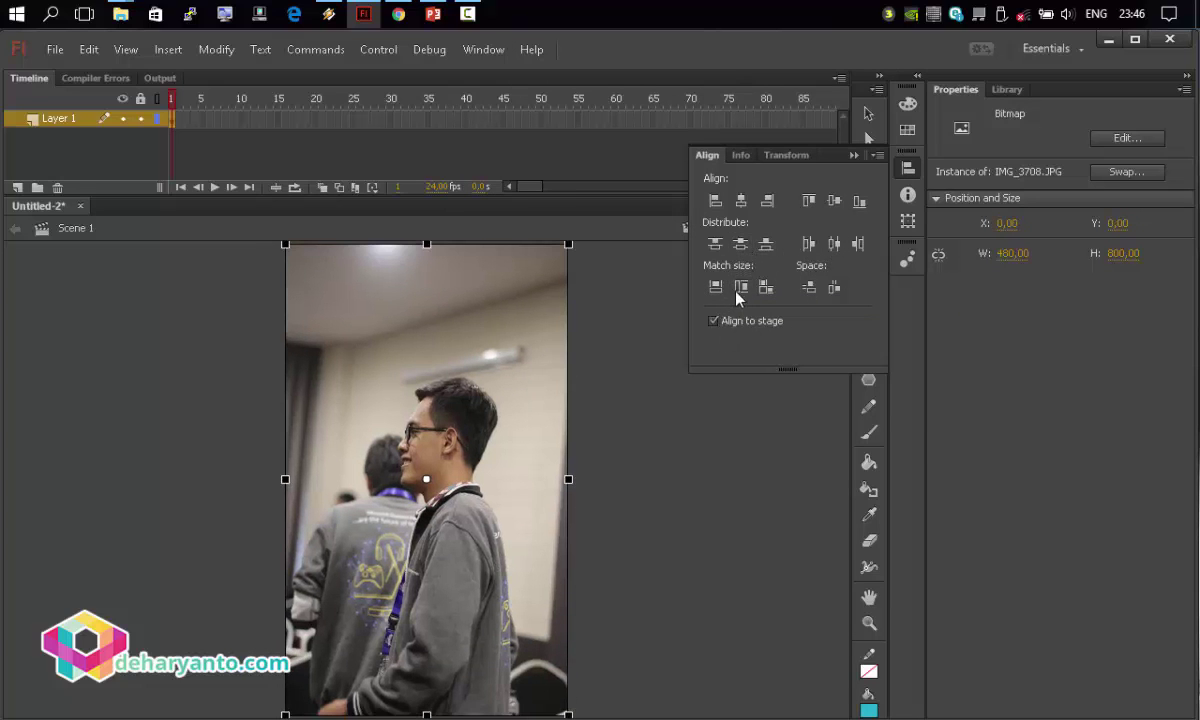
pyautogui.hotkey('ctrl', 'k')
# Shorten the photo from its bottom edge and move it up about 16 px.
pyautogui.click(635, 415)
pyautogui.click(445, 536)
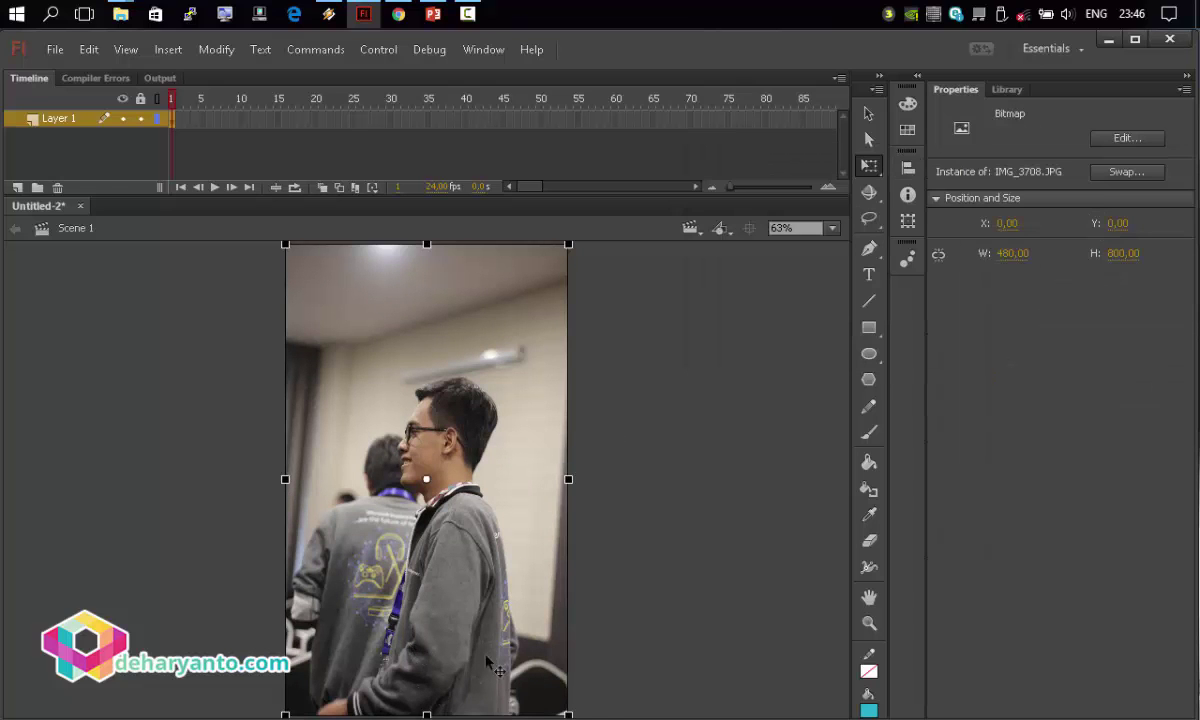
pyautogui.click(643, 594)
pyautogui.click(473, 547)
pyautogui.moveTo(427, 715); pyautogui.dragTo(430, 703)
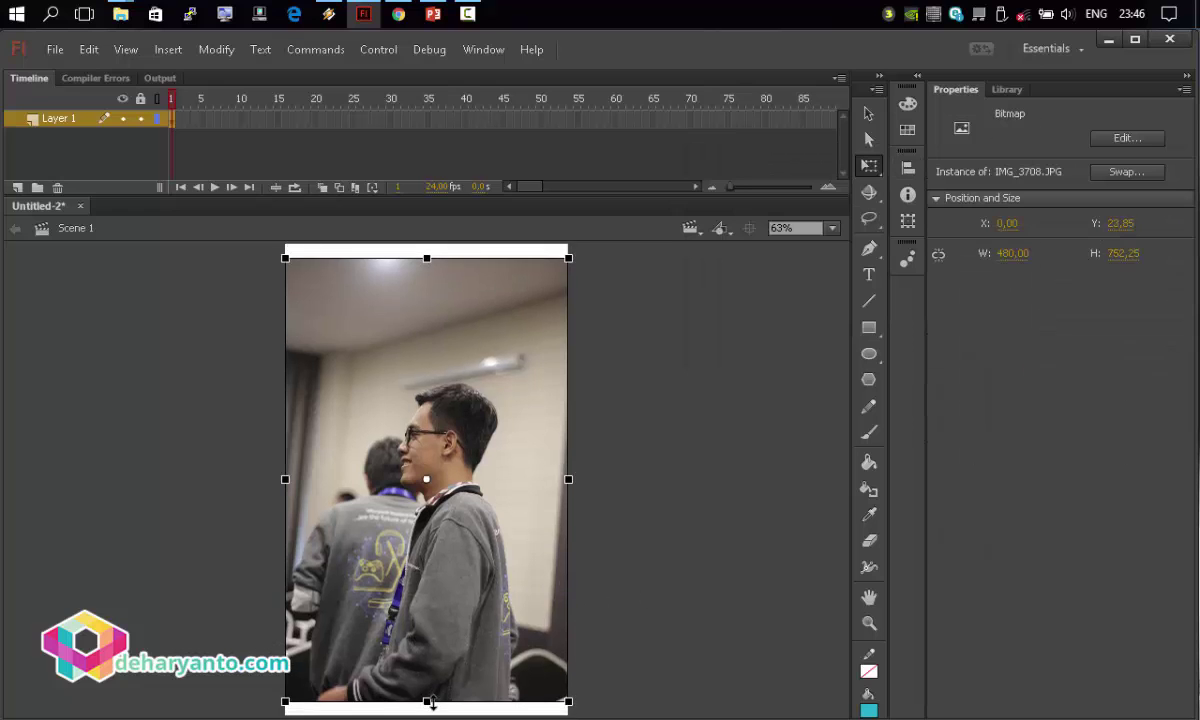
pyautogui.click(430, 710)
pyautogui.moveTo(420, 387); pyautogui.dragTo(420, 371)
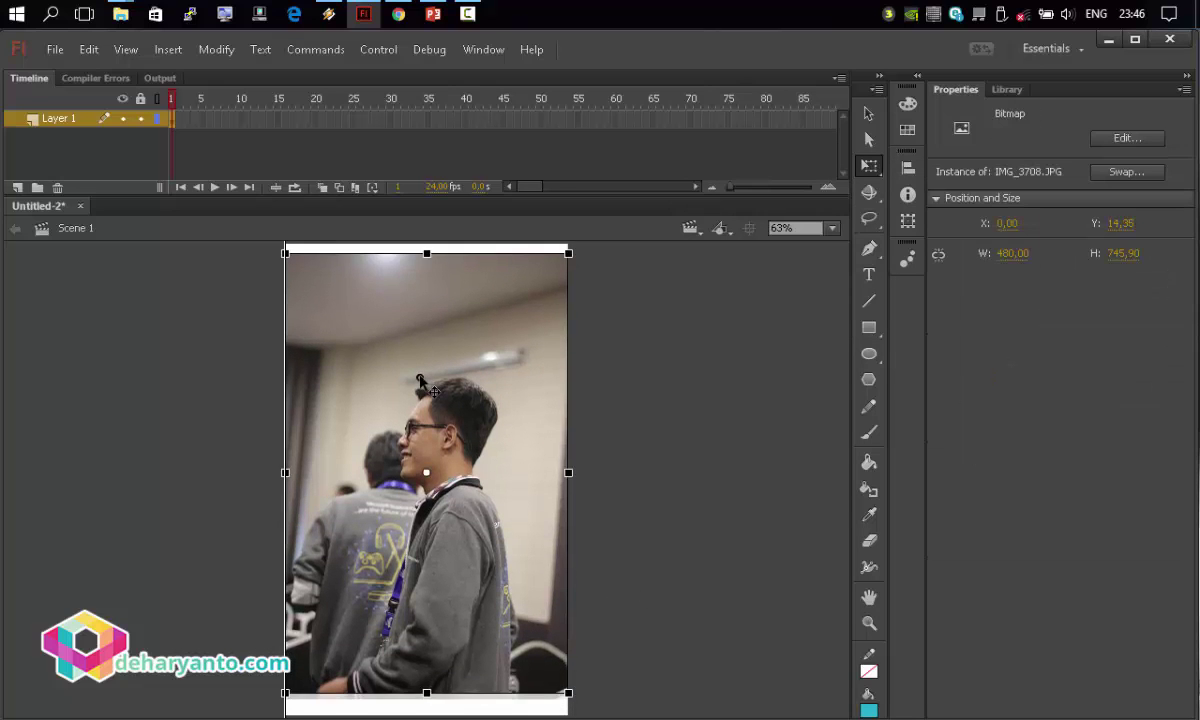
pyautogui.click(585, 427)
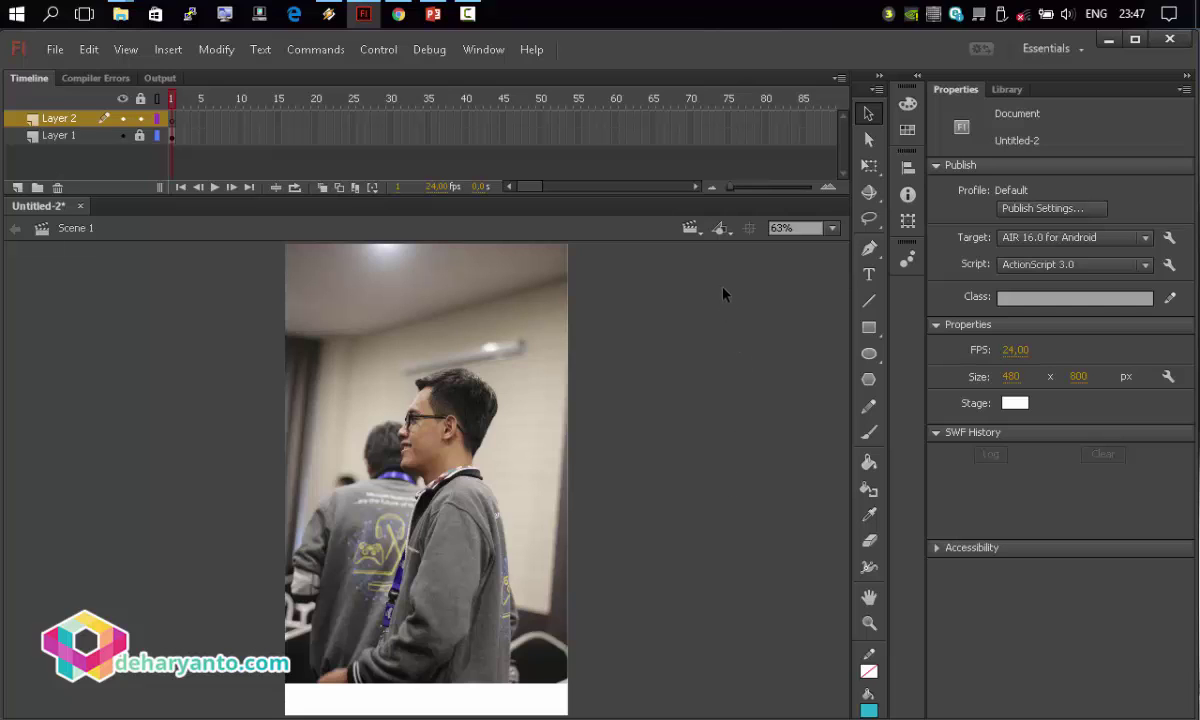
# Set the Rectangle tool to a white stroke of thickness 3.
pyautogui.click(869, 334)
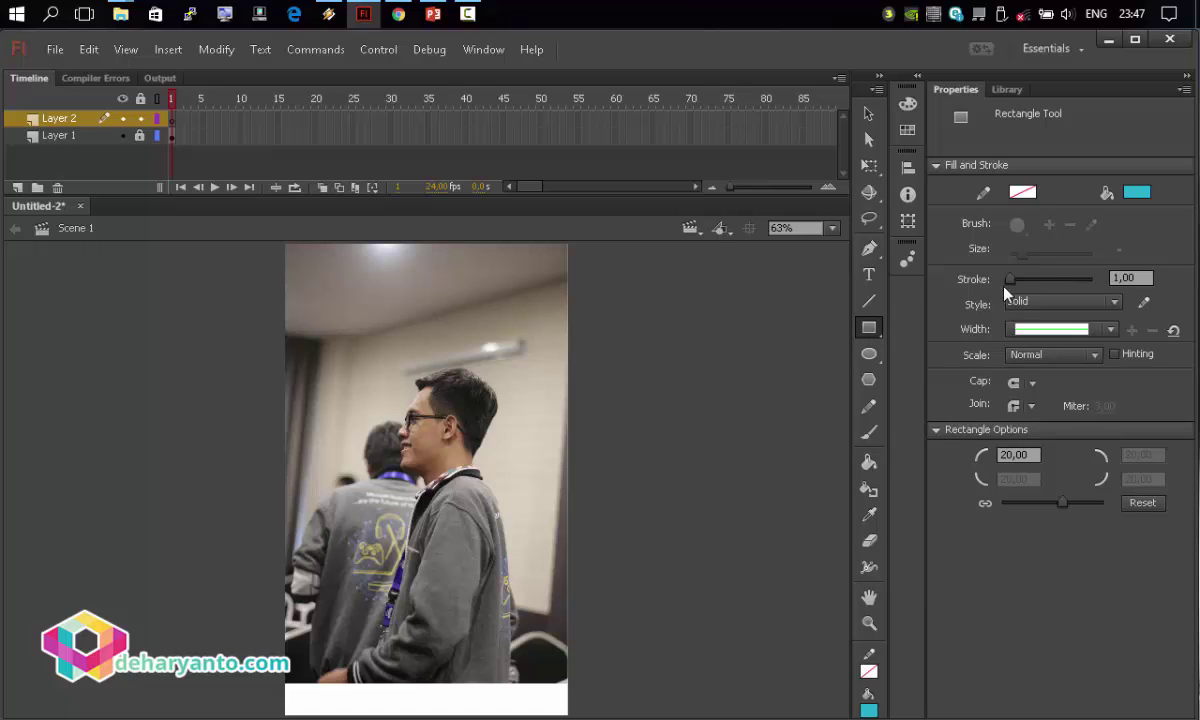
pyautogui.click(1022, 192)
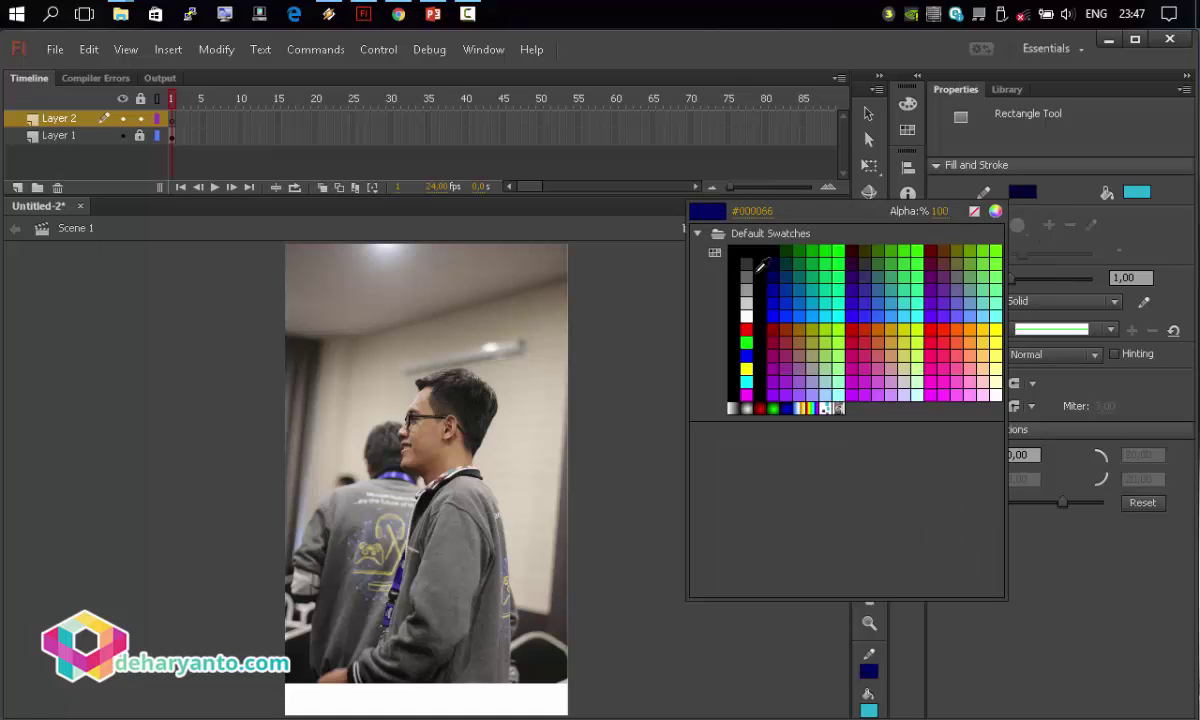
pyautogui.click(746, 316)
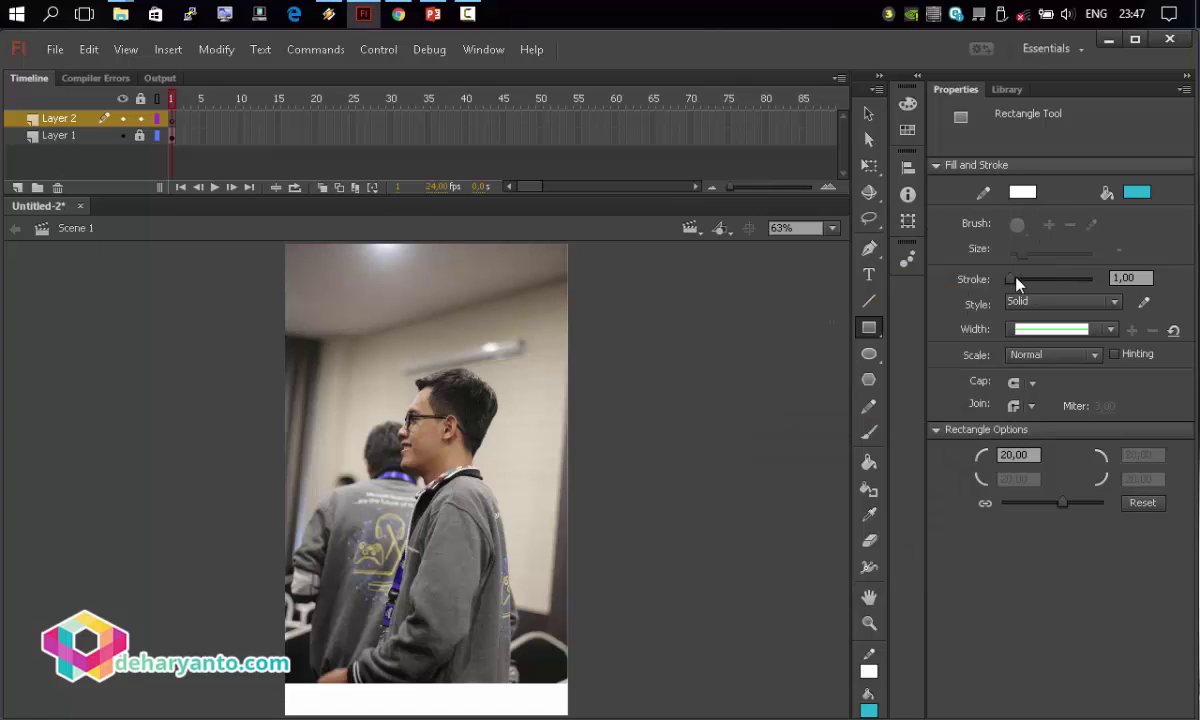
pyautogui.click(1018, 281)
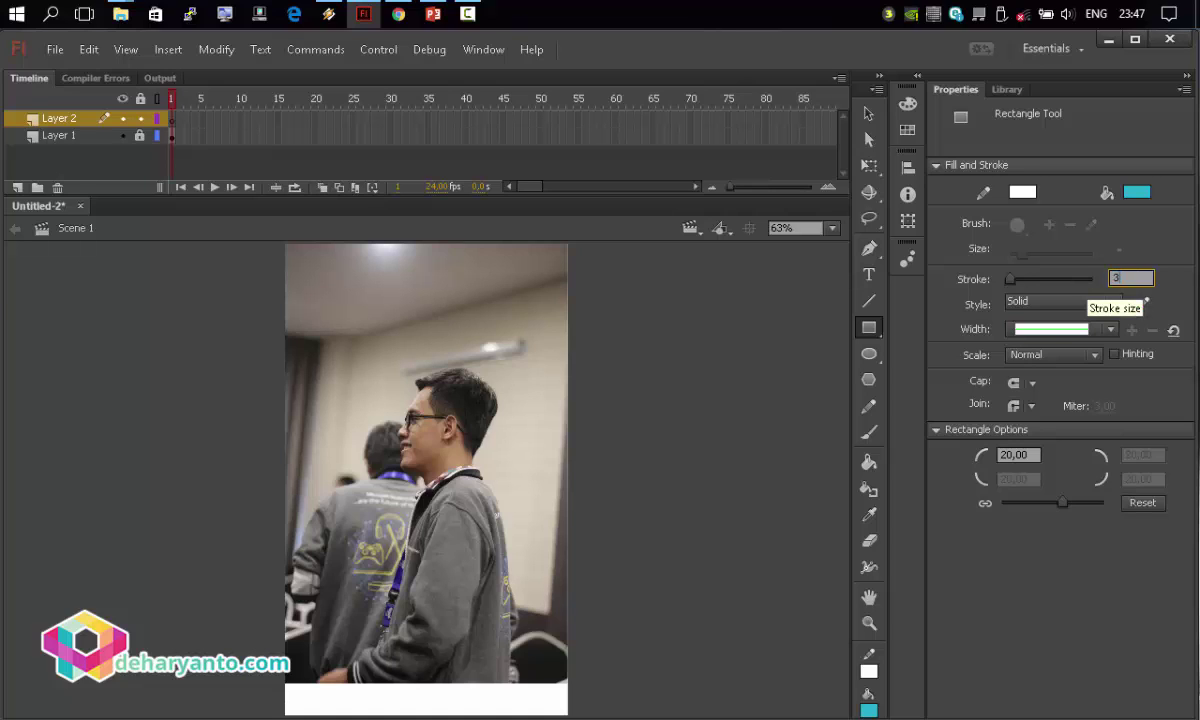
pyautogui.write('3')
pyautogui.press('Return')
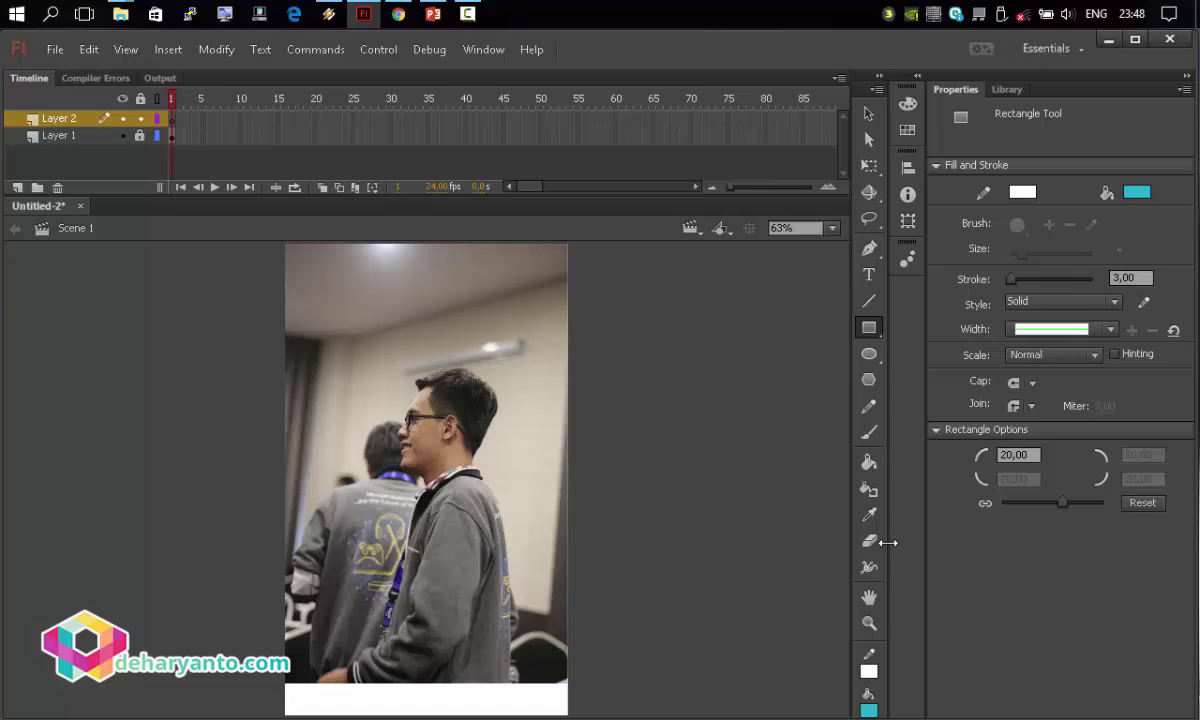
# Draw a cyan rounded rectangle near the bottom of the stage and select it.
pyautogui.click(1014, 455)
pyautogui.moveTo(334, 648); pyautogui.dragTo(488, 692)
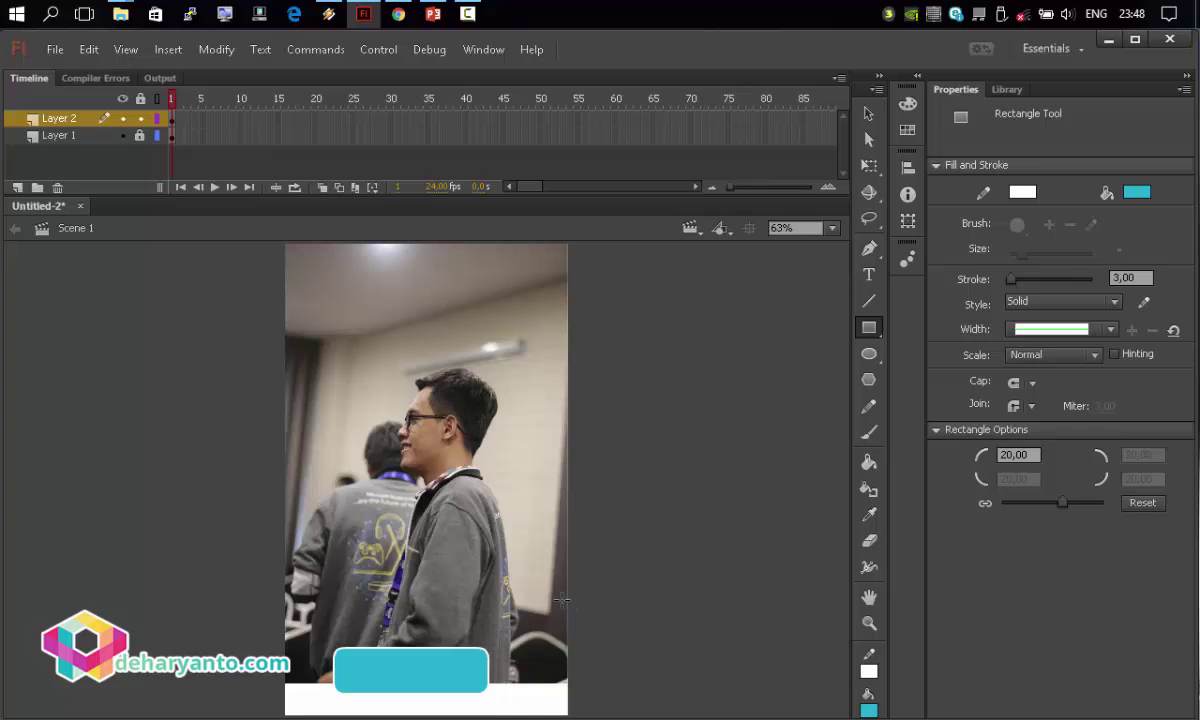
pyautogui.click(867, 115)
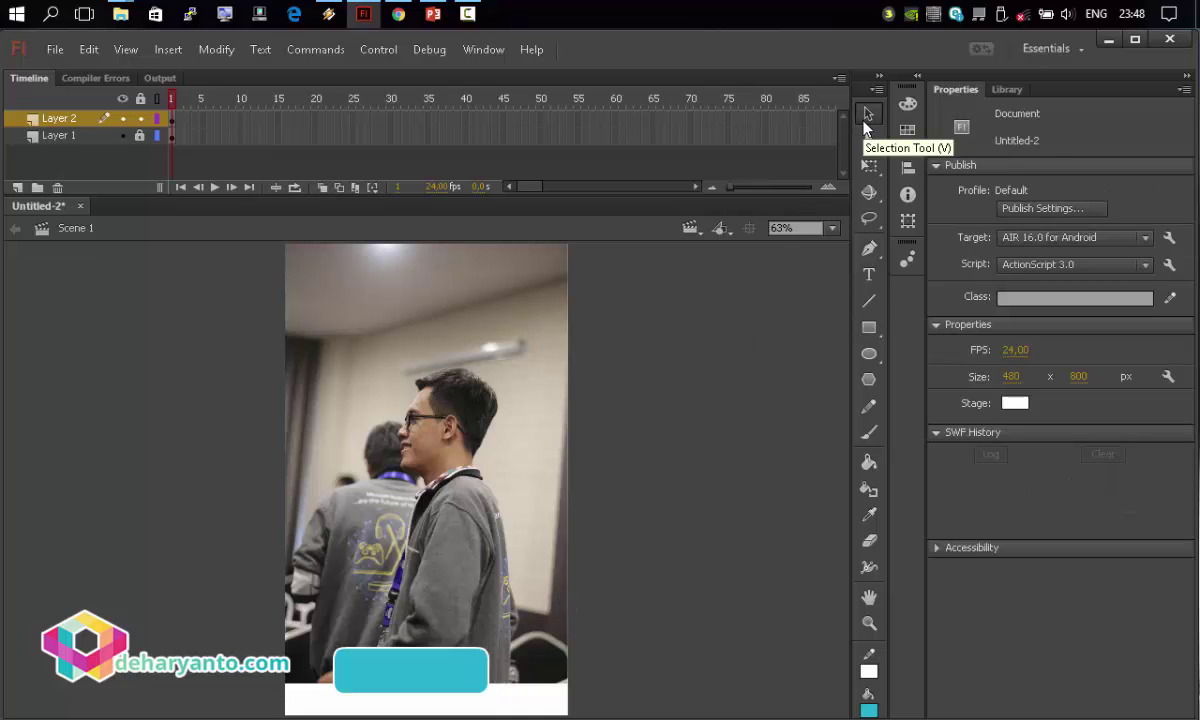
pyautogui.moveTo(262, 582); pyautogui.dragTo(500, 712)
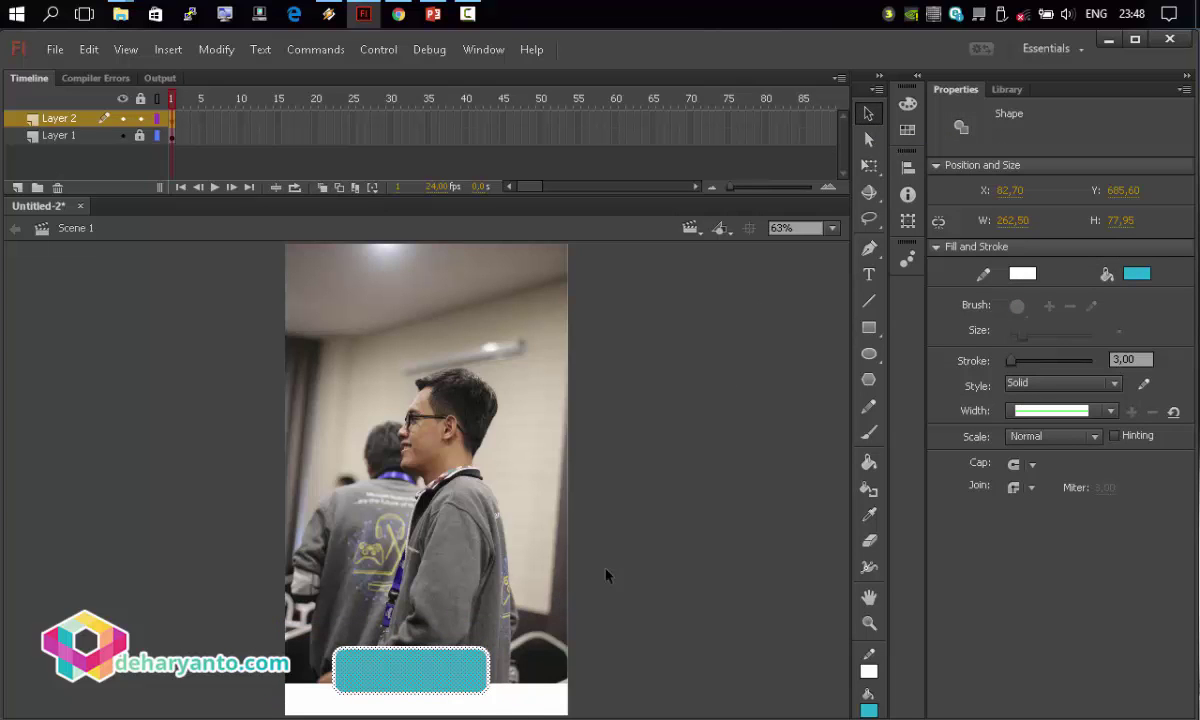
# Centre the button shape horizontally on the stage and move it slightly lower.
pyautogui.click(908, 167)
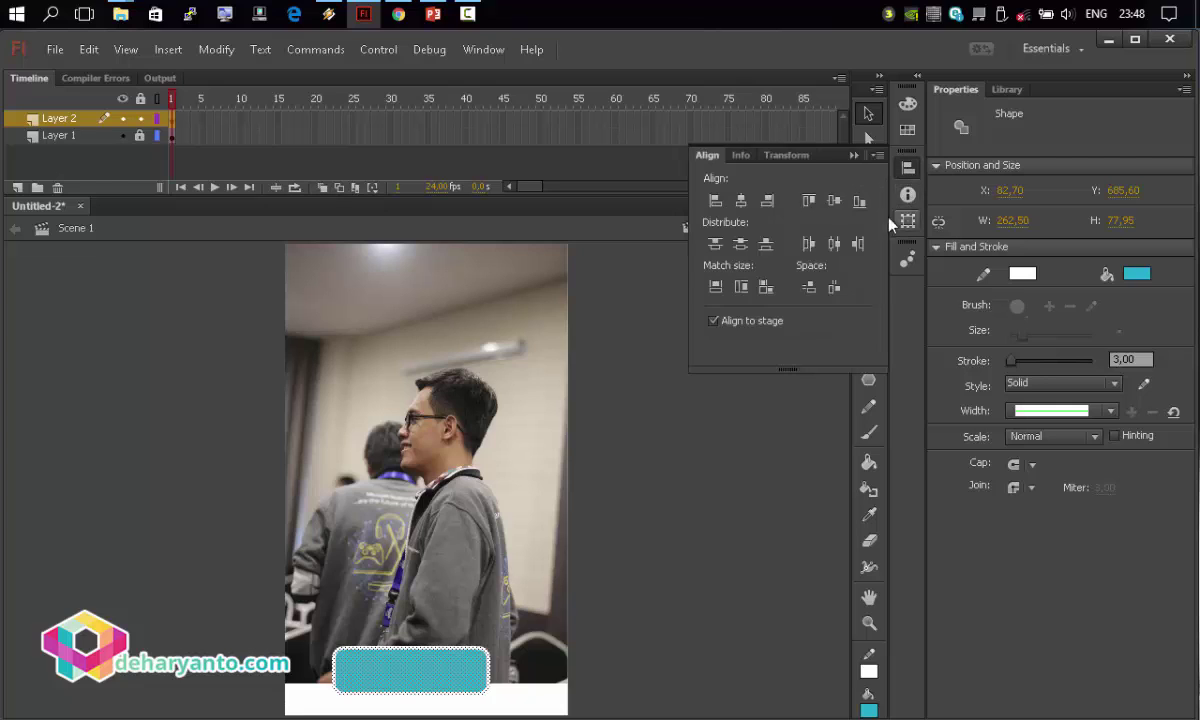
pyautogui.click(834, 243)
pyautogui.moveTo(442, 678); pyautogui.dragTo(455, 690)
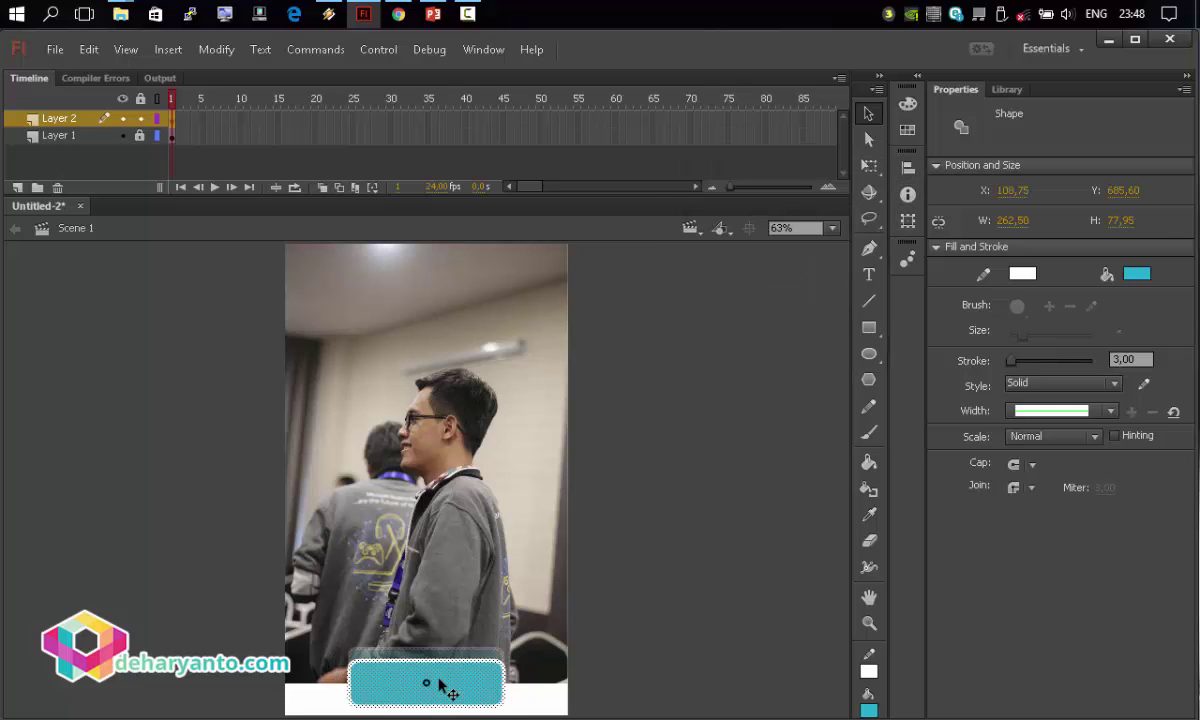
pyautogui.click(745, 592)
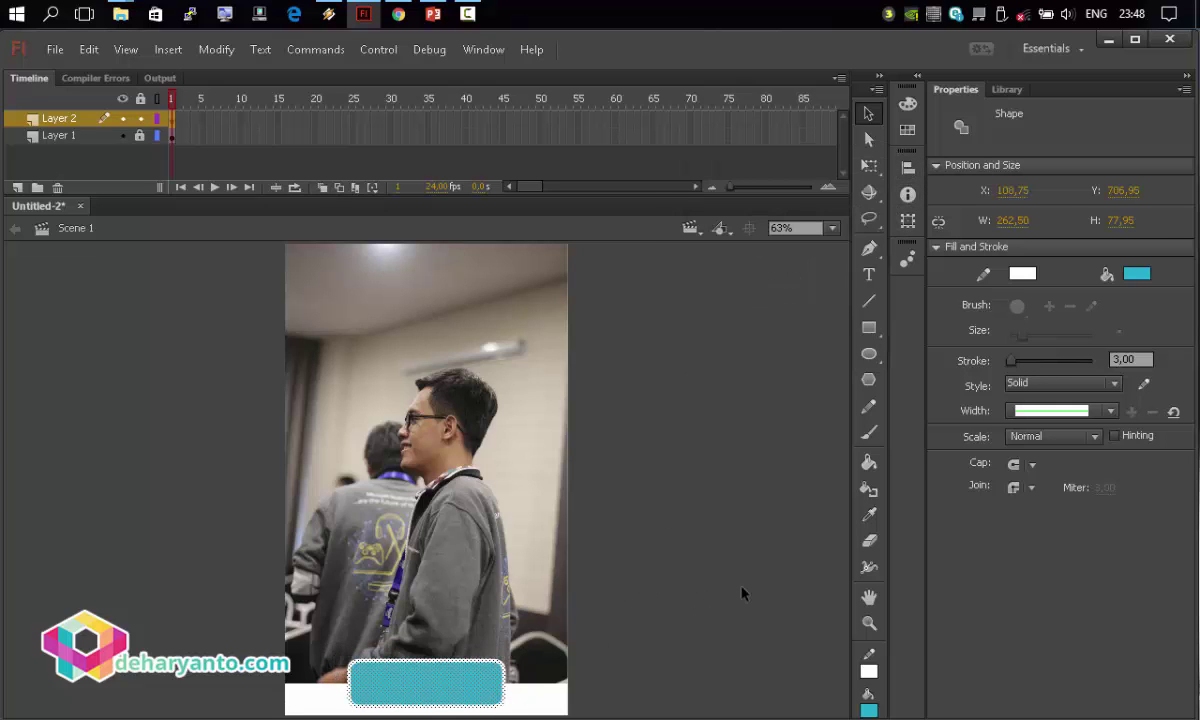
pyautogui.click(445, 672)
pyautogui.click(606, 621)
pyautogui.moveTo(606, 621); pyautogui.dragTo(297, 717)
# Thicken the button's white outline to 10 points.
pyautogui.click(1114, 359)
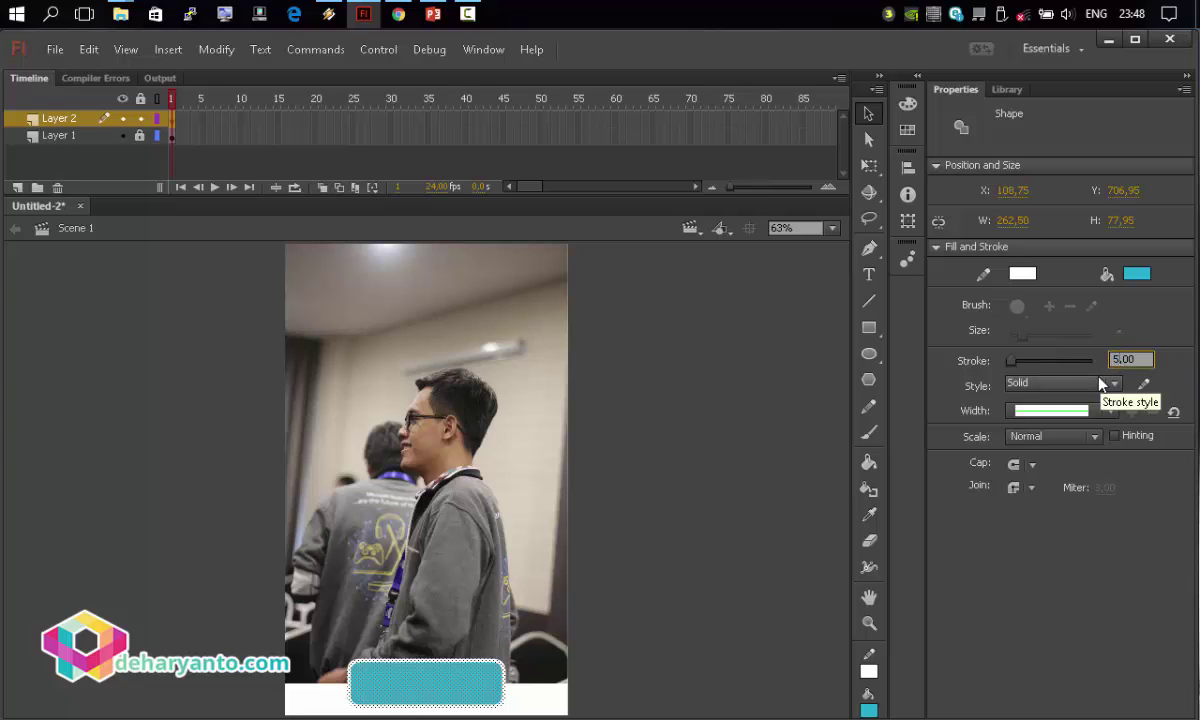
pyautogui.press('Return')
pyautogui.click(1128, 359)
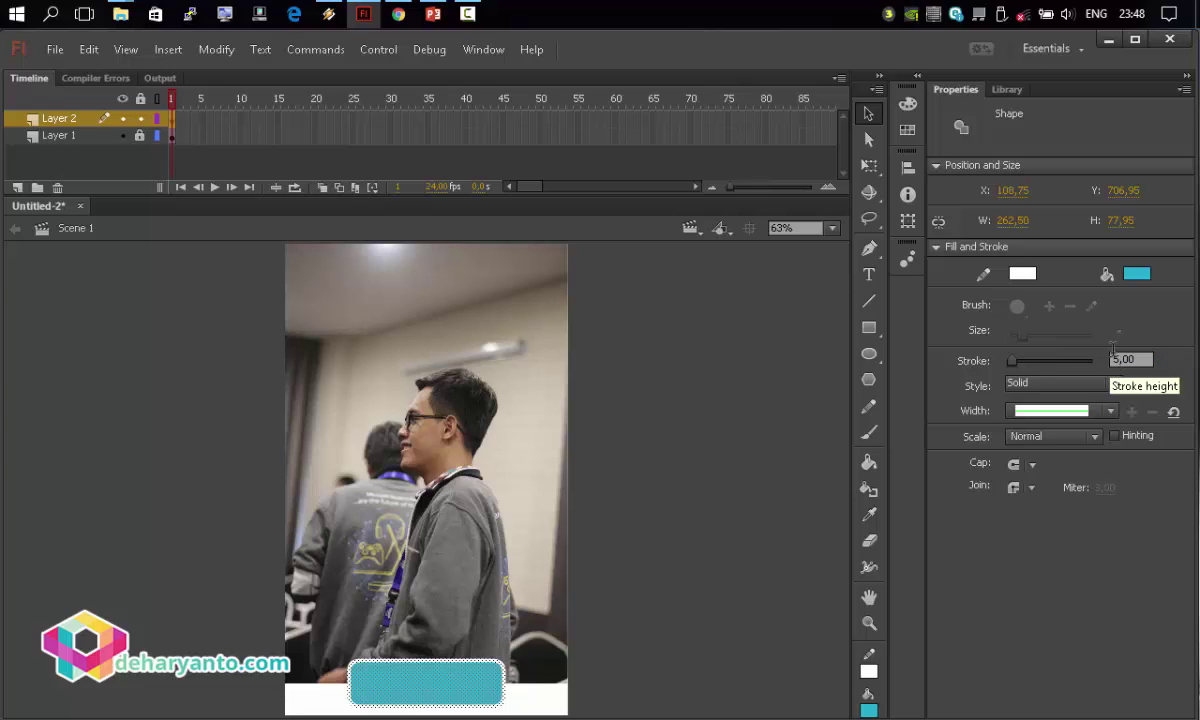
pyautogui.write('10')
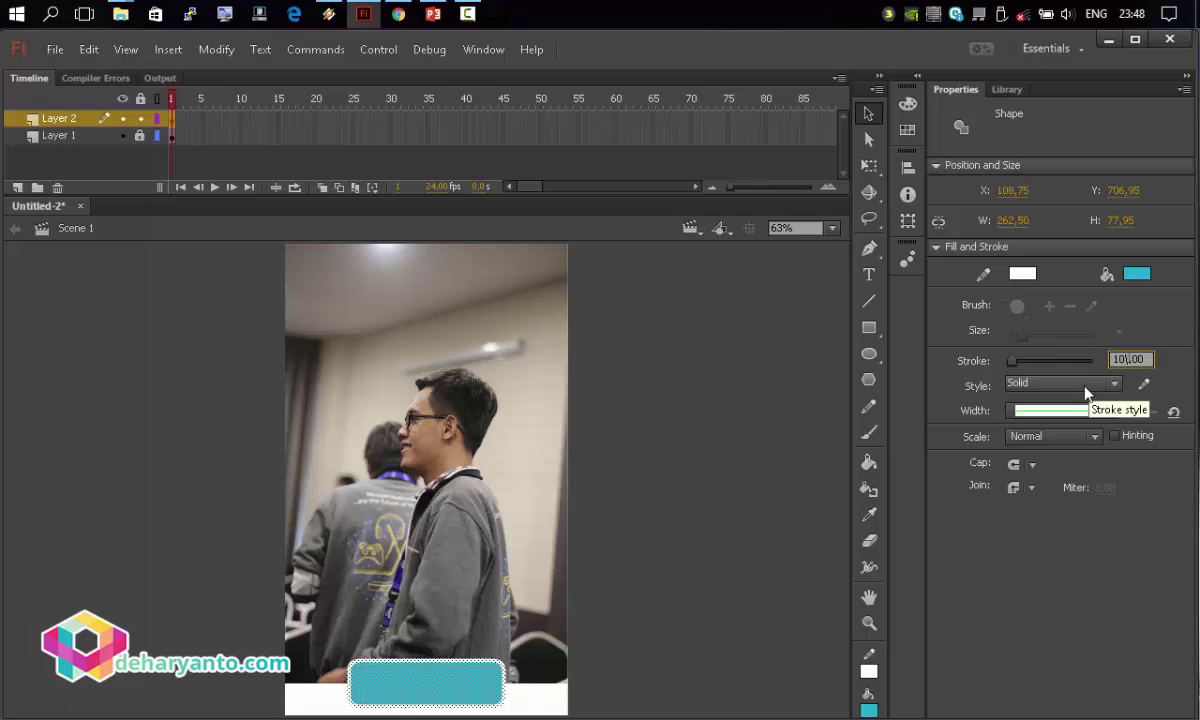
pyautogui.click(655, 513)
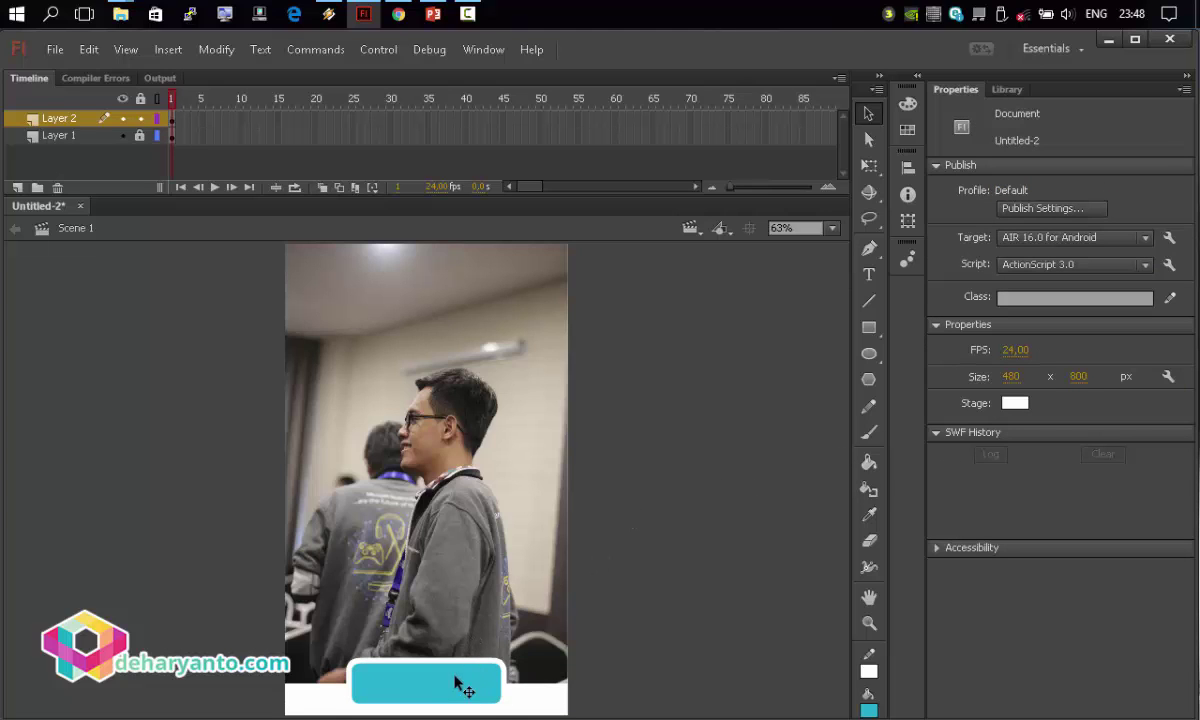
# Add the text 'Mulai' on the teal button.
pyautogui.click(869, 274)
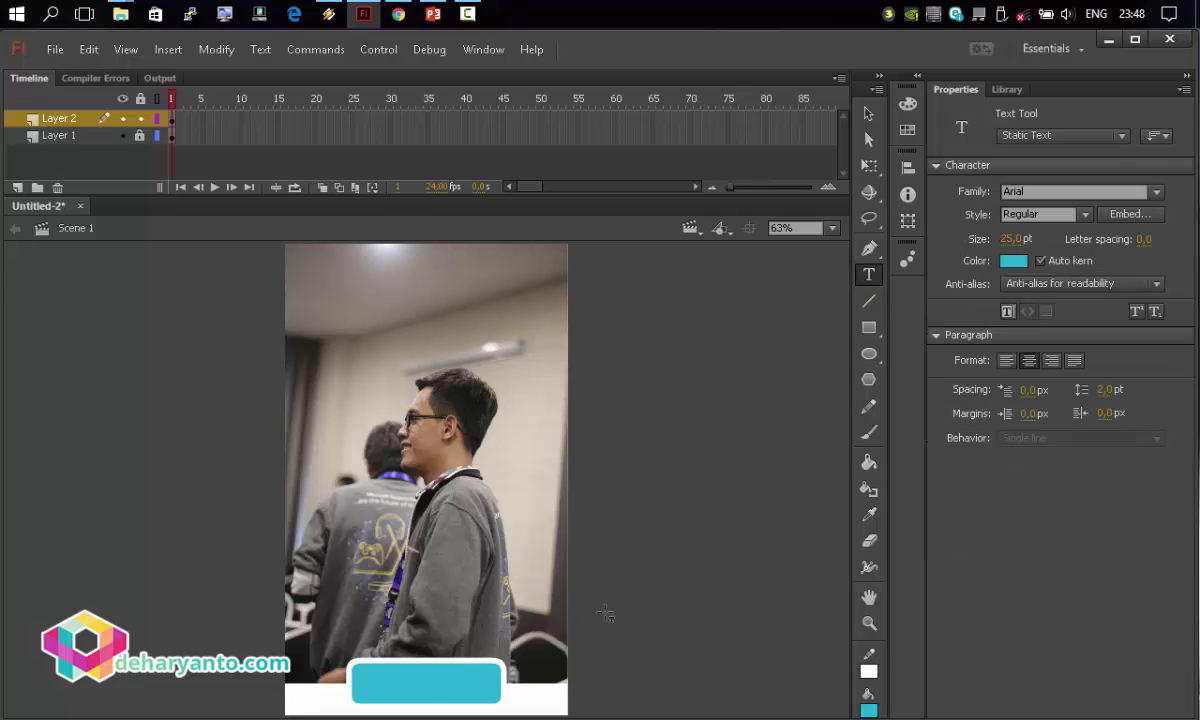
pyautogui.click(405, 678)
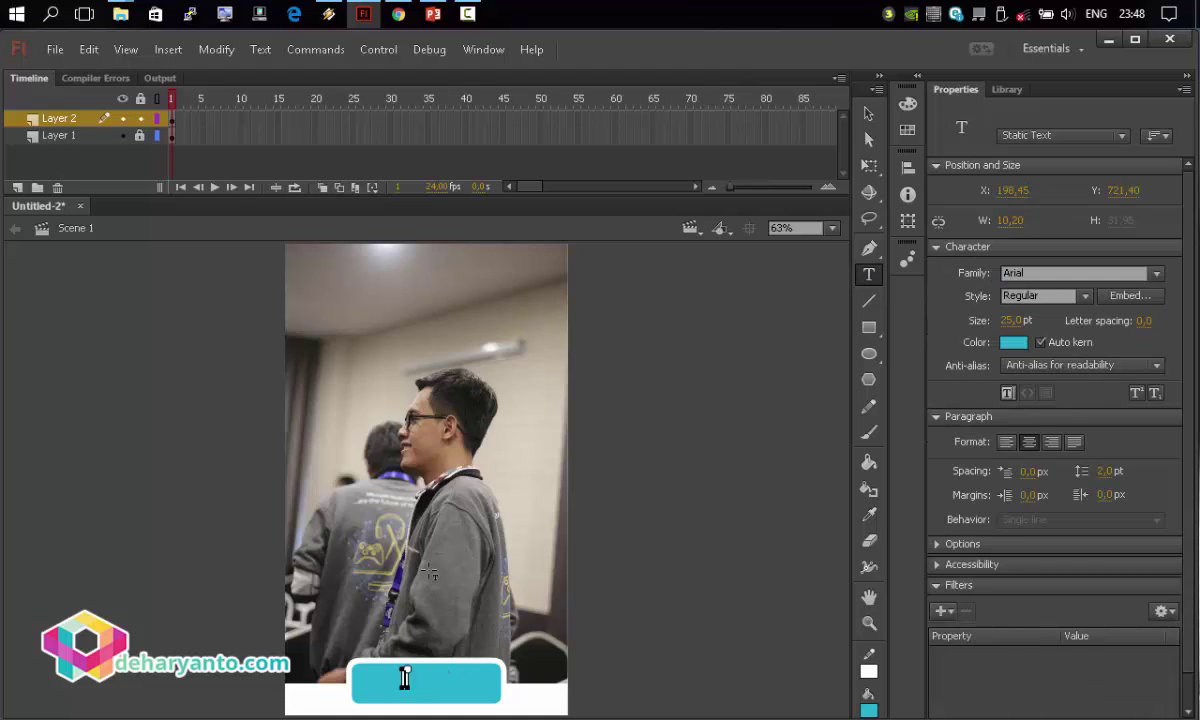
pyautogui.write('Mulai')
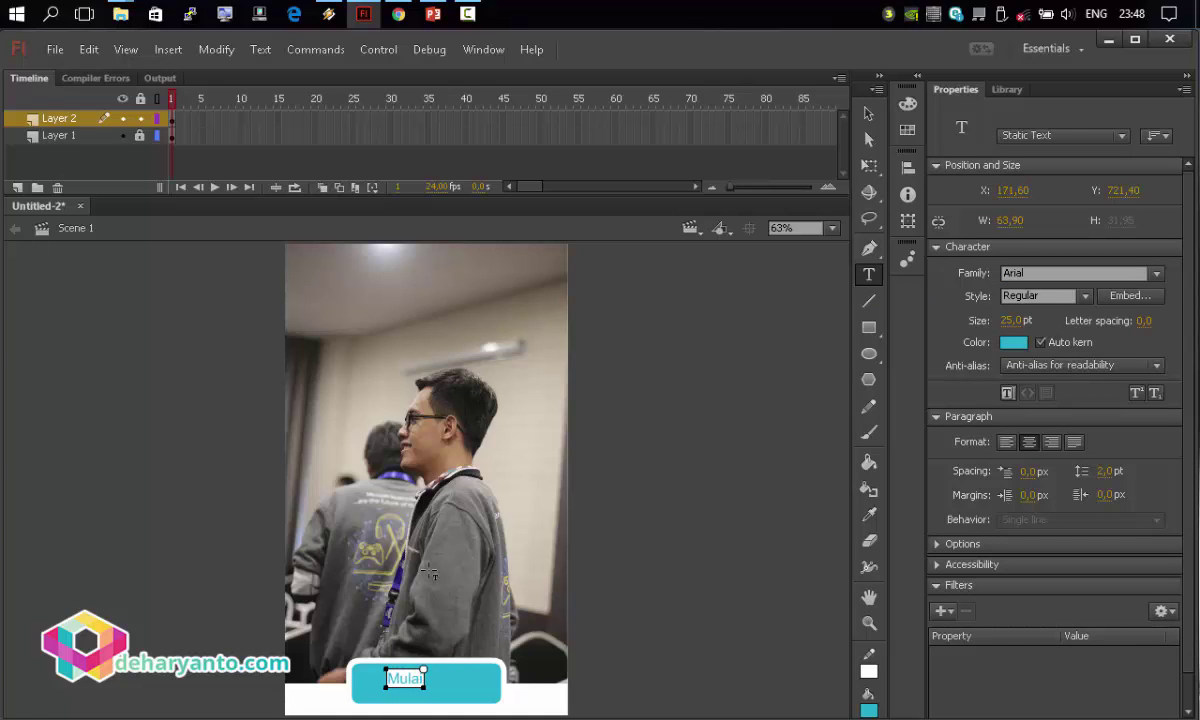
# Format the 'Mulai' label as white Arial Black at 37 pt.
pyautogui.hotkey('ctrl', 'a')
pyautogui.click(1013, 342)
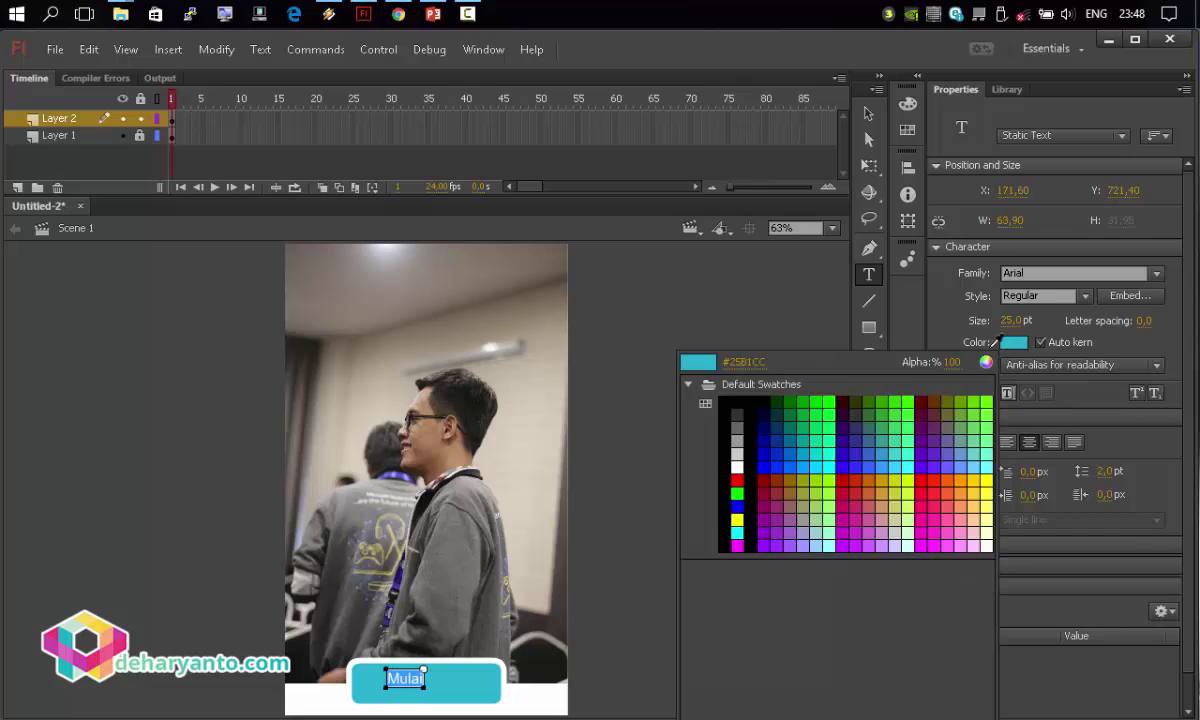
pyautogui.click(738, 463)
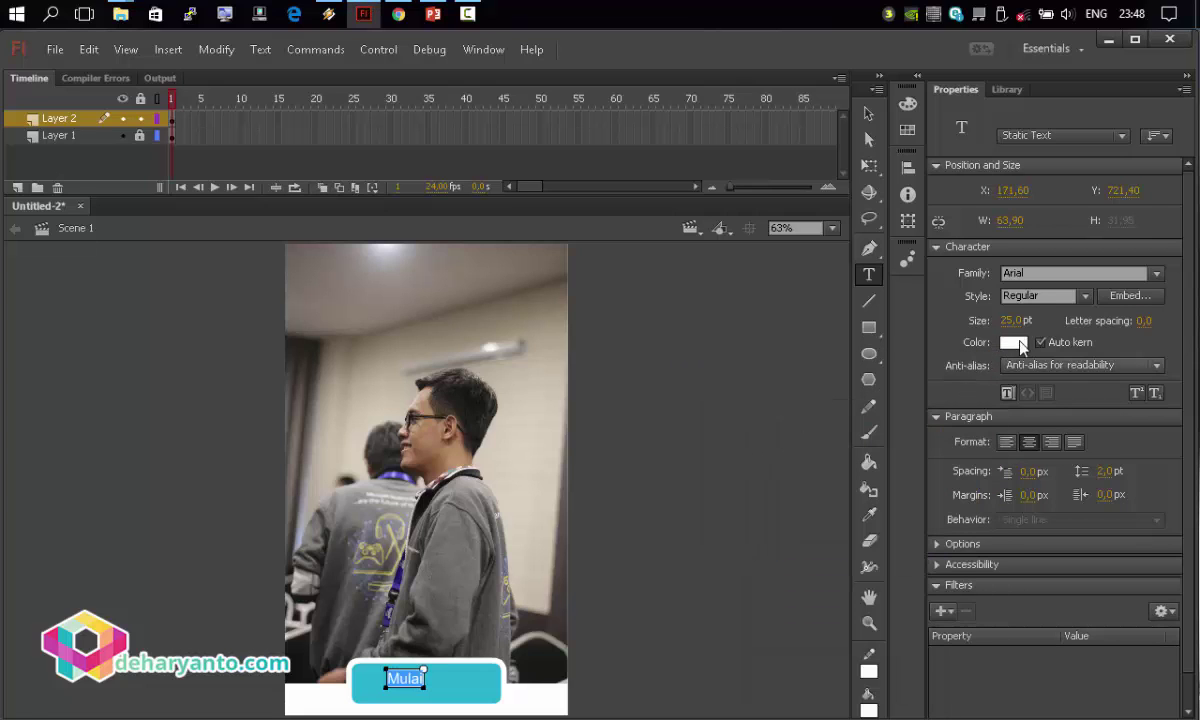
pyautogui.click(1085, 297)
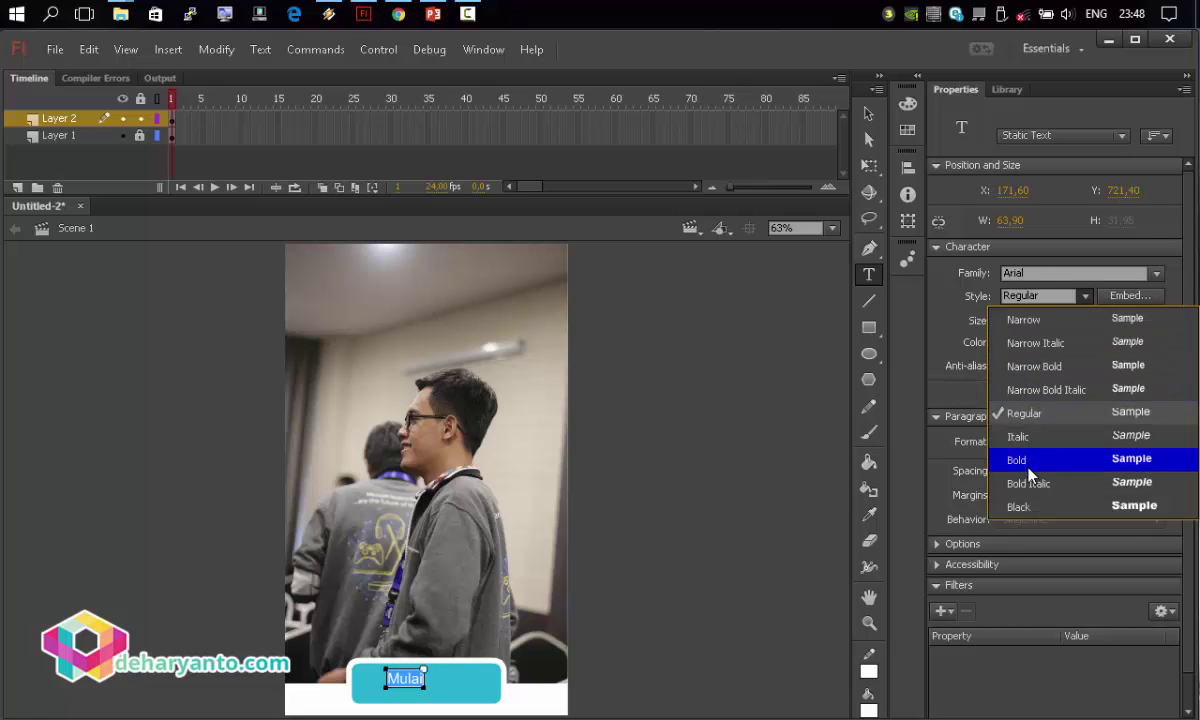
pyautogui.click(1020, 506)
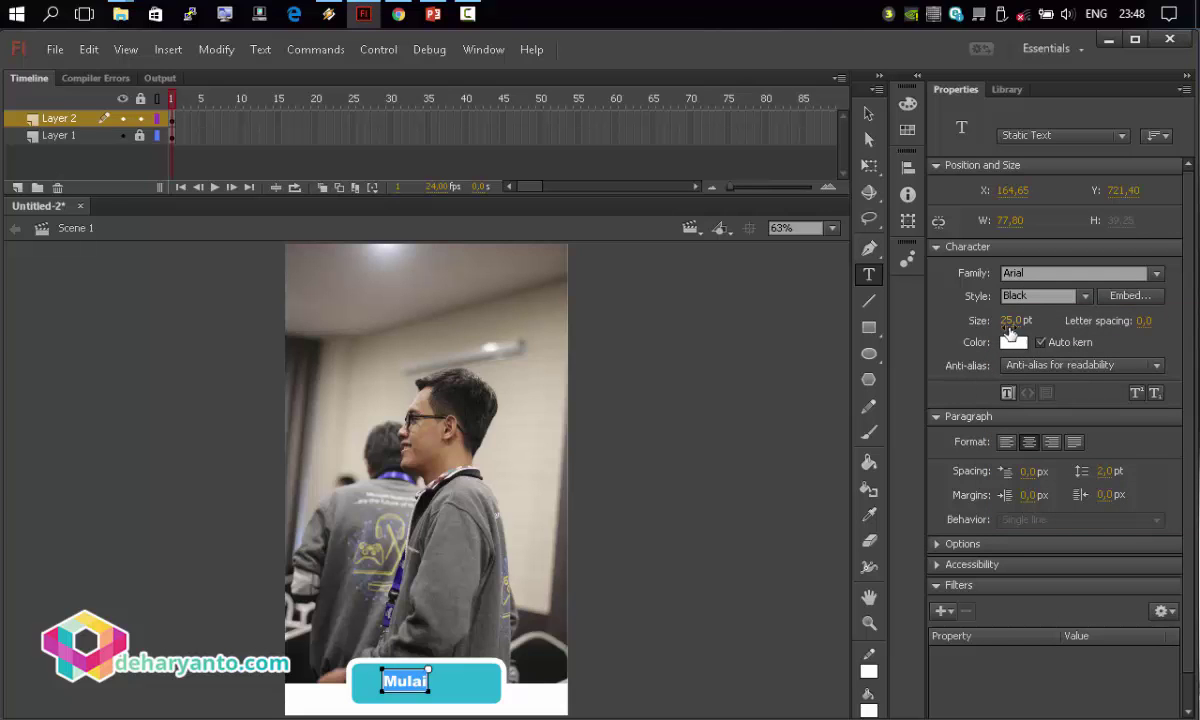
pyautogui.moveTo(1010, 332); pyautogui.dragTo(962, 307)
pyautogui.click(908, 169)
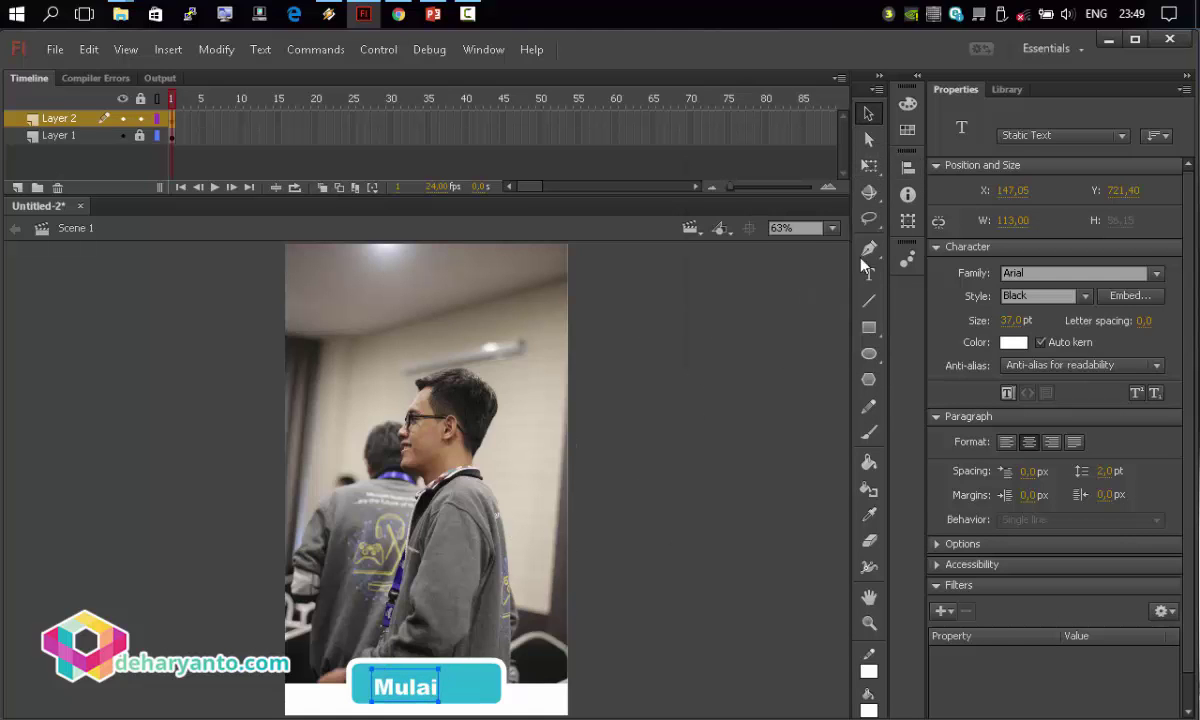
pyautogui.click(907, 168)
# Centre the 'Mulai' label horizontally over the button at X 183.50 and lock Layer 2.
pyautogui.click(838, 246)
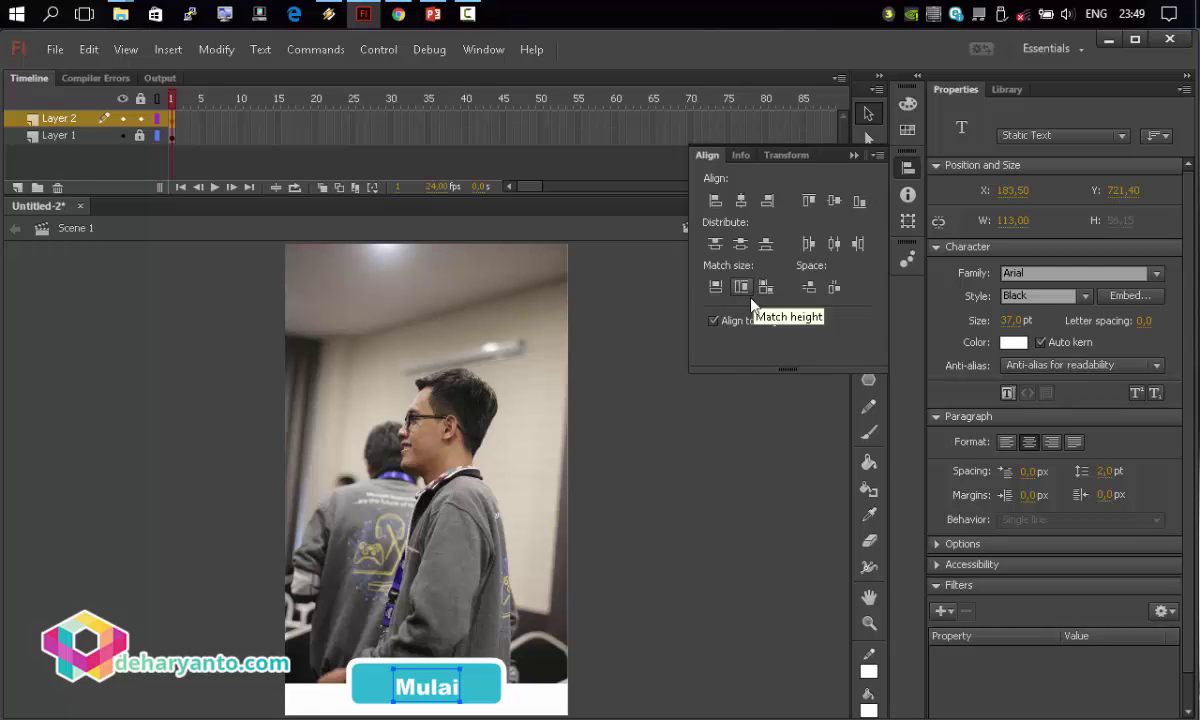
pyautogui.moveTo(447, 699); pyautogui.dragTo(447, 695)
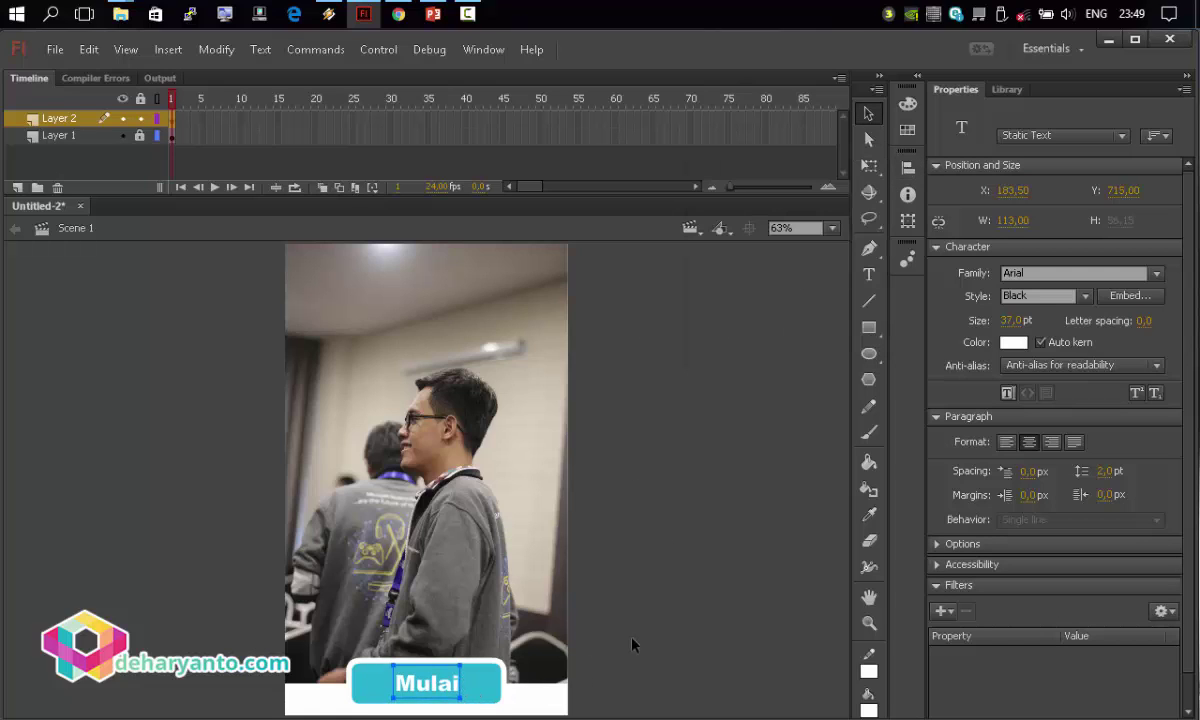
pyautogui.press('Down')
pyautogui.press('Down')
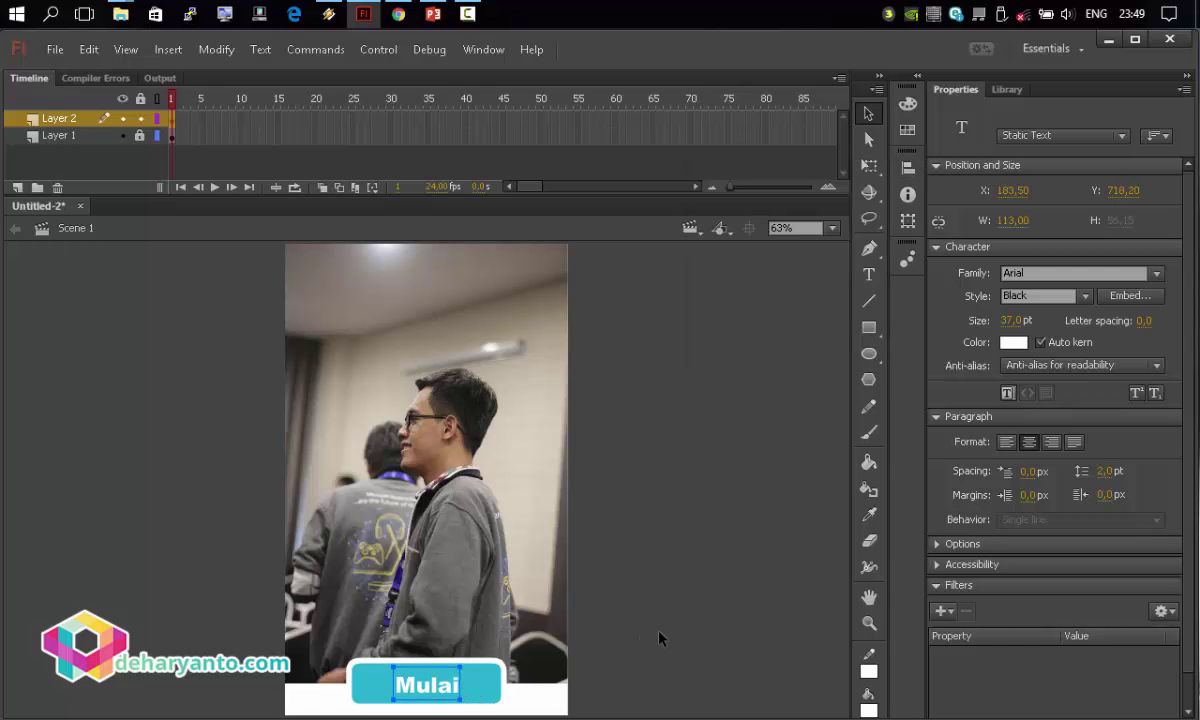
pyautogui.click(652, 635)
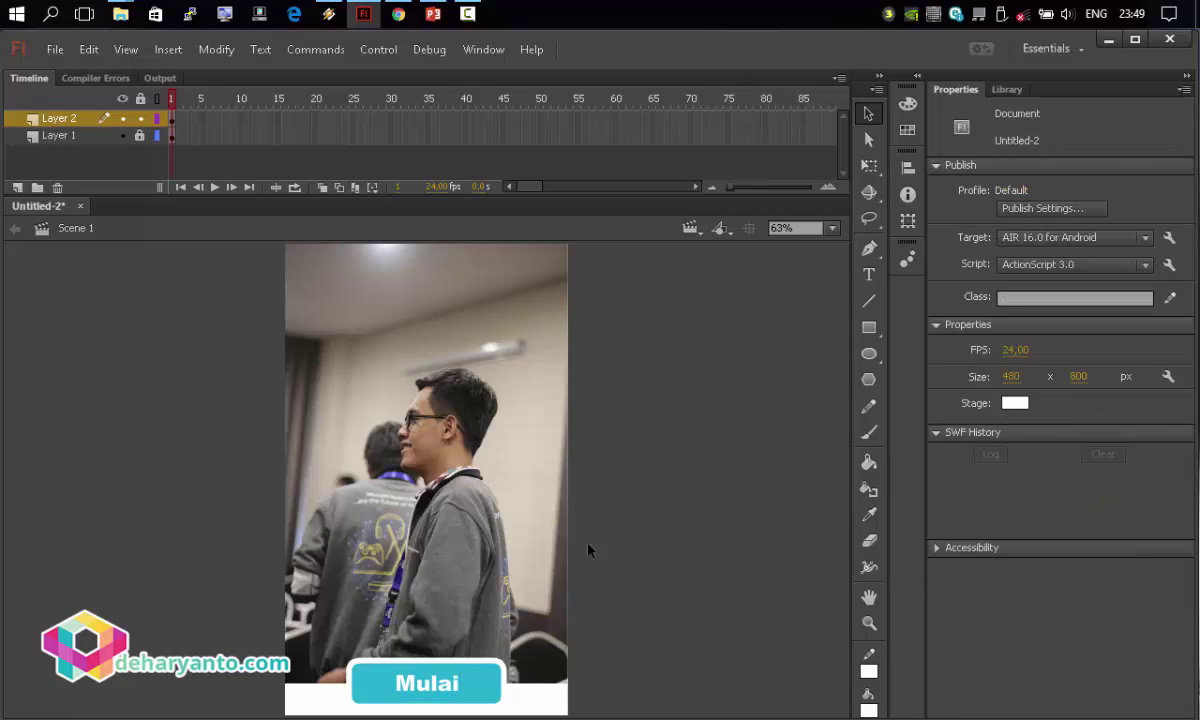
pyautogui.click(139, 119)
pyautogui.click(350, 373)
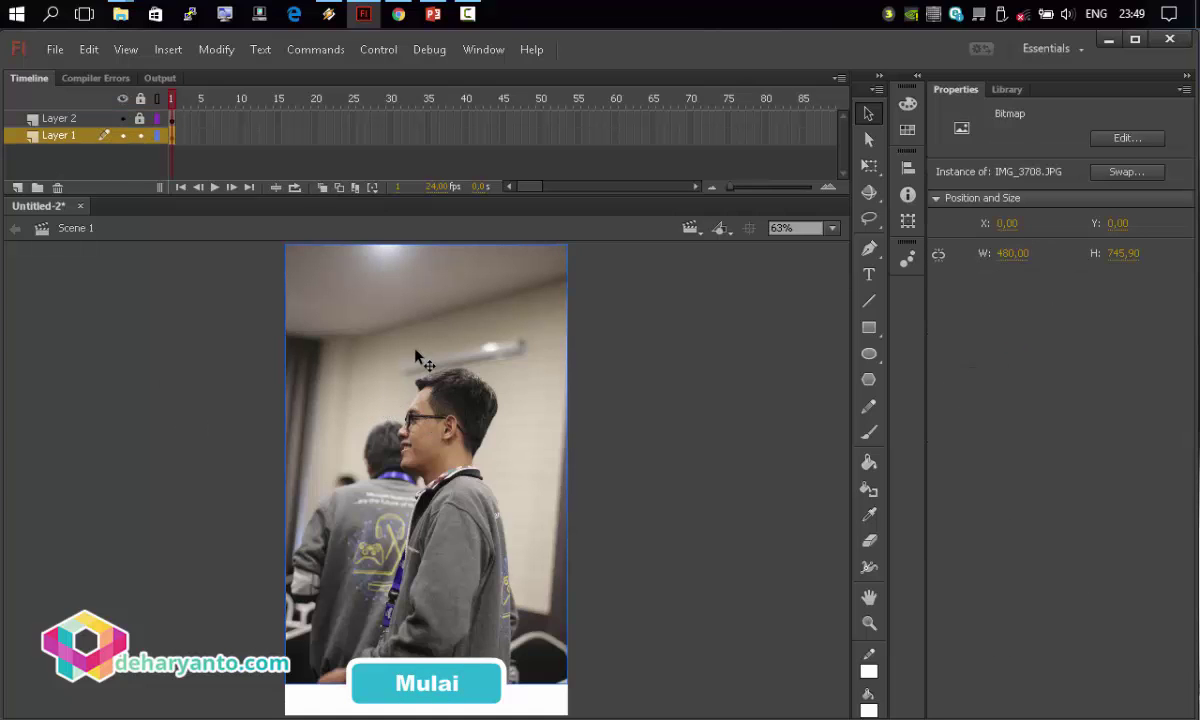
# Break the photo apart and bend its bottom edge into a curve.
pyautogui.rightClick(415, 351)
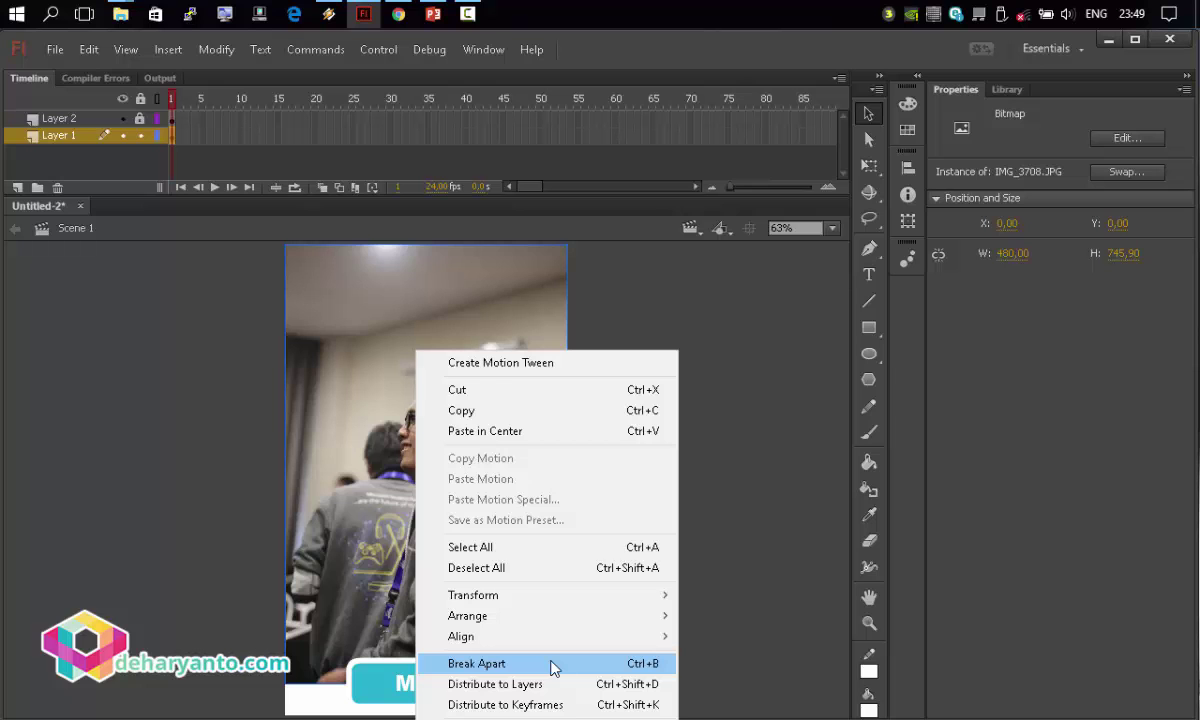
pyautogui.click(553, 664)
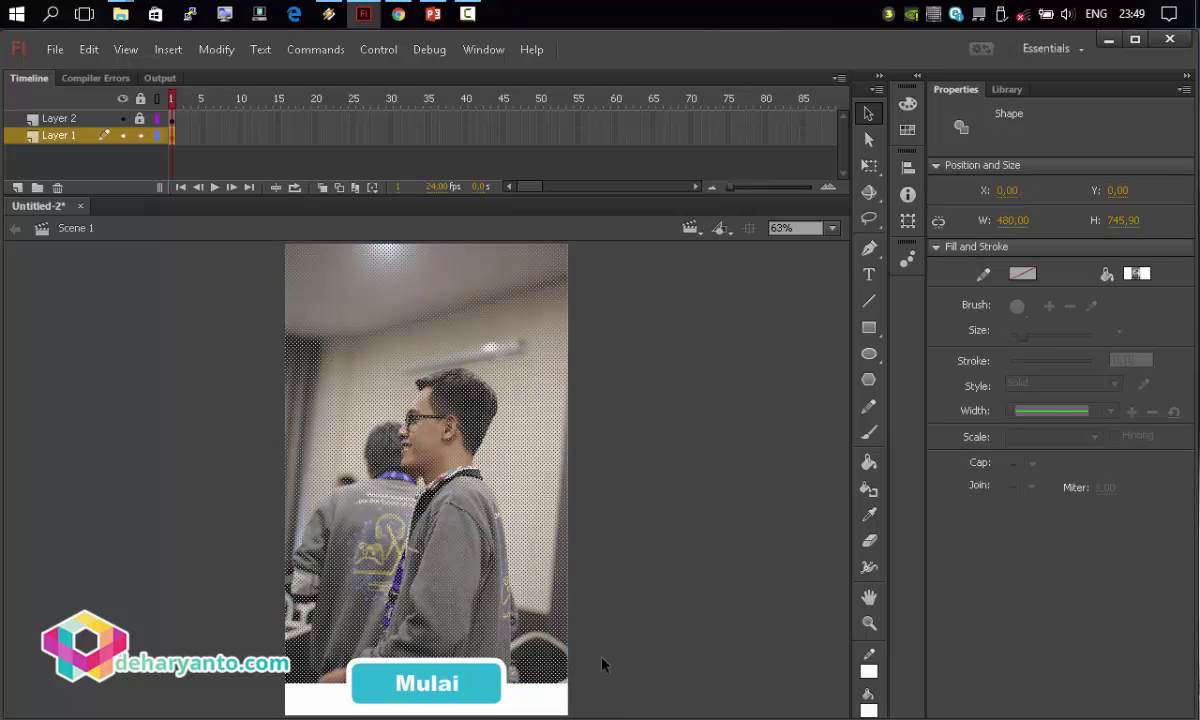
pyautogui.click(602, 664)
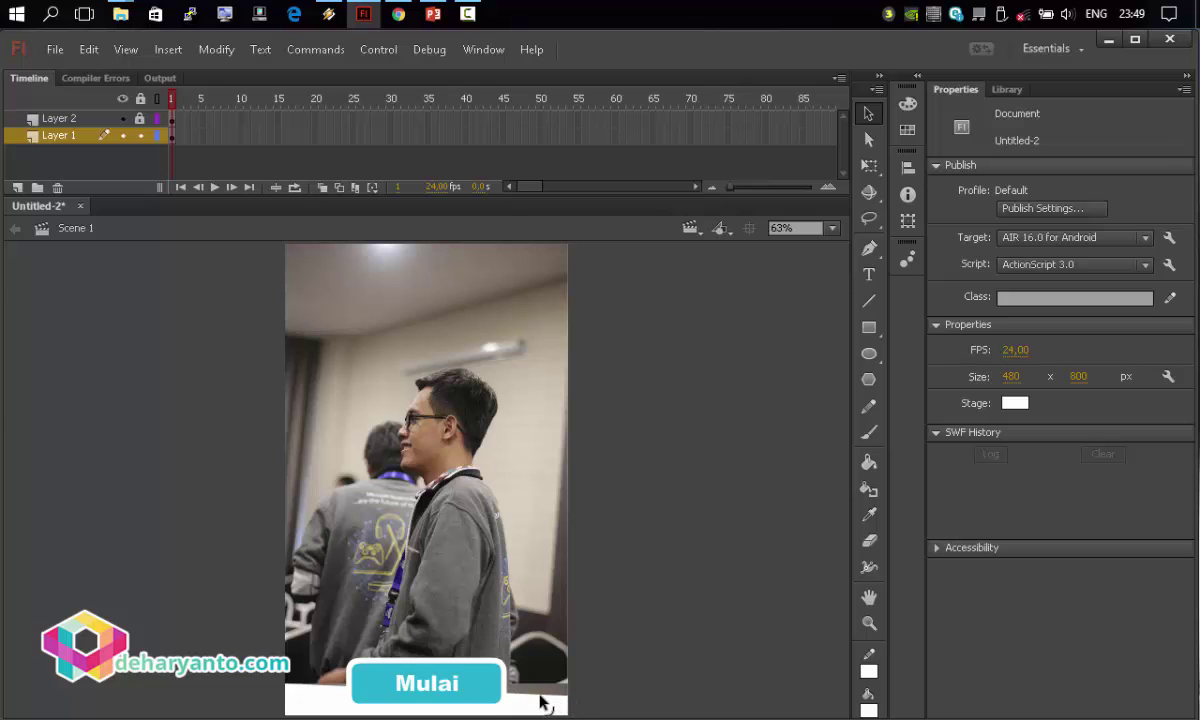
pyautogui.moveTo(540, 702); pyautogui.dragTo(536, 662)
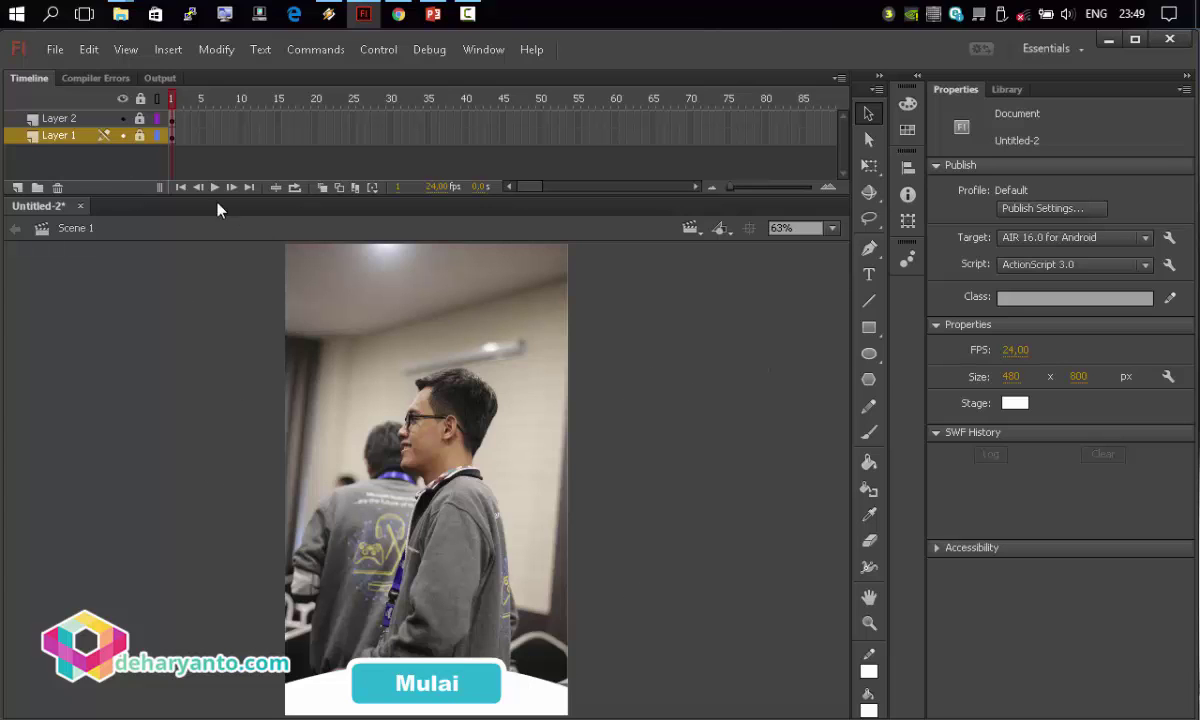
# On a new layer, add left-aligned two-line text: 'Profile' above the owner's name.
pyautogui.click(18, 187)
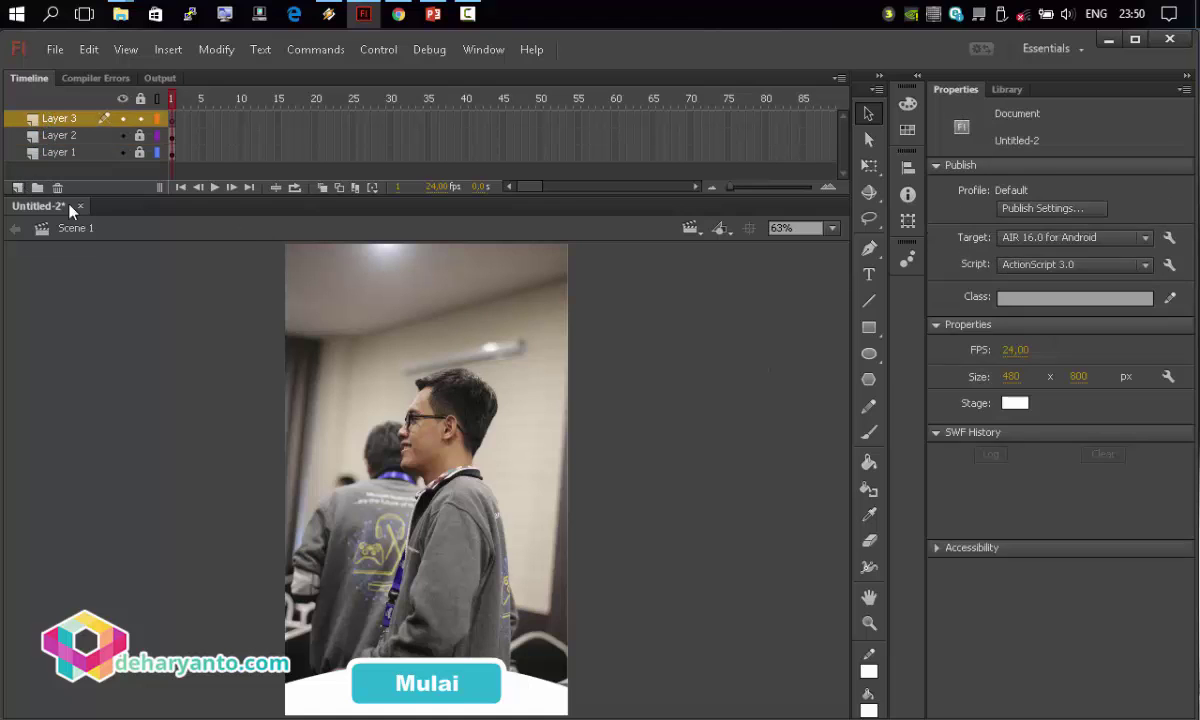
pyautogui.click(869, 274)
pyautogui.click(332, 364)
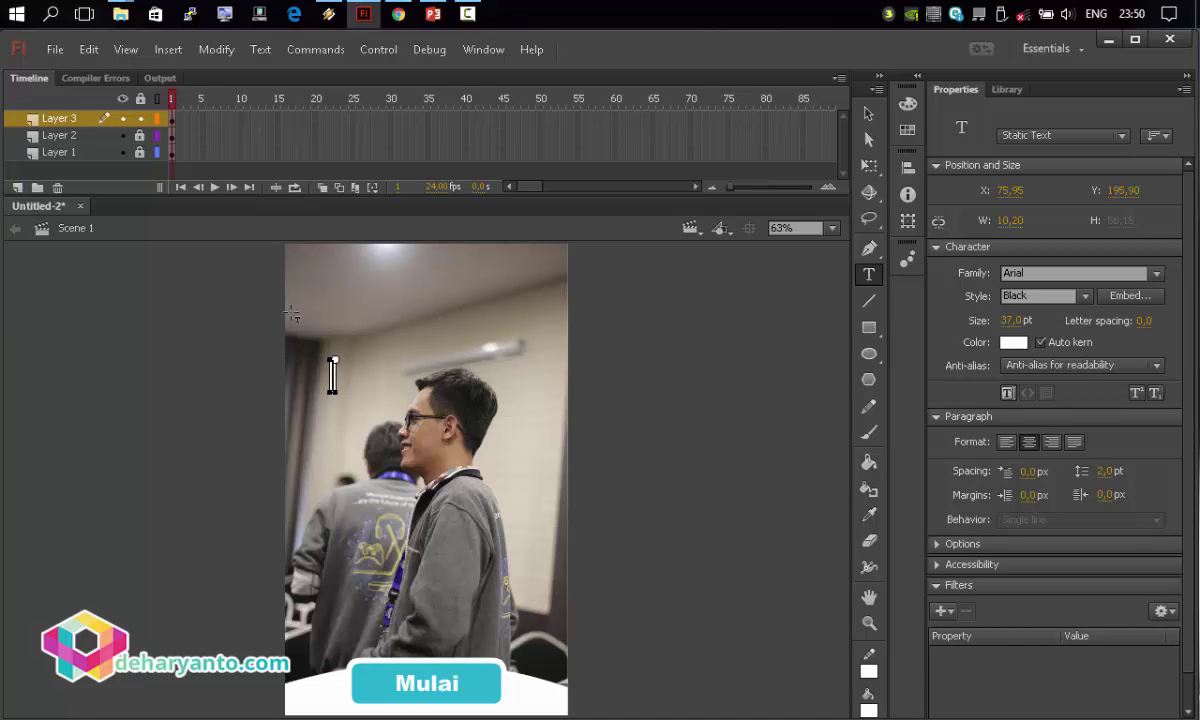
pyautogui.write('Profile')
pyautogui.press('Return')
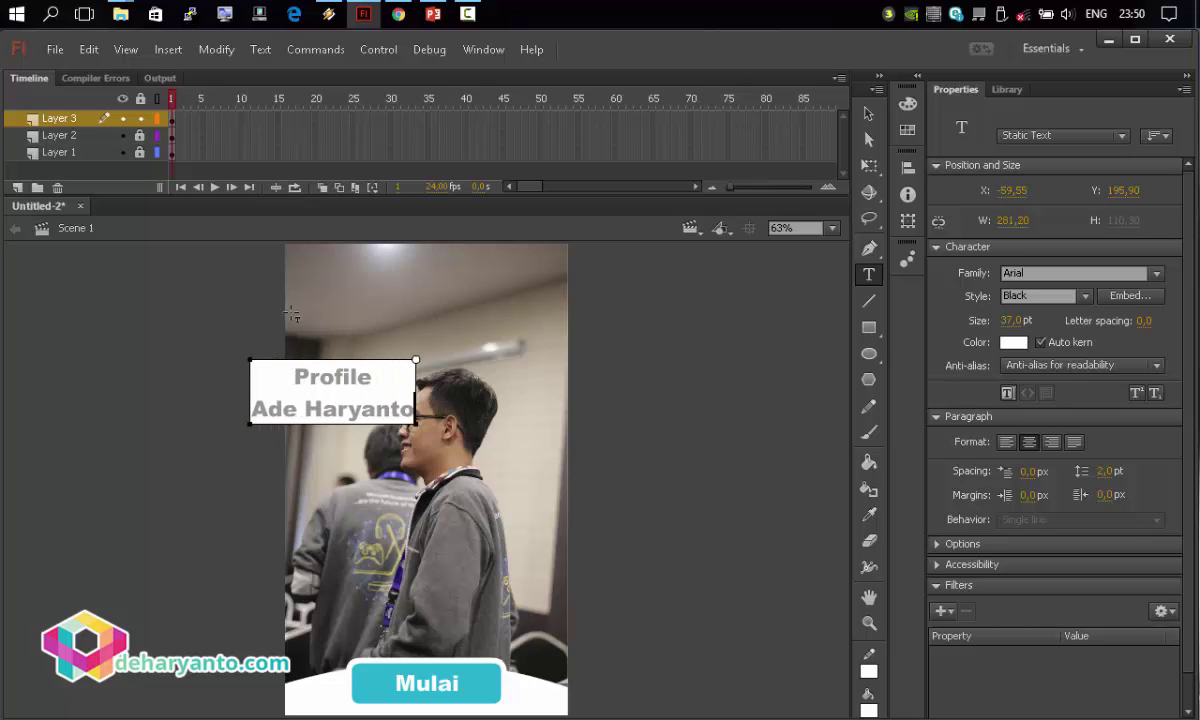
pyautogui.hotkey('ctrl', 'a')
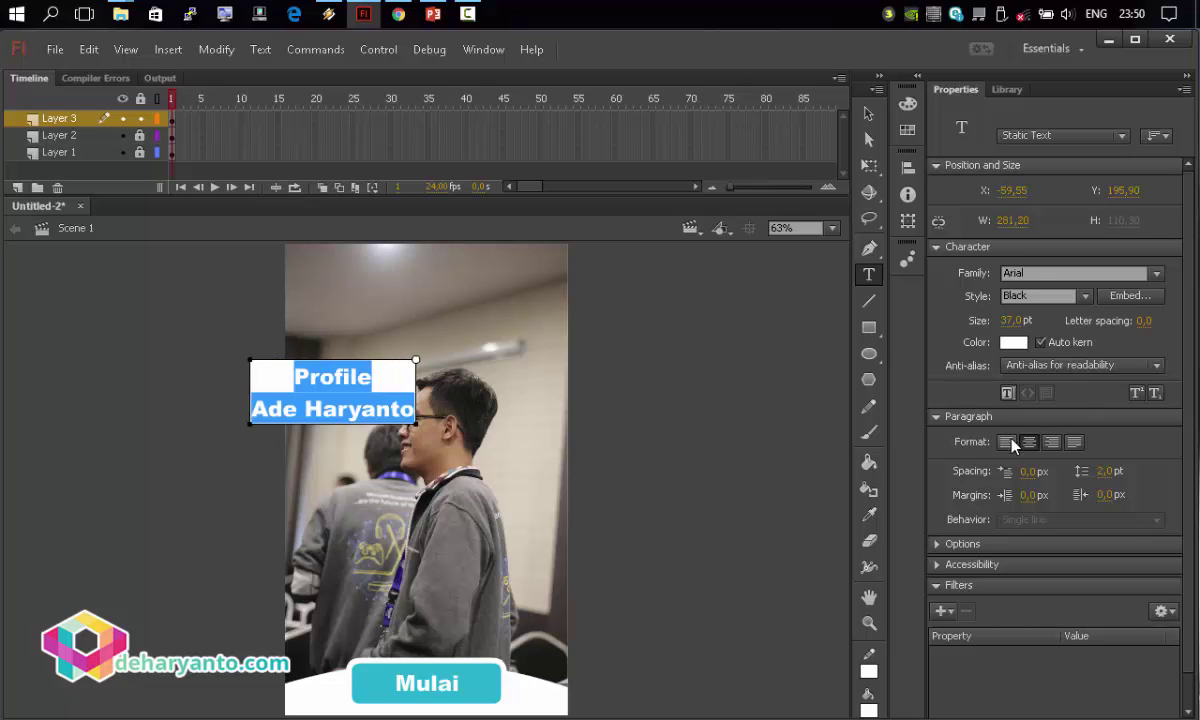
pyautogui.click(1007, 442)
# Make the word 'Profile' bold at about 52 pt.
pyautogui.click(1085, 298)
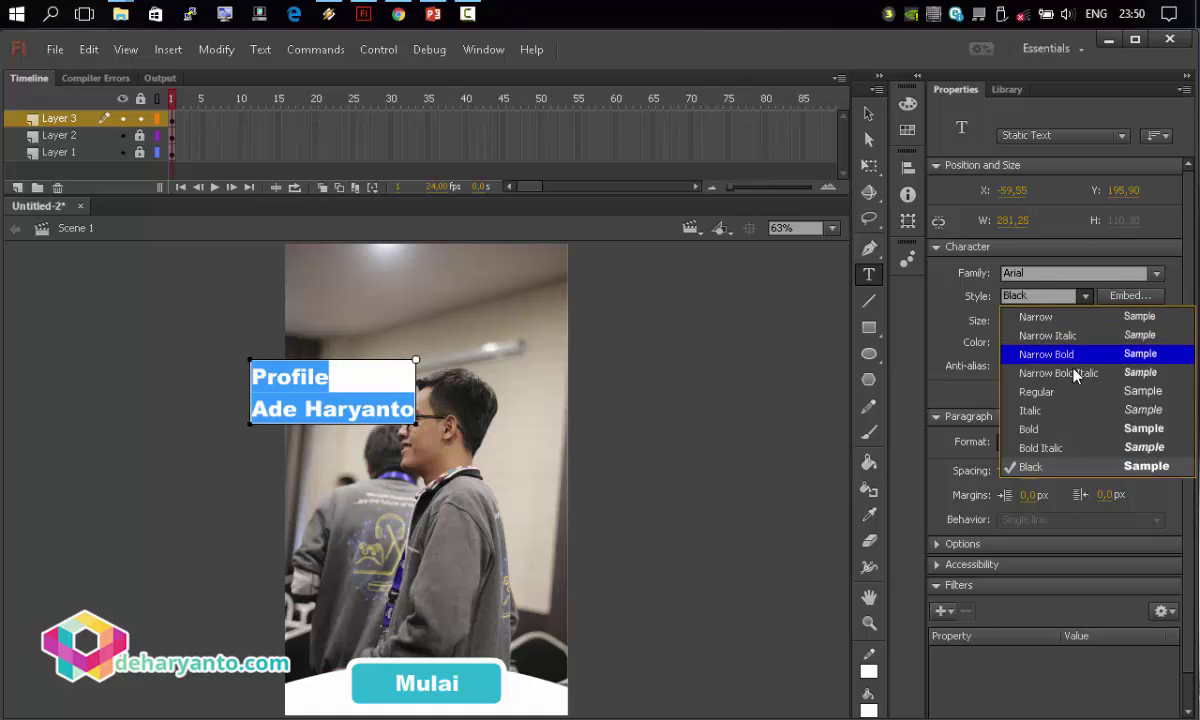
pyautogui.click(1000, 405)
pyautogui.click(1087, 298)
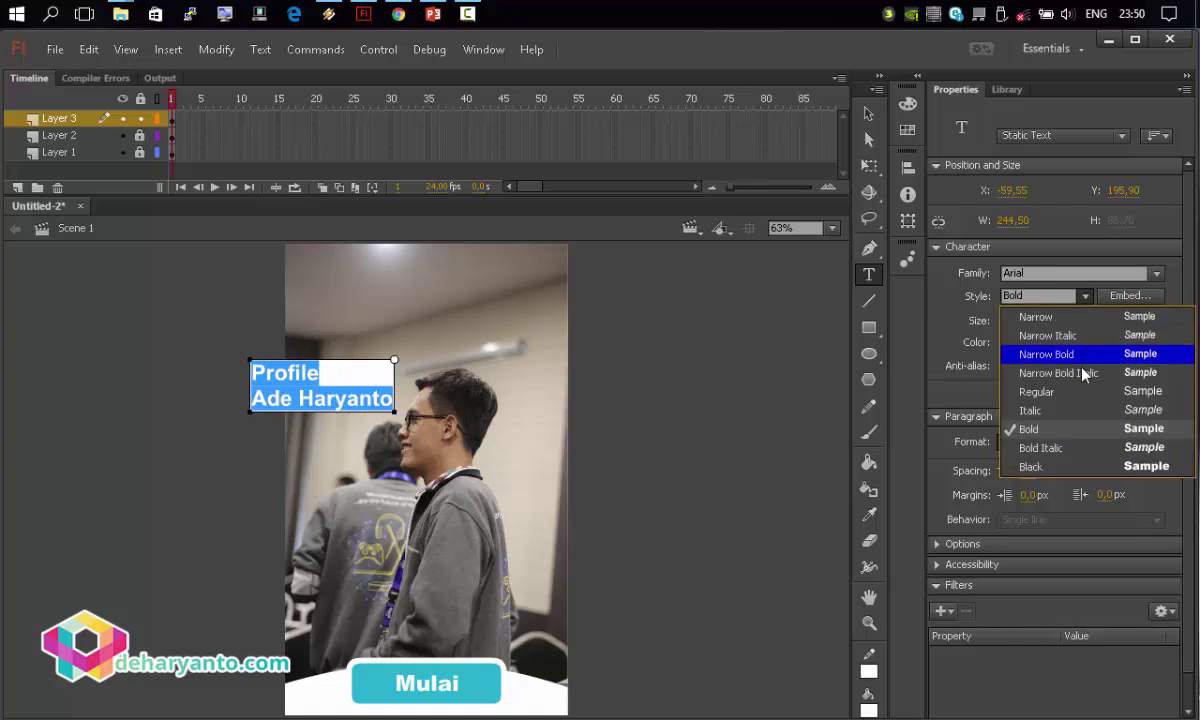
pyautogui.click(1011, 368)
pyautogui.click(329, 375)
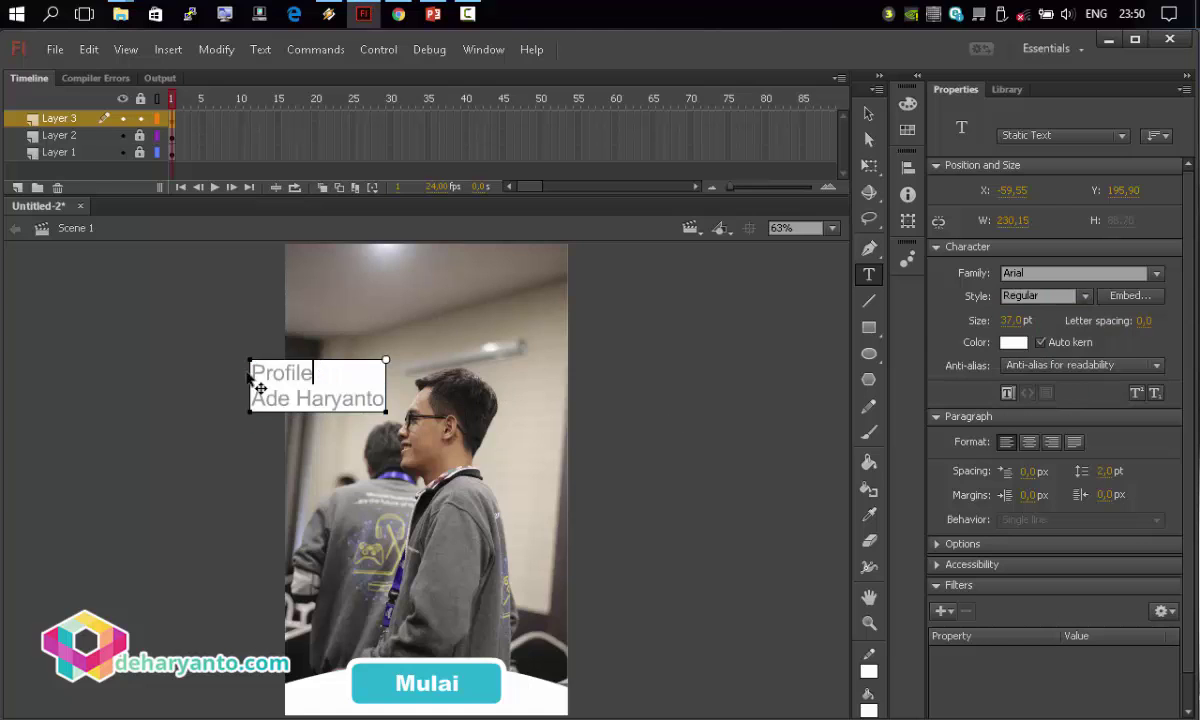
pyautogui.doubleClick(282, 372)
pyautogui.click(1064, 295)
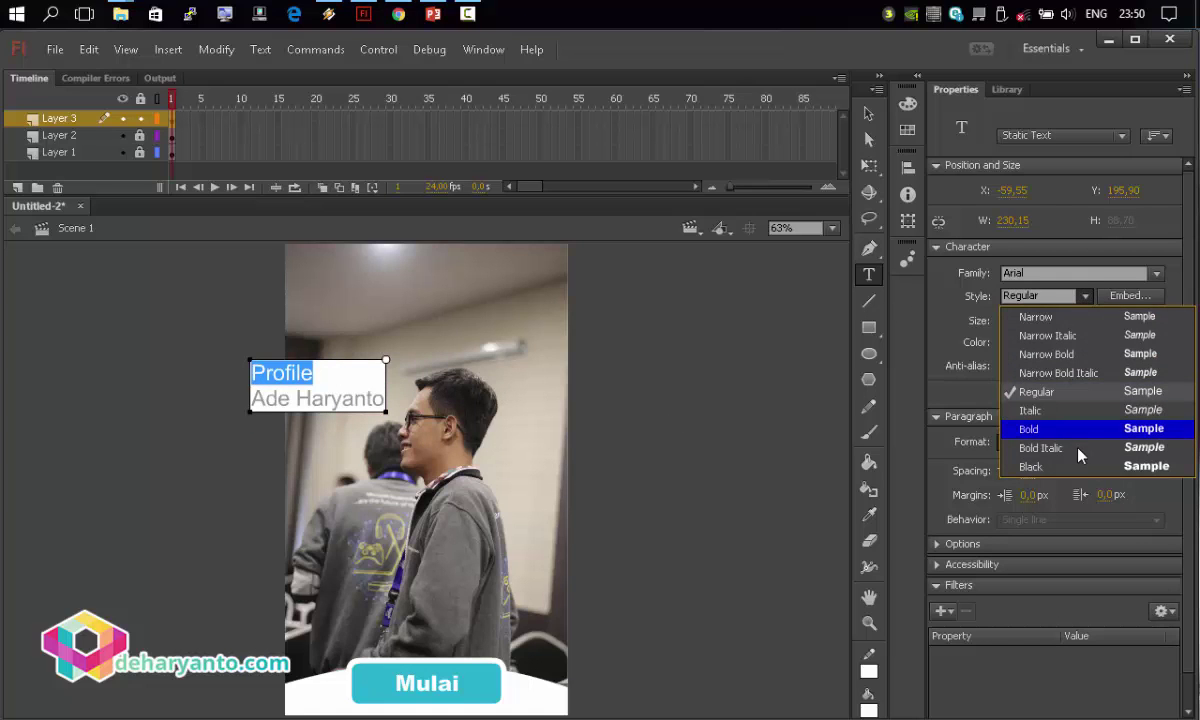
pyautogui.click(1010, 424)
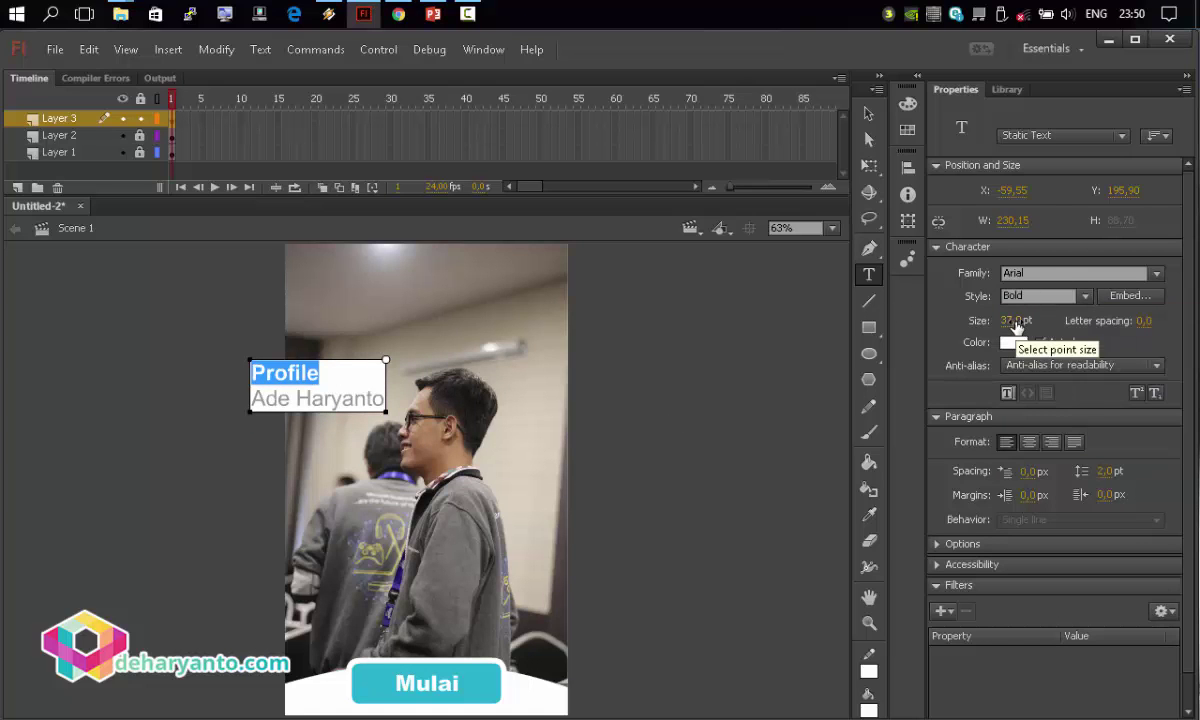
pyautogui.moveTo(1013, 320); pyautogui.dragTo(1034, 320)
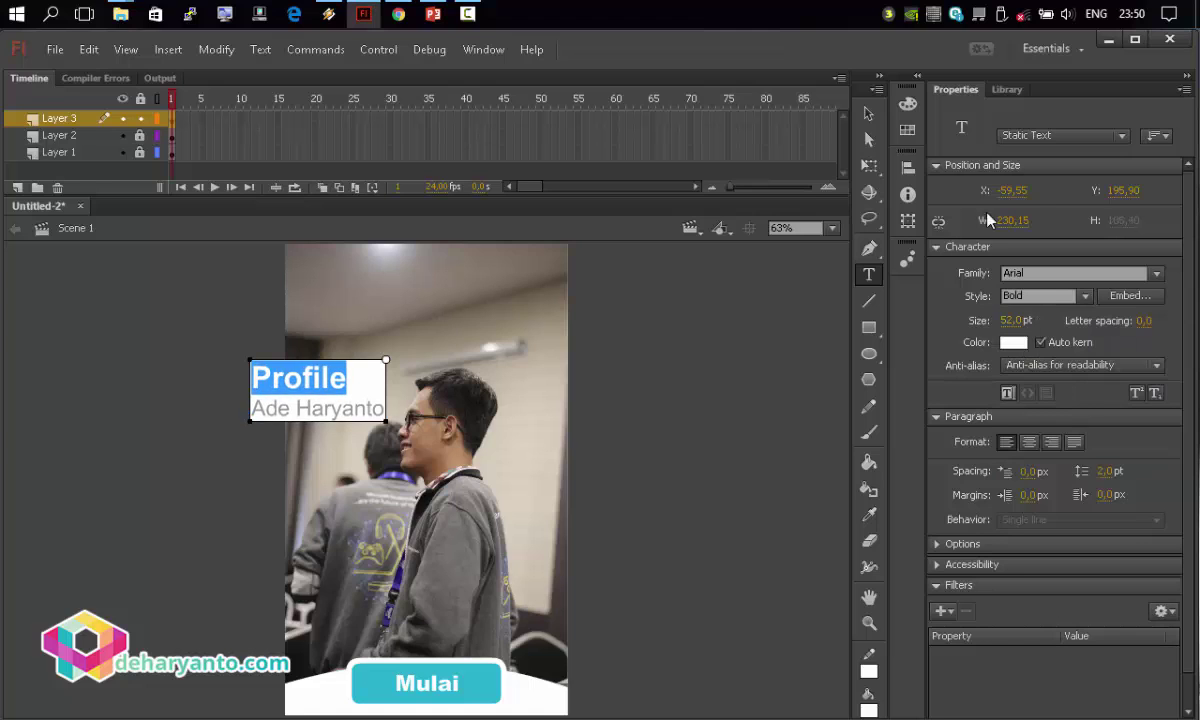
# Move the text block up to the stage's top-left.
pyautogui.click(869, 114)
pyautogui.moveTo(334, 378); pyautogui.dragTo(396, 277)
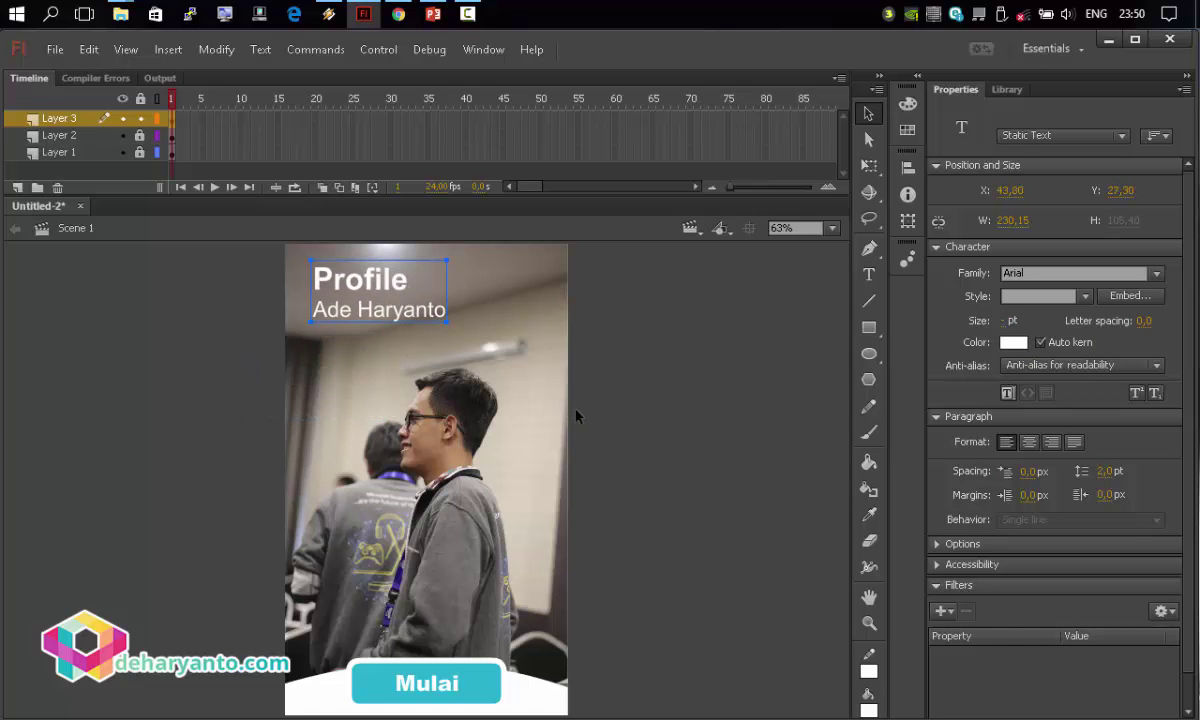
pyautogui.click(667, 421)
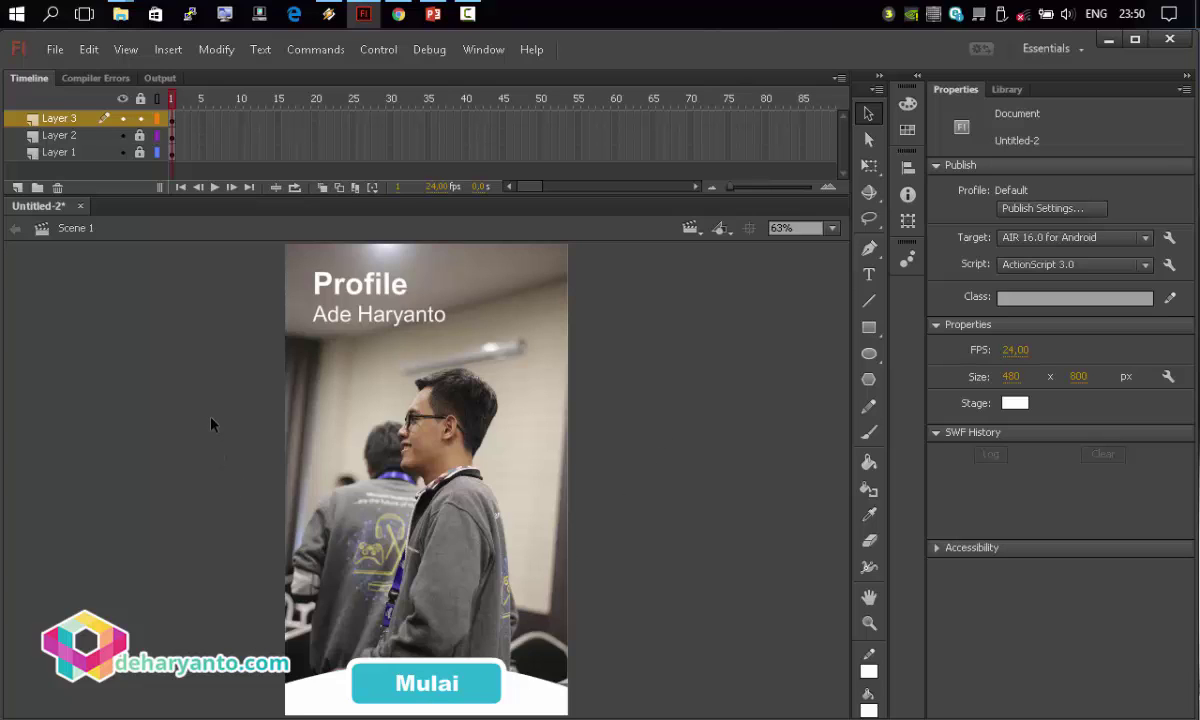
# Show the Scene panel and add a second, blank scene.
pyautogui.click(690, 228)
pyautogui.click(476, 50)
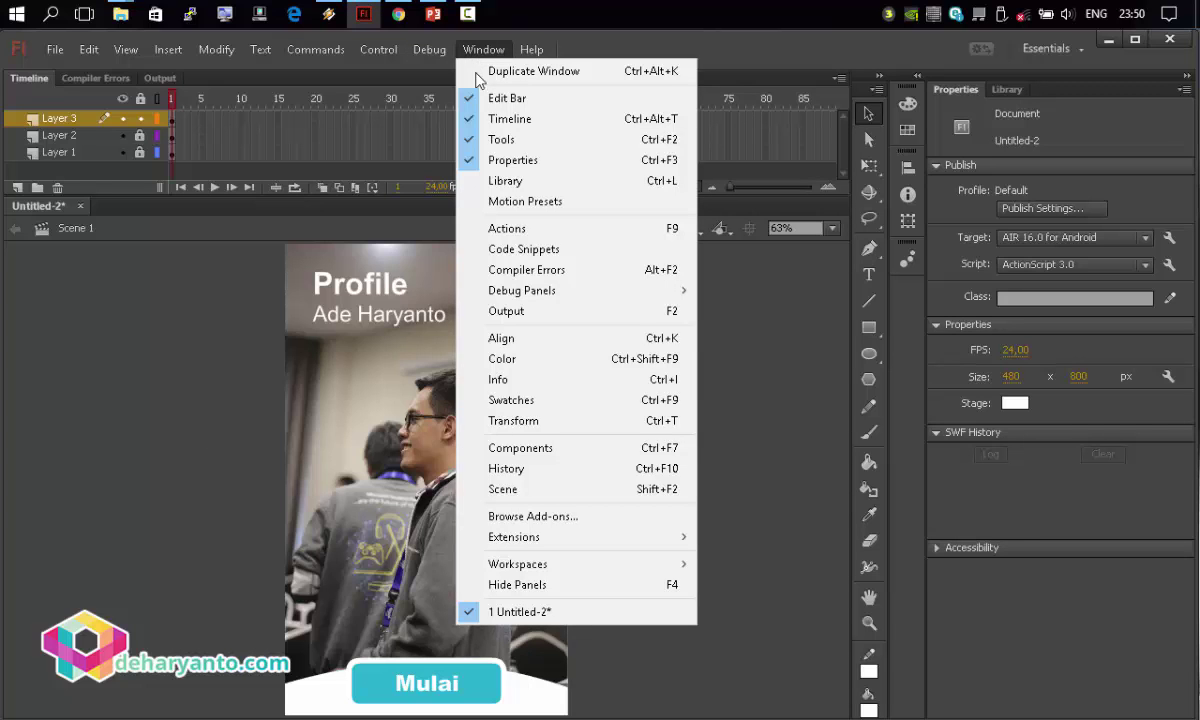
pyautogui.click(624, 497)
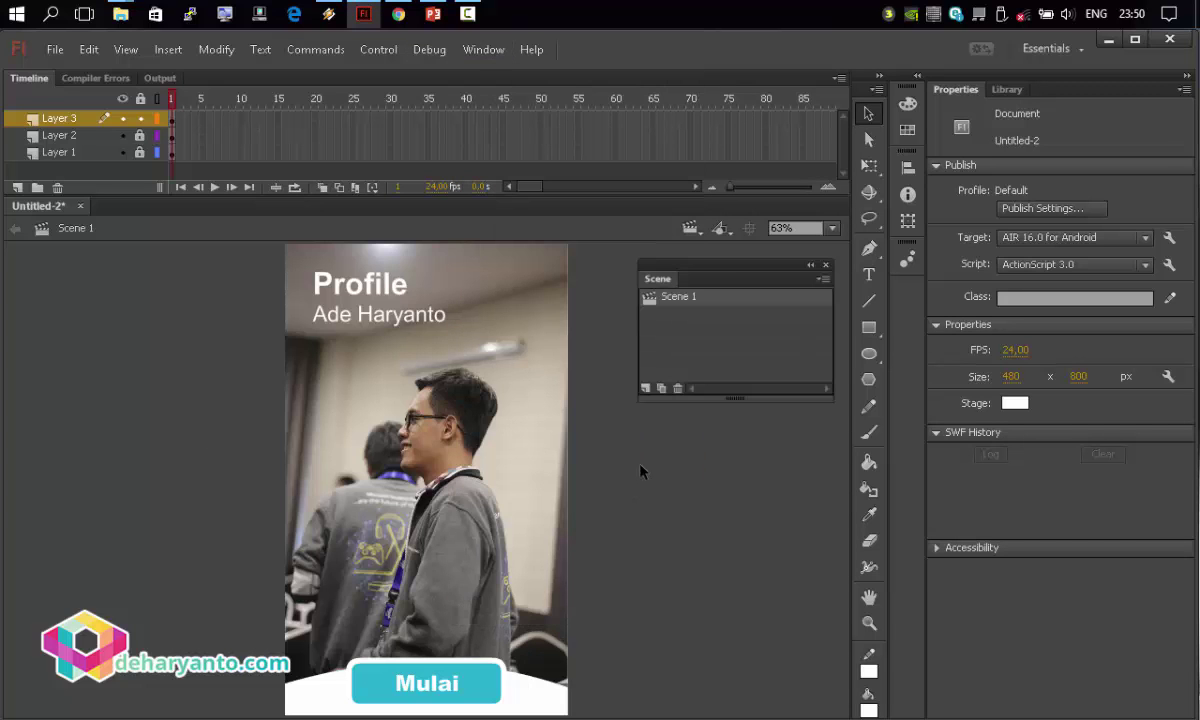
pyautogui.click(647, 388)
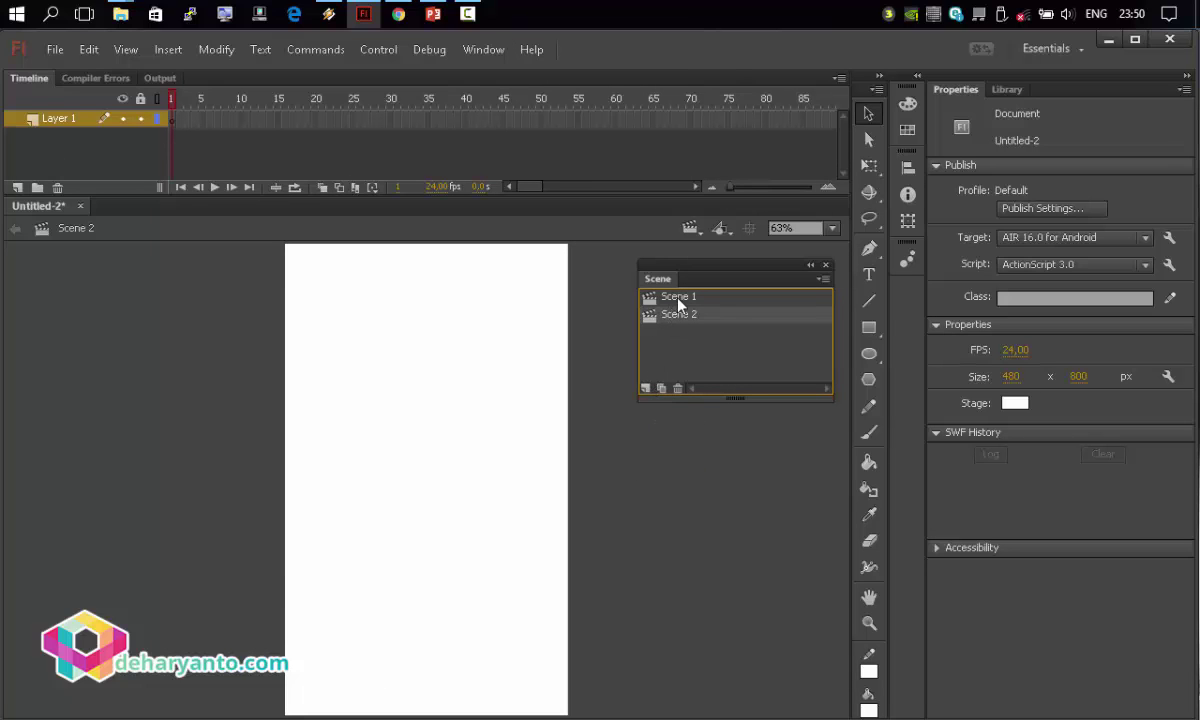
# Rename Scene 1 to 'Awal' and Scene 2 to 'Home'.
pyautogui.doubleClick(678, 298)
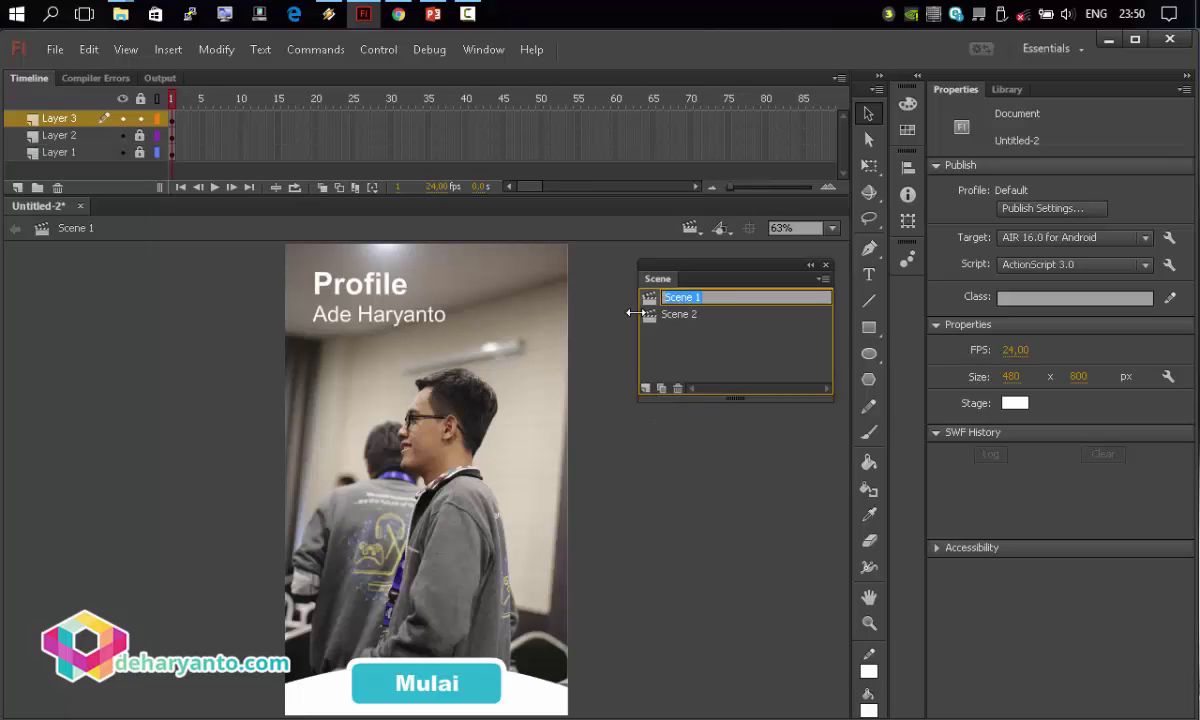
pyautogui.write('Awal')
pyautogui.press('Return')
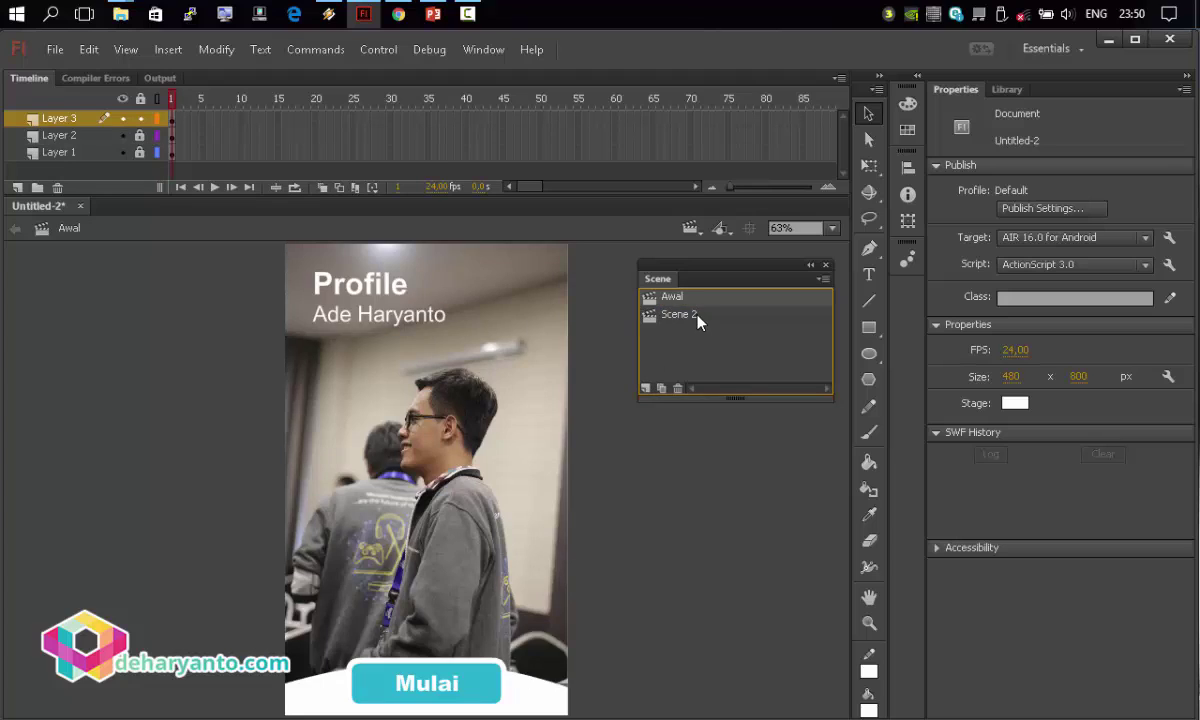
pyautogui.doubleClick(689, 317)
pyautogui.write('Home')
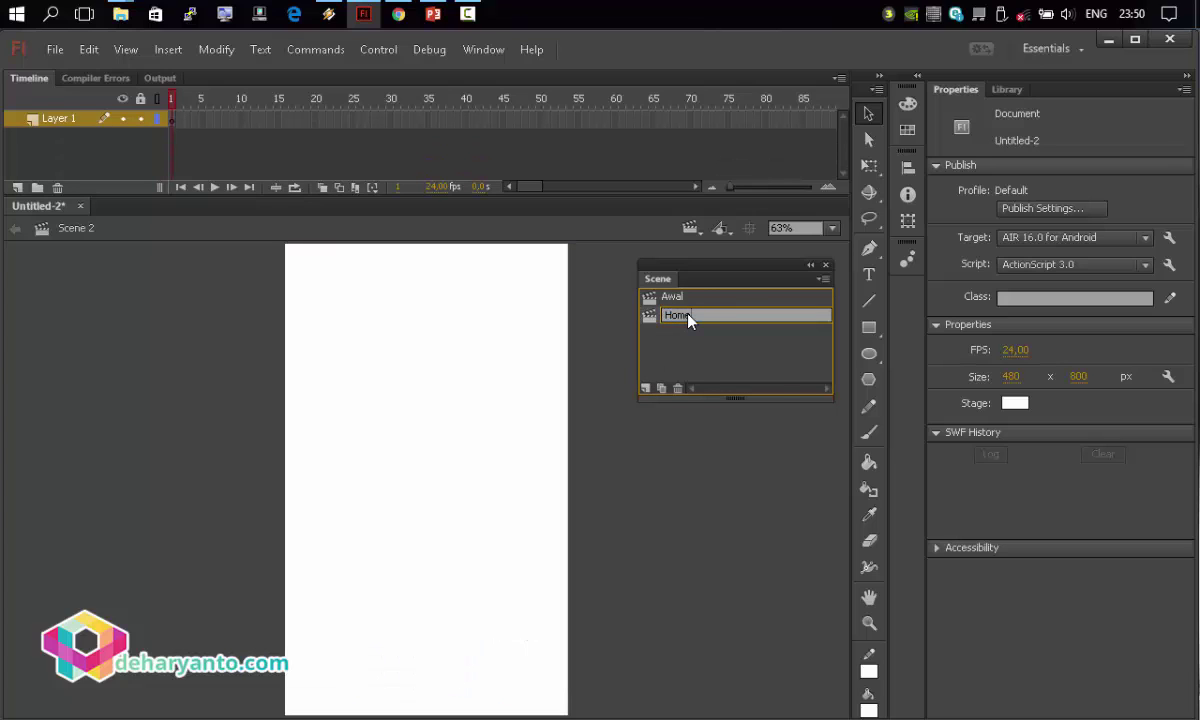
pyautogui.press('Return')
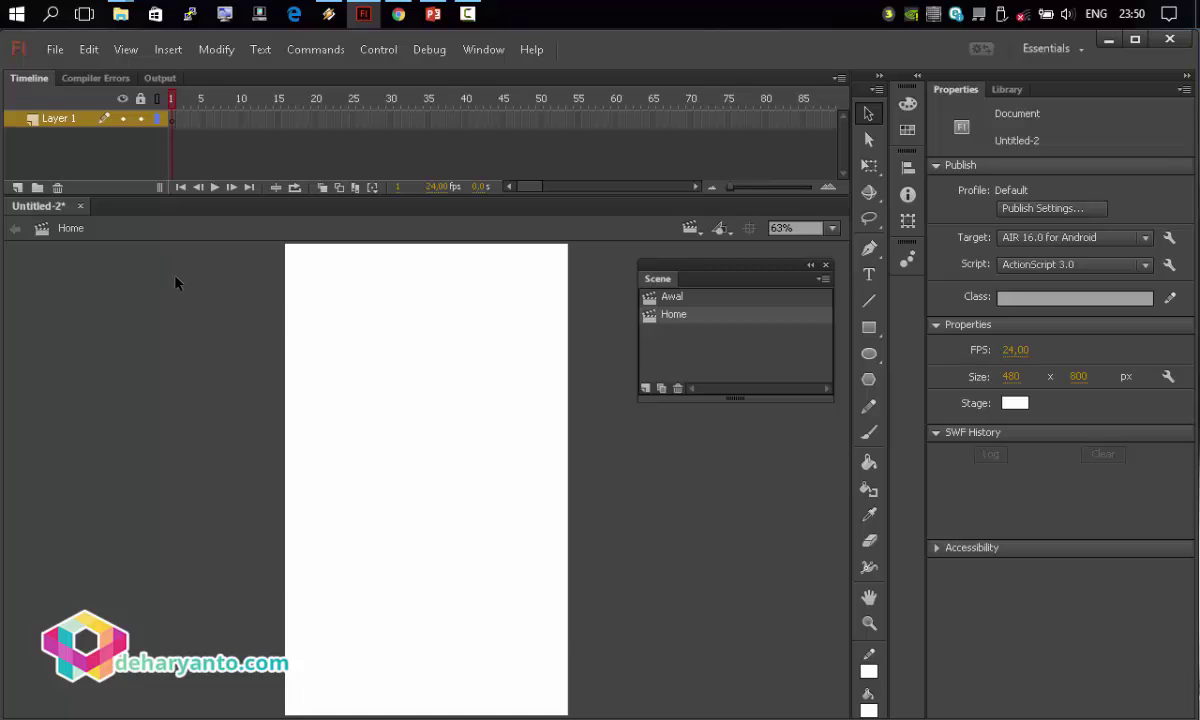
# Return to the blank Home scene and give the Rectangle tool a 0 corner radius.
pyautogui.click(684, 297)
pyautogui.click(670, 316)
pyautogui.click(869, 327)
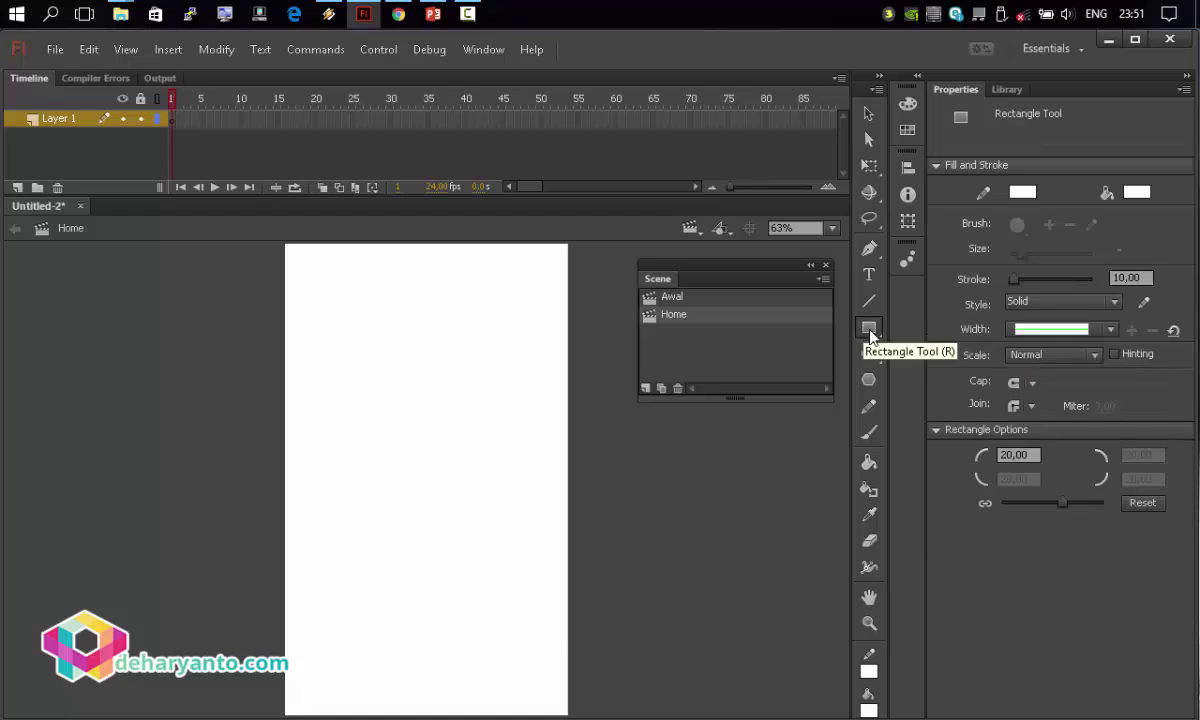
pyautogui.click(1018, 455)
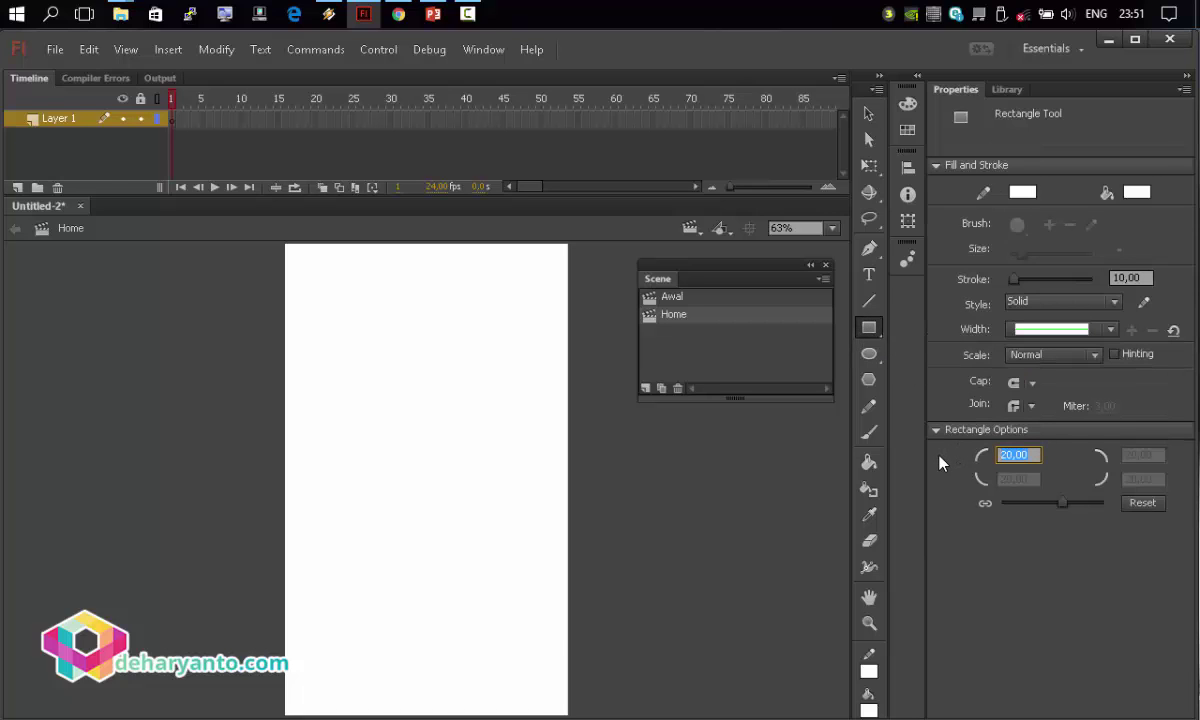
pyautogui.write('0')
pyautogui.press('Return')
# Set the rectangle stroke to none and fill to light teal, grabbing the squares graphic from PowerPoint.
pyautogui.click(1027, 203)
pyautogui.click(993, 210)
pyautogui.click(1135, 197)
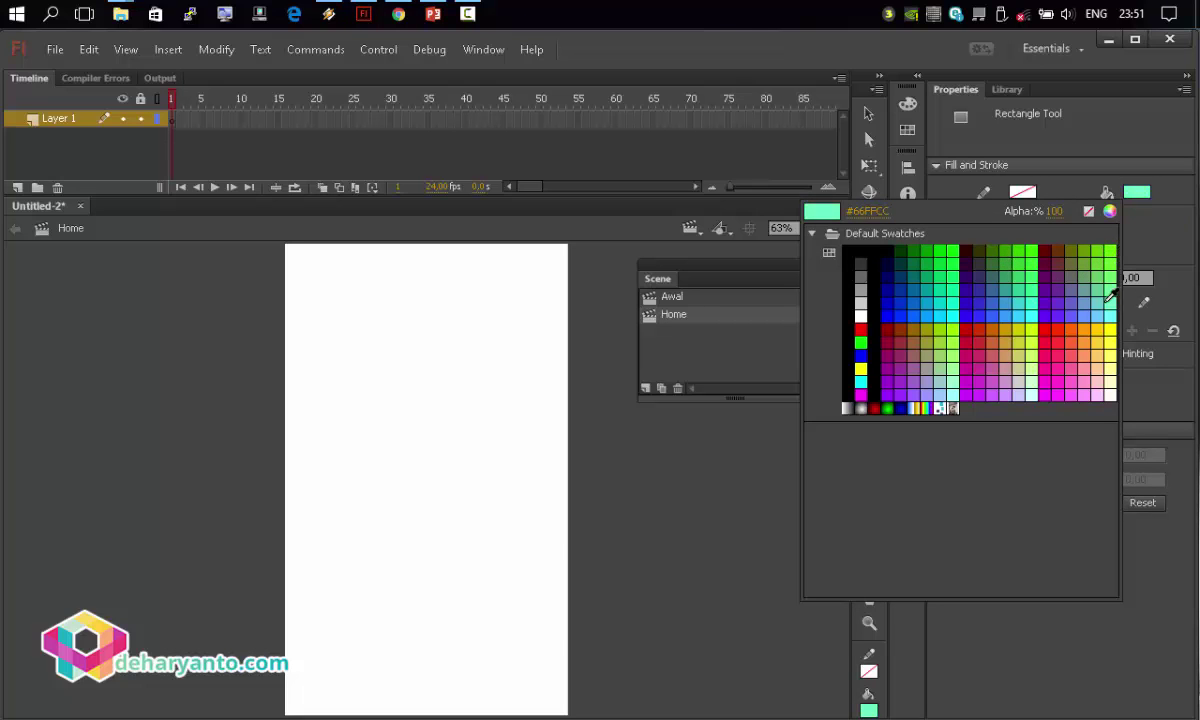
pyautogui.click(1098, 299)
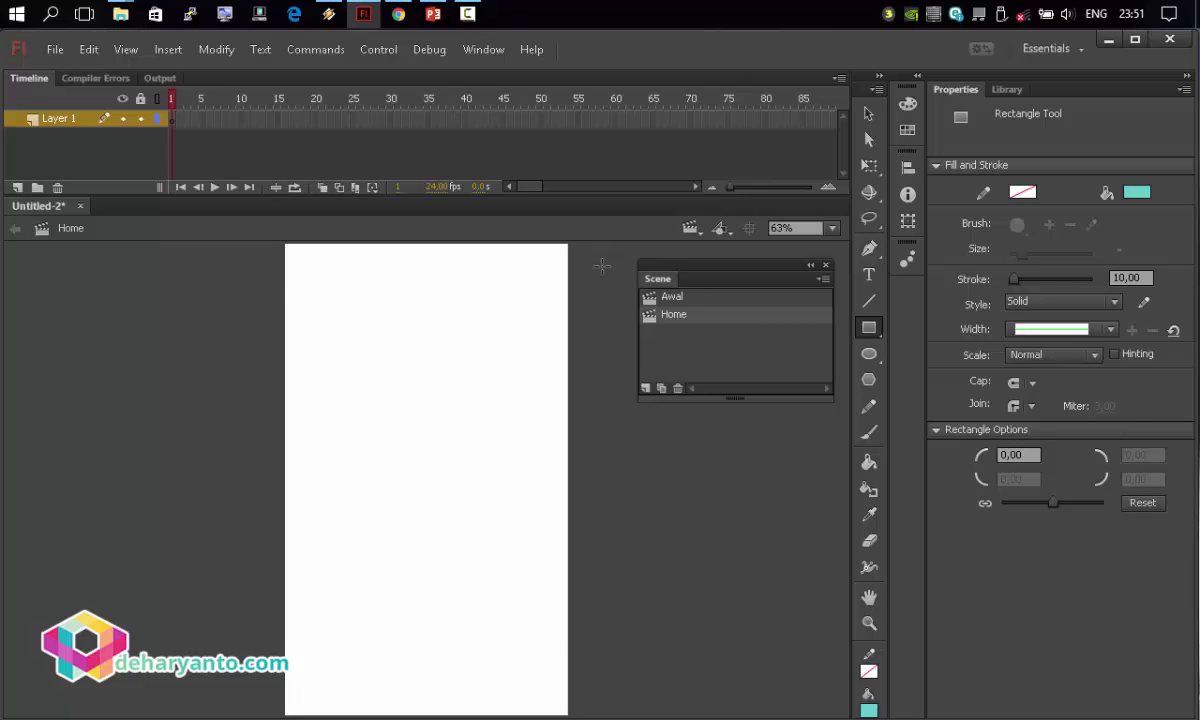
pyautogui.click(434, 15)
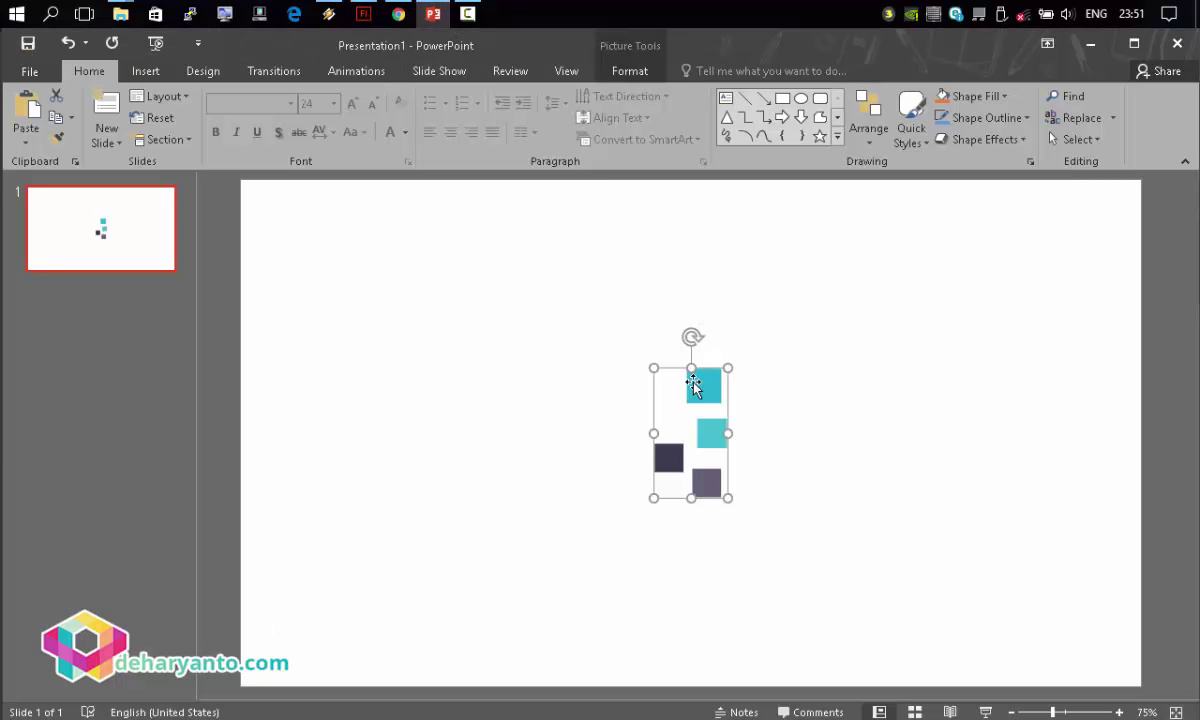
pyautogui.click(363, 15)
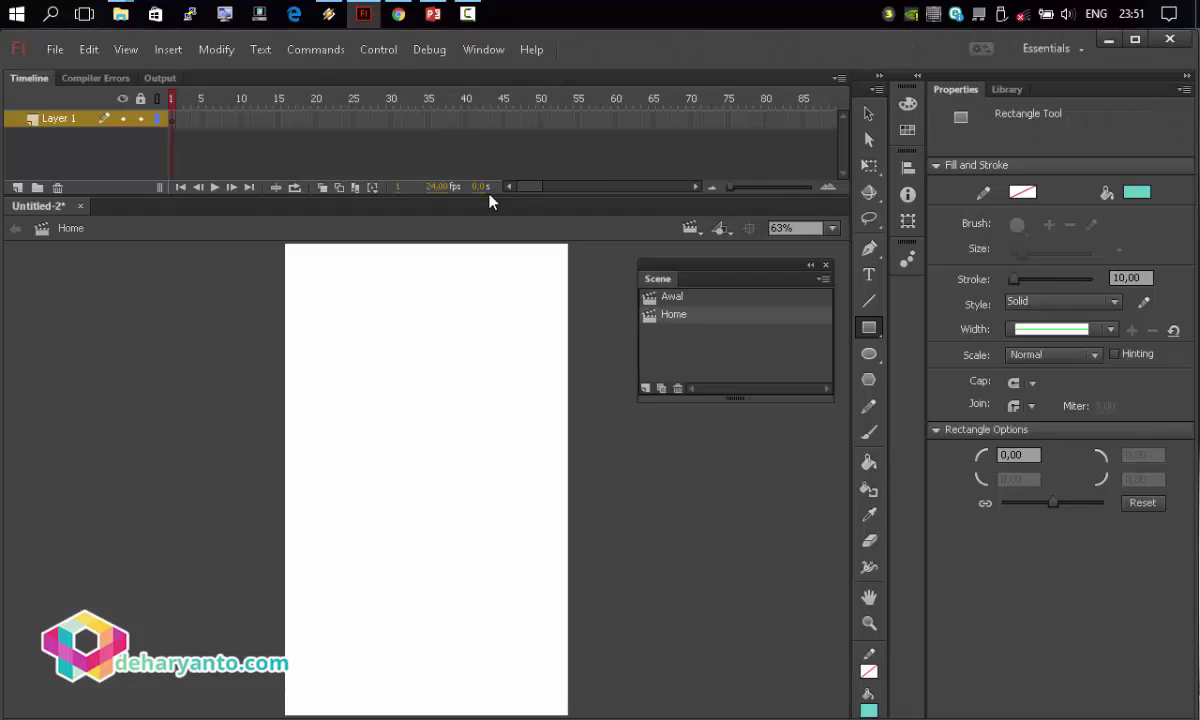
# Paste the squares graphic and park it off the stage to the right.
pyautogui.hotkey('ctrl', 'v')
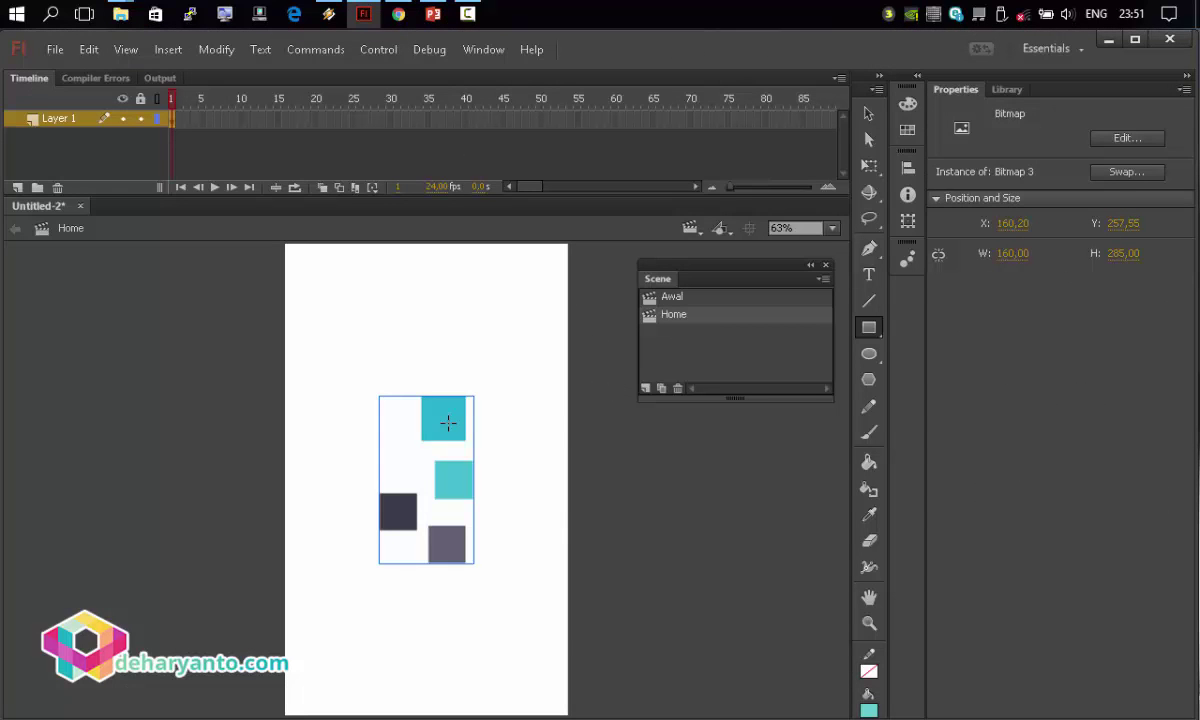
pyautogui.press('v')
pyautogui.moveTo(445, 428); pyautogui.dragTo(750, 490)
pyautogui.click(820, 440)
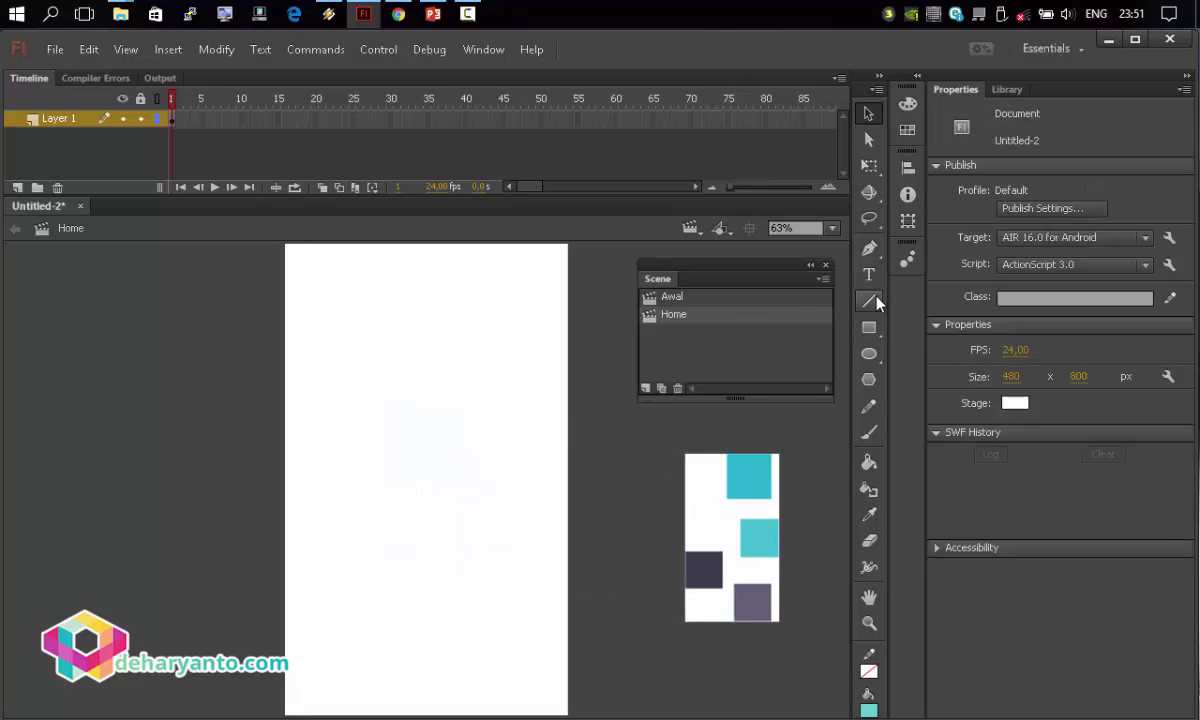
# Draw a rectangle filled with the cyan sampled from the top square.
pyautogui.click(869, 327)
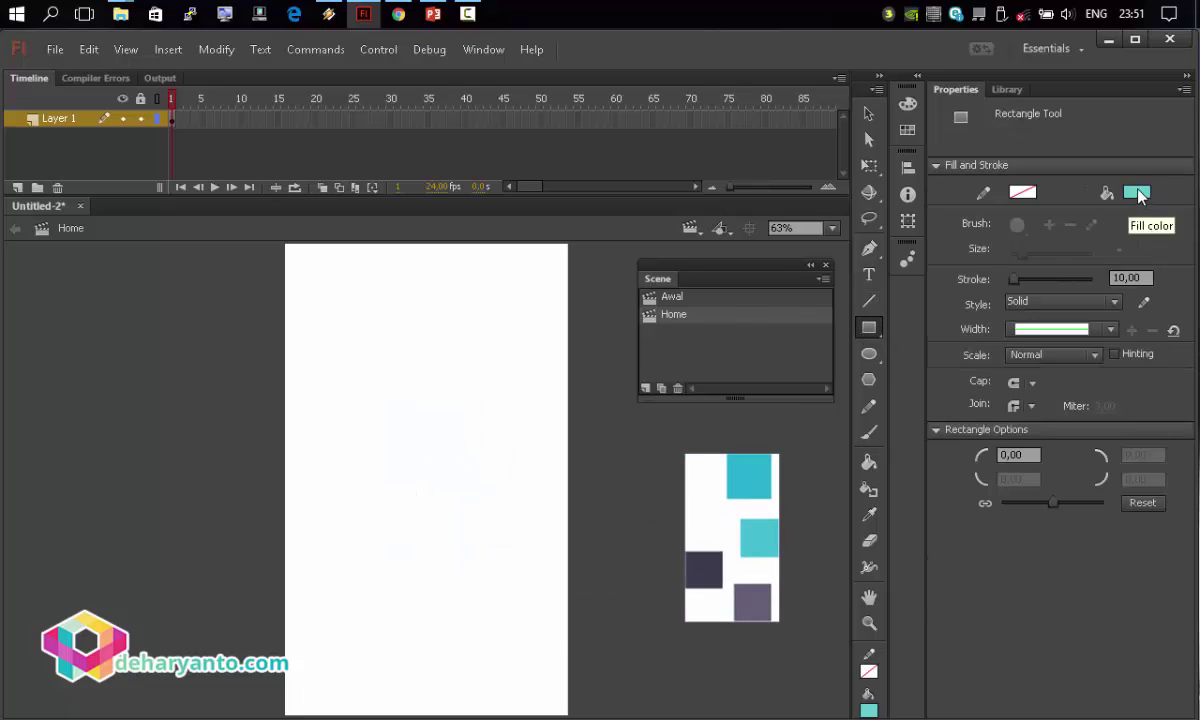
pyautogui.click(1137, 192)
pyautogui.click(753, 475)
pyautogui.moveTo(356, 274); pyautogui.dragTo(469, 343)
pyautogui.click(869, 113)
pyautogui.moveTo(431, 272)
pyautogui.mouseDown()
pyautogui.moveTo(480, 300)
pyautogui.moveTo(509, 277)
pyautogui.mouseUp()
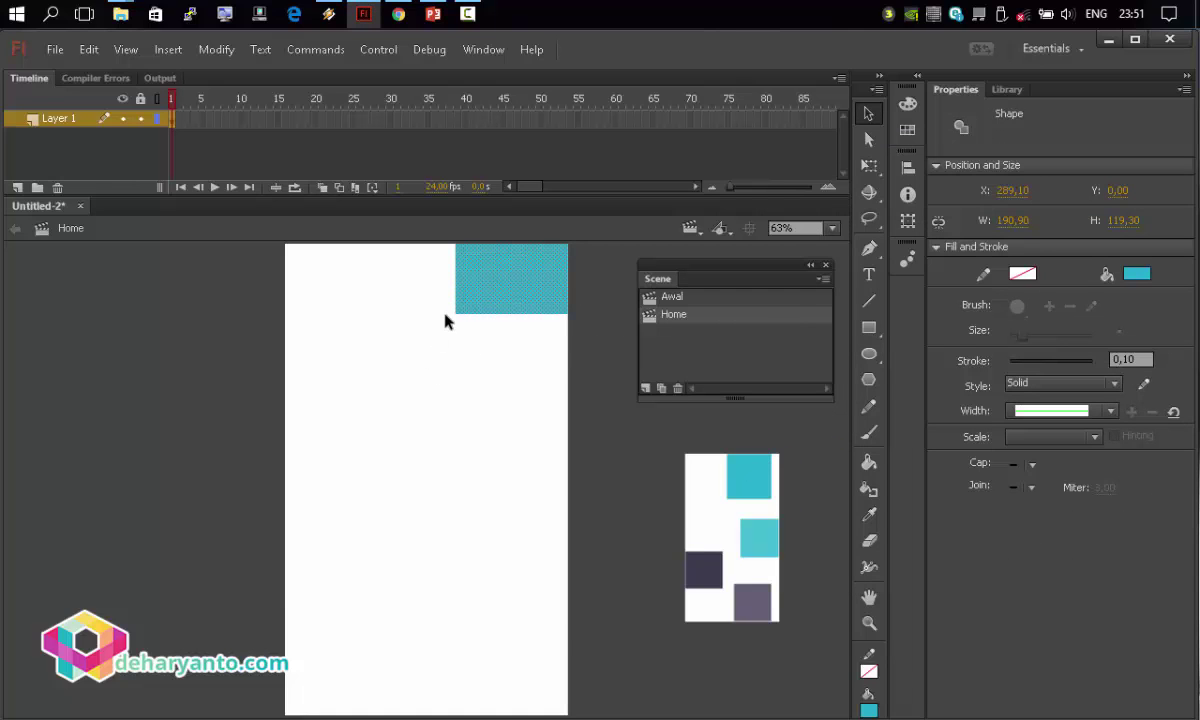
# Match the cyan rectangle to the stage size and align it to the stage's top-left.
pyautogui.click(897, 169)
pyautogui.click(739, 288)
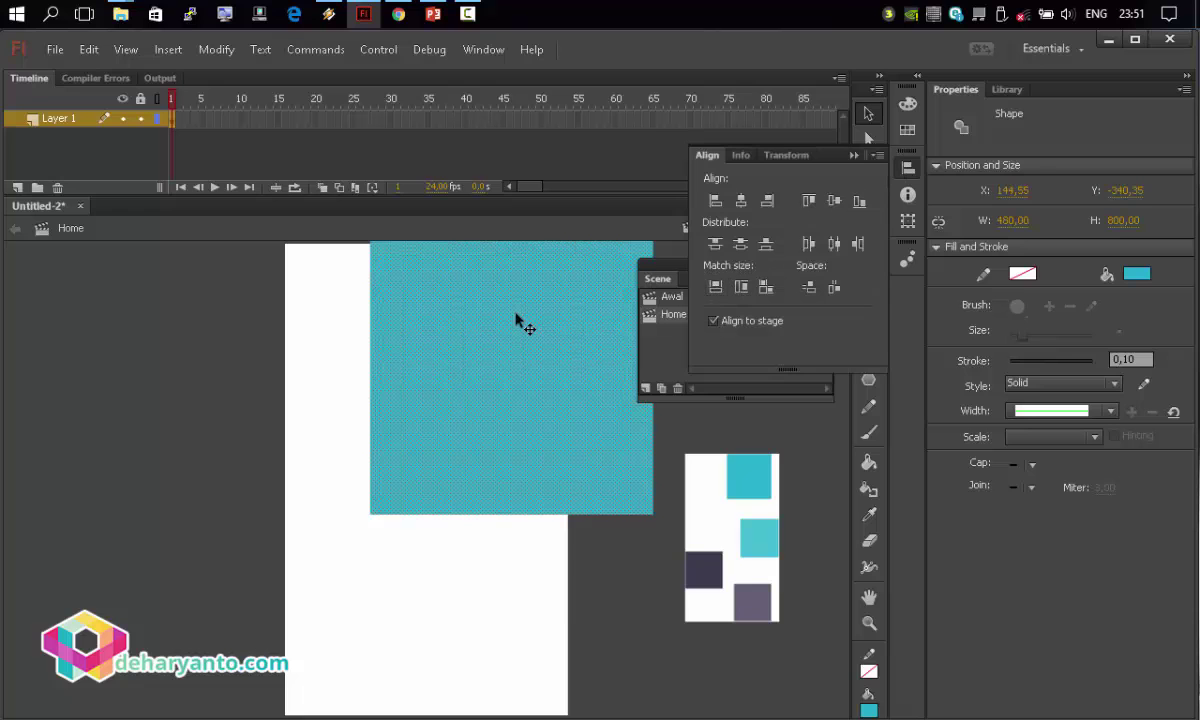
pyautogui.moveTo(522, 321); pyautogui.dragTo(485, 498)
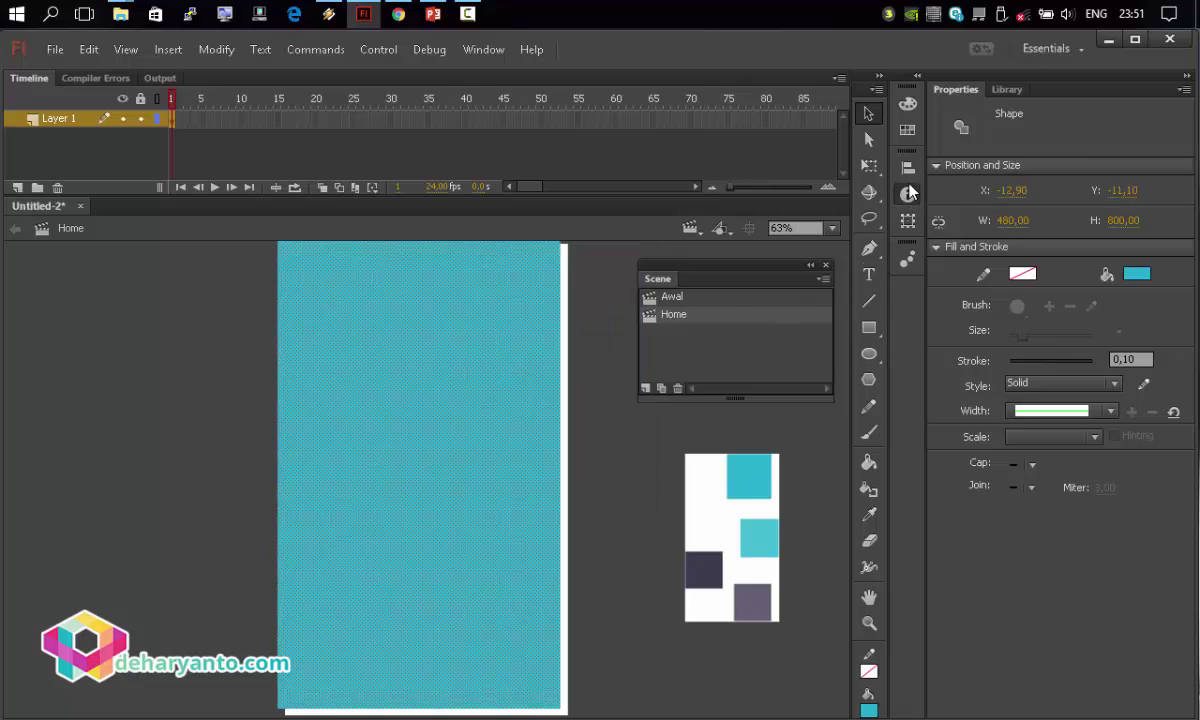
pyautogui.hotkey('ctrl', 'k')
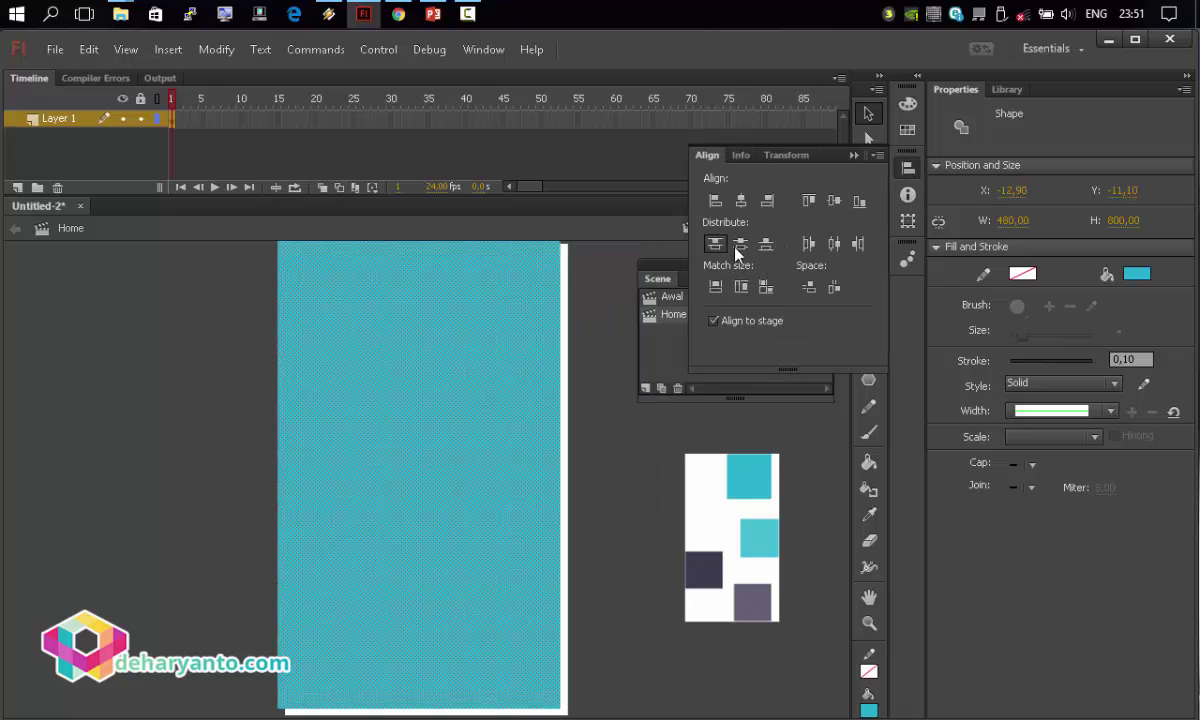
pyautogui.click(736, 246)
pyautogui.click(833, 243)
pyautogui.hotkey('ctrl', 'k')
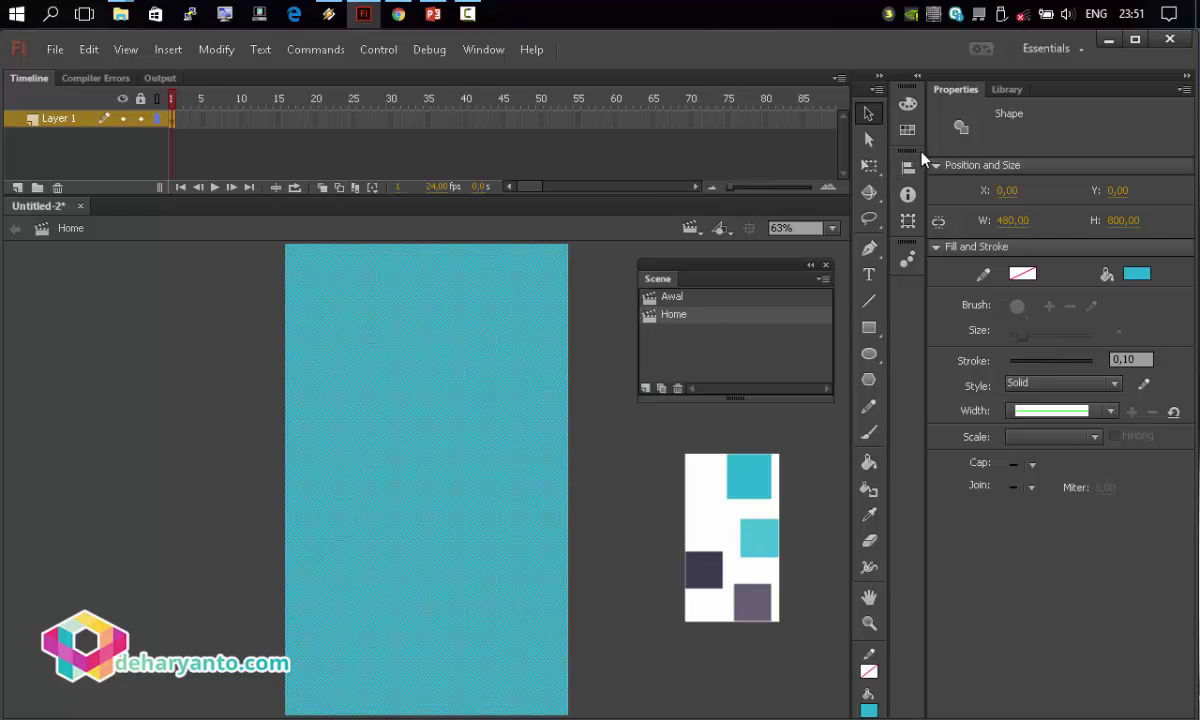
# Shorten the rectangle into a 480 × 291 header and draw a white diagonal line across it.
pyautogui.click(868, 165)
pyautogui.moveTo(427, 713); pyautogui.dragTo(423, 557)
pyautogui.moveTo(440, 495); pyautogui.dragTo(446, 360)
pyautogui.click(533, 427)
pyautogui.click(450, 405)
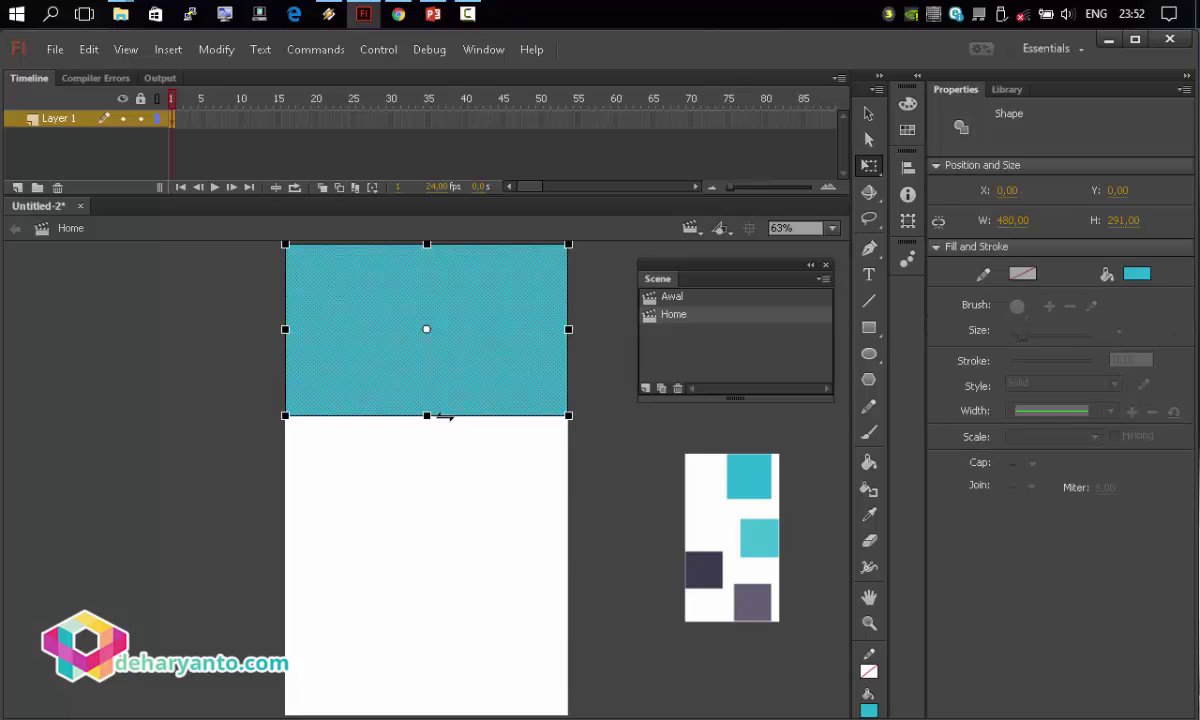
pyautogui.moveTo(427, 415); pyautogui.dragTo(427, 424)
pyautogui.click(621, 461)
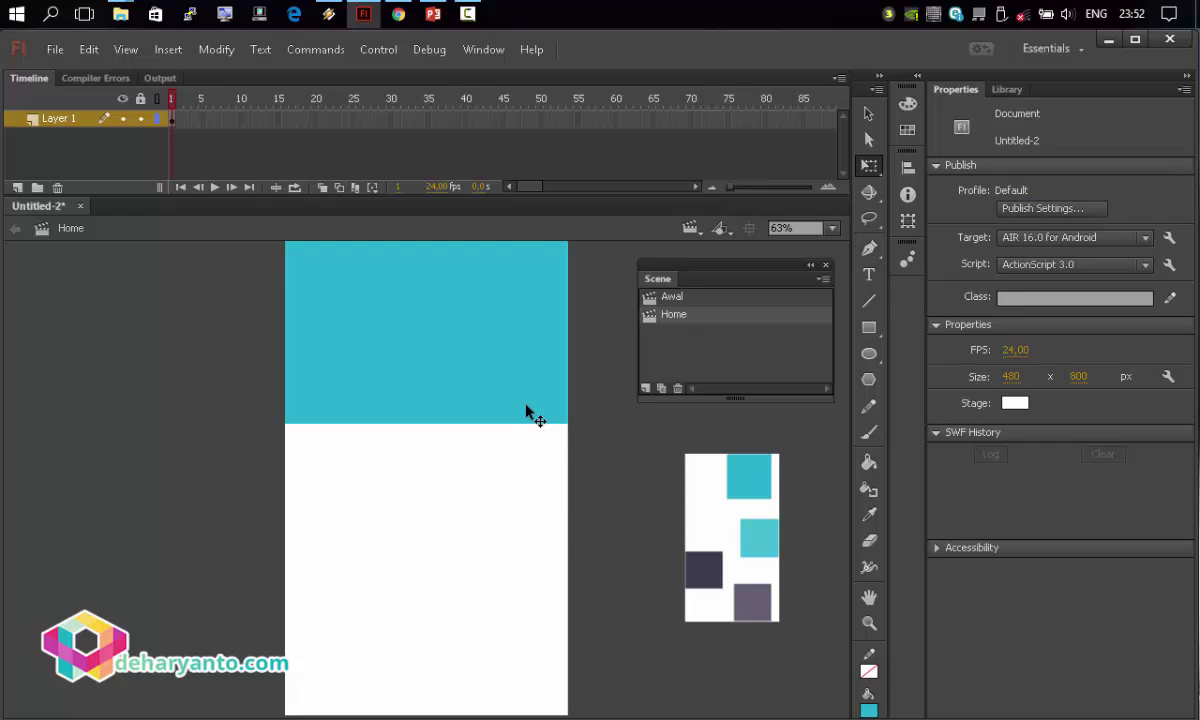
pyautogui.press('n')
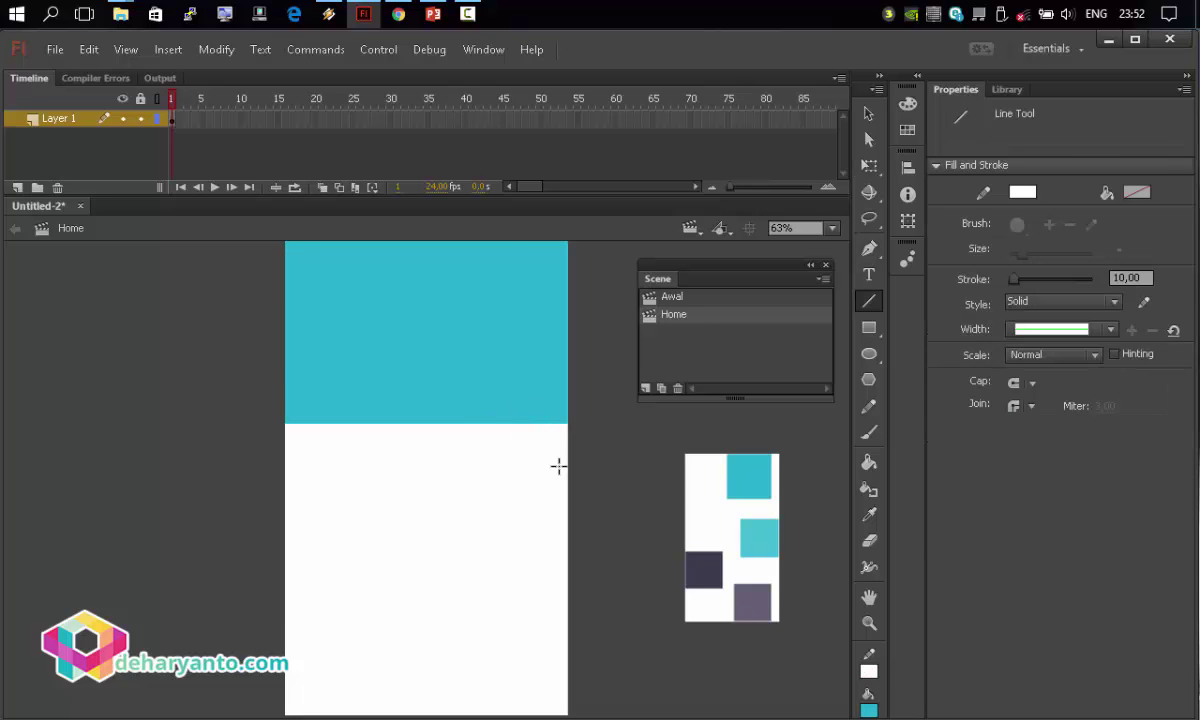
pyautogui.moveTo(510, 424)
pyautogui.mouseDown()
pyautogui.moveTo(335, 297)
pyautogui.moveTo(290, 240)
pyautogui.mouseUp()
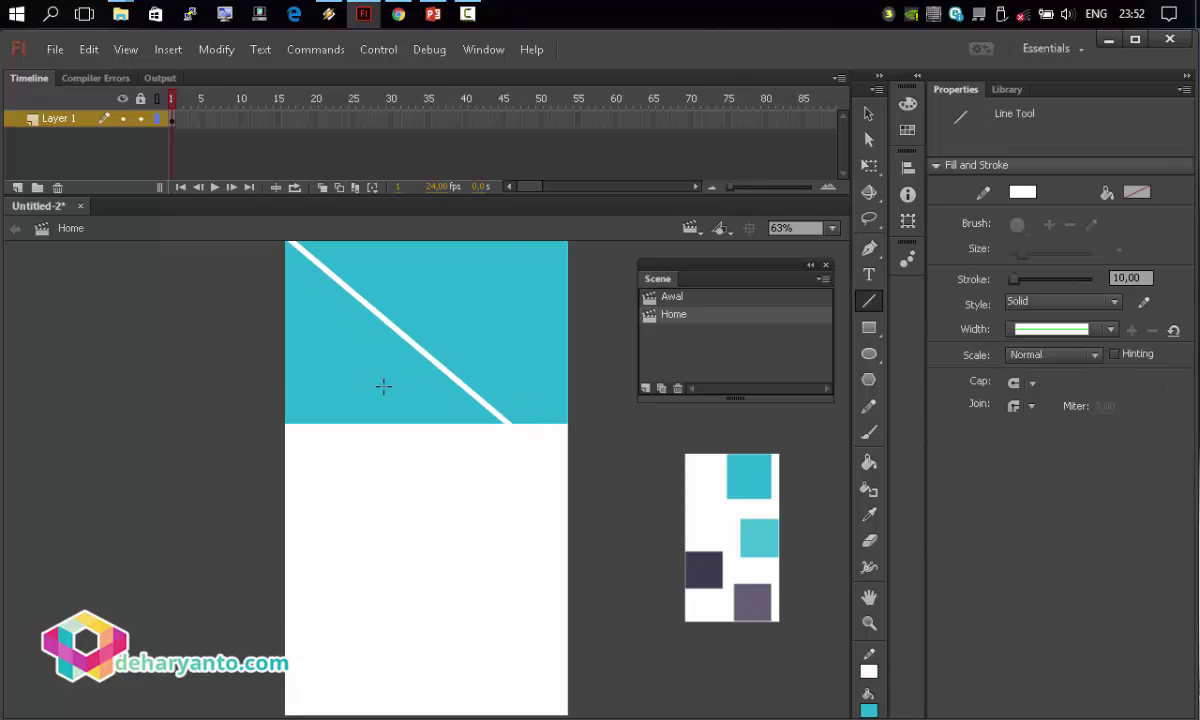
# Bend the line into a curve, fill the left area with lighter cyan, and delete the line.
pyautogui.press('v')
pyautogui.moveTo(389, 330); pyautogui.dragTo(408, 372)
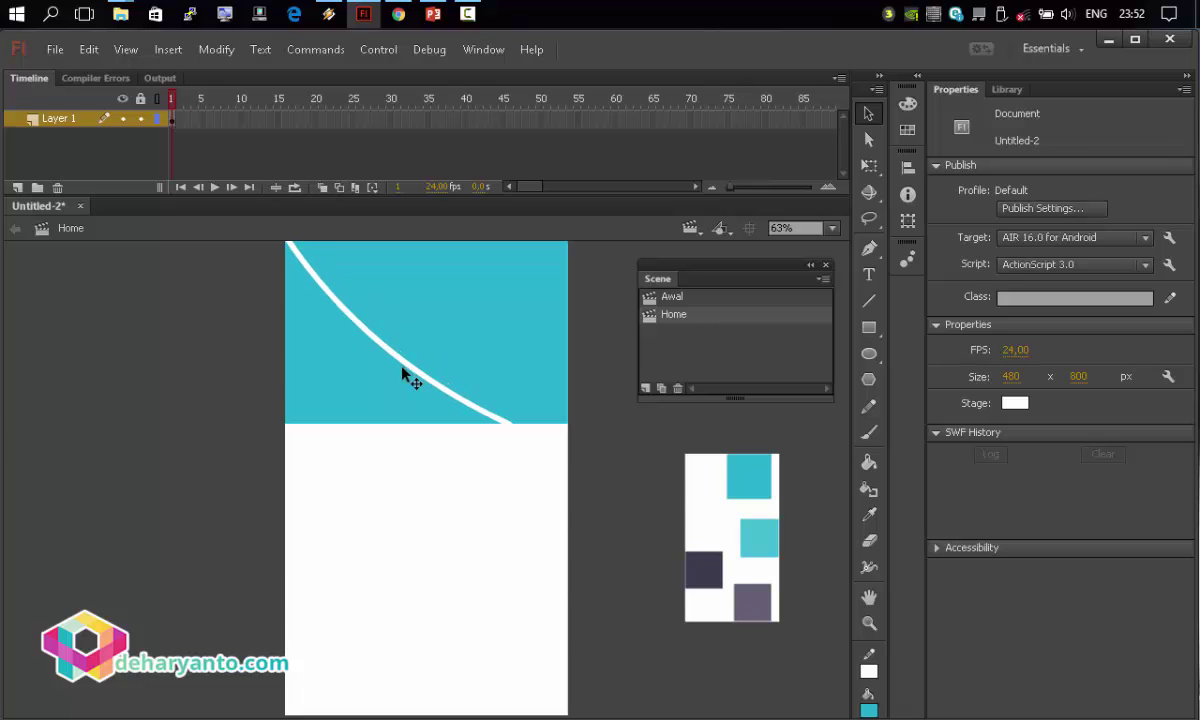
pyautogui.click(385, 405)
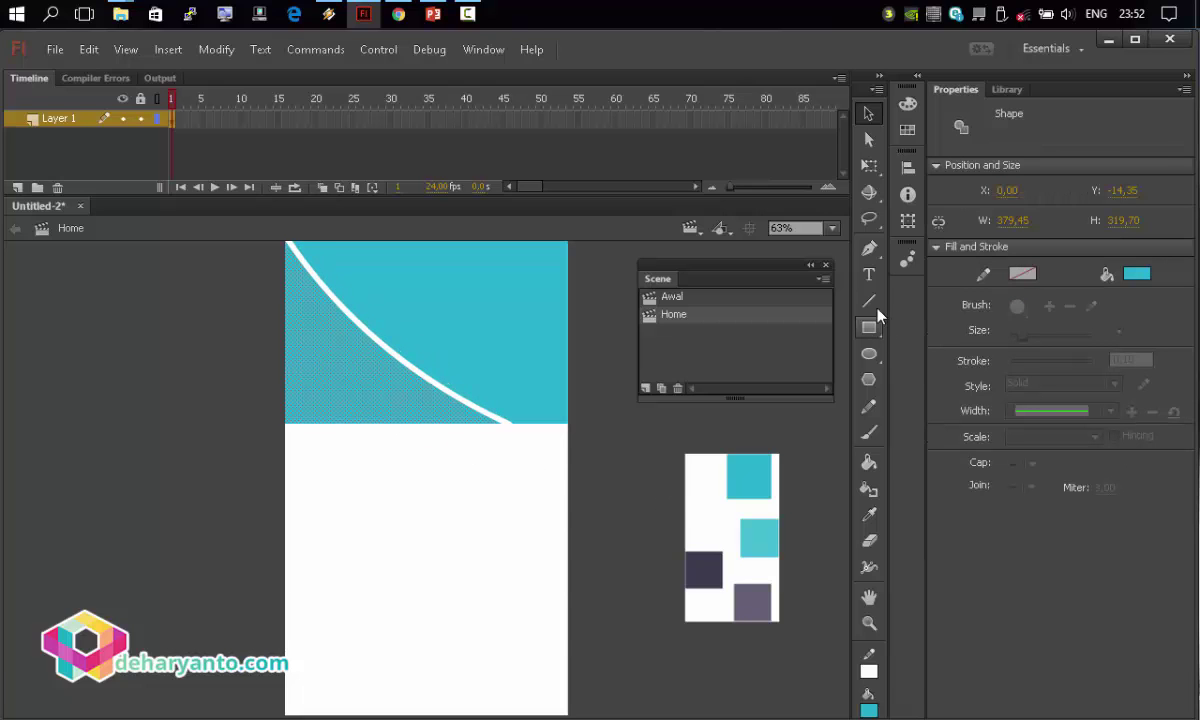
pyautogui.click(1137, 273)
pyautogui.click(765, 538)
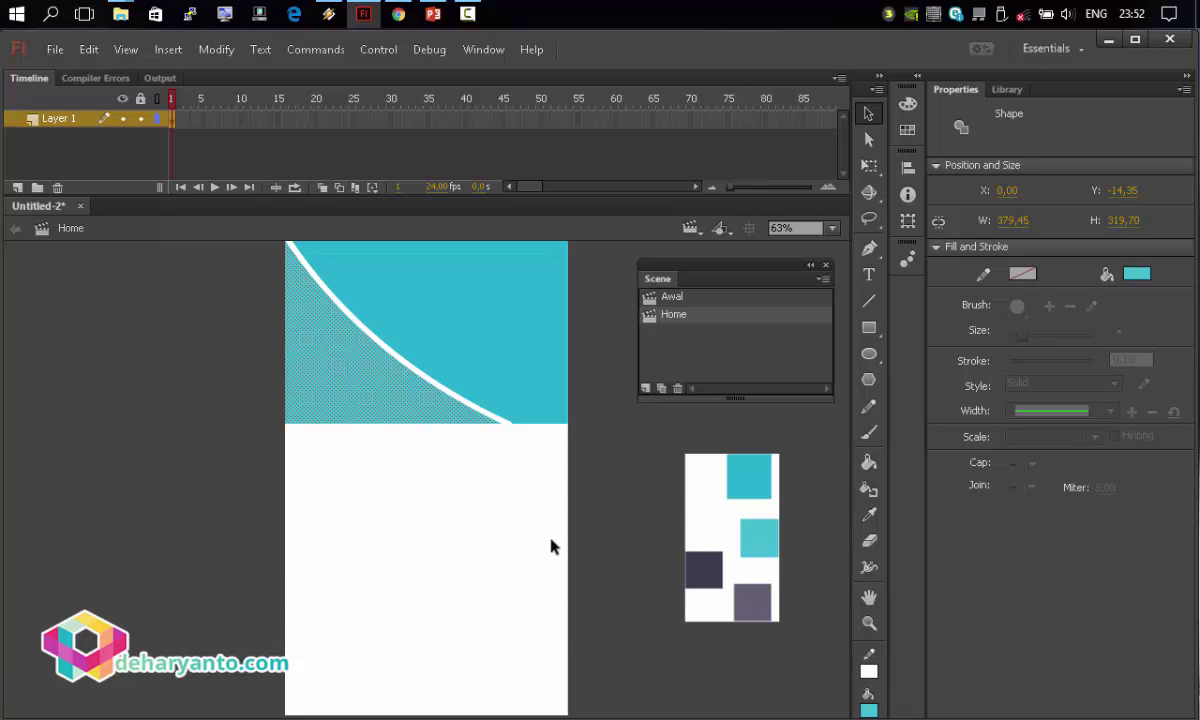
pyautogui.click(551, 546)
pyautogui.click(458, 395)
pyautogui.press('Delete')
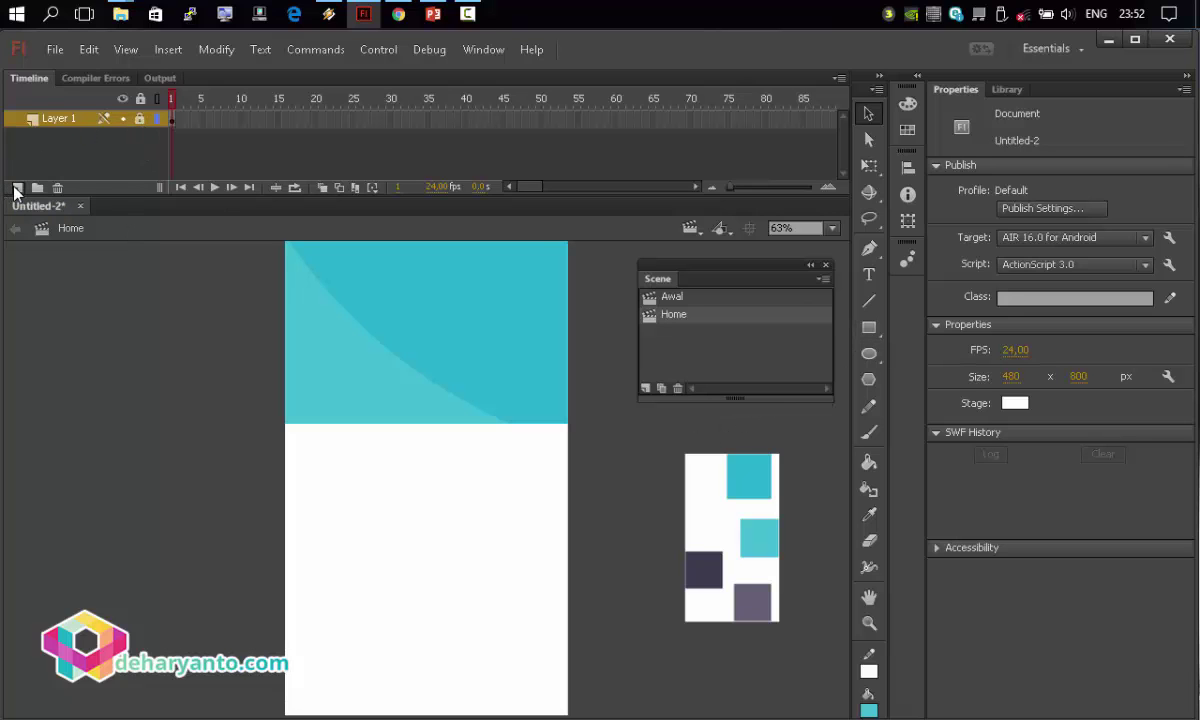
# On a new Layer 2, type the profile owner's name as text in the cyan header.
pyautogui.click(16, 188)
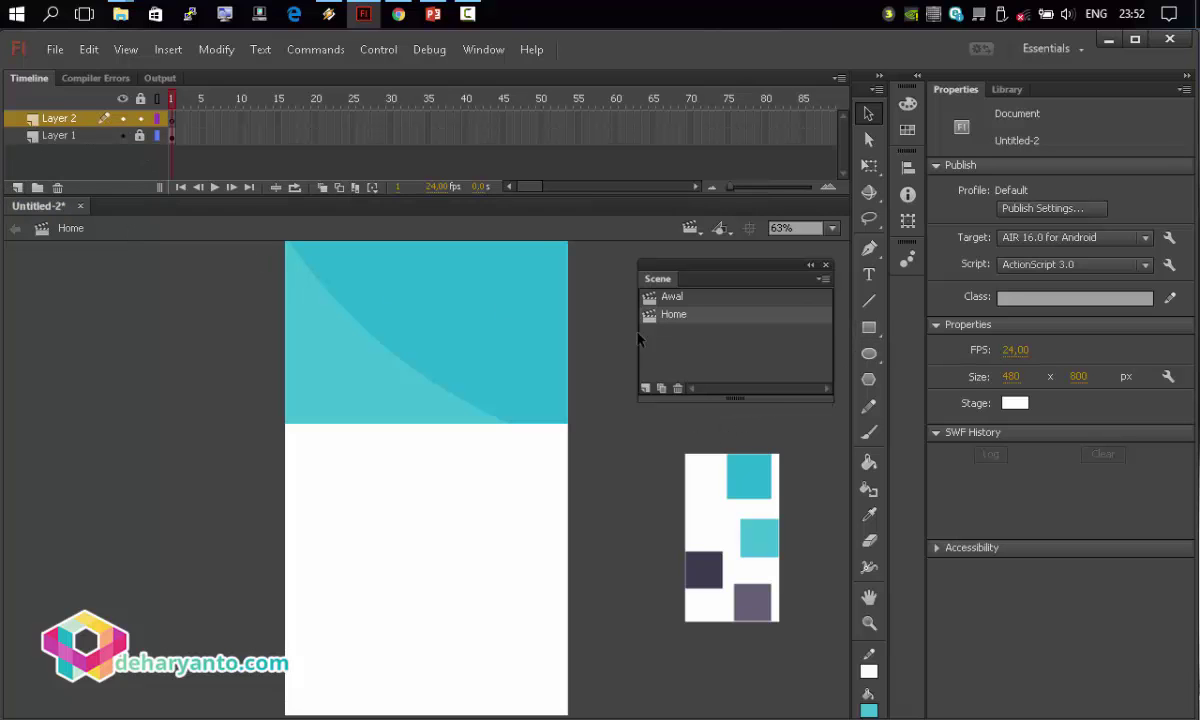
pyautogui.click(880, 277)
pyautogui.click(369, 372)
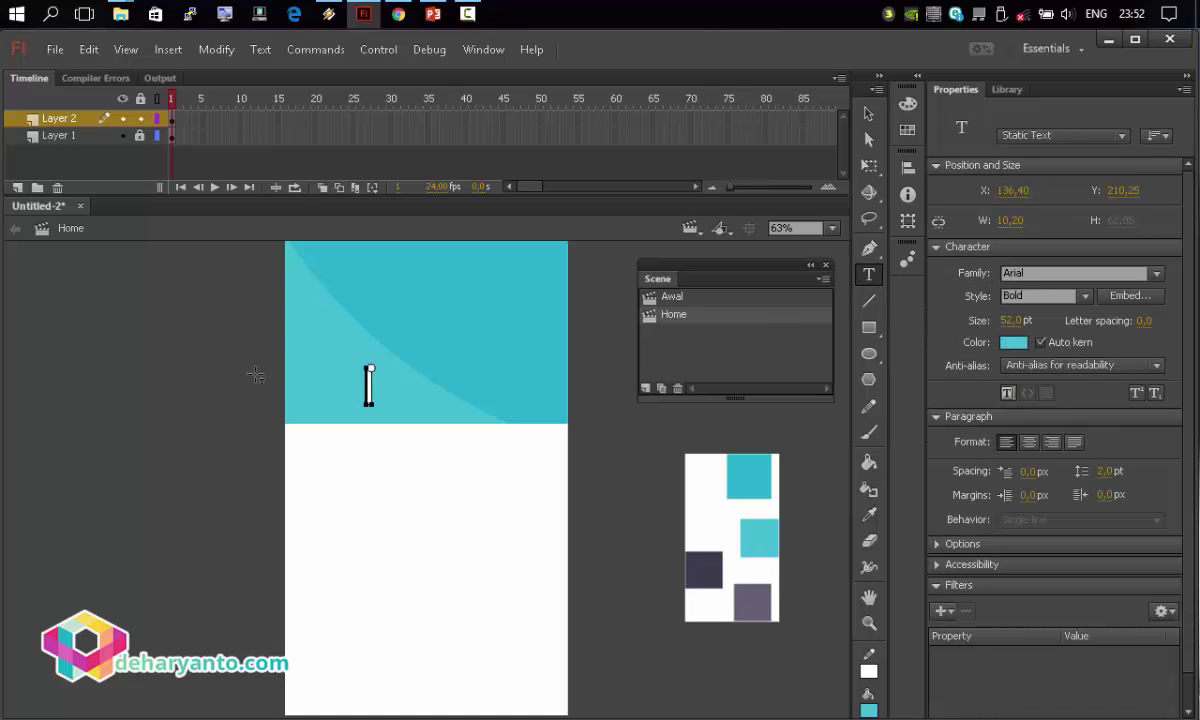
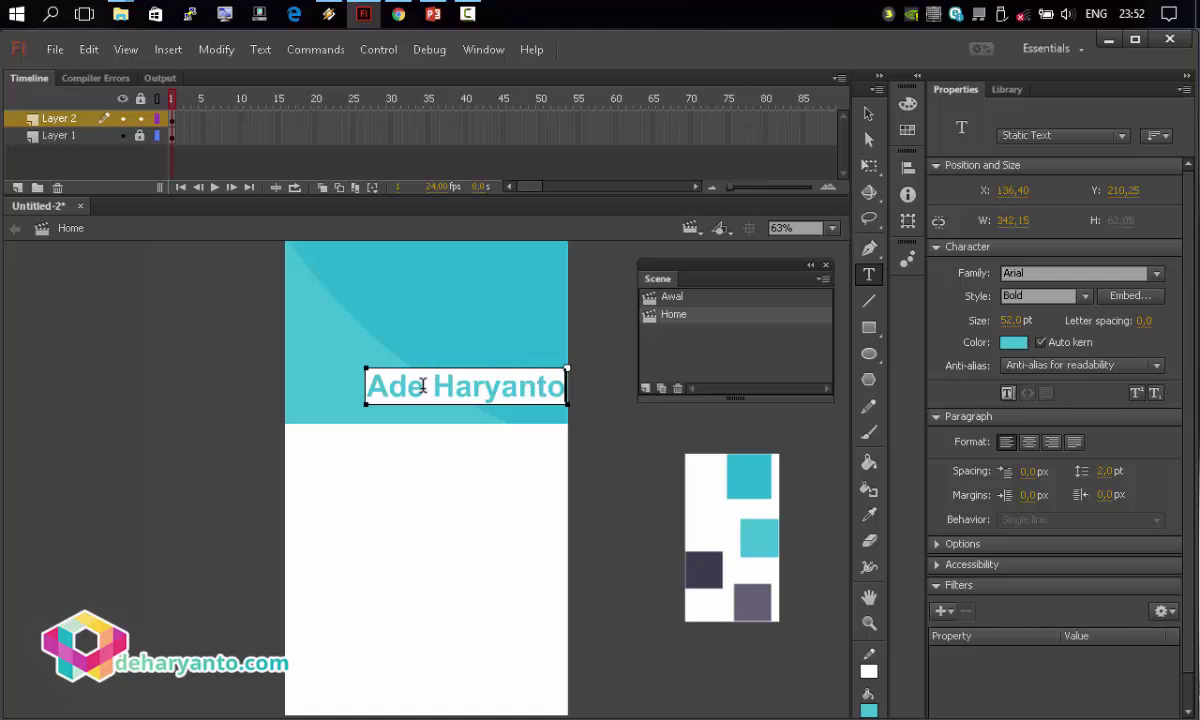
# Make the name text white, Bold, and 45 pt.
pyautogui.moveTo(358, 370); pyautogui.dragTo(652, 380)
pyautogui.click(1013, 342)
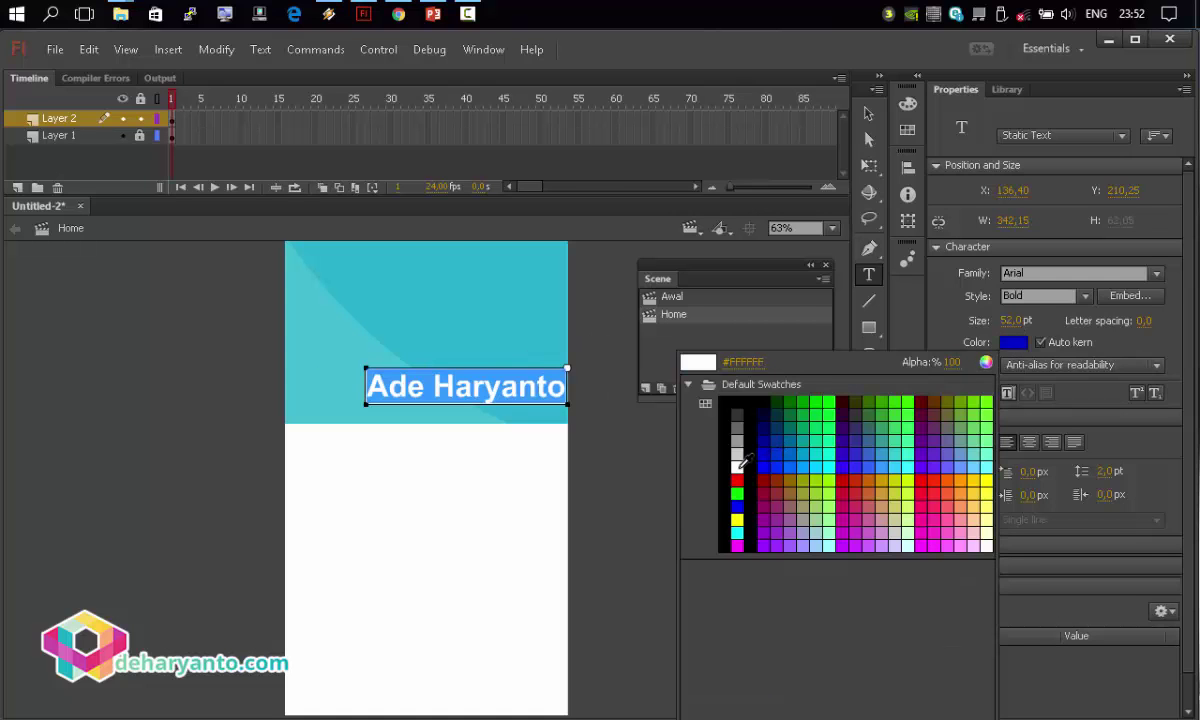
pyautogui.click(697, 432)
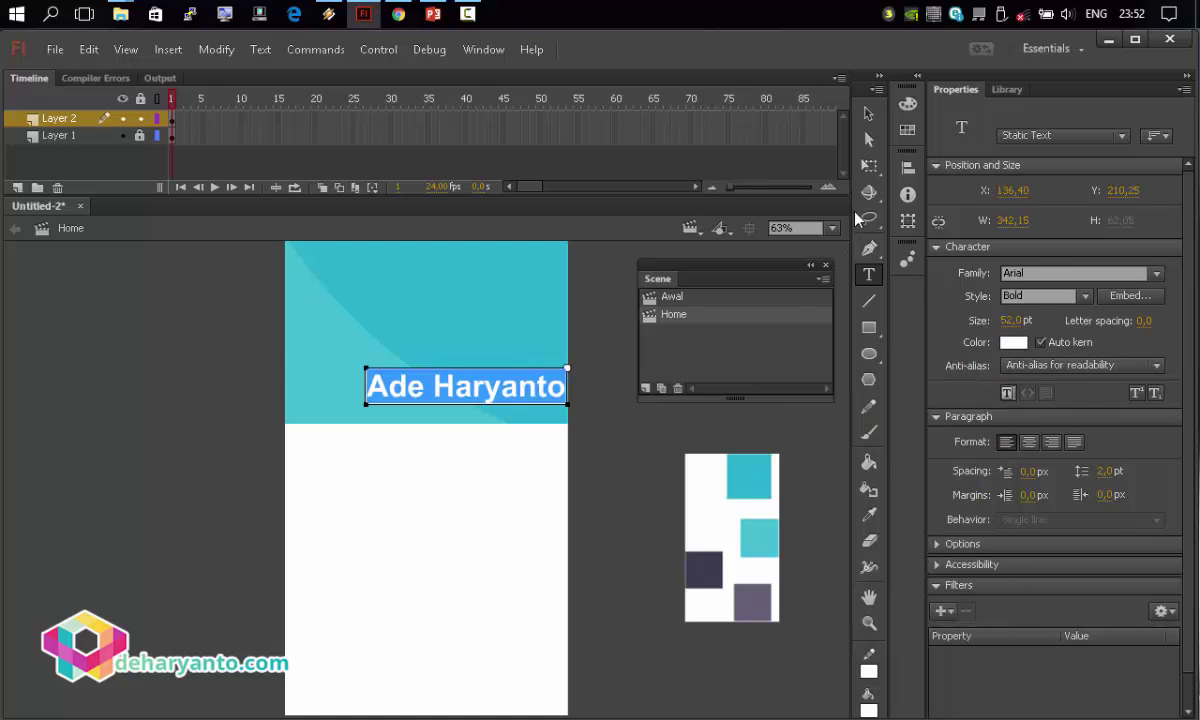
pyautogui.click(1080, 296)
pyautogui.click(1042, 427)
pyautogui.moveTo(1012, 320); pyautogui.dragTo(950, 257)
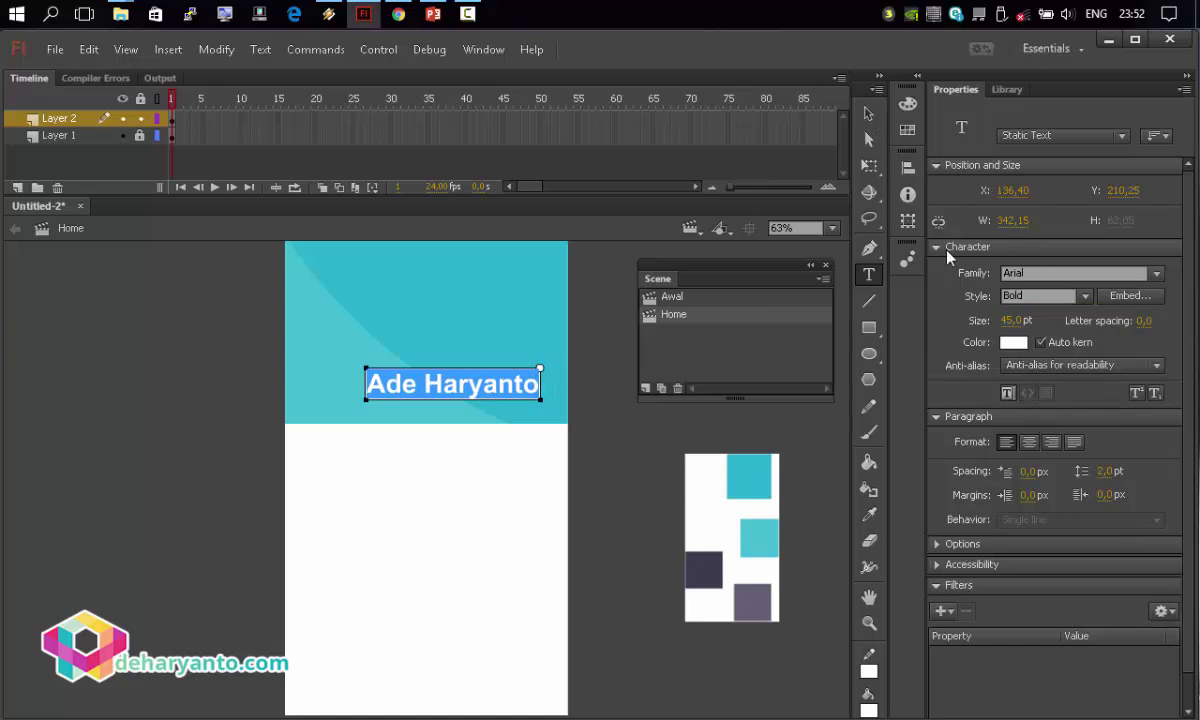
# Centre the name horizontally on the stage and move it lower in the header.
pyautogui.click(869, 113)
pyautogui.click(907, 167)
pyautogui.click(741, 201)
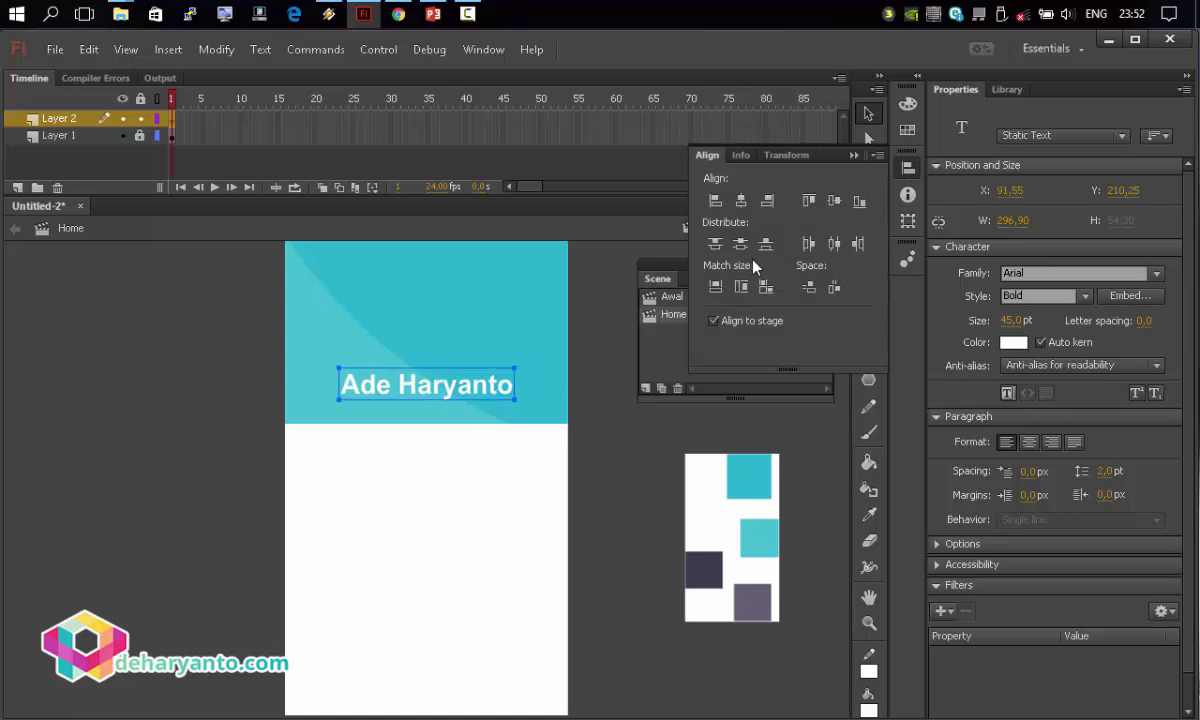
pyautogui.moveTo(480, 398); pyautogui.dragTo(468, 404)
pyautogui.click(405, 330)
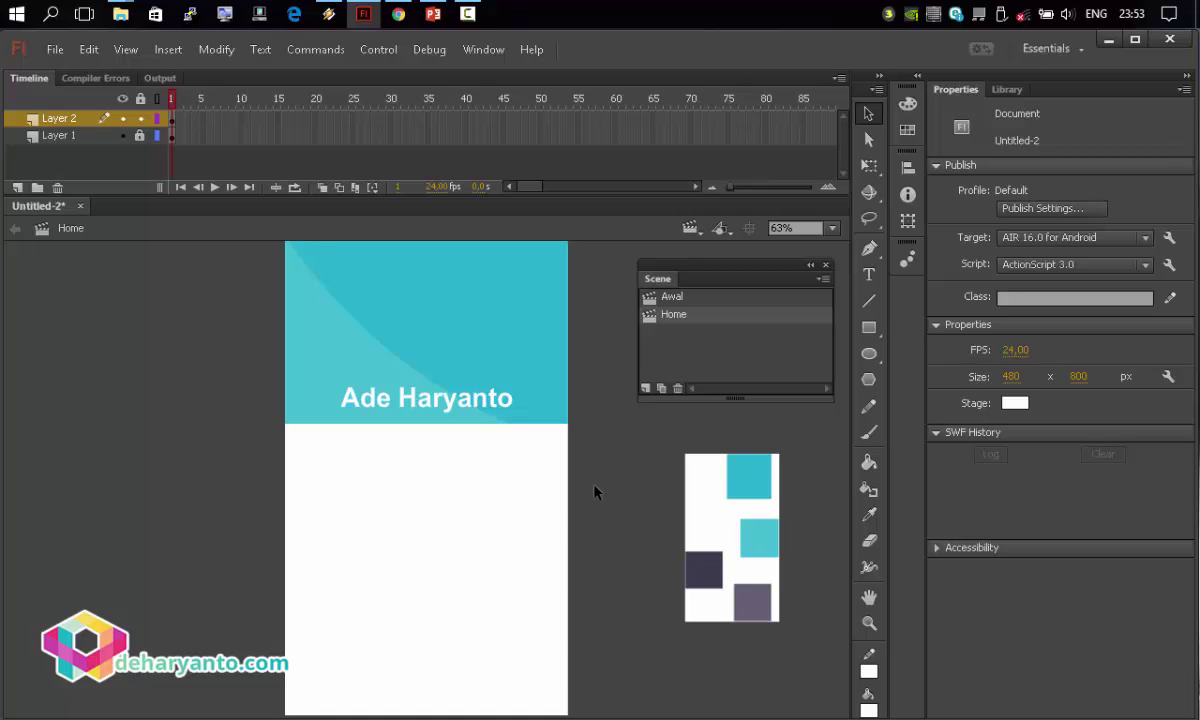
# Add a new layer and move it to the bottom of the layer stack.
pyautogui.click(868, 327)
pyautogui.click(50, 138)
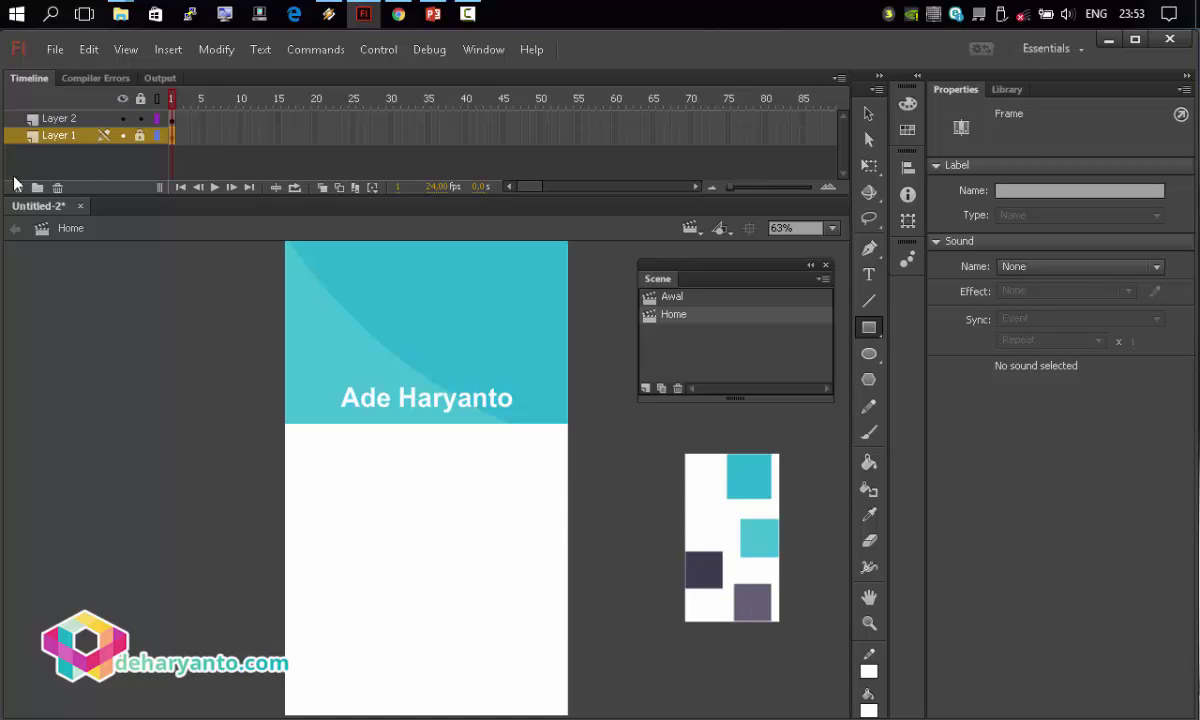
pyautogui.click(17, 187)
pyautogui.moveTo(39, 138); pyautogui.dragTo(48, 153)
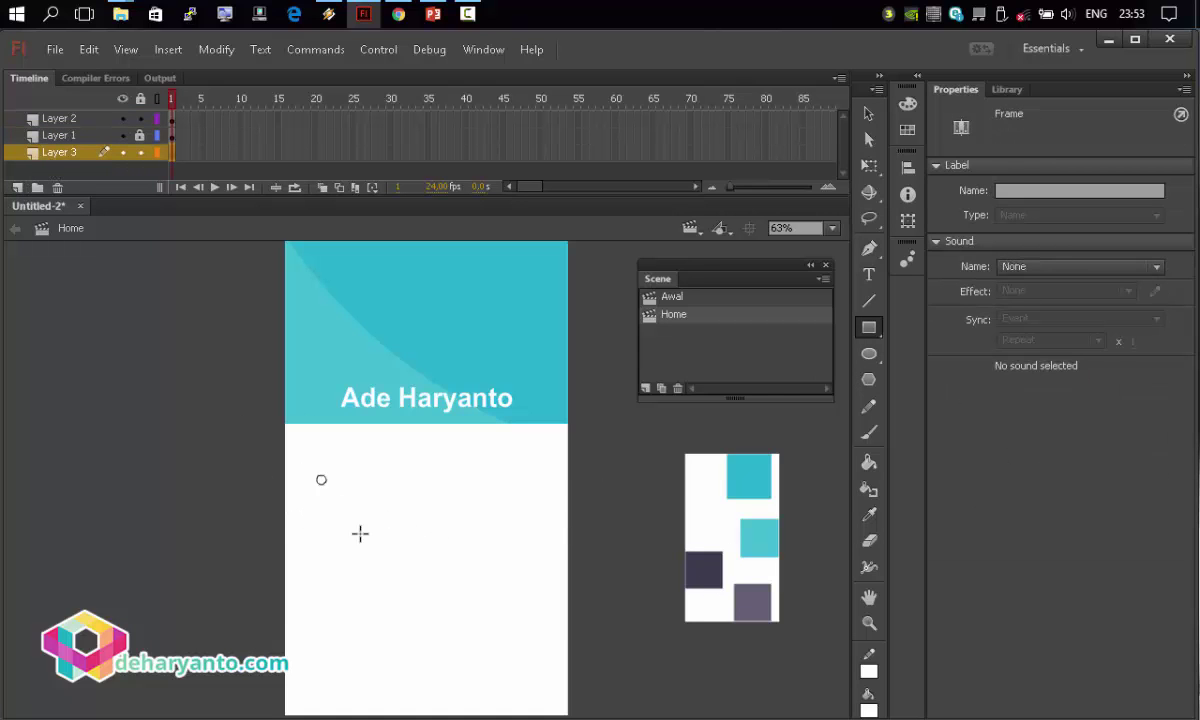
pyautogui.click(418, 565)
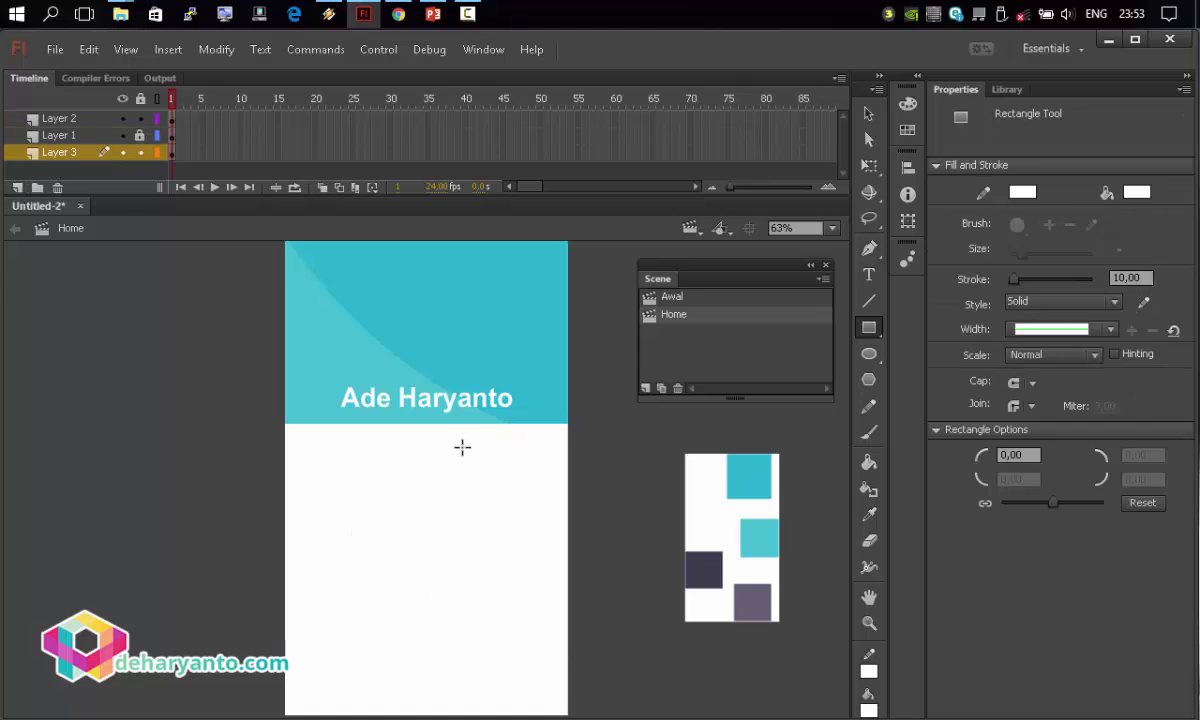
# Draw a square filled with the dark square's sampled colour on the new bottom layer.
pyautogui.click(1136, 192)
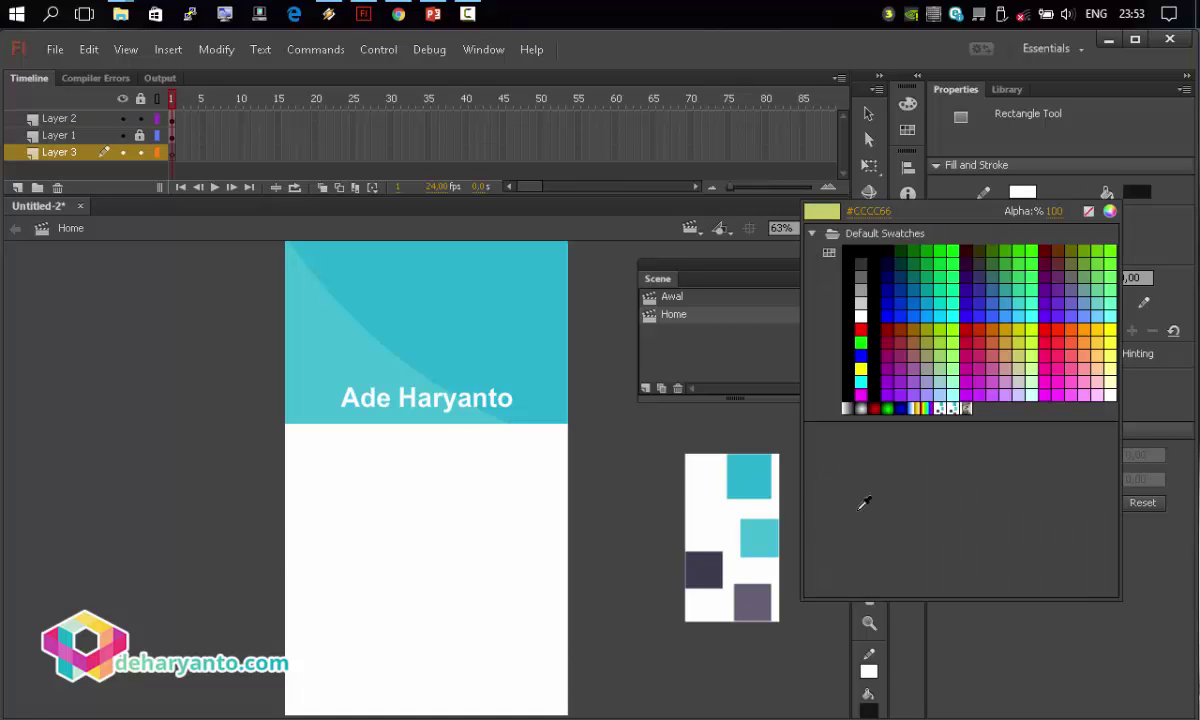
pyautogui.click(703, 569)
pyautogui.moveTo(338, 515); pyautogui.dragTo(413, 589)
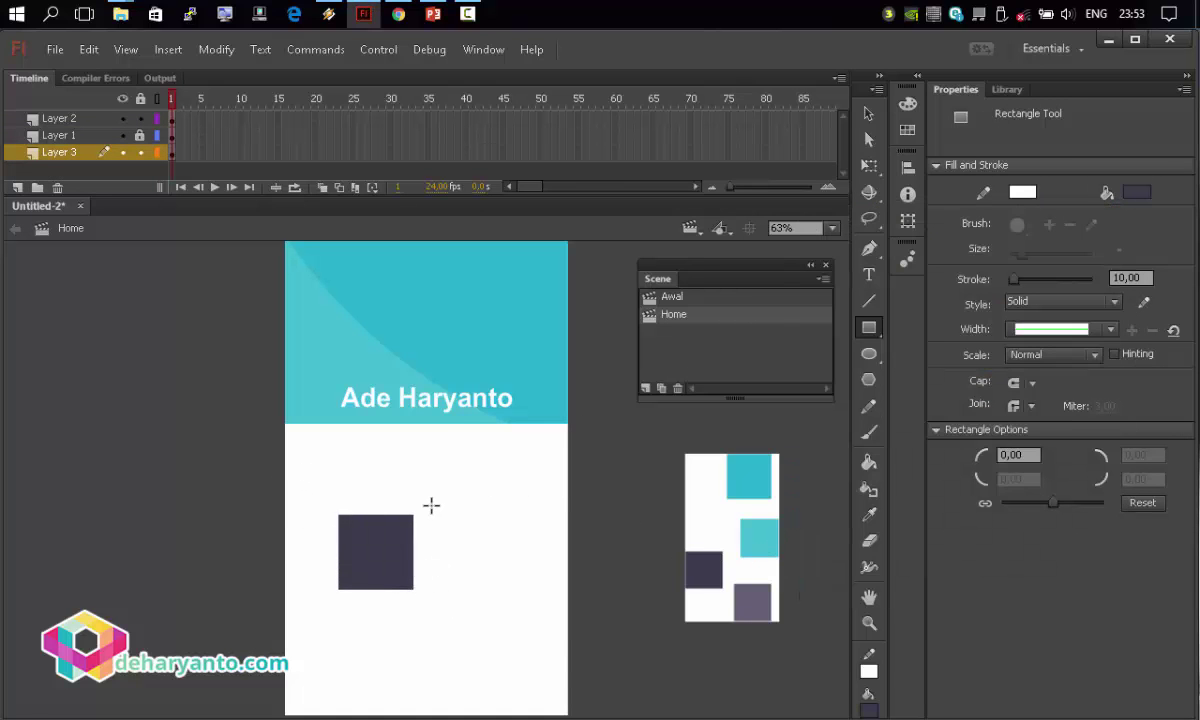
pyautogui.press('v')
pyautogui.hotkey('ctrl', 'a')
# Match the dark square to the stage's width and height and align it top-left.
pyautogui.click(912, 170)
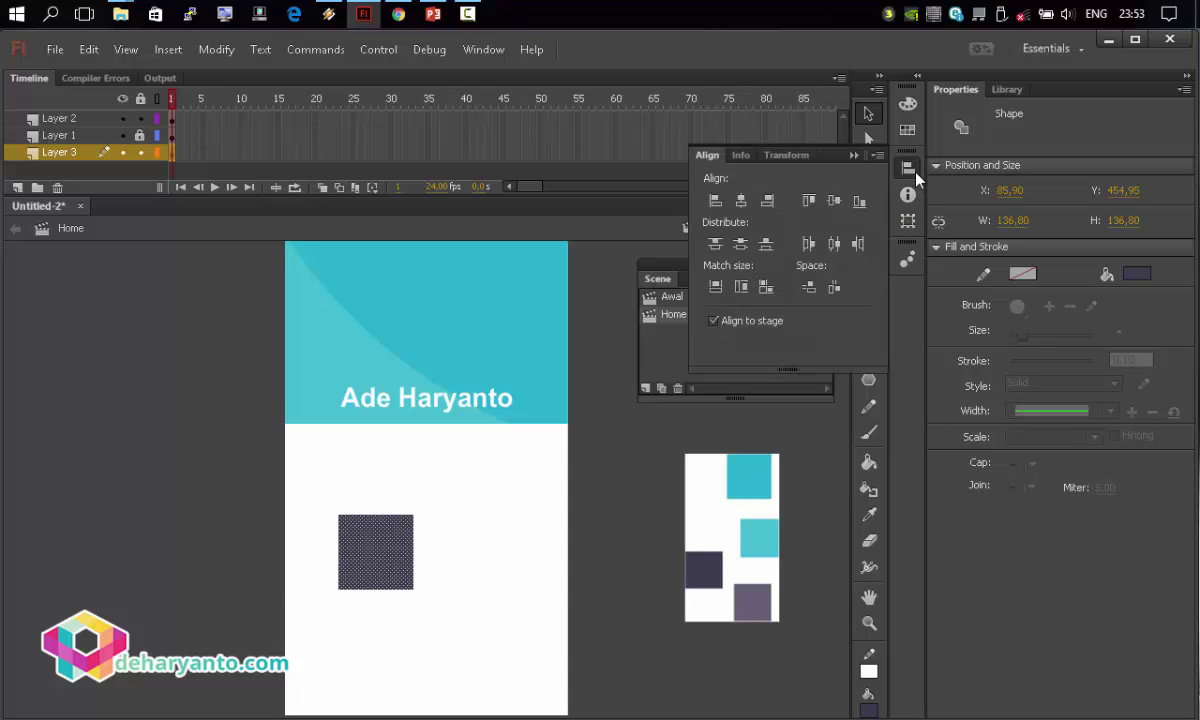
pyautogui.click(715, 286)
pyautogui.click(741, 286)
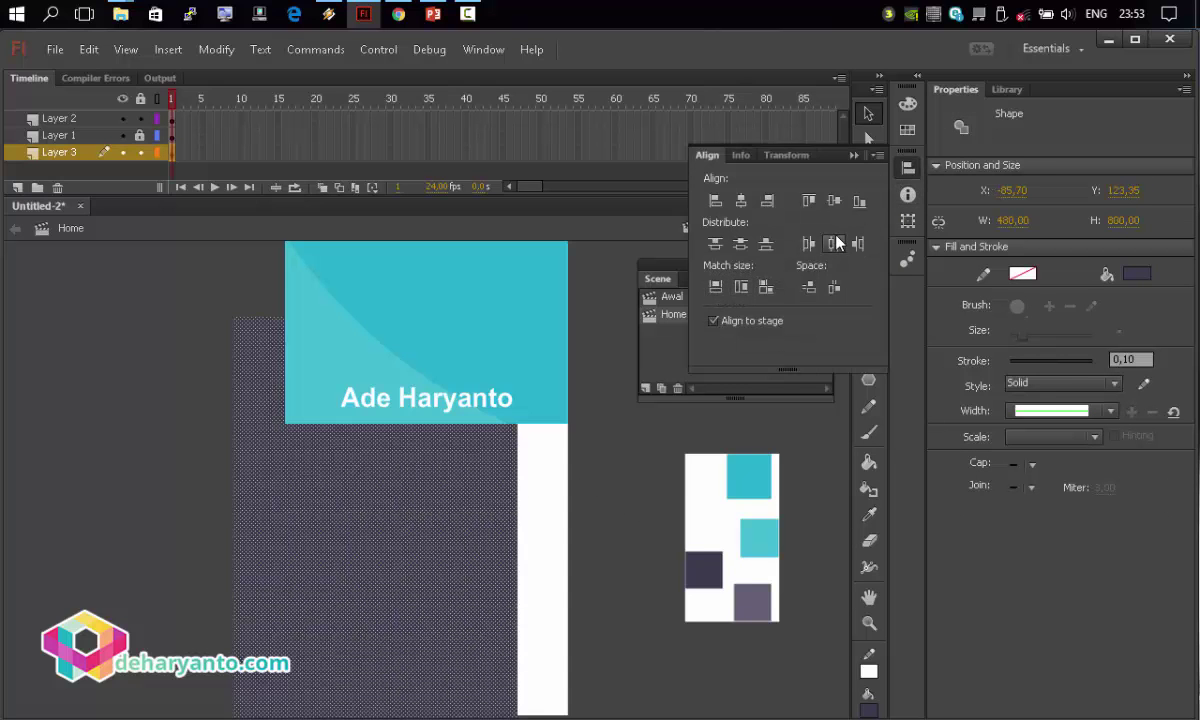
pyautogui.click(833, 243)
pyautogui.click(741, 243)
pyautogui.click(584, 461)
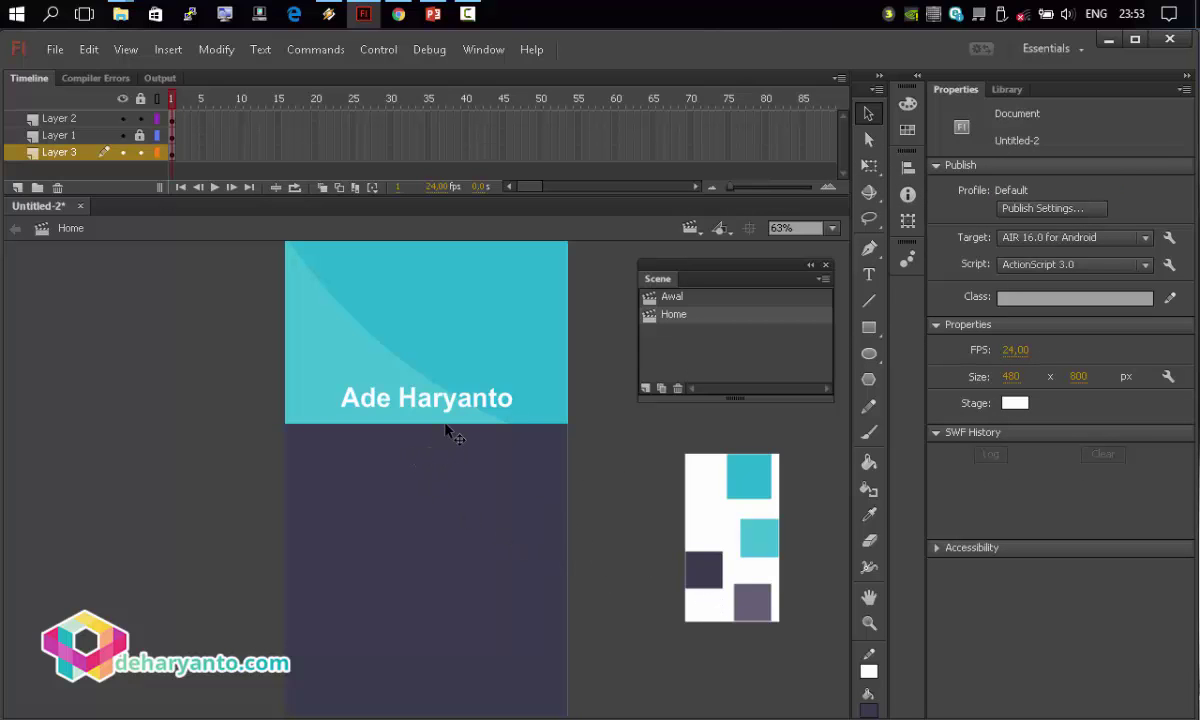
# Draw a white-outlined rectangle with corner radius 10 over the dark area.
pyautogui.click(869, 328)
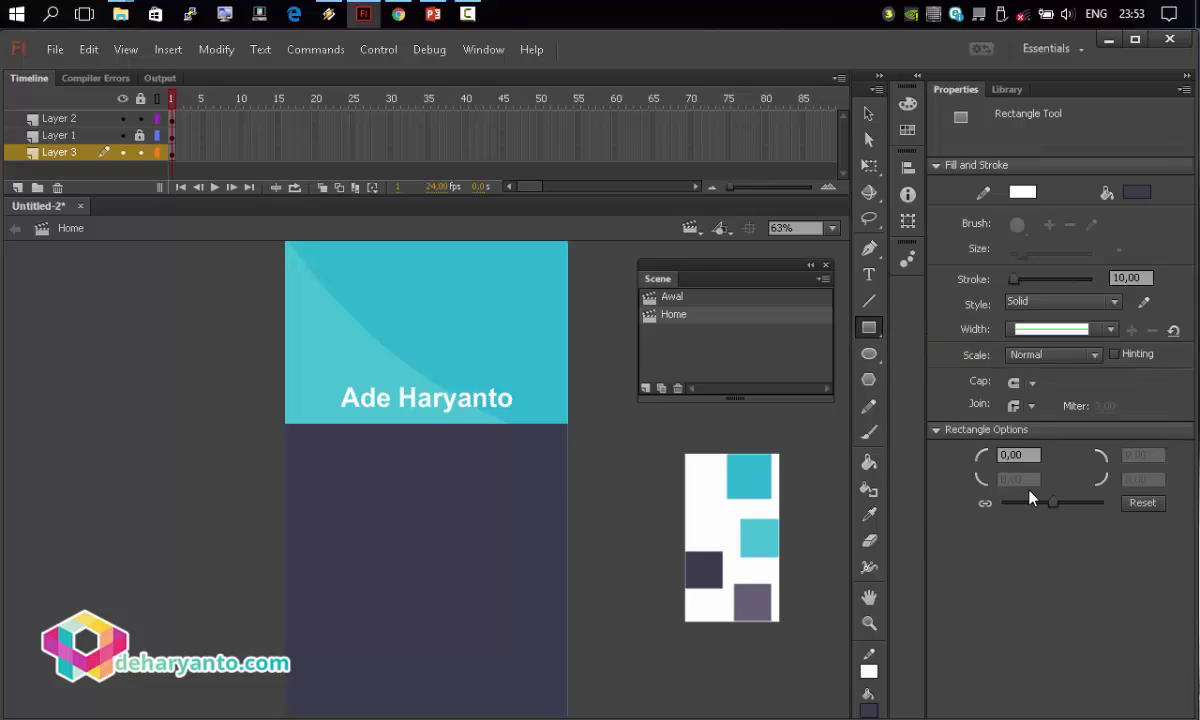
pyautogui.click(987, 458)
pyautogui.write('10')
pyautogui.press('Return')
pyautogui.moveTo(297, 434); pyautogui.dragTo(547, 690)
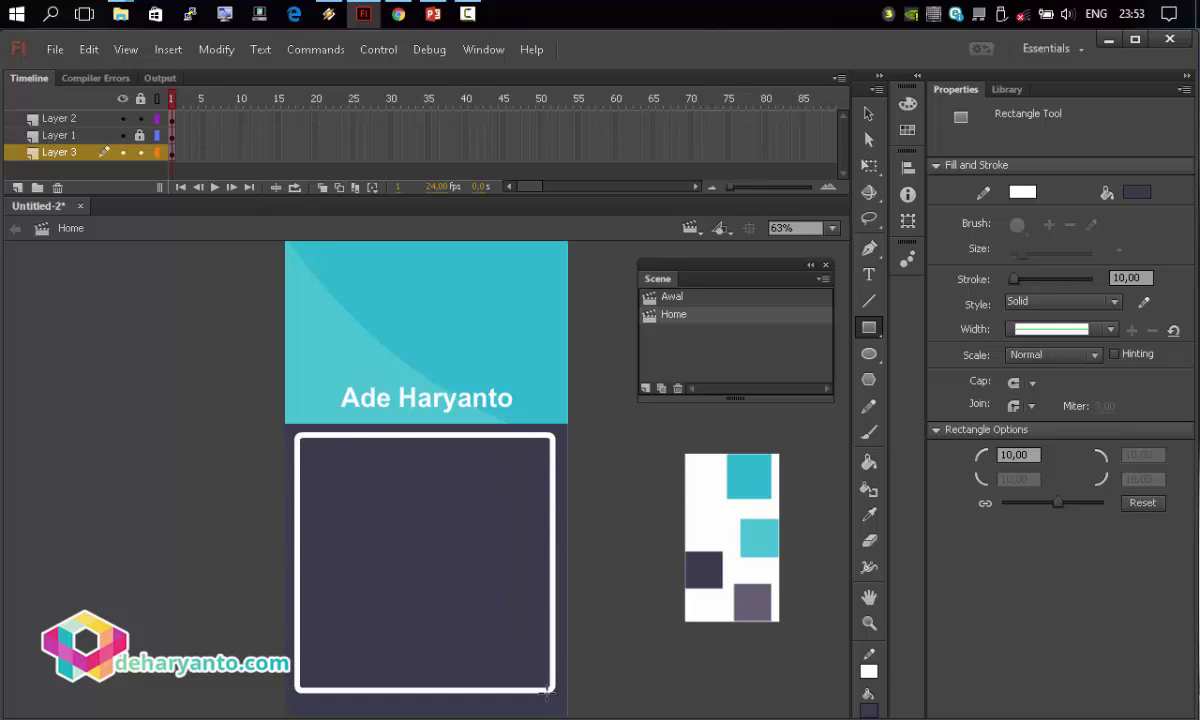
# Select the test rounded rectangle with its outline and delete it.
pyautogui.press('v')
pyautogui.click(485, 610)
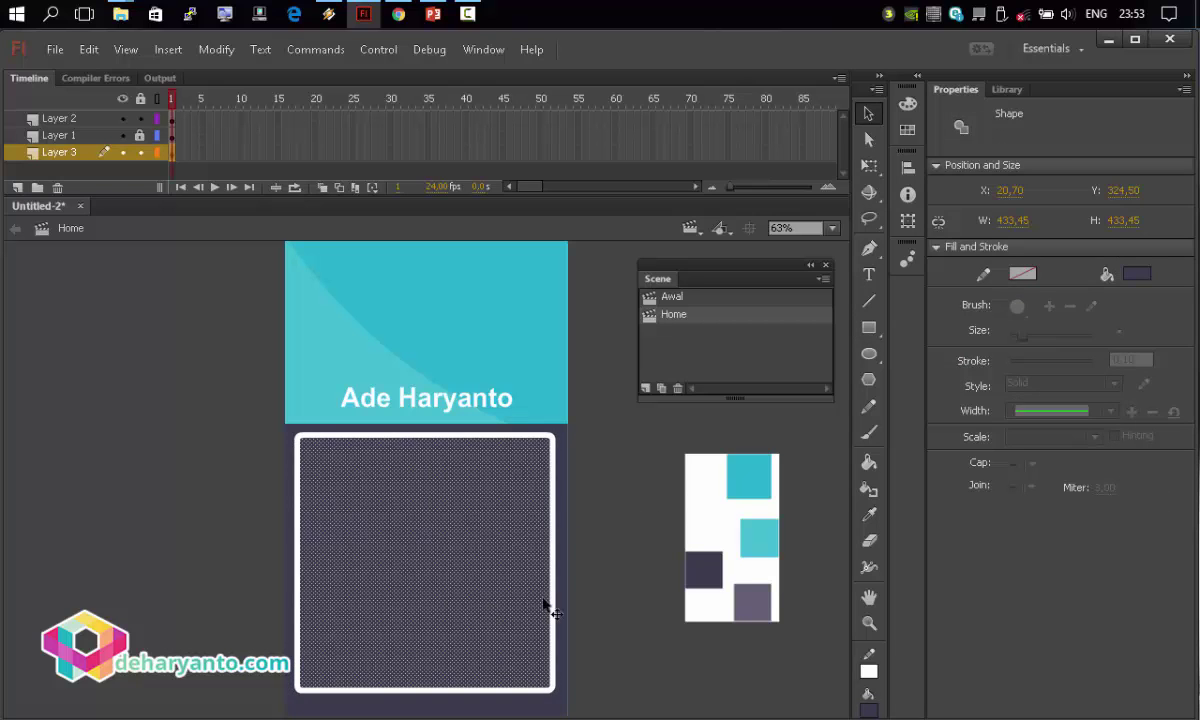
pyautogui.click(595, 668)
pyautogui.doubleClick(525, 618)
pyautogui.click(237, 459)
pyautogui.hotkey('ctrl', 'a')
pyautogui.press('Delete')
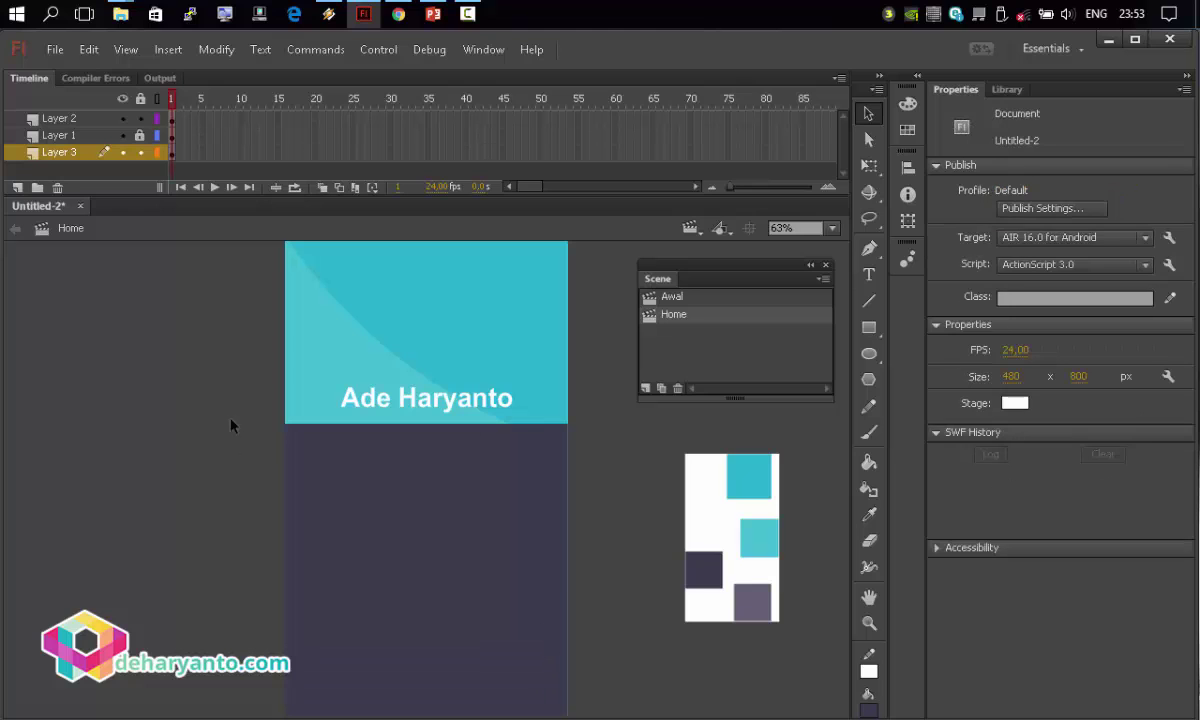
# On a new layer, draw a rounded outlined rectangle below the header.
pyautogui.click(17, 187)
pyautogui.click(869, 327)
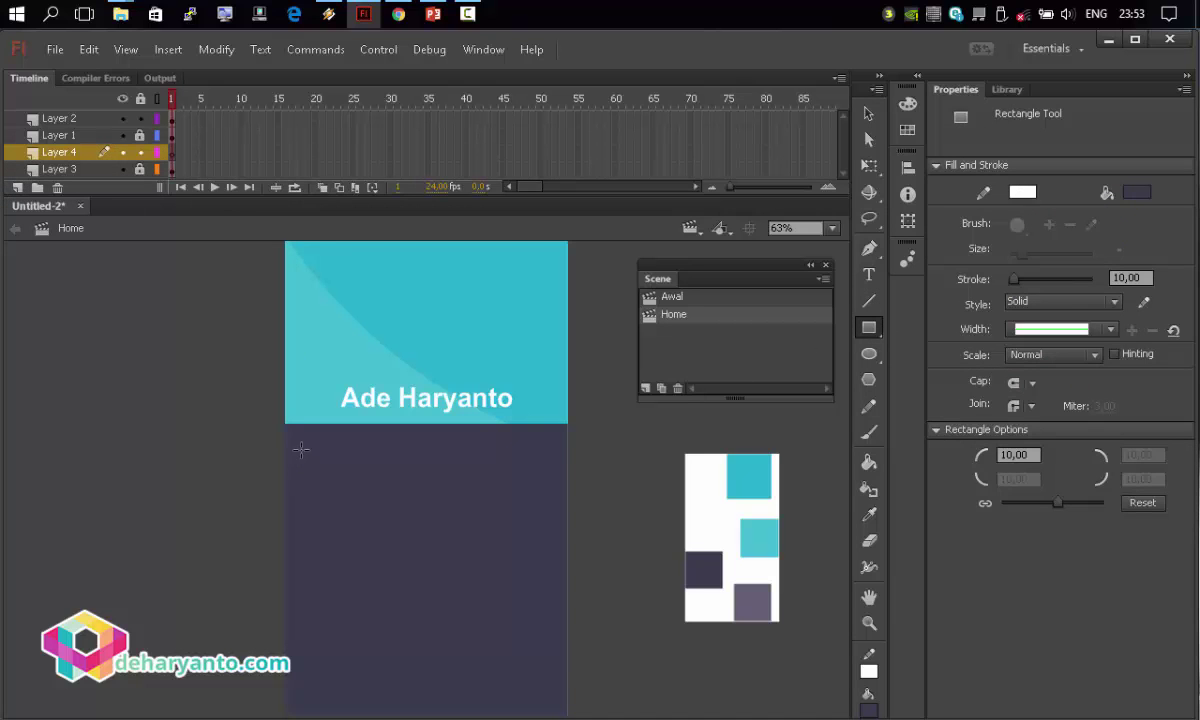
pyautogui.moveTo(293, 425); pyautogui.dragTo(481, 609)
pyautogui.moveTo(502, 652)
pyautogui.mouseDown()
pyautogui.moveTo(547, 676)
pyautogui.moveTo(214, 420)
pyautogui.moveTo(210, 372)
pyautogui.mouseUp()
pyautogui.click(868, 115)
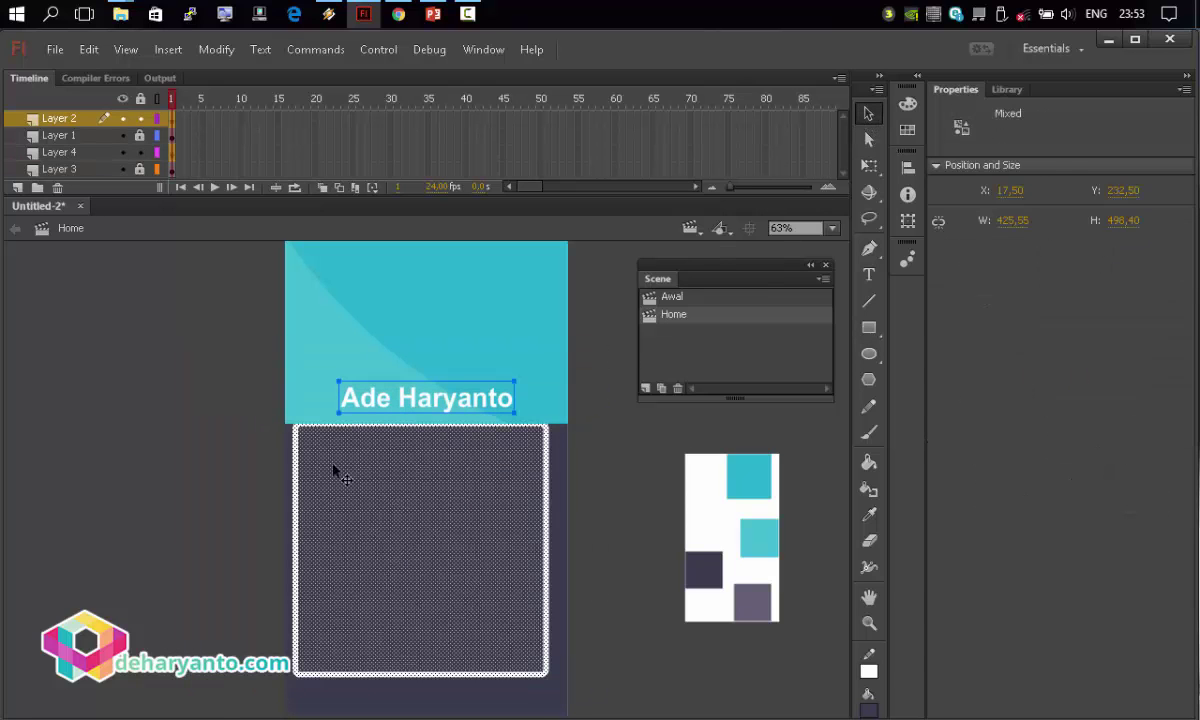
pyautogui.click(423, 450)
pyautogui.moveTo(450, 506)
pyautogui.mouseDown()
pyautogui.moveTo(455, 527)
pyautogui.moveTo(455, 508)
pyautogui.mouseUp()
# Centre the rounded rectangle horizontally on the stage and nudge it into position.
pyautogui.click(908, 167)
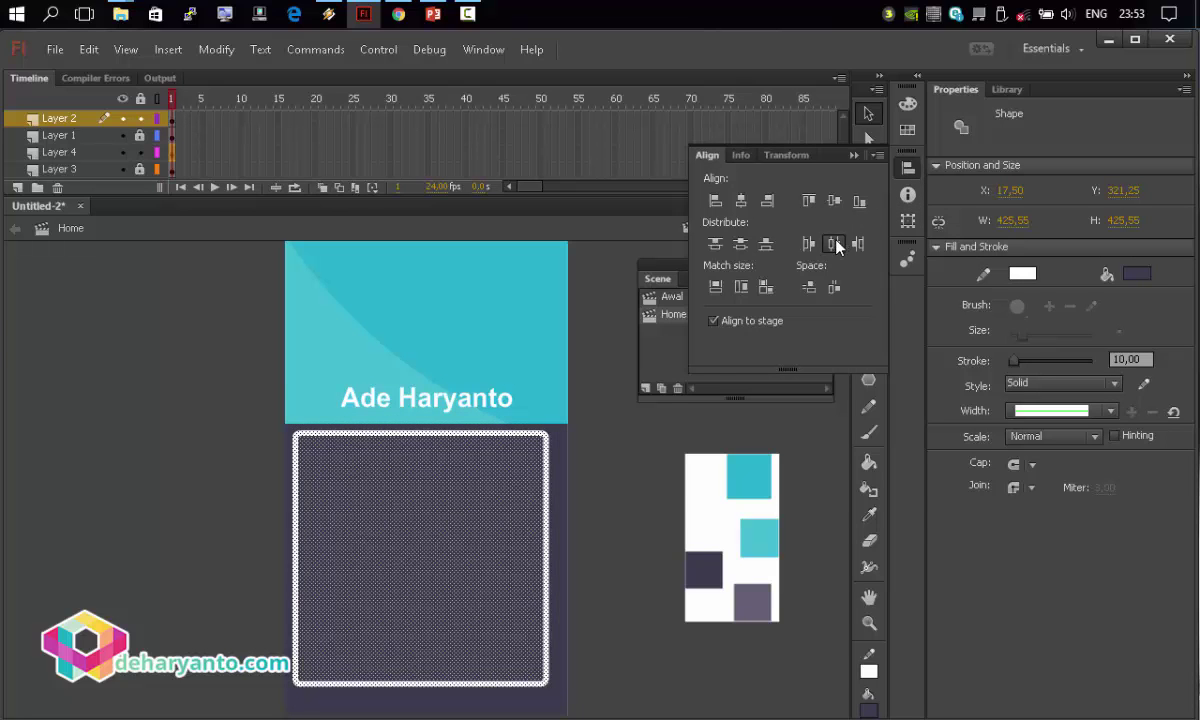
pyautogui.click(836, 247)
pyautogui.press('Down')
pyautogui.press('Down')
pyautogui.press('Down')
pyautogui.press('Down')
pyautogui.press('Down')
pyautogui.press('Down')
pyautogui.press('Down')
pyautogui.press('Down')
pyautogui.press('Down')
pyautogui.press('Down')
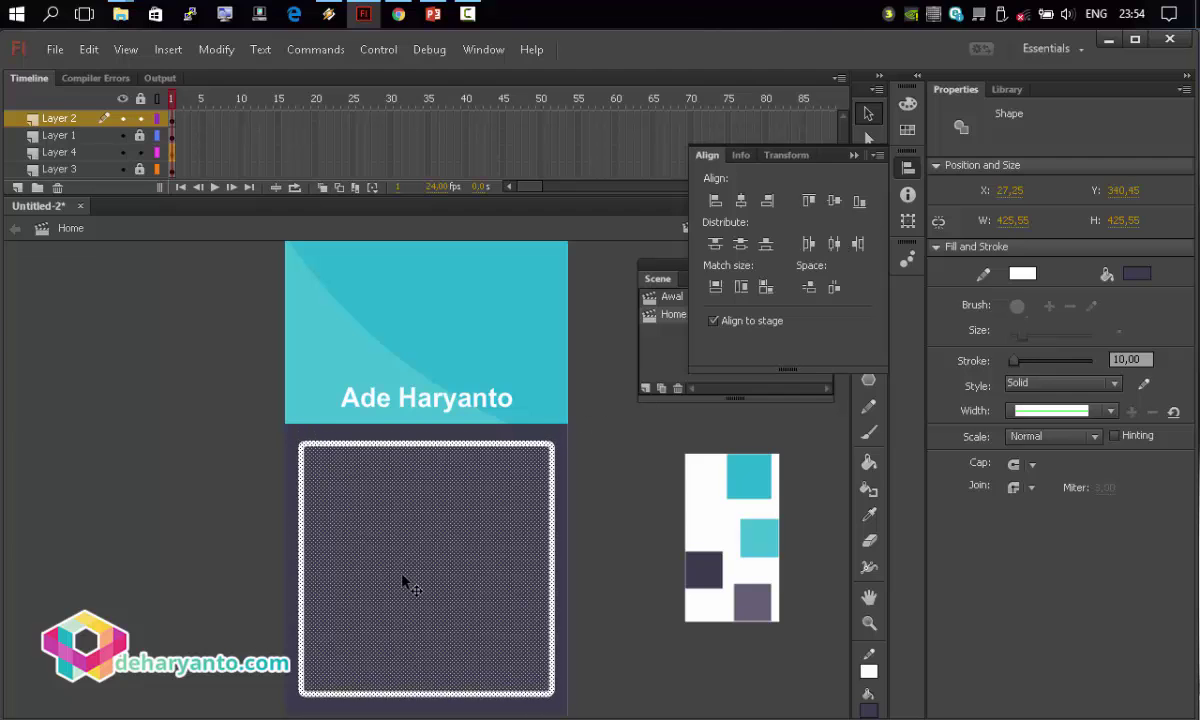
pyautogui.press('Up')
pyautogui.press('Up')
pyautogui.press('Down')
pyautogui.press('Down')
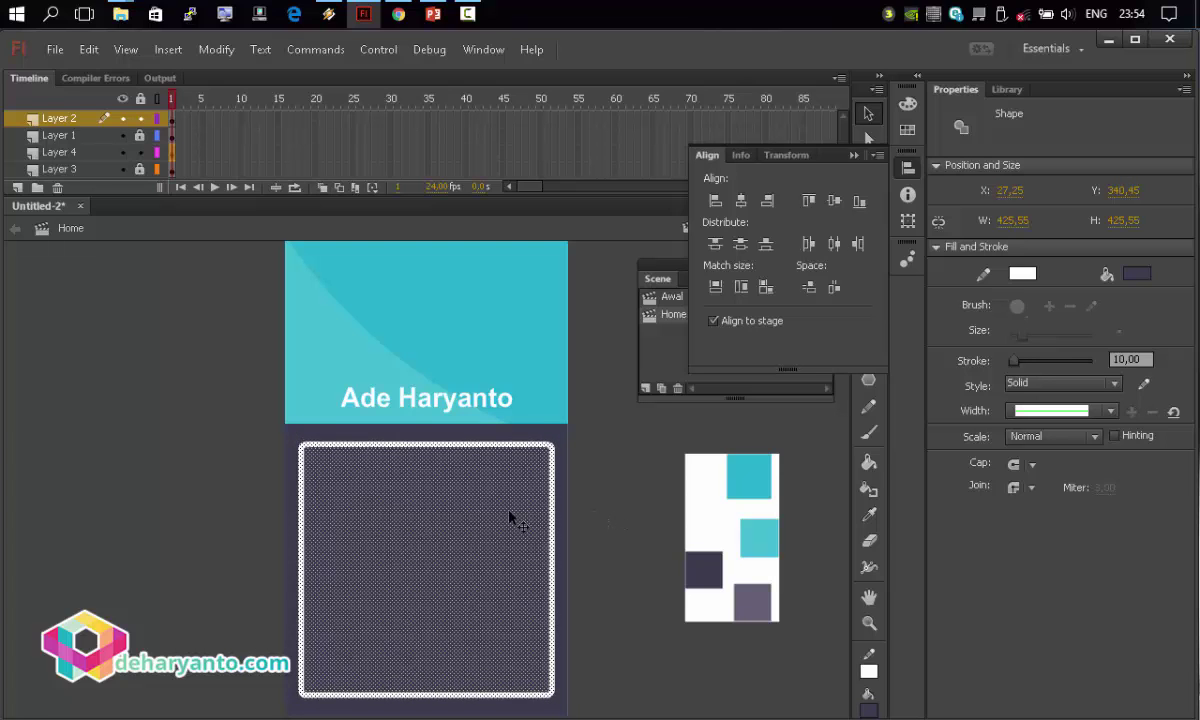
# Convert the rounded rectangle into a Movie Clip symbol named Symbol 1.
pyautogui.rightClick(470, 510)
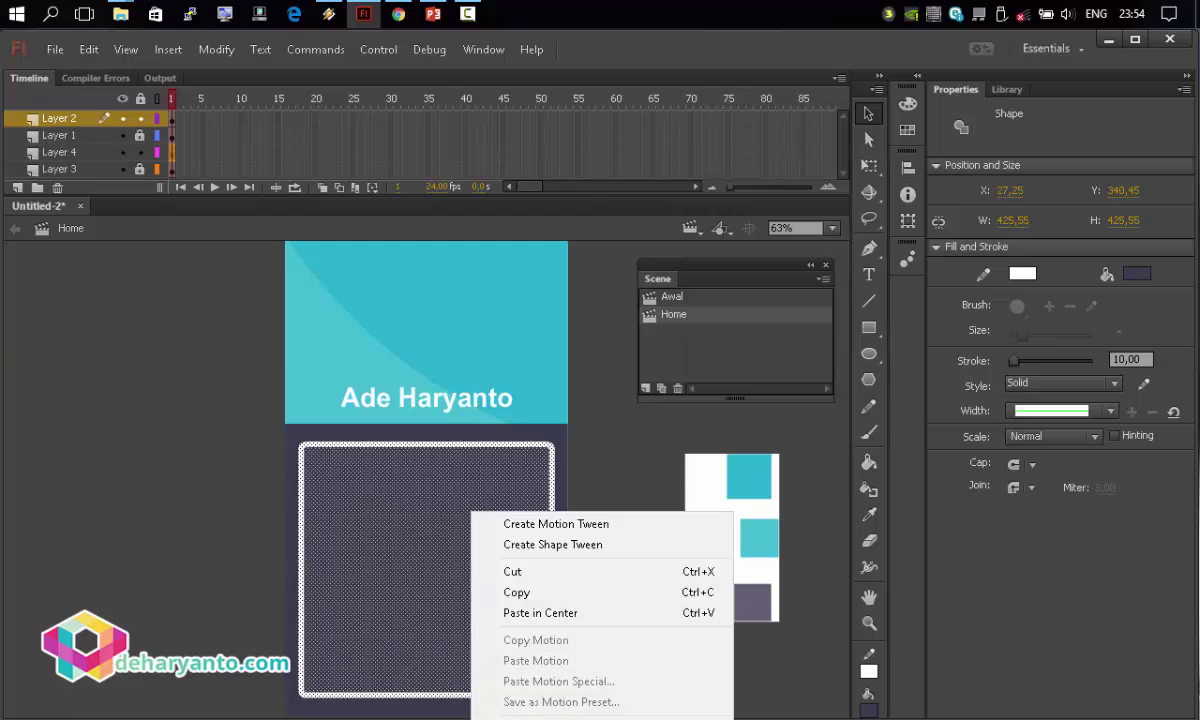
pyautogui.click(446, 552)
pyautogui.press('F8')
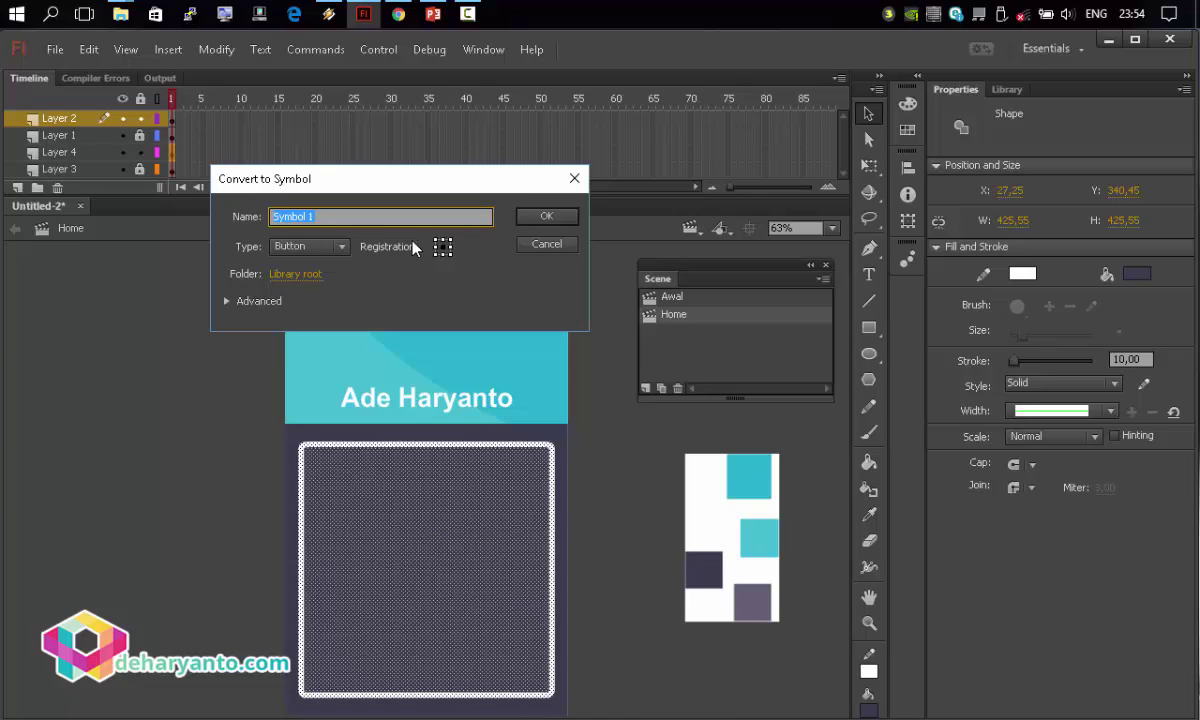
pyautogui.click(342, 247)
pyautogui.click(329, 267)
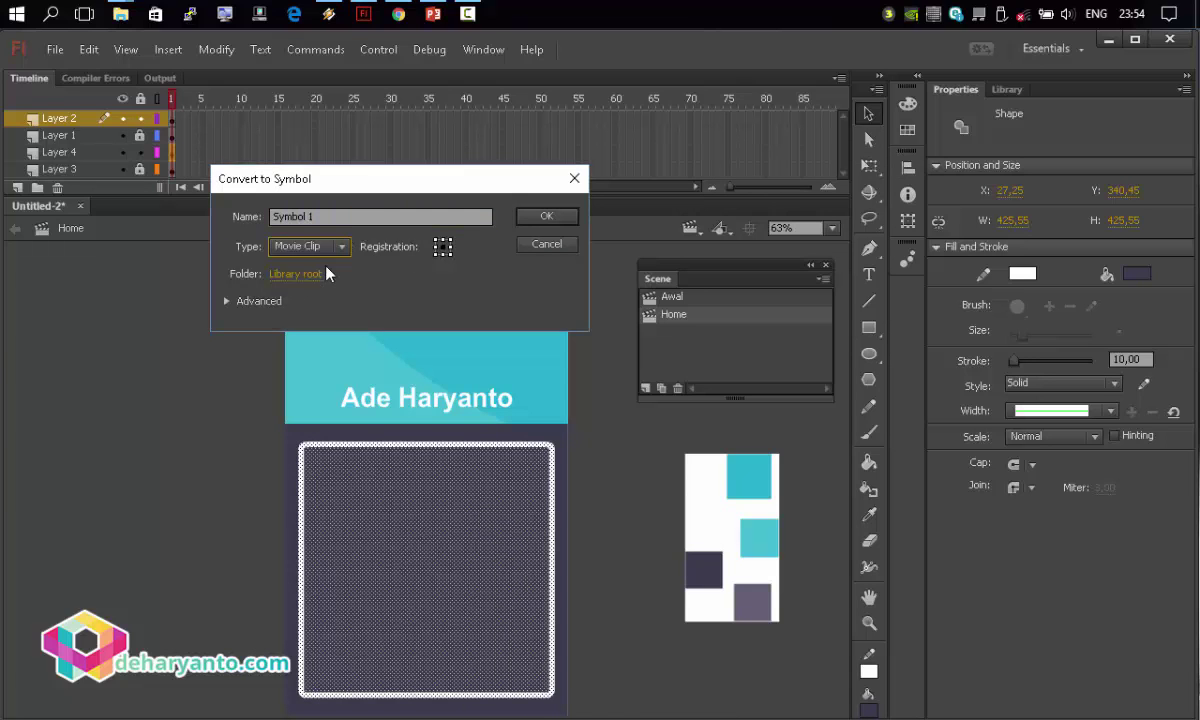
pyautogui.click(541, 218)
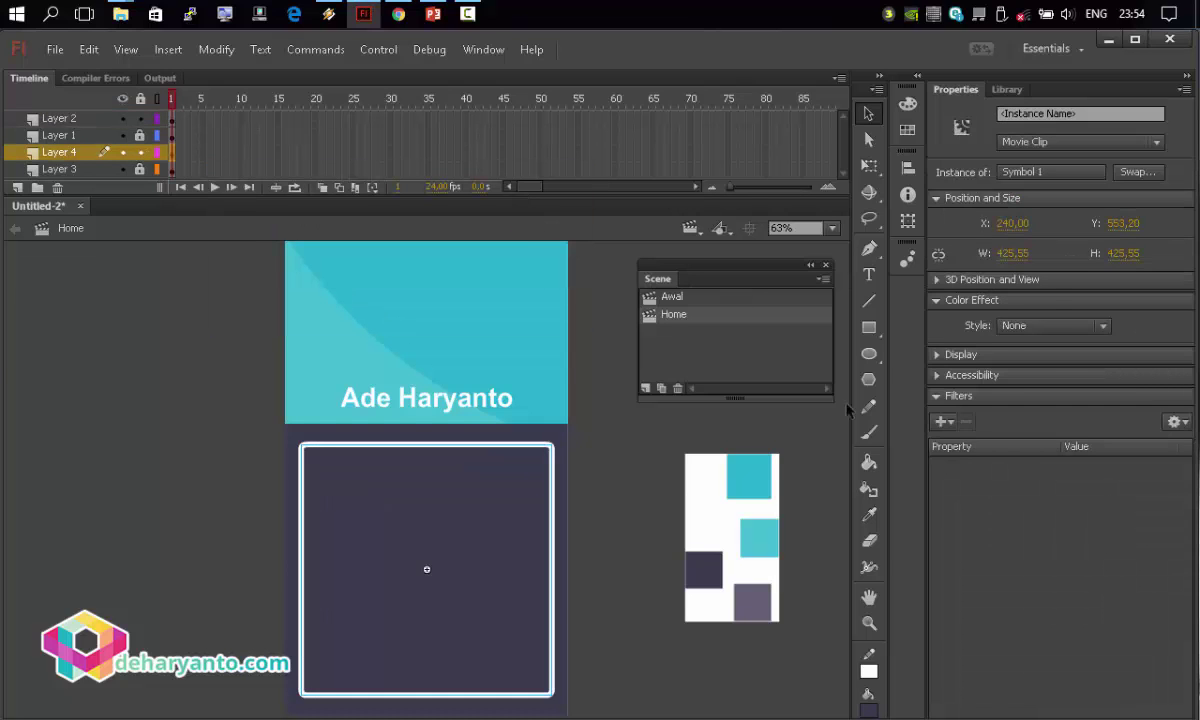
# Give the Symbol 1 instance an Alpha colour effect of about 45%.
pyautogui.click(1055, 325)
pyautogui.click(1035, 405)
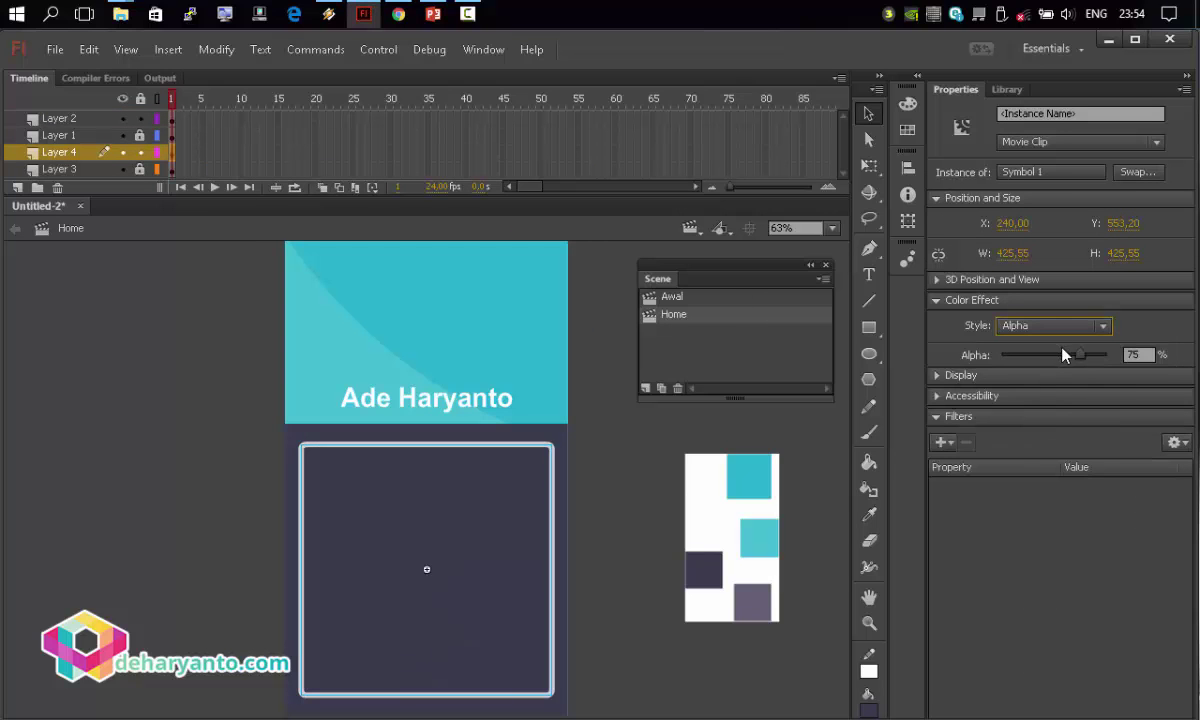
pyautogui.moveTo(1104, 355); pyautogui.dragTo(1050, 362)
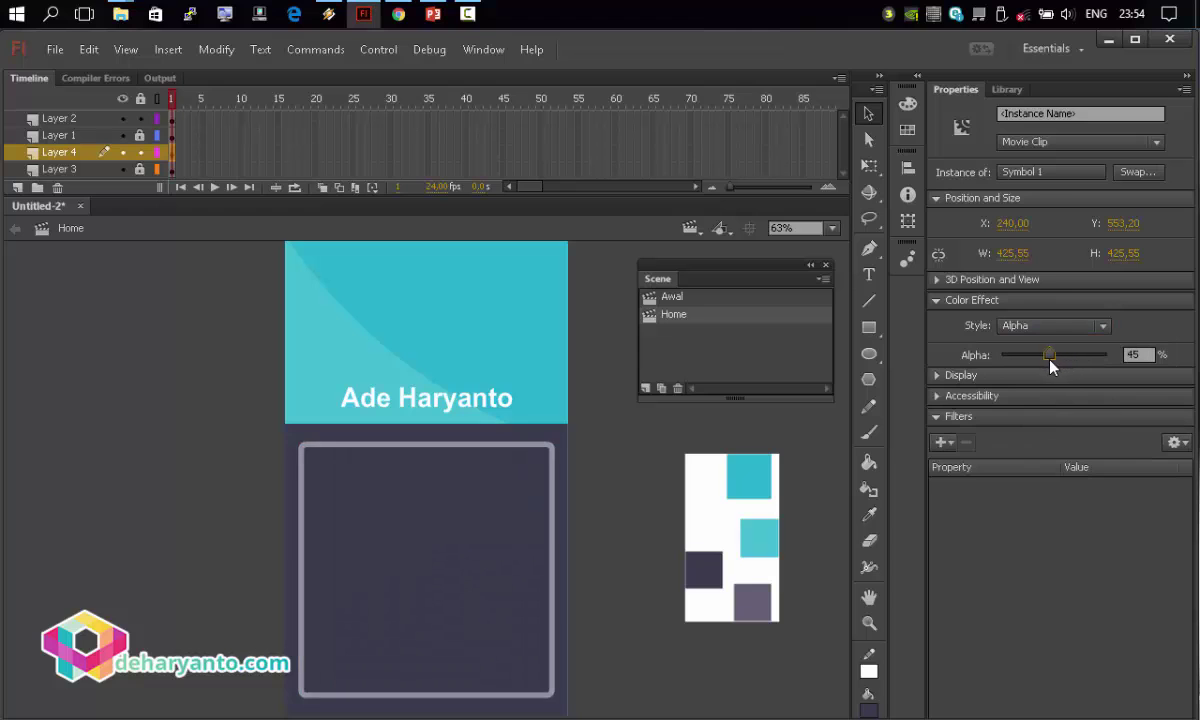
pyautogui.click(665, 430)
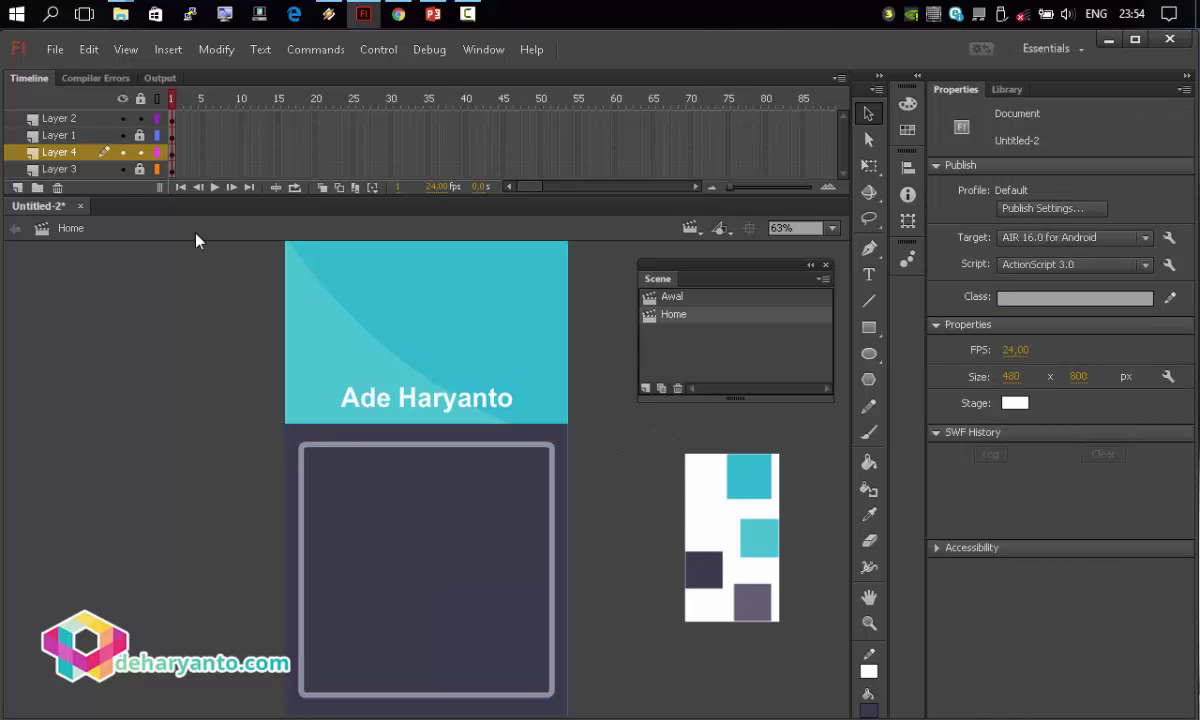
# Recolour the dark background fill to a lighter purple.
pyautogui.click(407, 432)
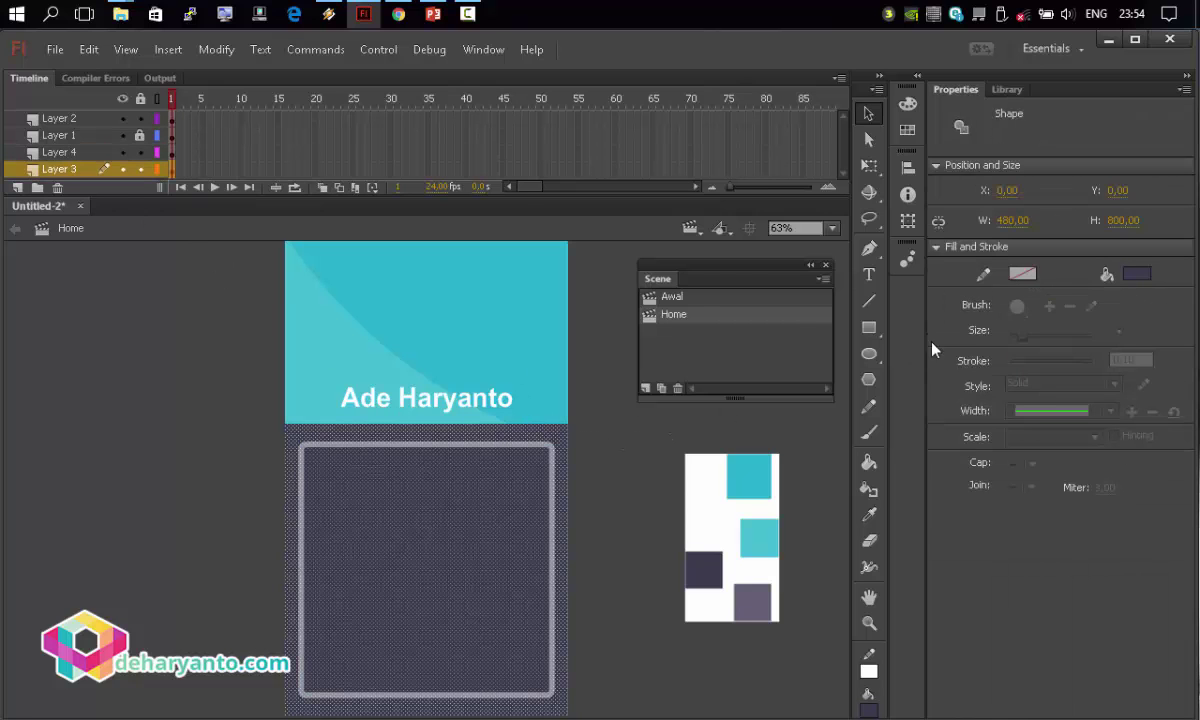
pyautogui.click(1137, 273)
pyautogui.click(712, 562)
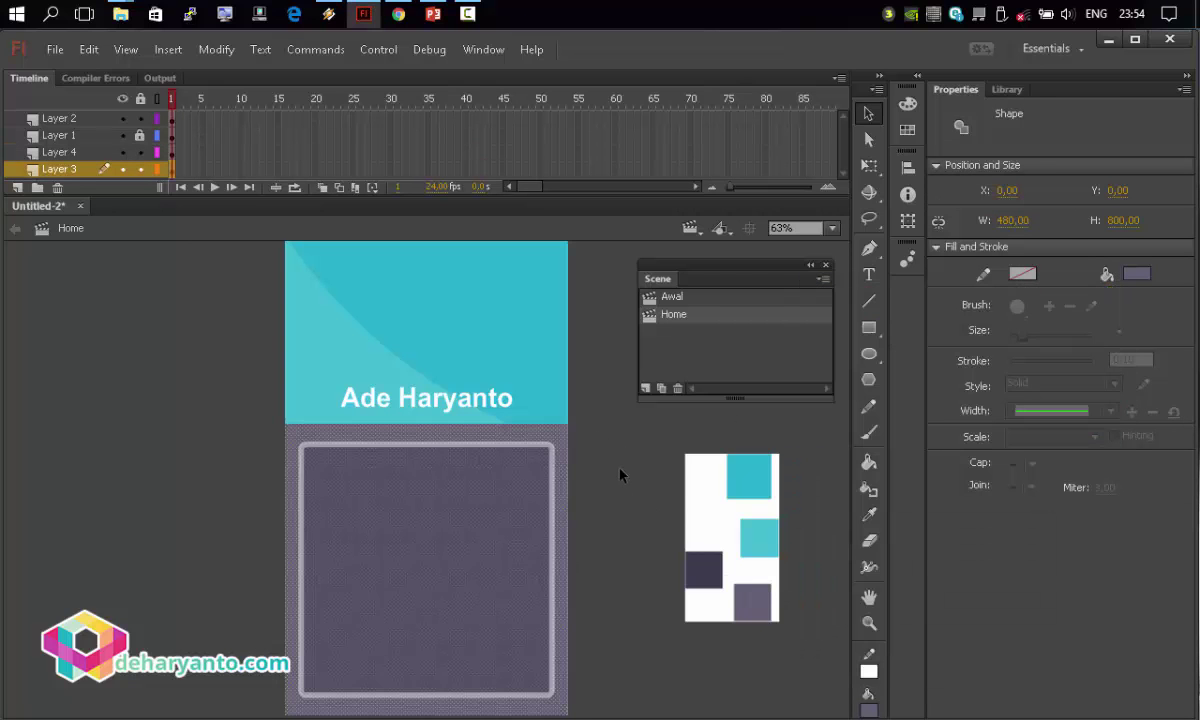
pyautogui.click(618, 478)
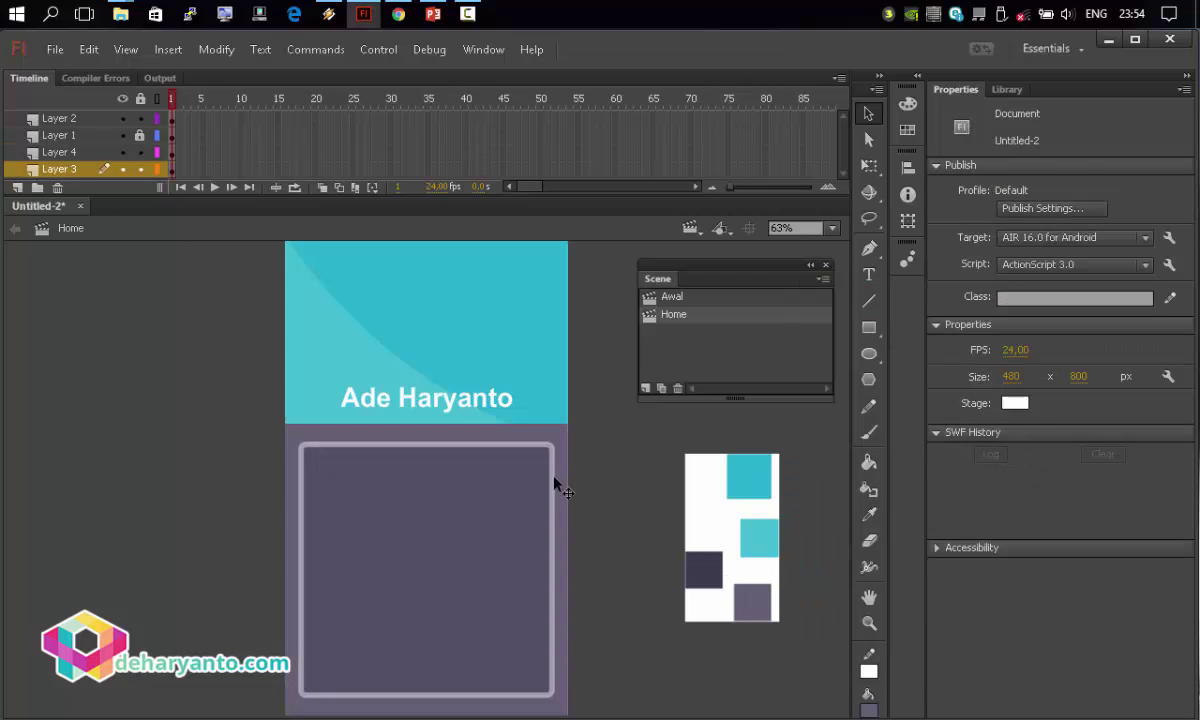
pyautogui.click(868, 301)
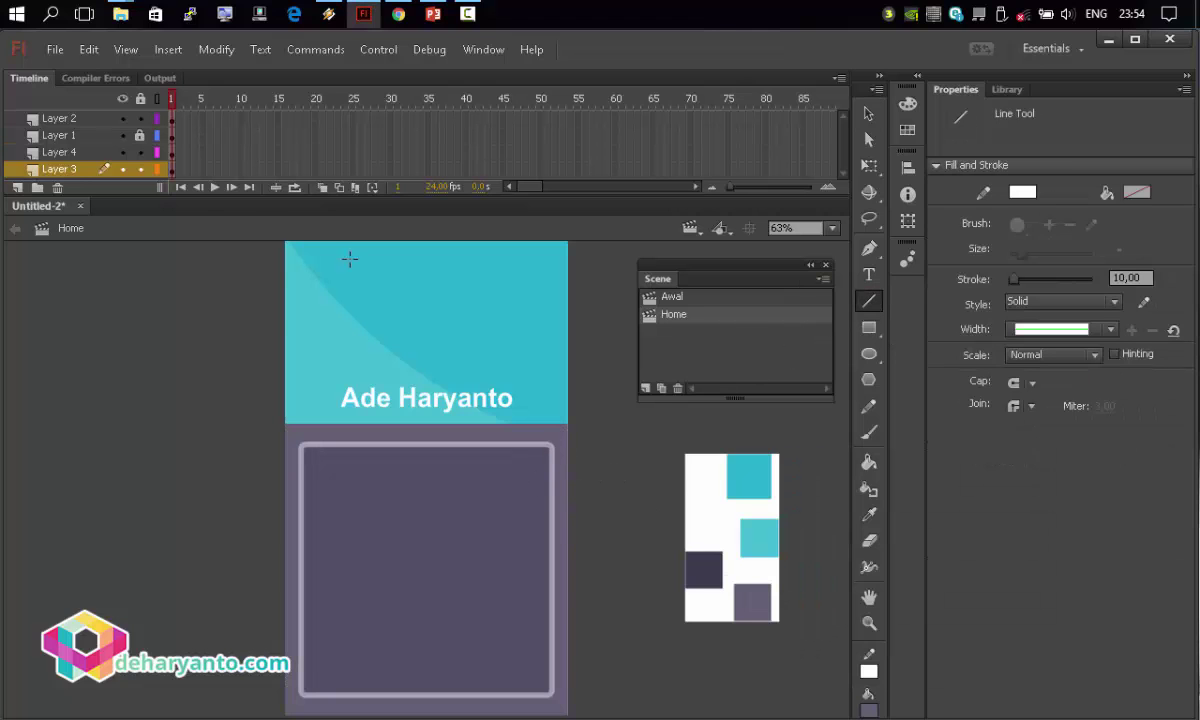
# Lock Layers 3 and 4, add Layer 5, and draw a thick white horizontal line in the box.
pyautogui.click(141, 169)
pyautogui.click(140, 152)
pyautogui.click(50, 154)
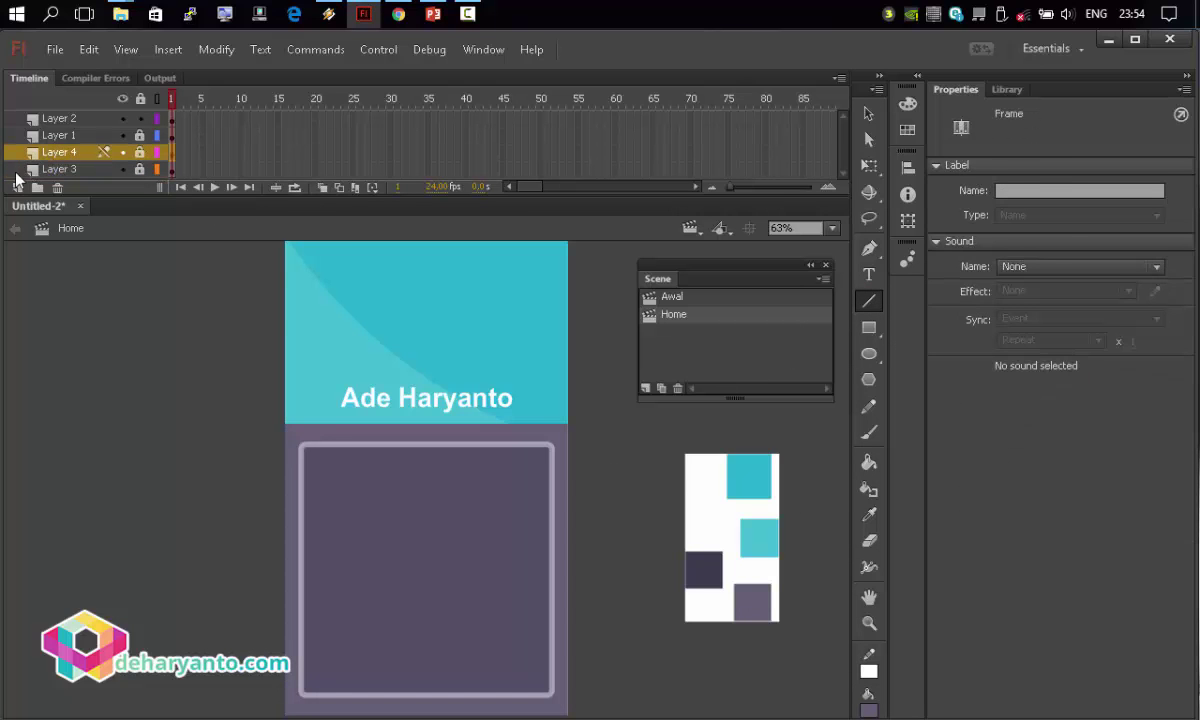
pyautogui.click(17, 187)
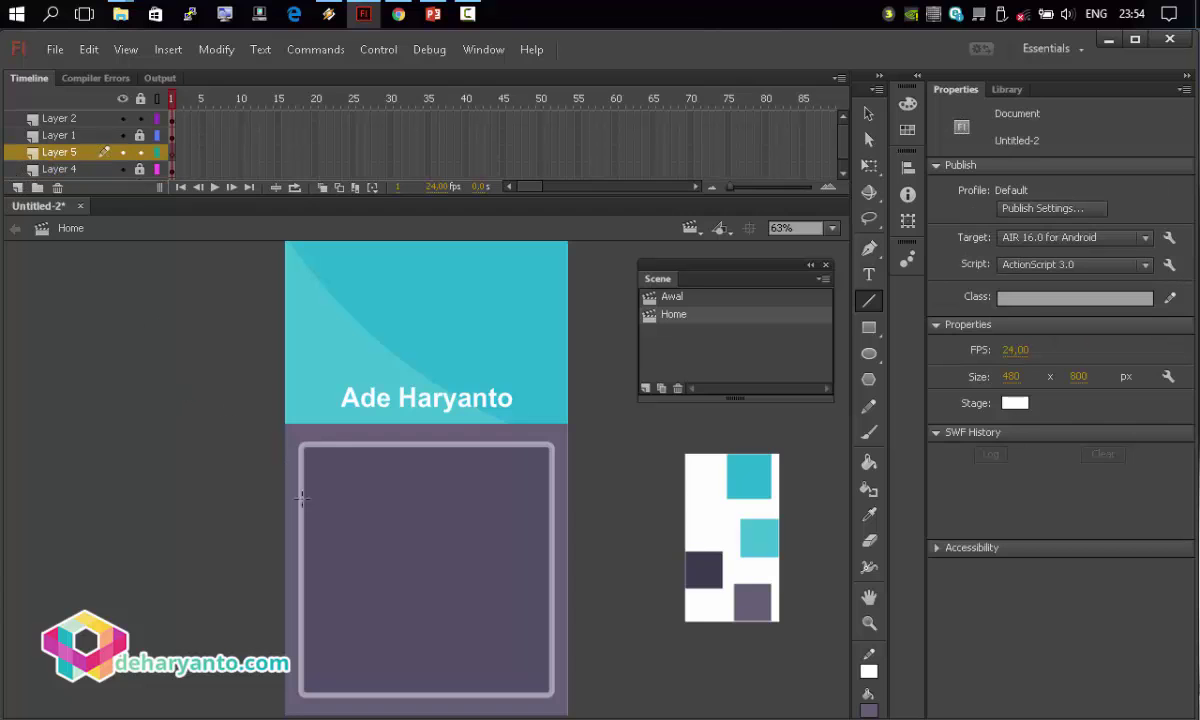
pyautogui.moveTo(317, 493); pyautogui.dragTo(512, 493)
# Duplicate the white line into four evenly spaced lines down the box.
pyautogui.press('v')
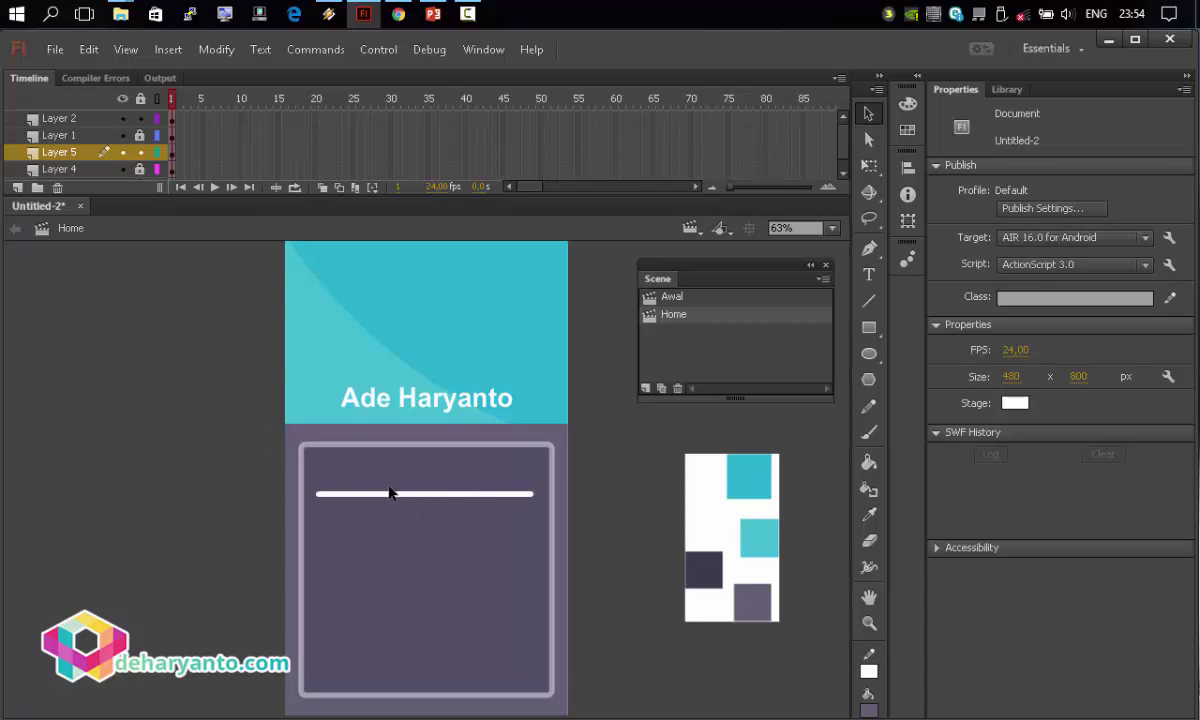
pyautogui.click(430, 494)
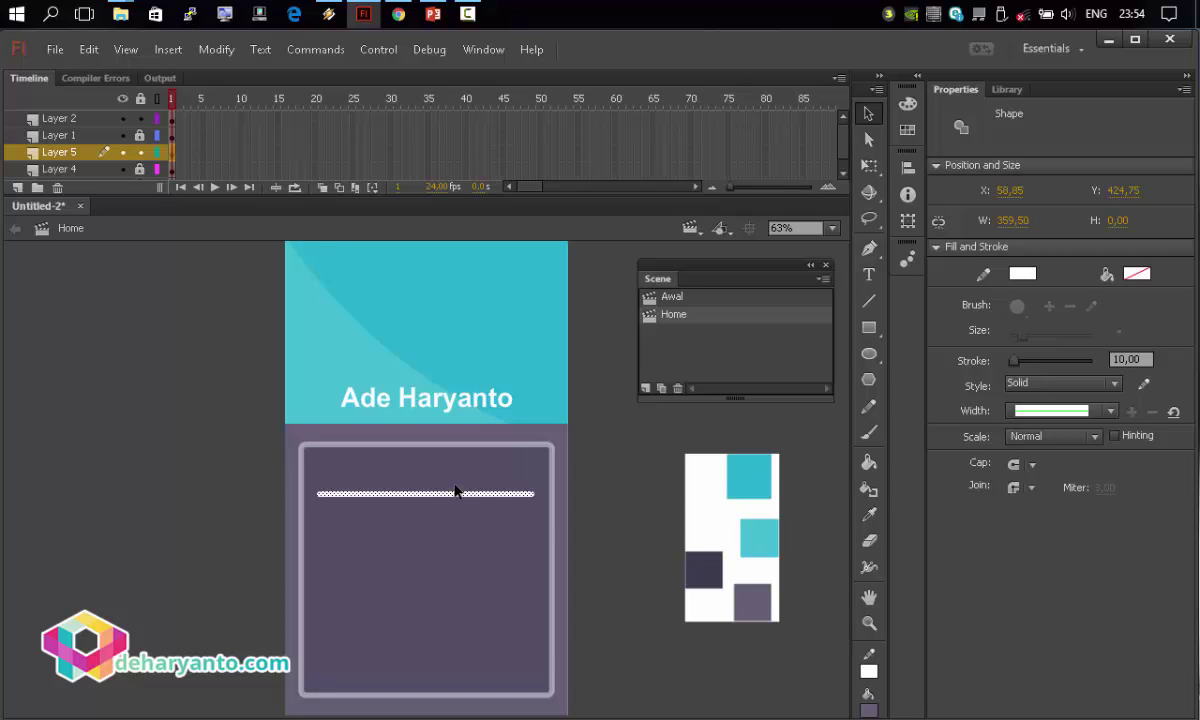
pyautogui.moveTo(437, 491); pyautogui.dragTo(422, 548)
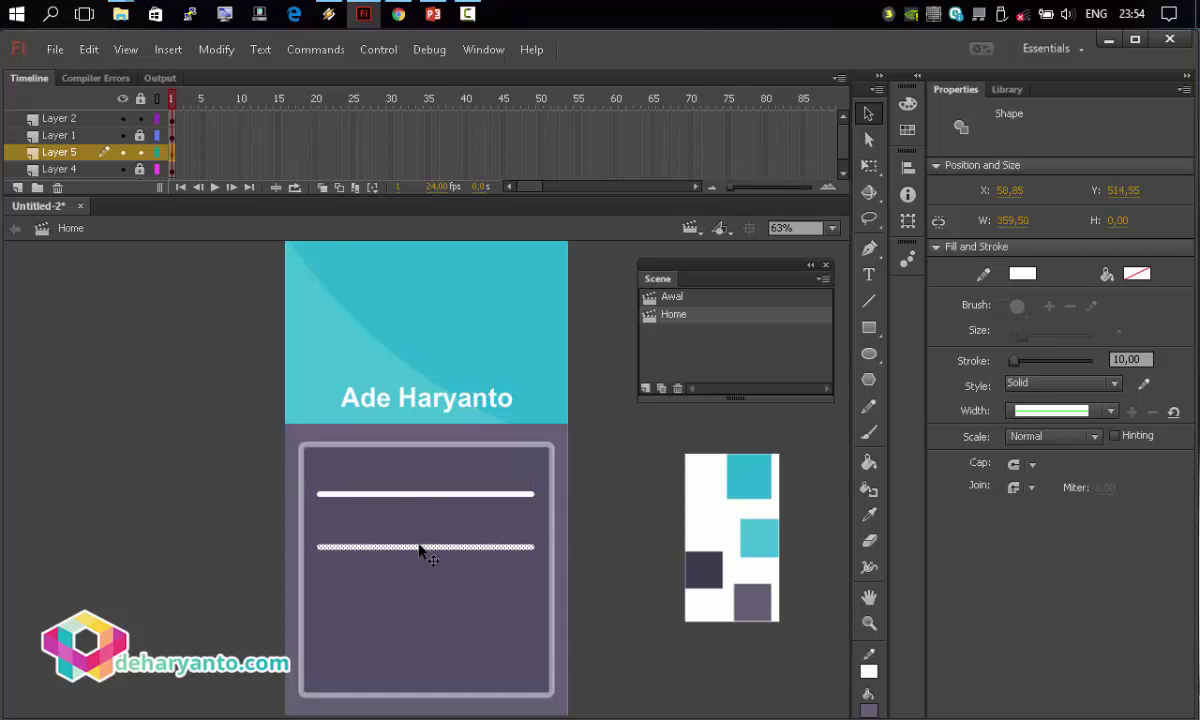
pyautogui.keyDown('shift'); pyautogui.click(417, 495); pyautogui.keyUp('shift')
pyautogui.hotkey('ctrl', 'v')
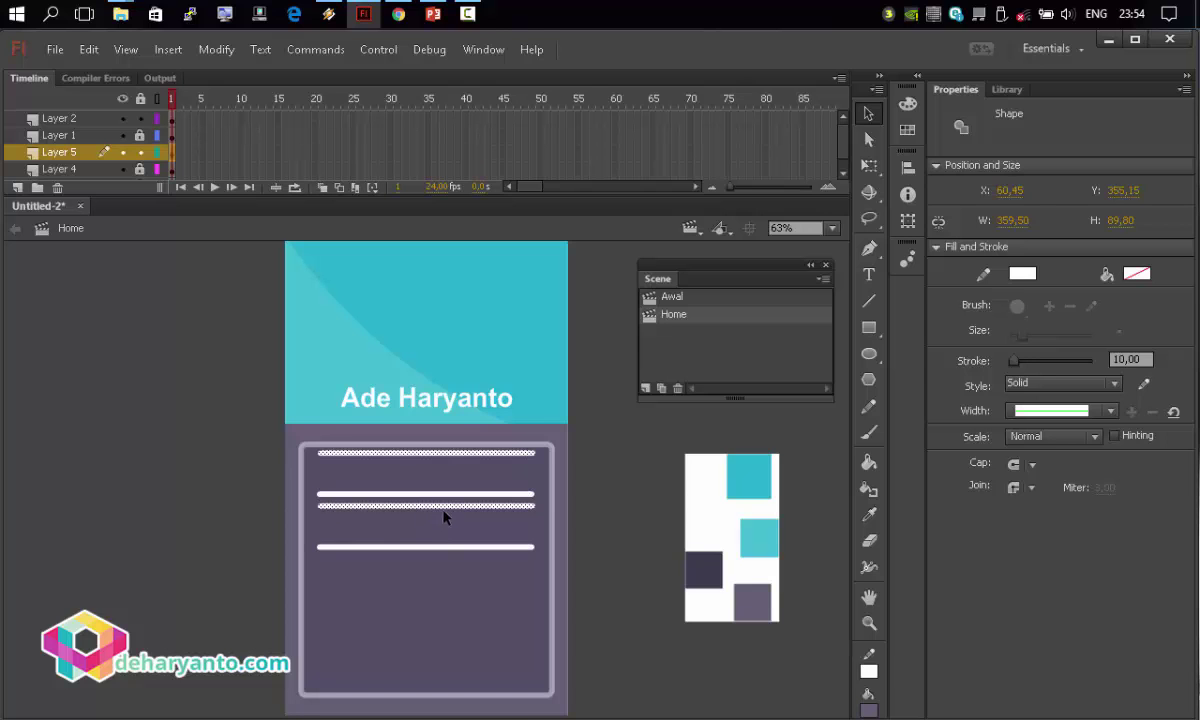
pyautogui.moveTo(440, 522); pyautogui.dragTo(437, 652)
# Lock Layer 5 and make Layer 2 the active layer.
pyautogui.click(600, 630)
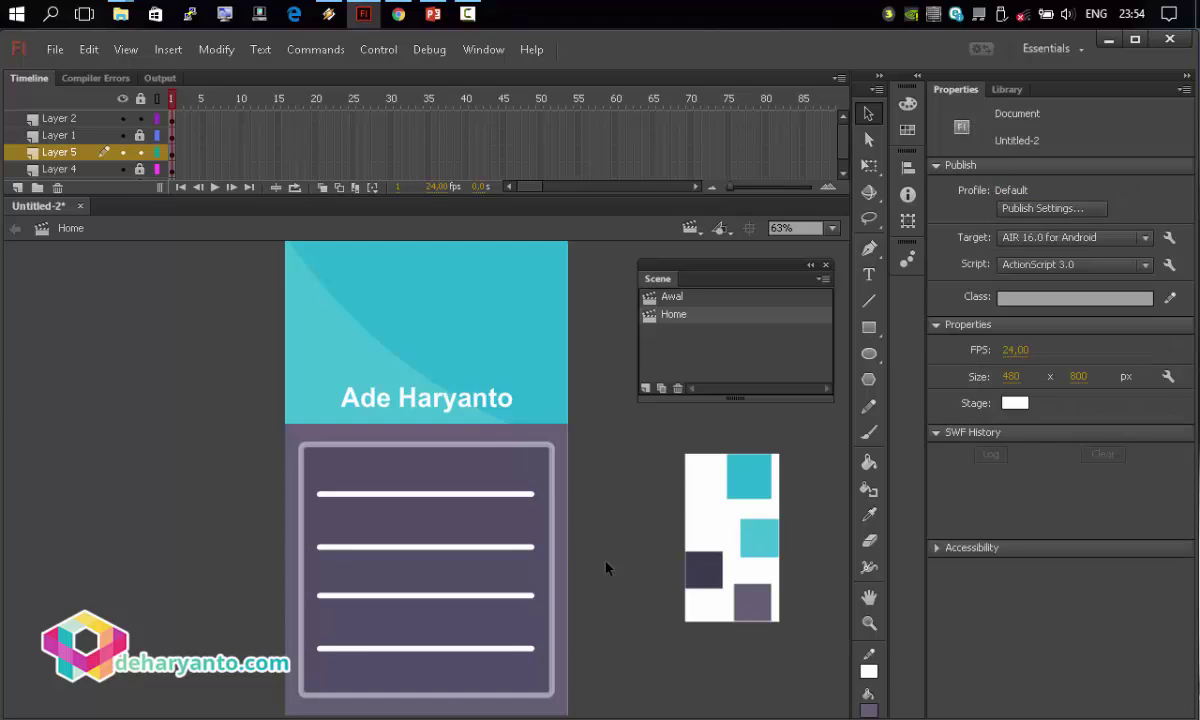
pyautogui.click(140, 152)
pyautogui.click(106, 118)
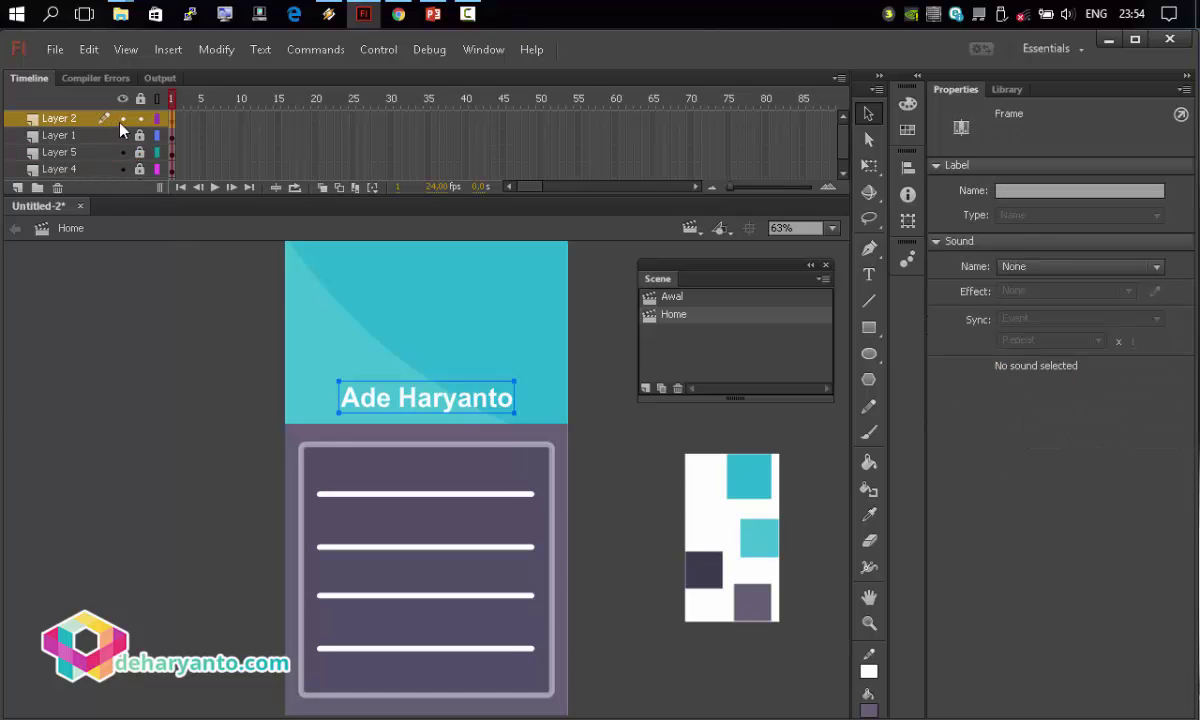
pyautogui.click(122, 118)
pyautogui.click(123, 119)
pyautogui.click(226, 465)
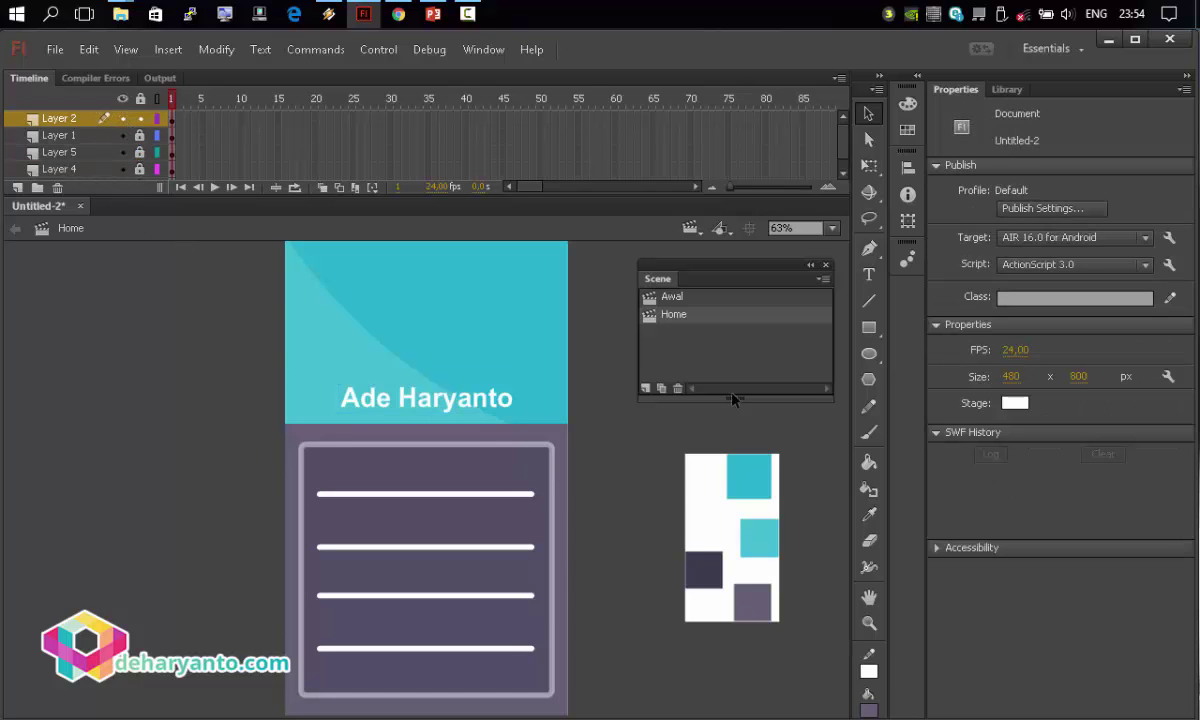
# Add a text box above the card's lines containing the website address.
pyautogui.click(869, 274)
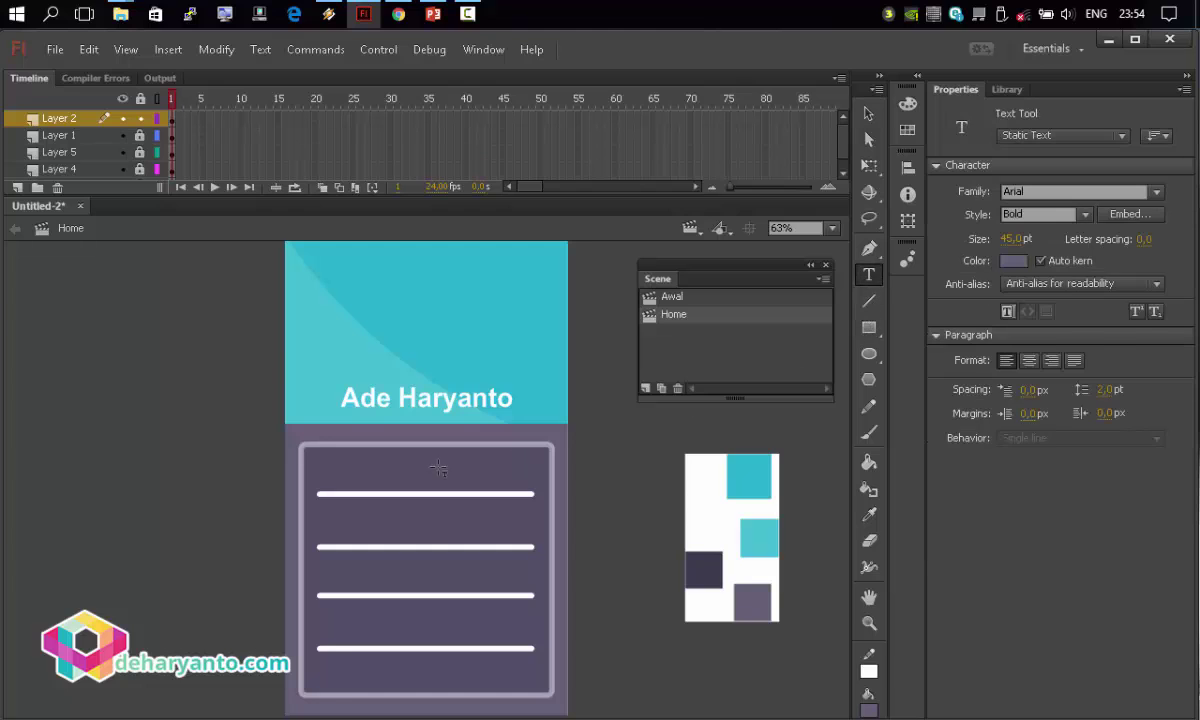
pyautogui.click(348, 450)
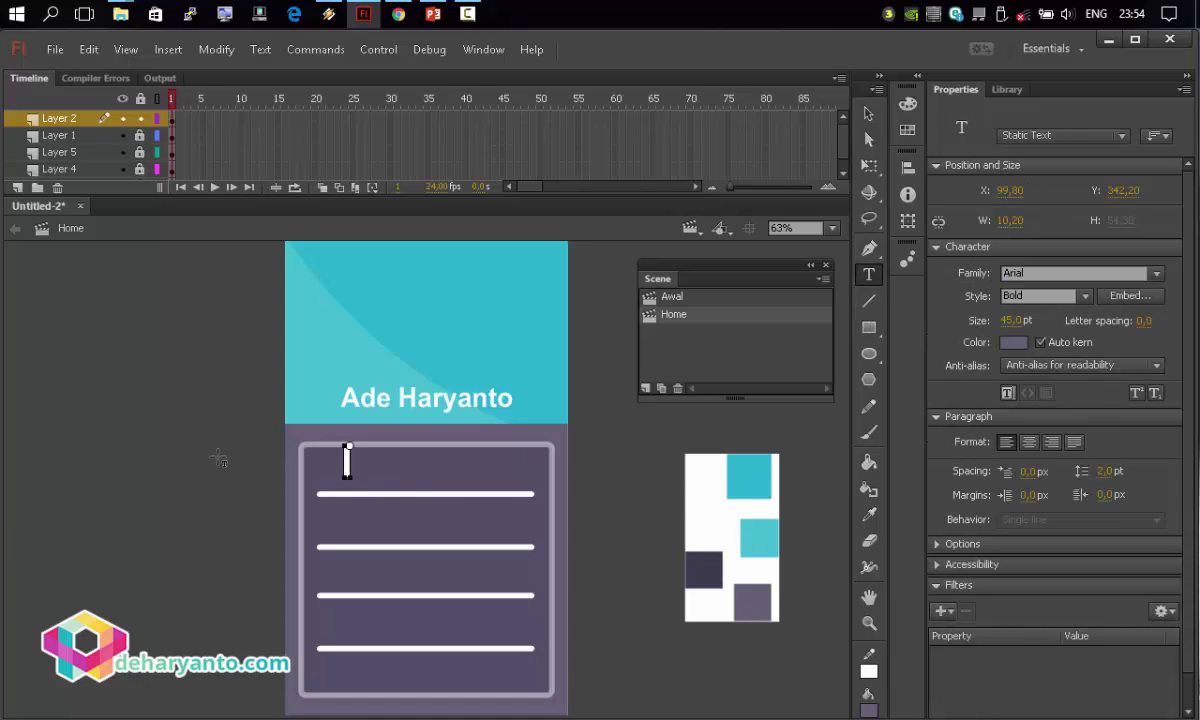
pyautogui.write('www')
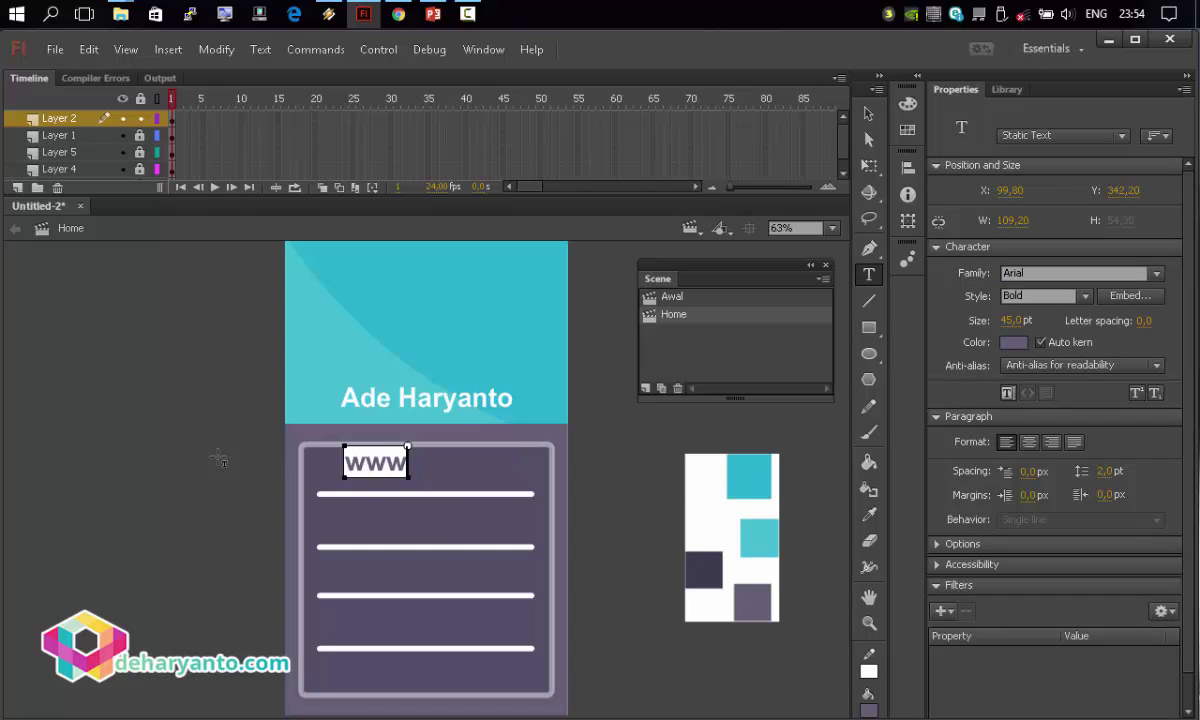
pyautogui.write('.adeharyant')
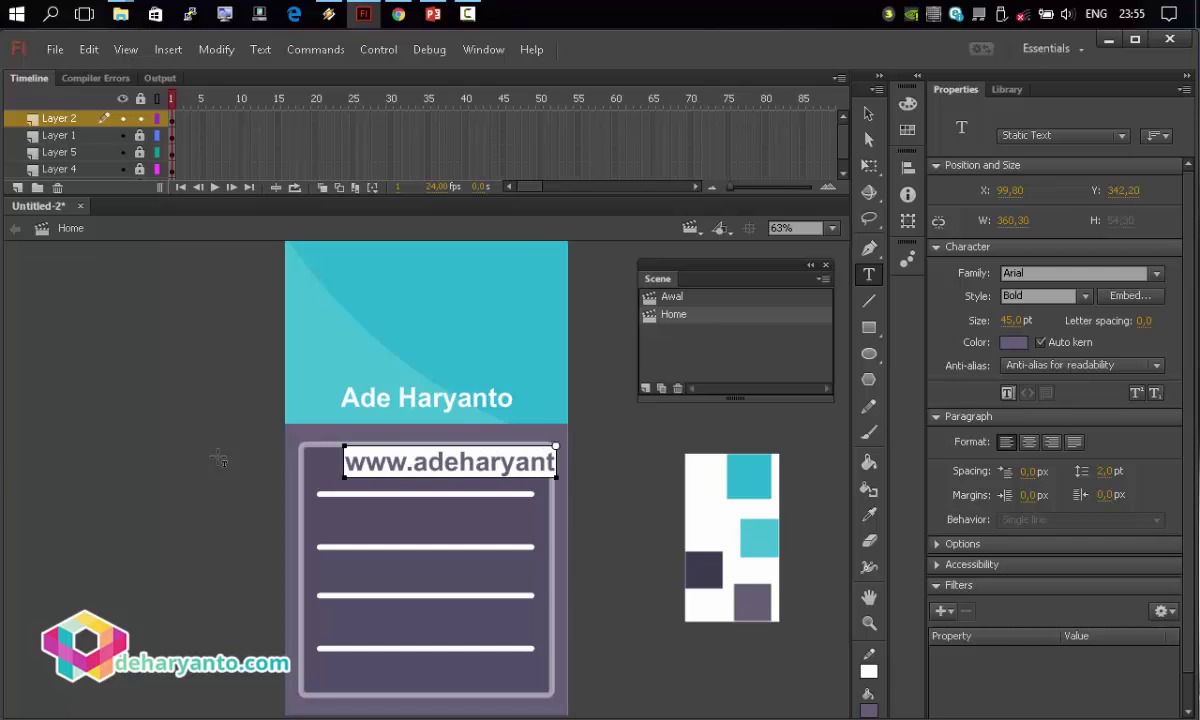
pyautogui.press('BackSpace')
pyautogui.write('to.com')
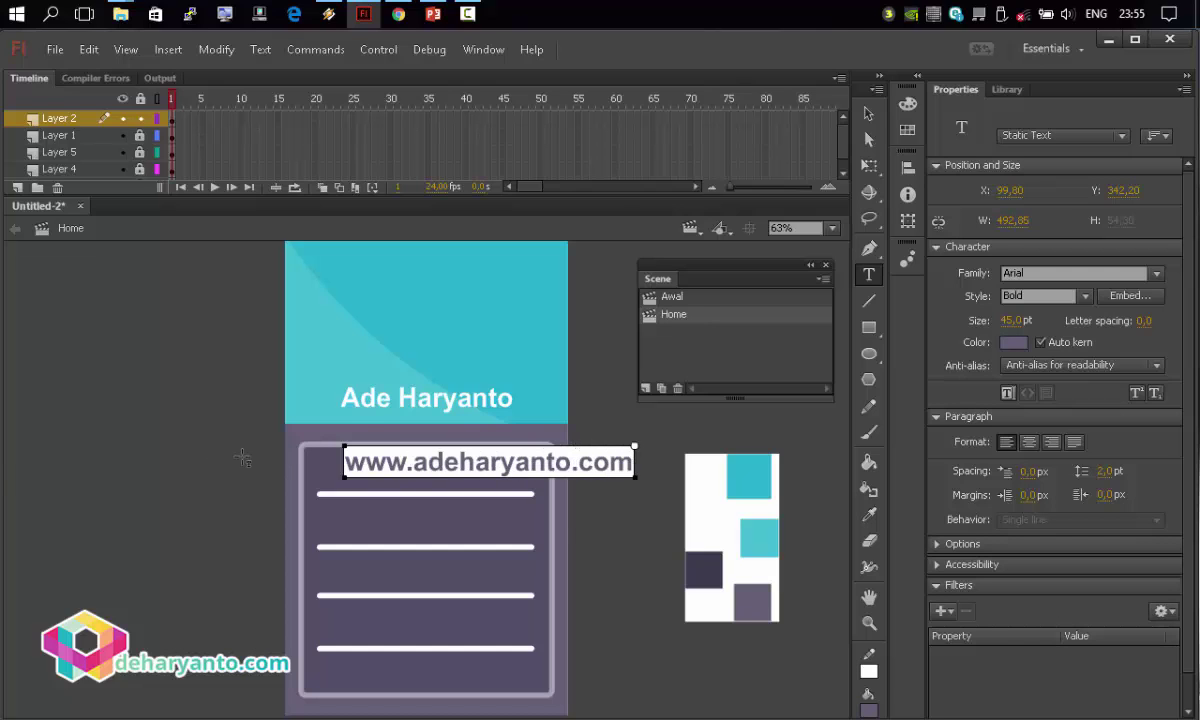
pyautogui.click(868, 114)
# Make the web address white at 32 pt and centre it above the lines.
pyautogui.moveTo(566, 457); pyautogui.dragTo(512, 470)
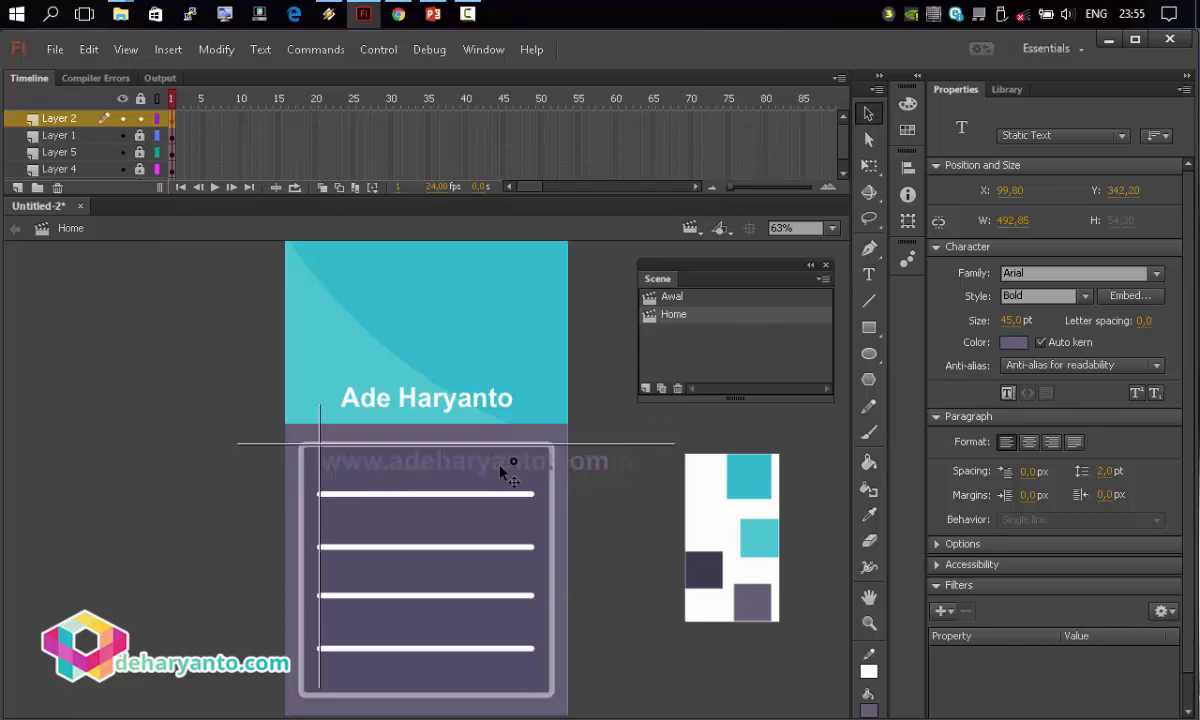
pyautogui.moveTo(1012, 320); pyautogui.dragTo(1002, 322)
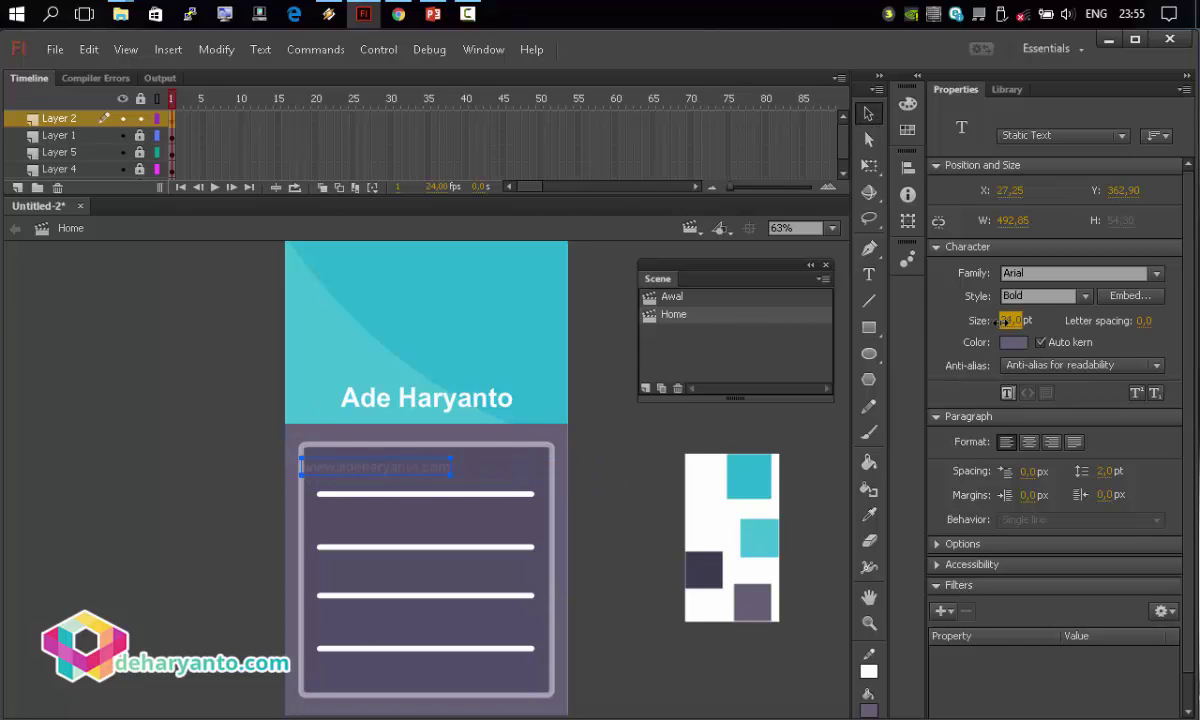
pyautogui.click(1013, 342)
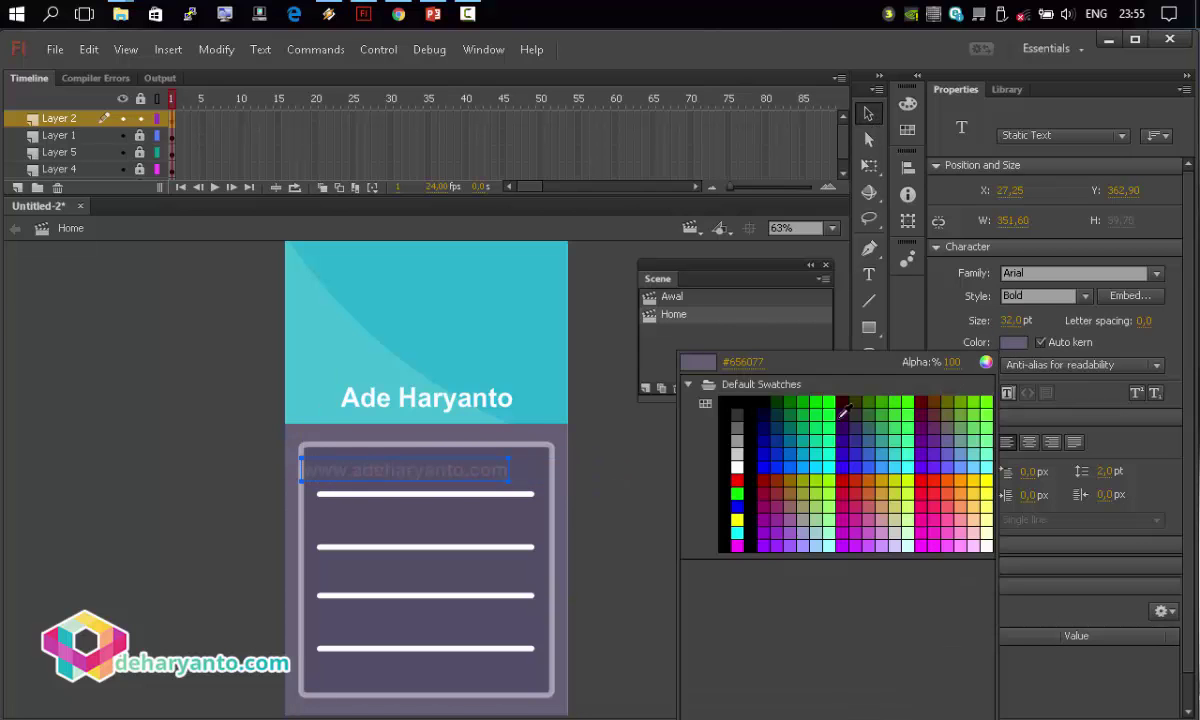
pyautogui.click(735, 465)
pyautogui.moveTo(482, 467); pyautogui.dragTo(497, 472)
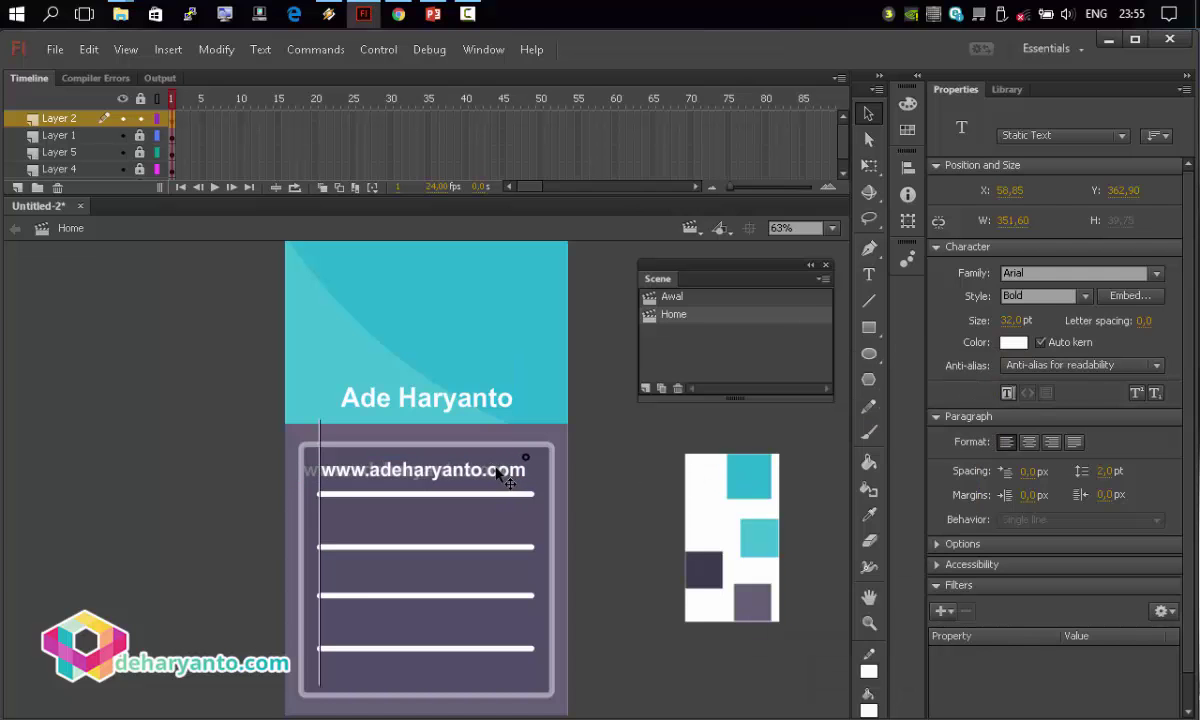
pyautogui.click(907, 167)
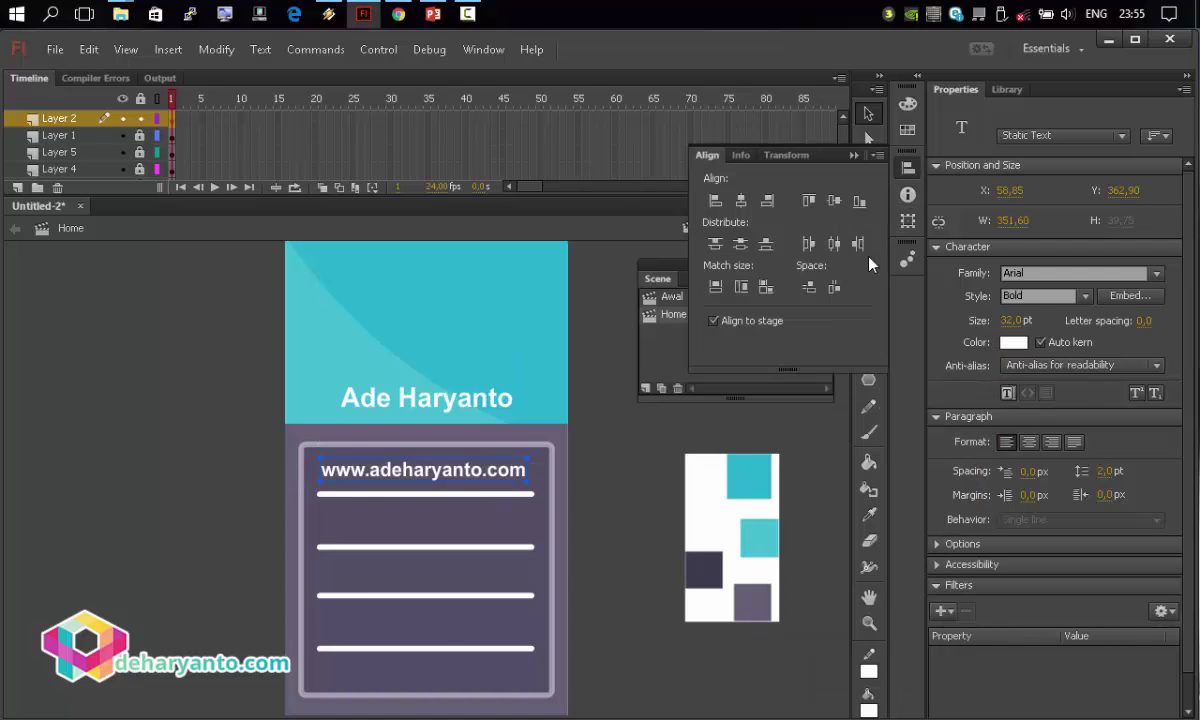
pyautogui.moveTo(469, 482); pyautogui.dragTo(471, 487)
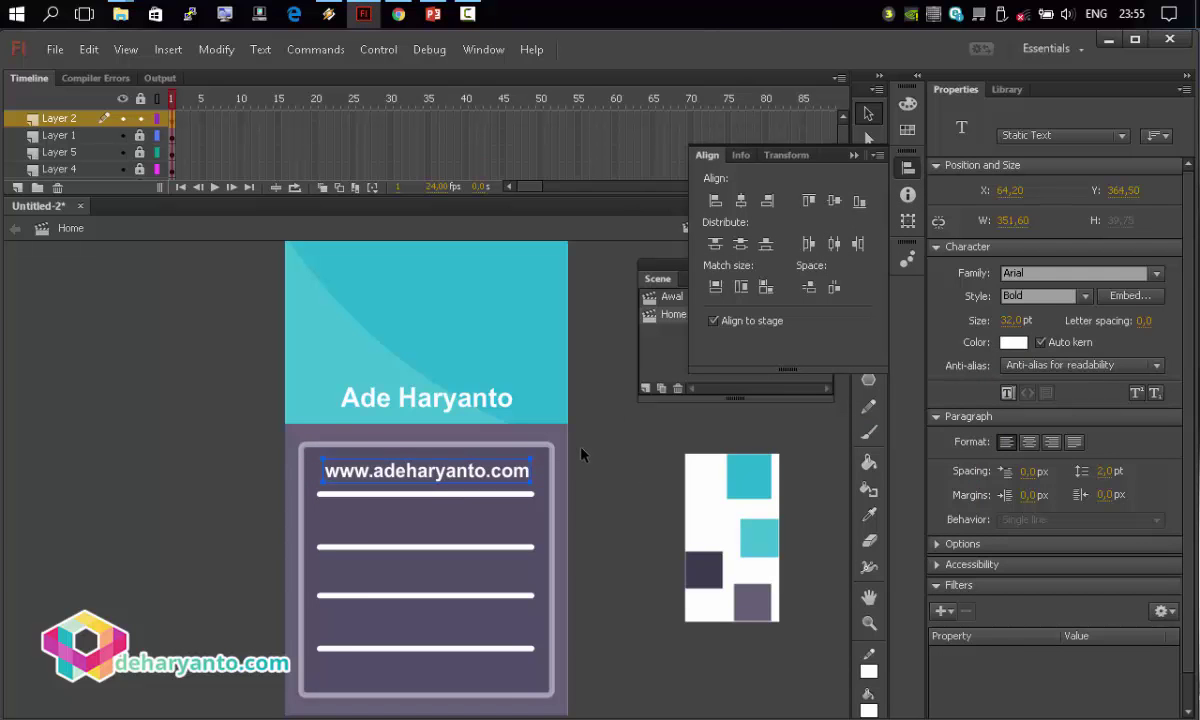
pyautogui.click(595, 500)
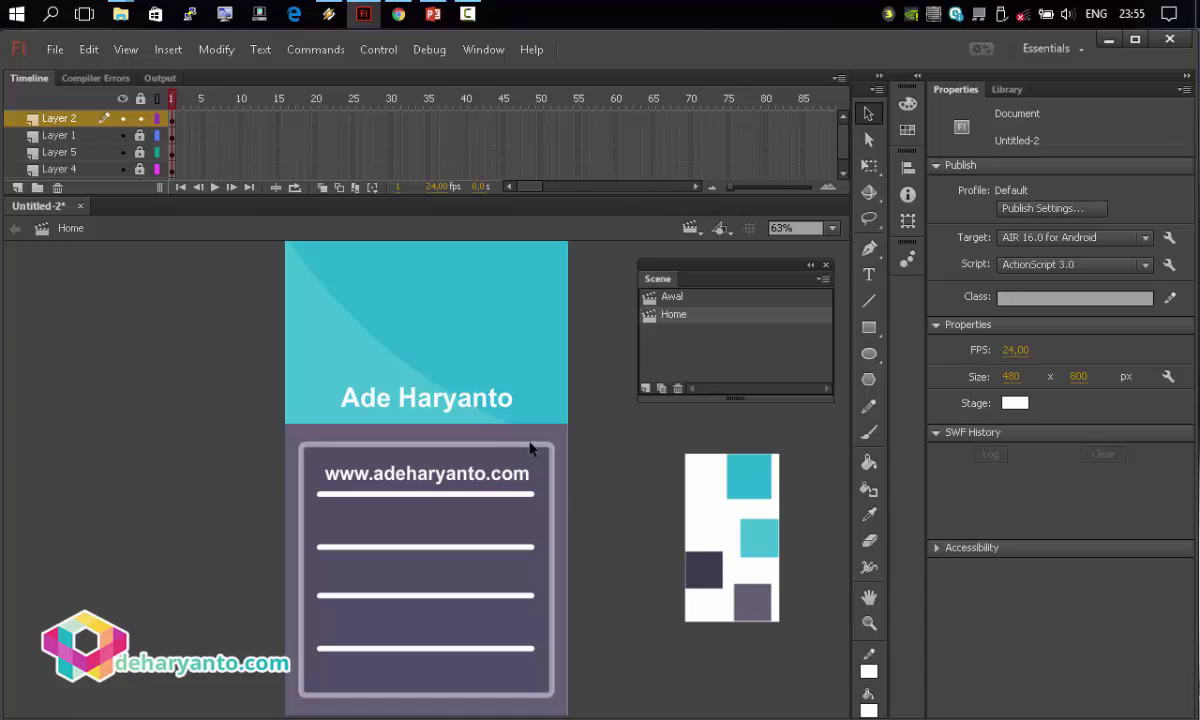
# Unlock all layers and set the card symbol's fill to white.
pyautogui.click(140, 98)
pyautogui.doubleClick(330, 460)
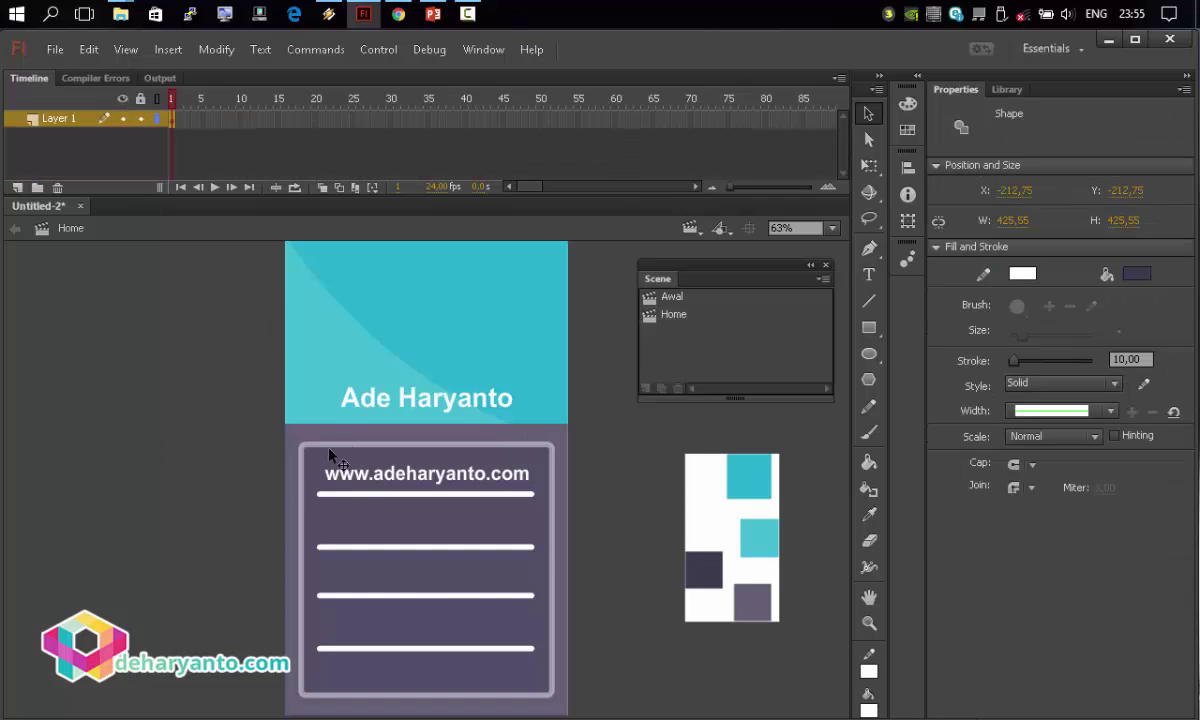
pyautogui.click(663, 463)
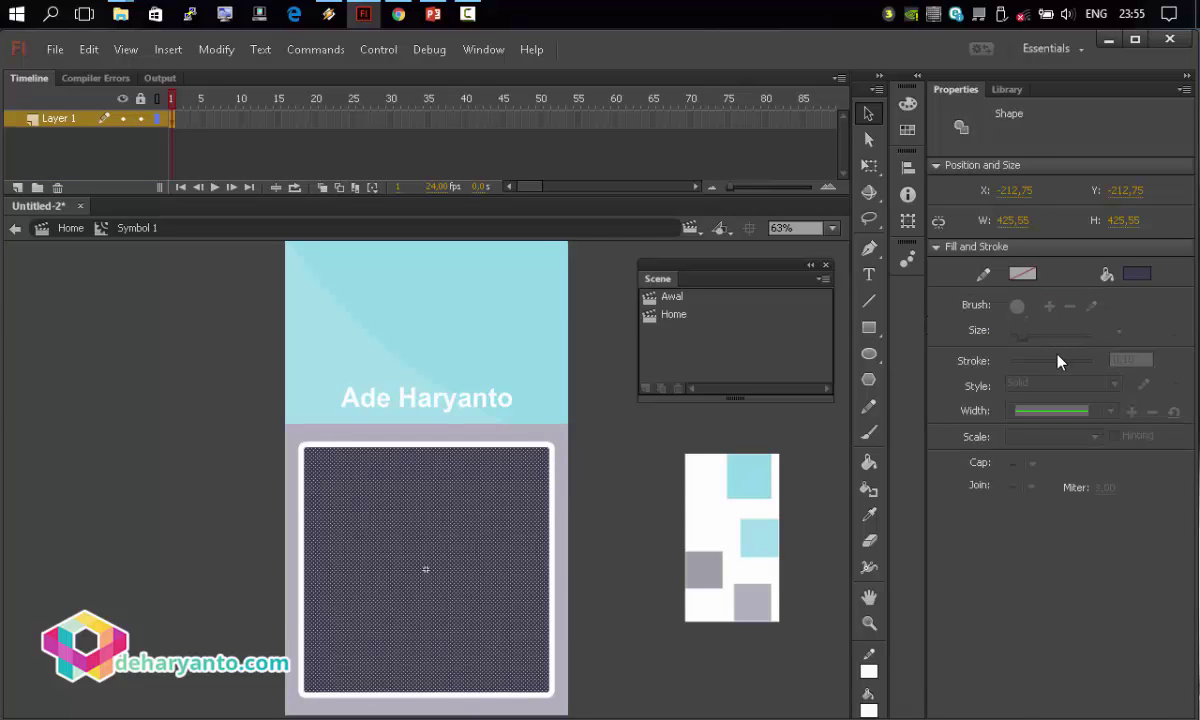
pyautogui.click(1137, 273)
pyautogui.click(852, 404)
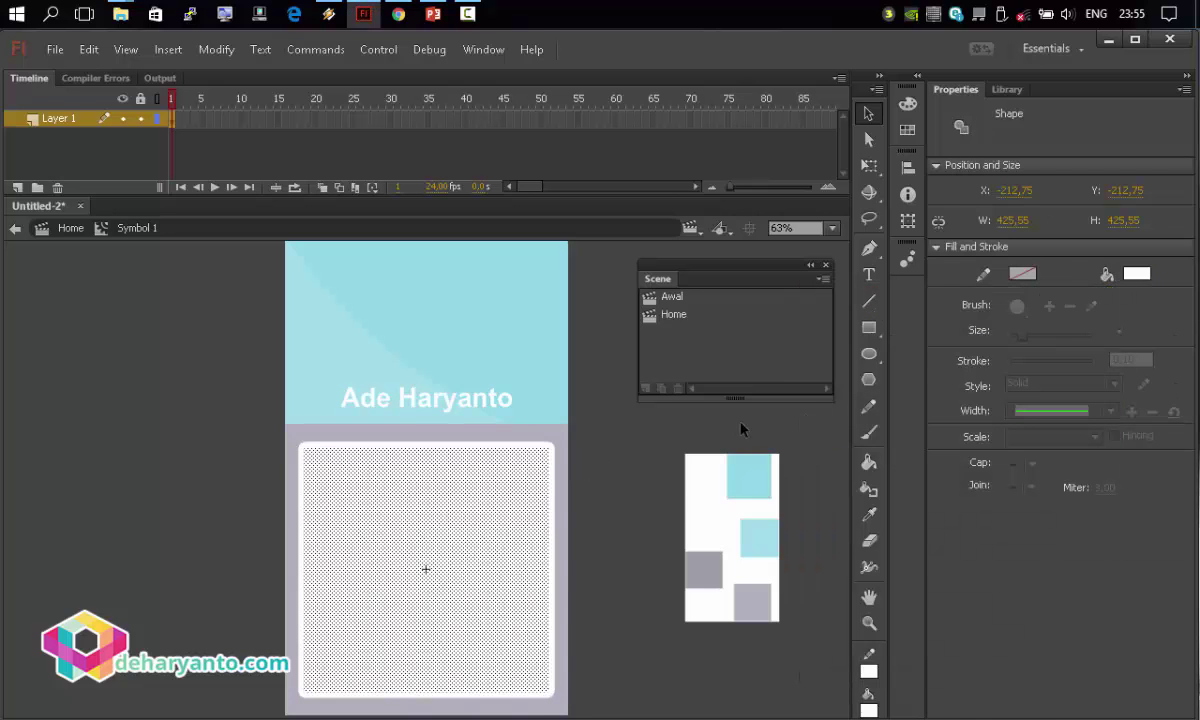
pyautogui.doubleClick(663, 419)
pyautogui.click(562, 478)
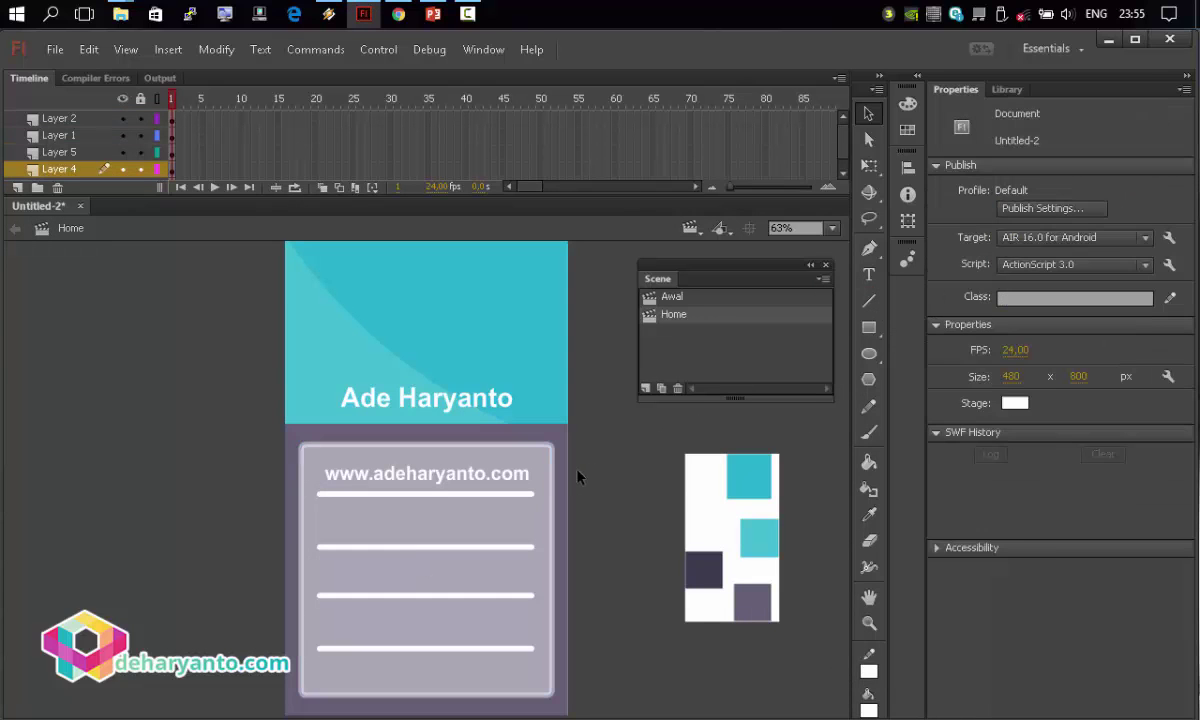
# Change the lavender background shape's fill to red.
pyautogui.click(372, 438)
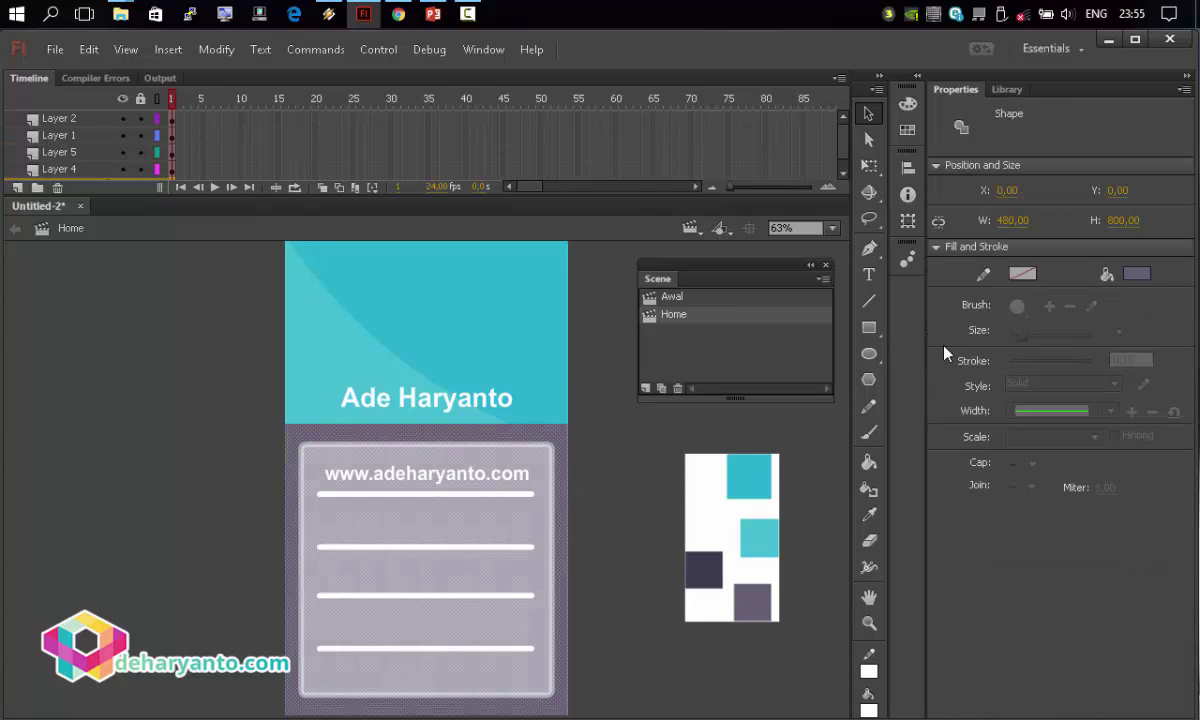
pyautogui.click(1137, 273)
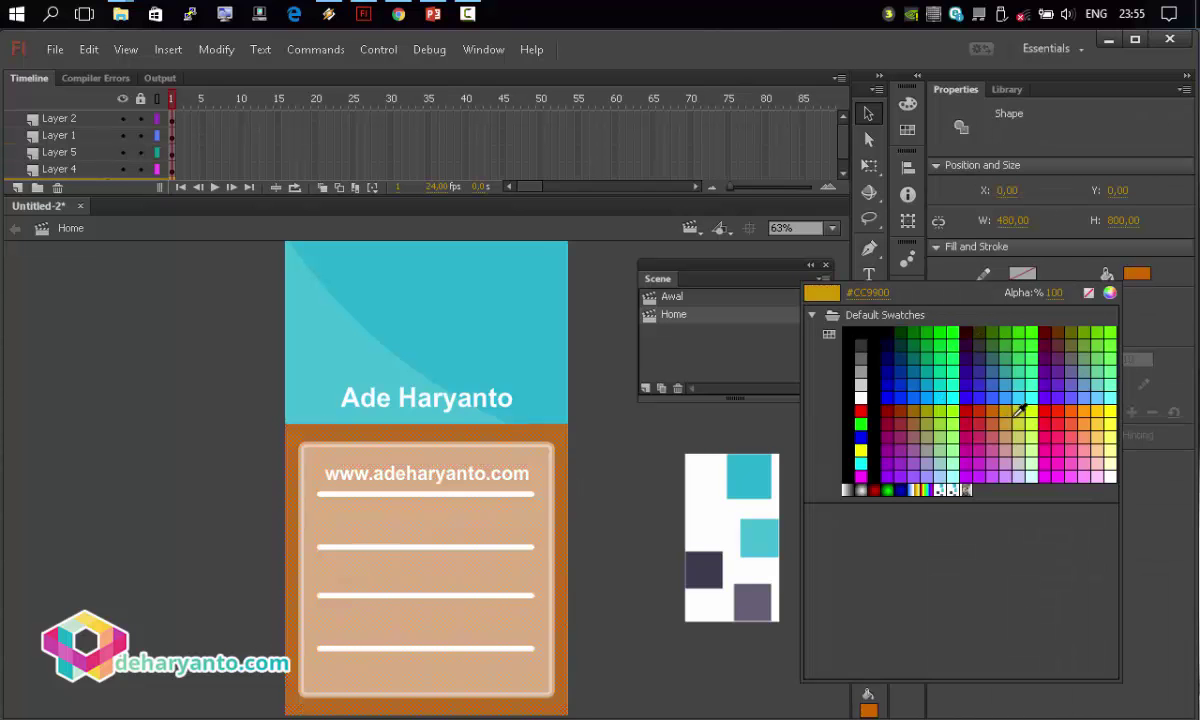
pyautogui.click(1062, 412)
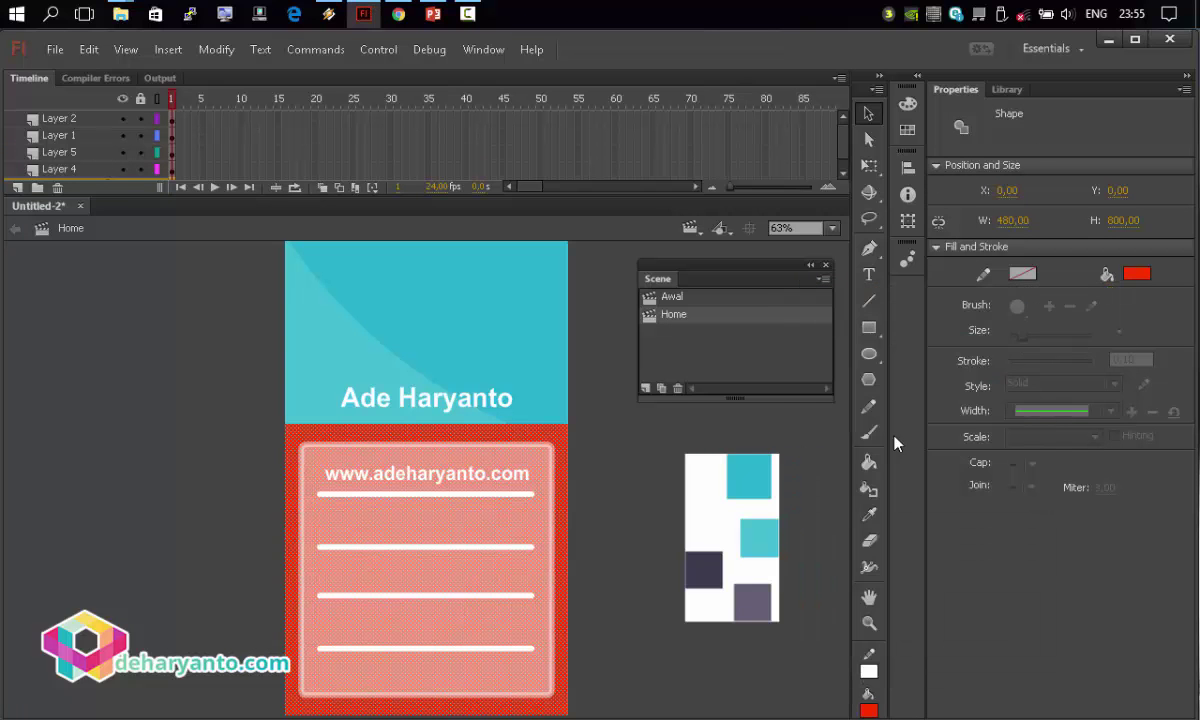
pyautogui.click(630, 456)
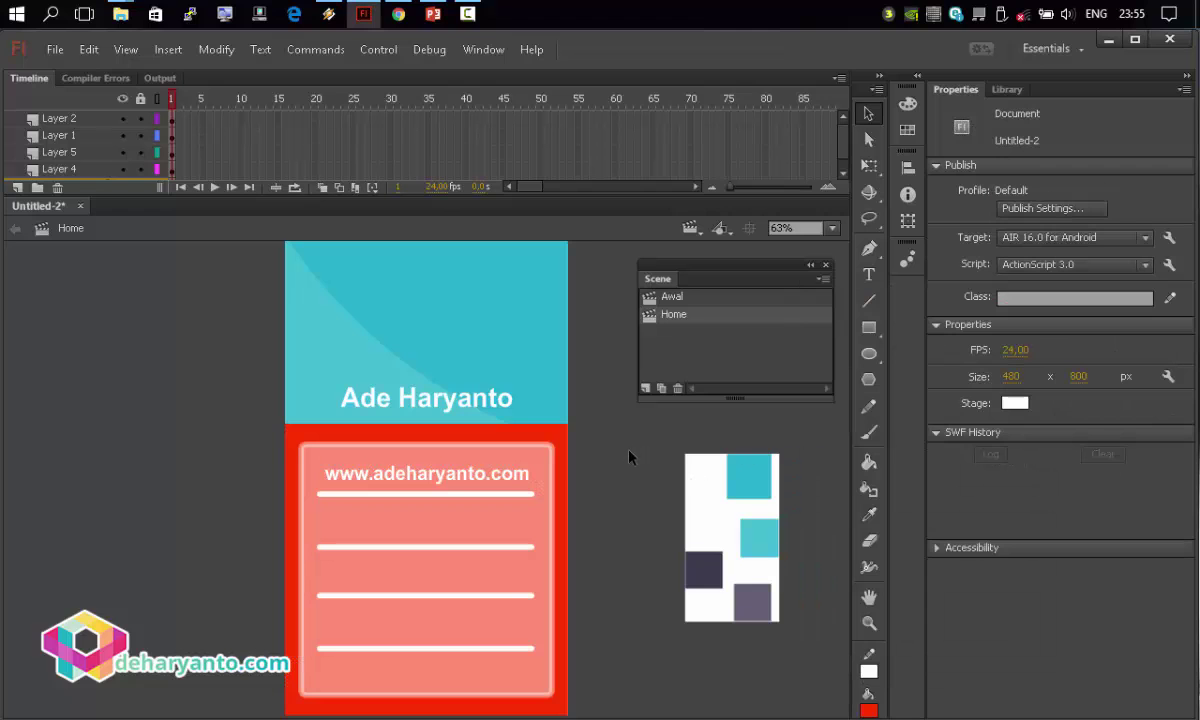
pyautogui.click(560, 452)
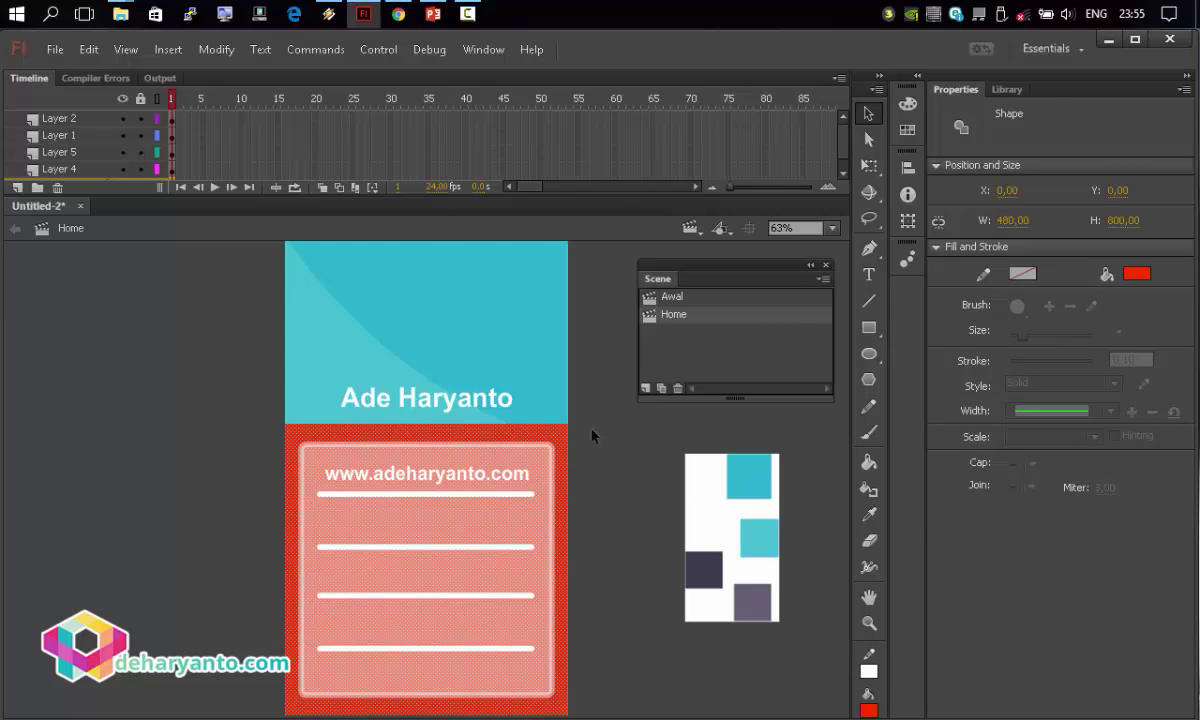
pyautogui.click(592, 434)
pyautogui.click(434, 356)
pyautogui.click(217, 373)
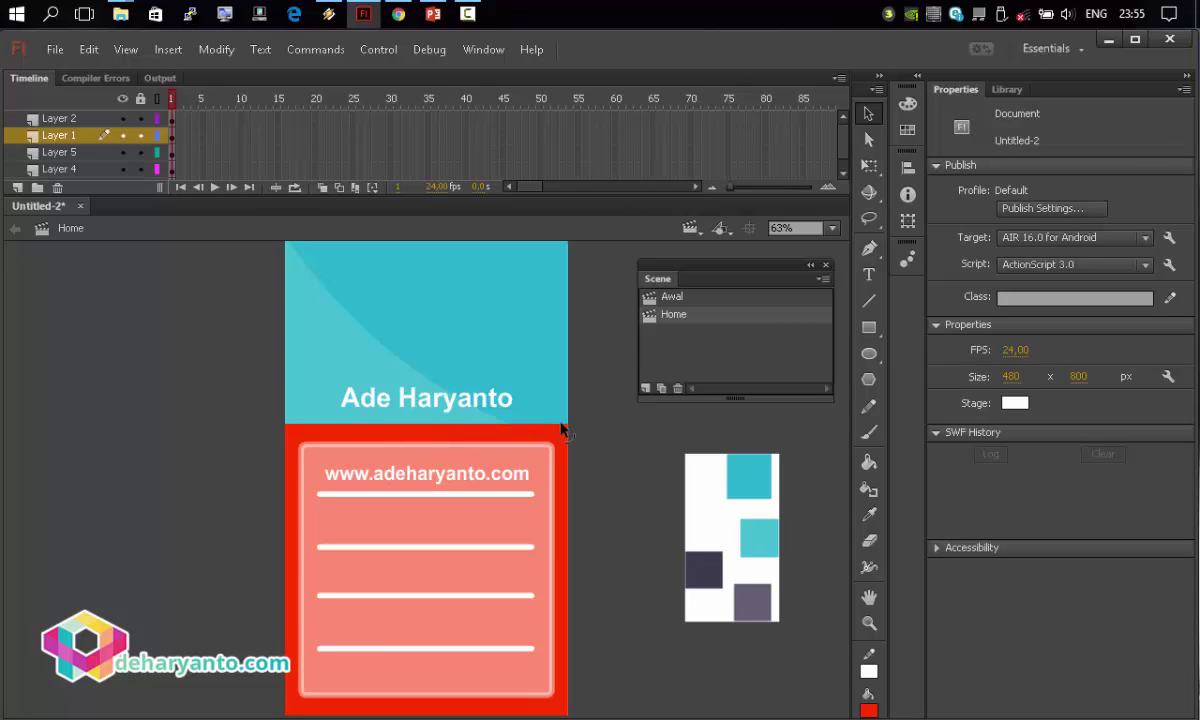
# Curve the red area's top edge into an arc and move the name heading higher.
pyautogui.moveTo(540, 440); pyautogui.dragTo(421, 413)
pyautogui.click(452, 401)
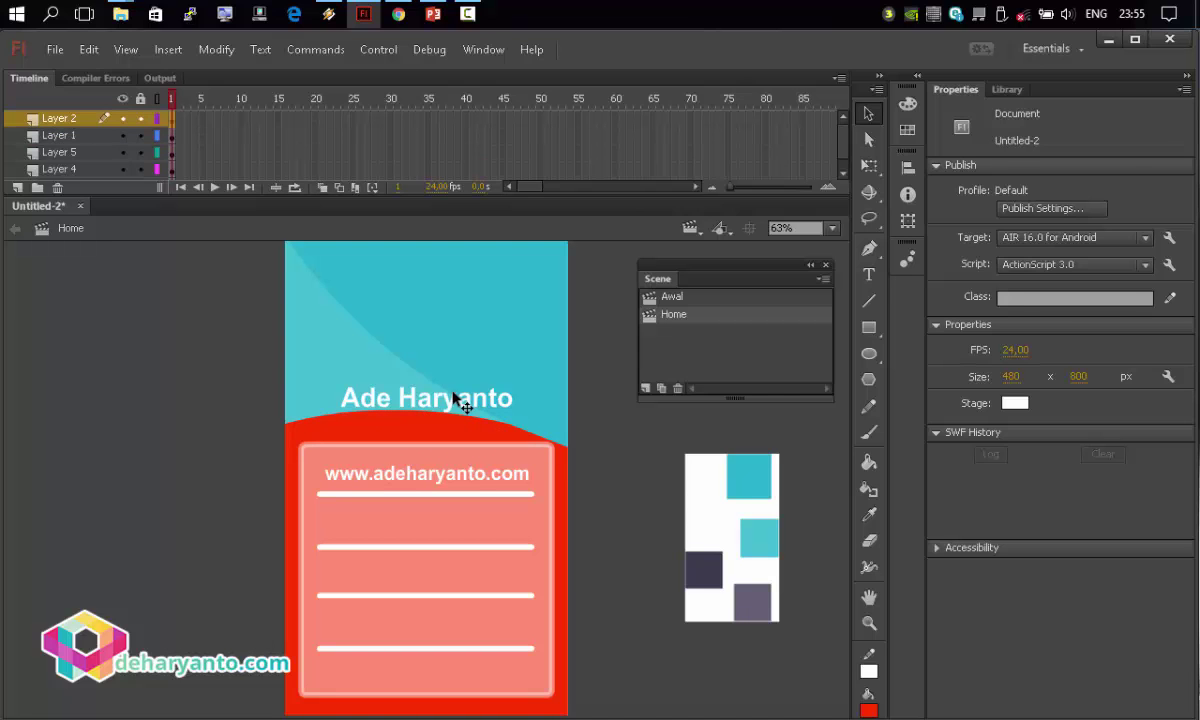
pyautogui.moveTo(446, 404); pyautogui.dragTo(443, 388)
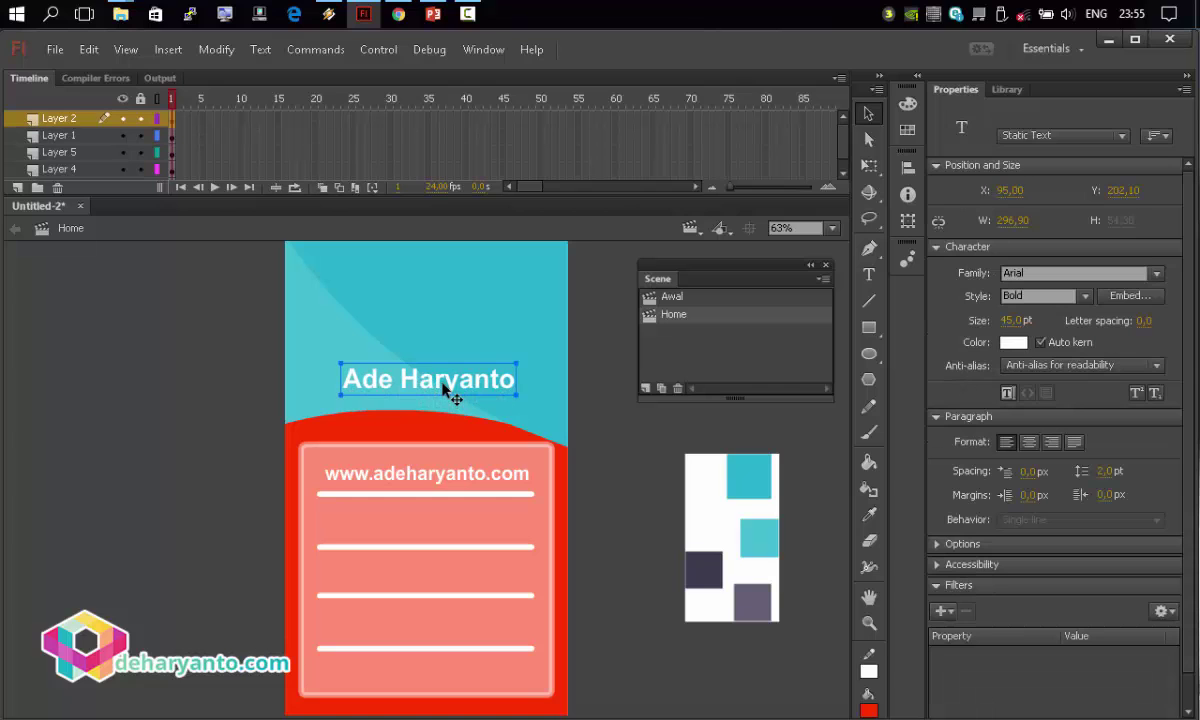
pyautogui.click(274, 469)
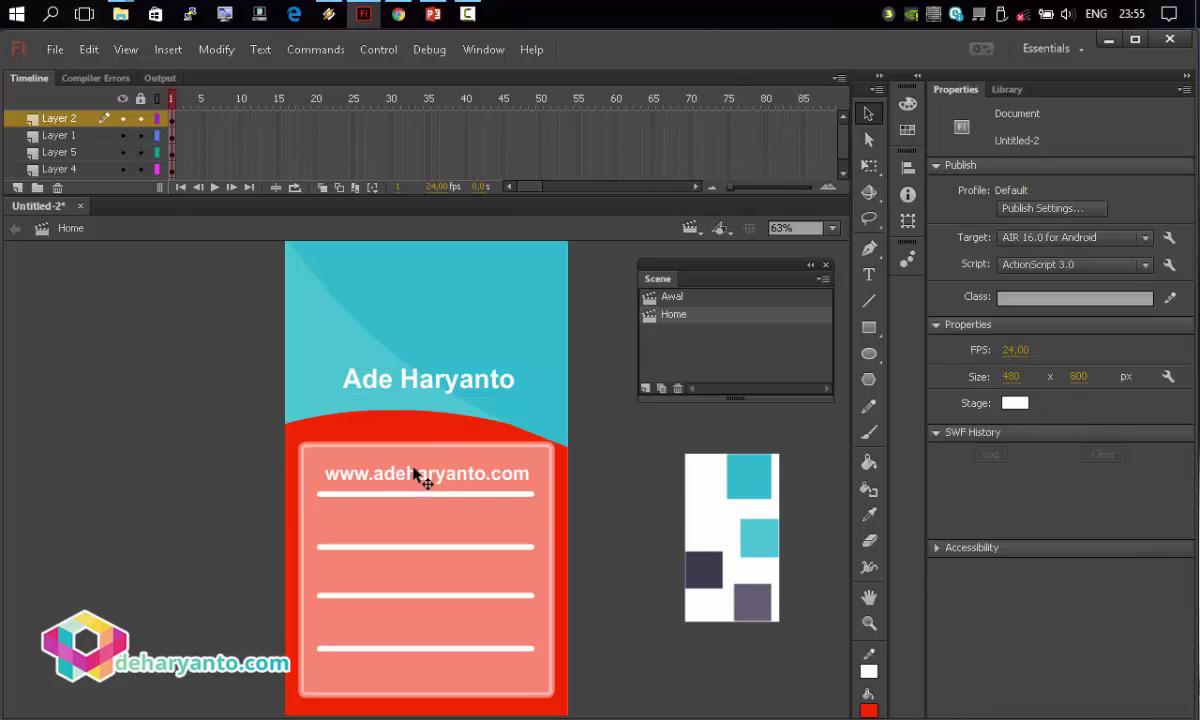
# Duplicate the web address text below itself, retype it as 'Sumatera Selatan', and centre it.
pyautogui.click(467, 474)
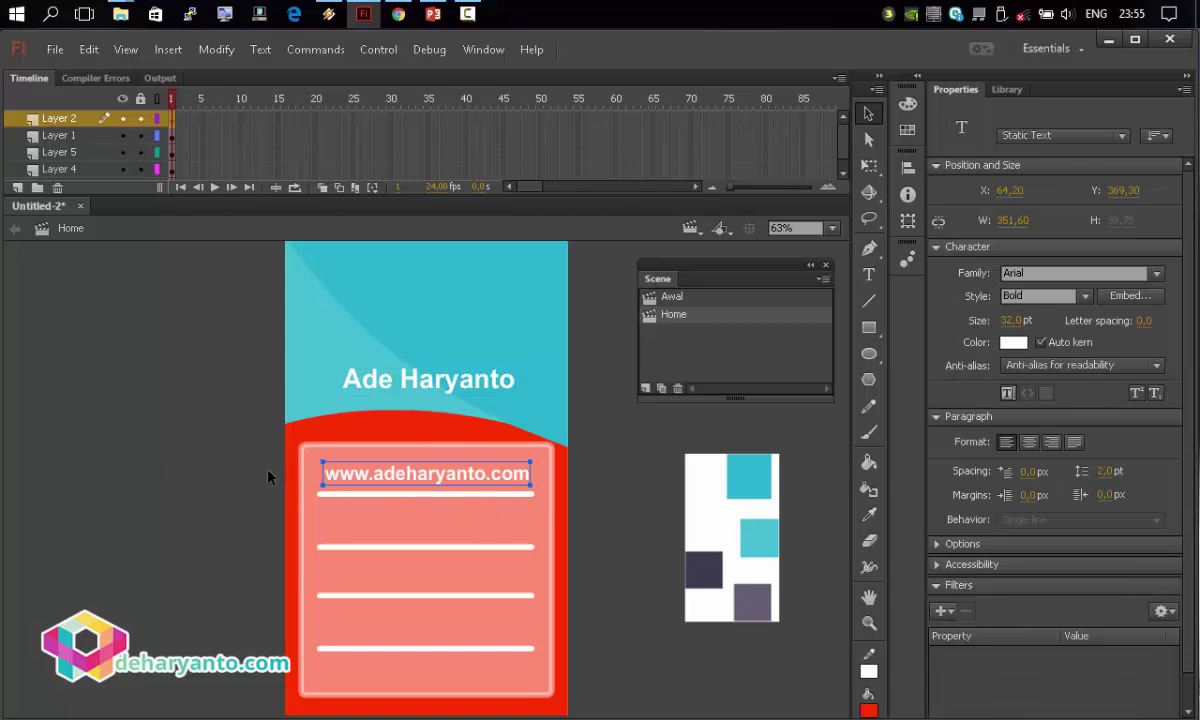
pyautogui.moveTo(400, 492); pyautogui.dragTo(415, 528)
pyautogui.press('t')
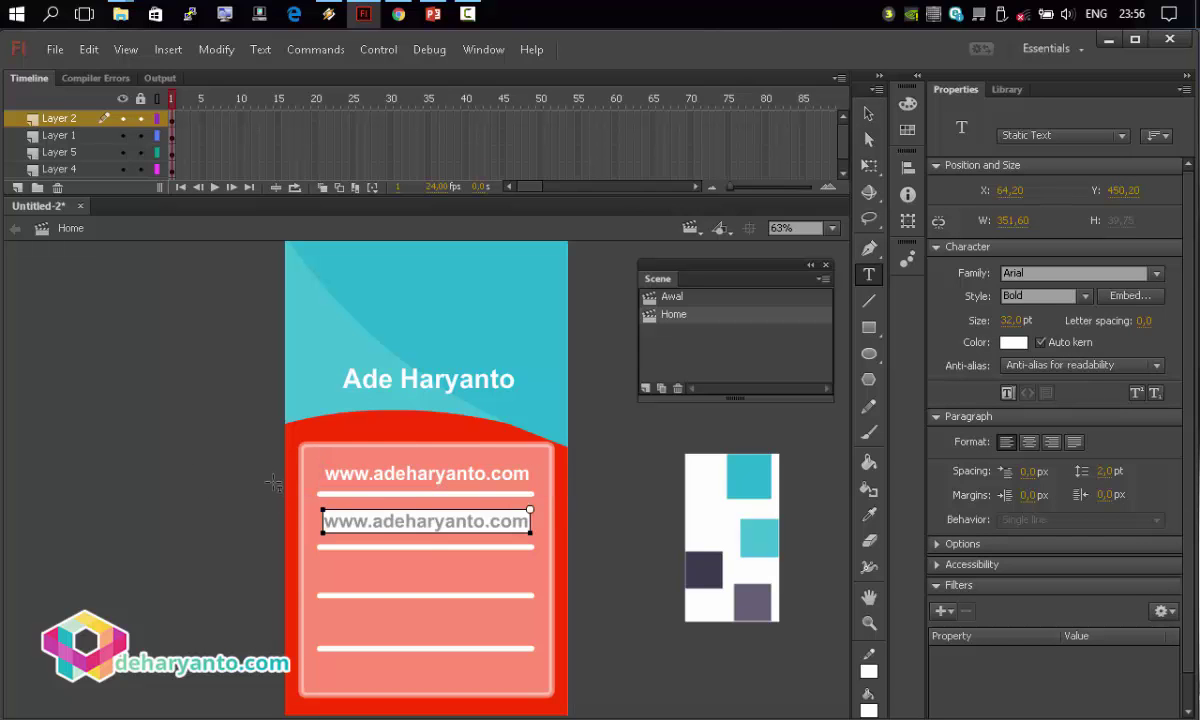
pyautogui.hotkey('ctrl', 'a')
pyautogui.press('BackSpace')
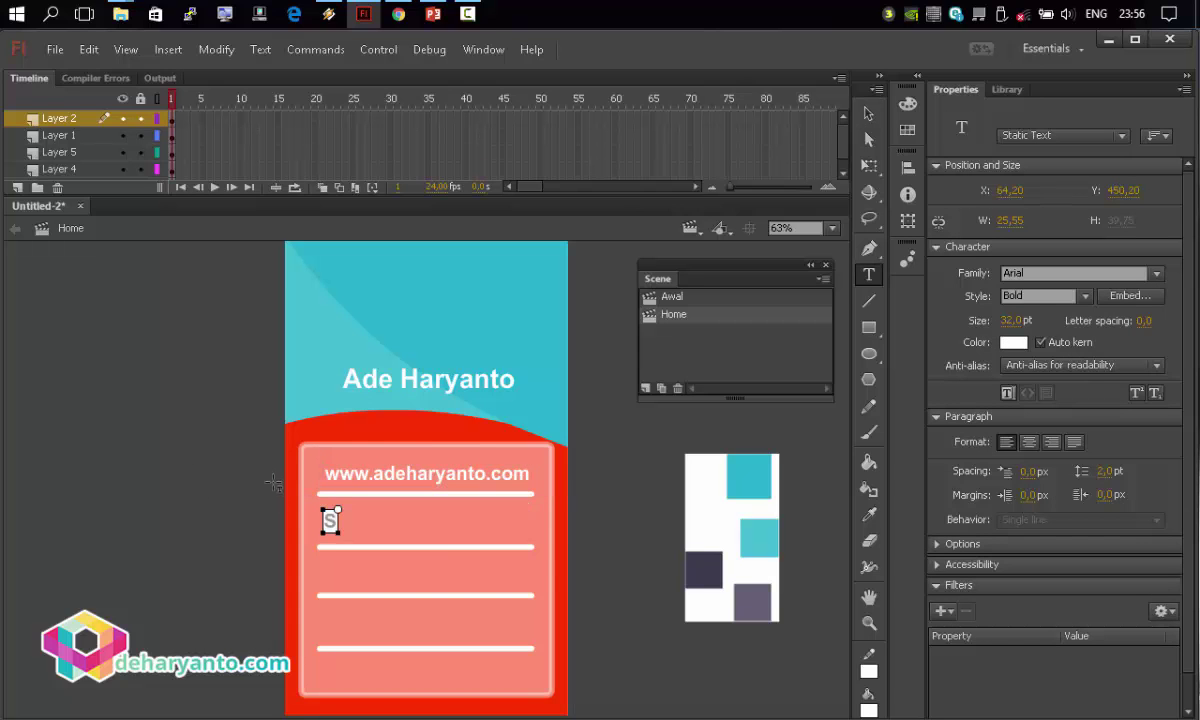
pyautogui.write('Sumatera Selatan')
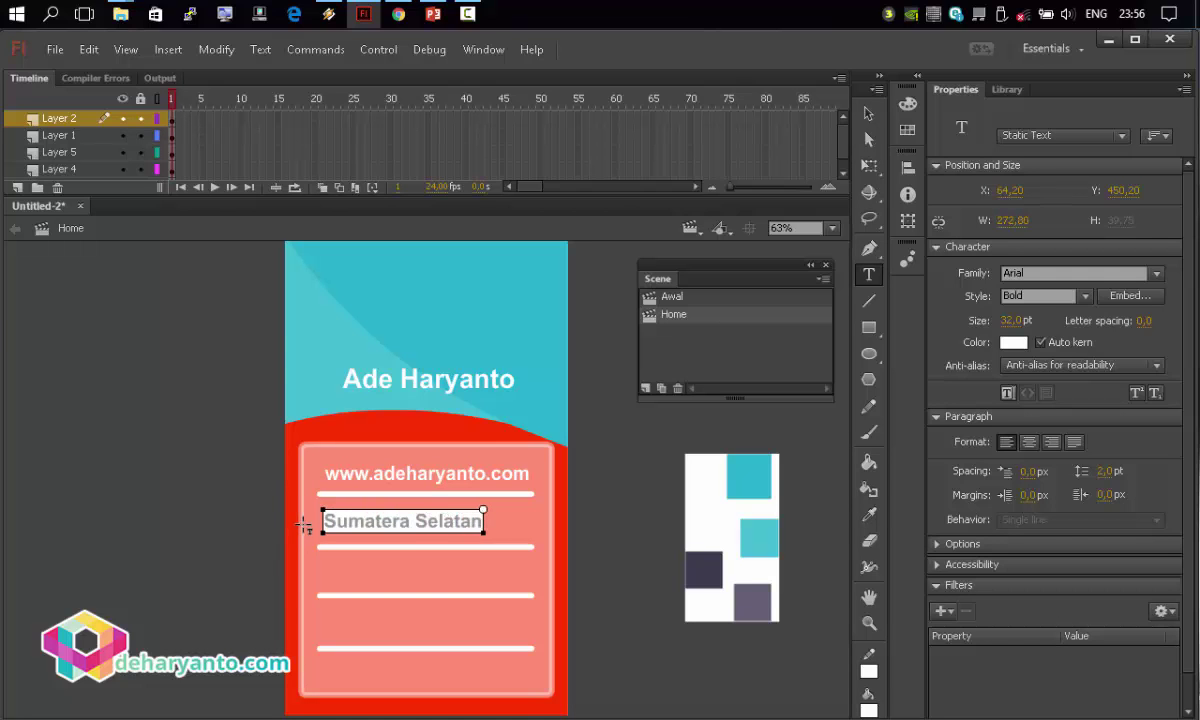
pyautogui.press('Escape')
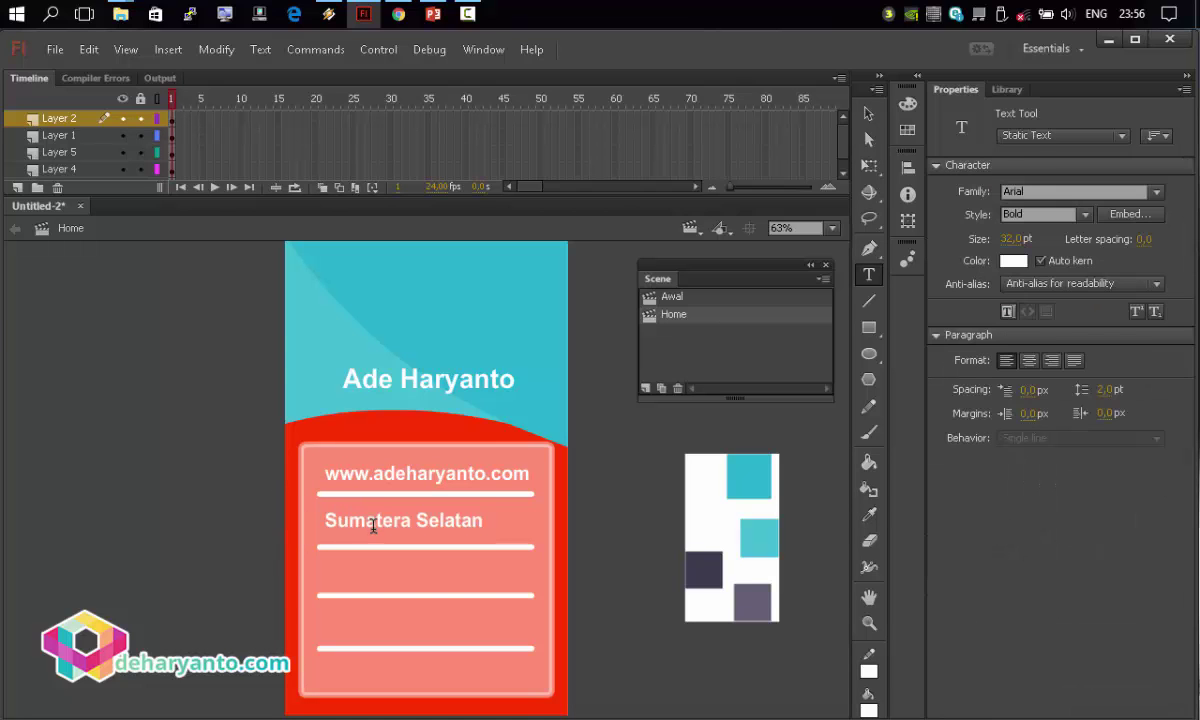
pyautogui.press('v')
pyautogui.click(370, 520)
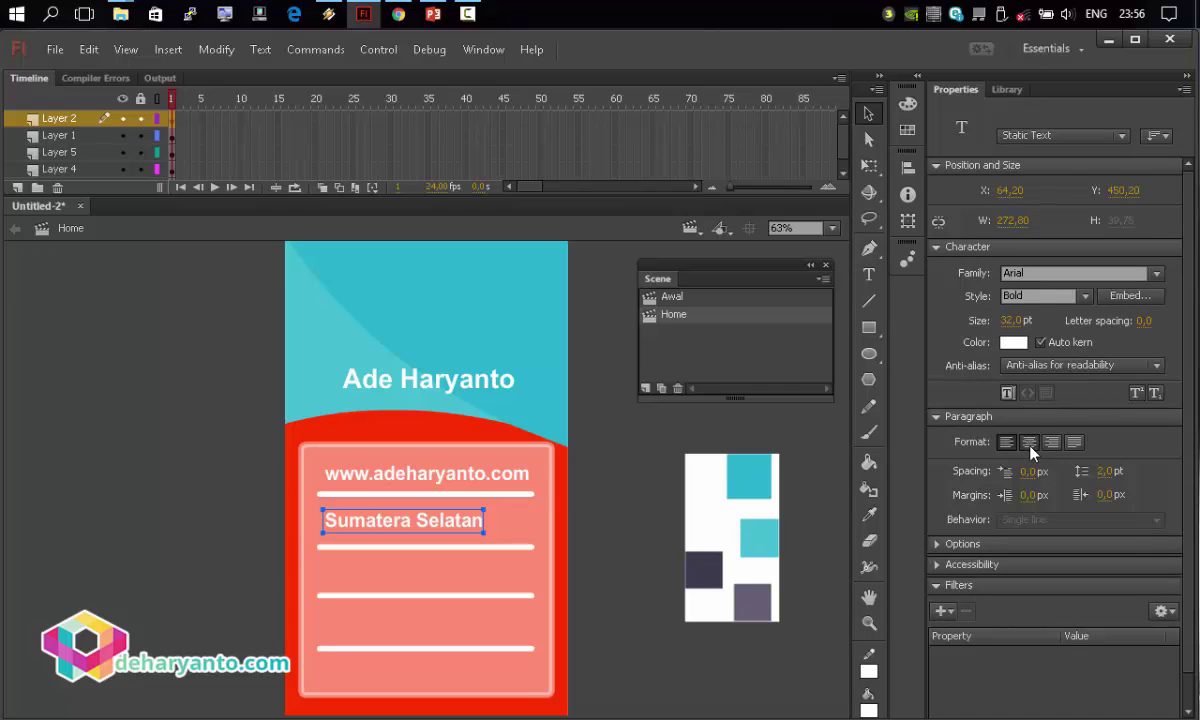
pyautogui.moveTo(466, 520); pyautogui.dragTo(488, 523)
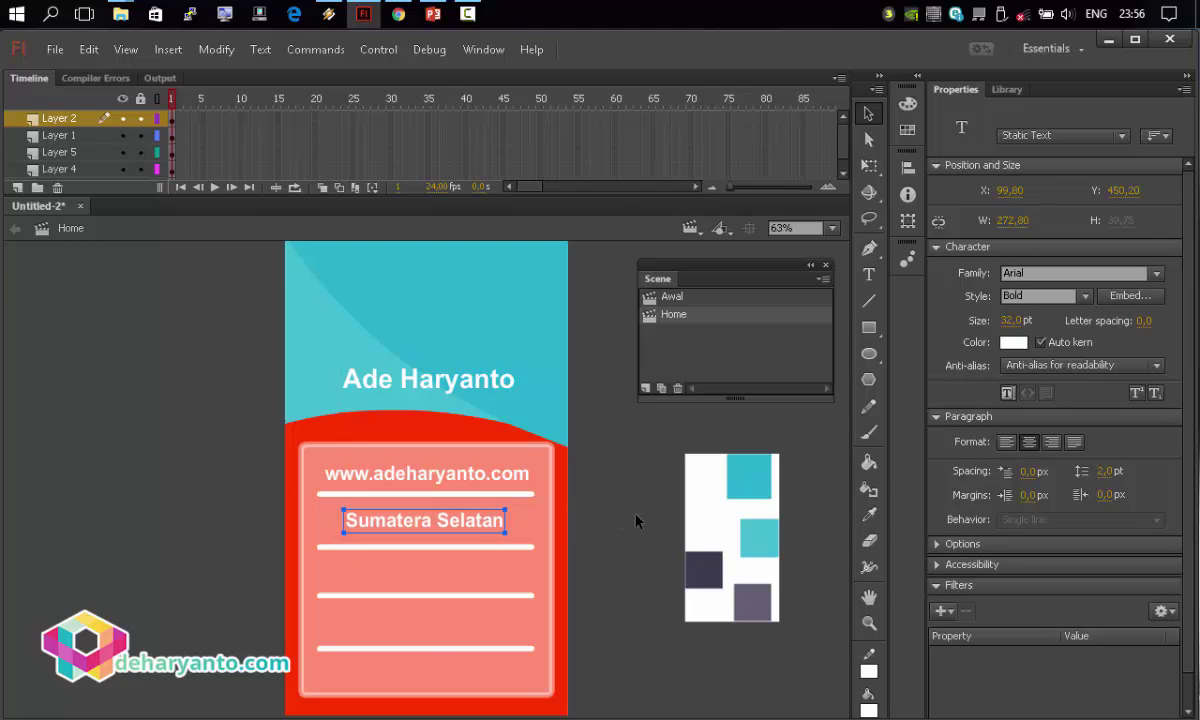
pyautogui.click(636, 521)
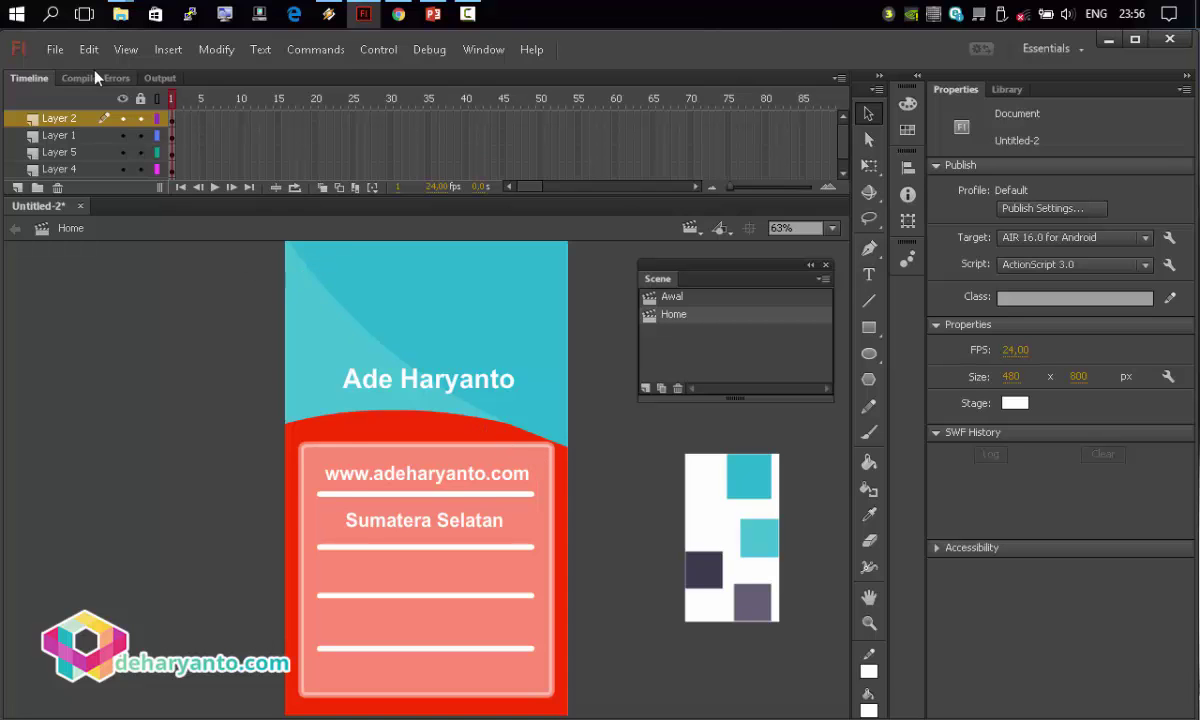
# Import the photo IMG_3708.JPG onto the stage, resolving the library conflict.
pyautogui.click(56, 49)
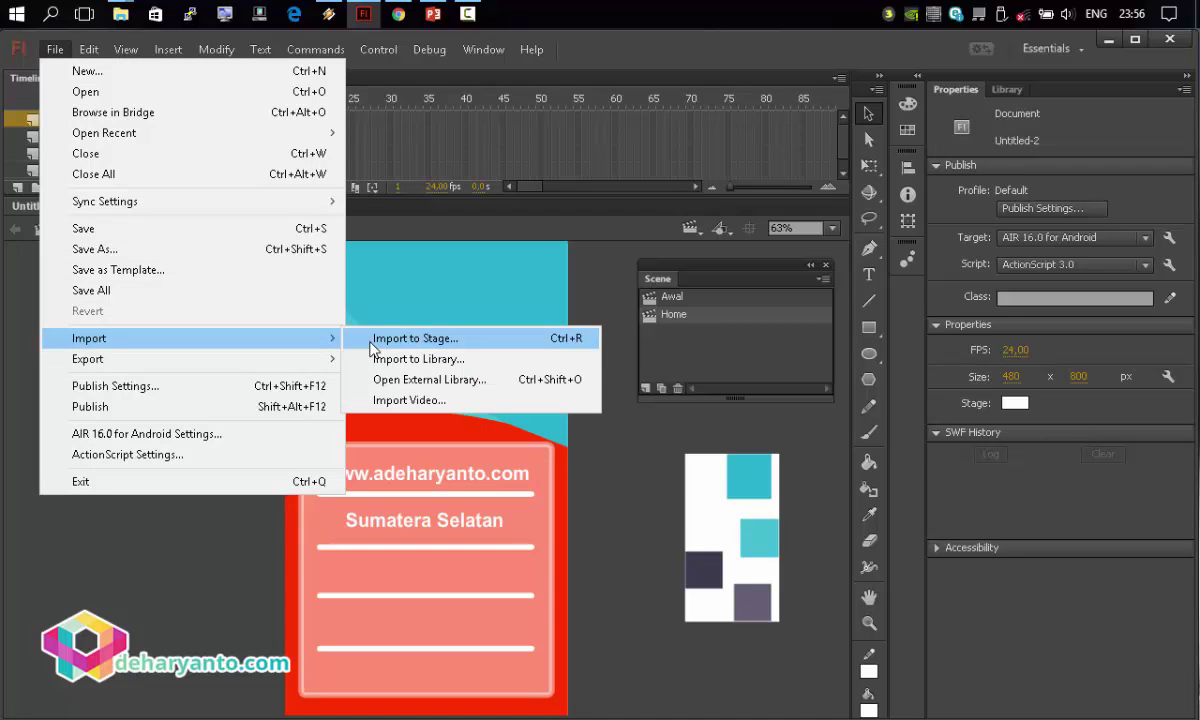
pyautogui.click(371, 340)
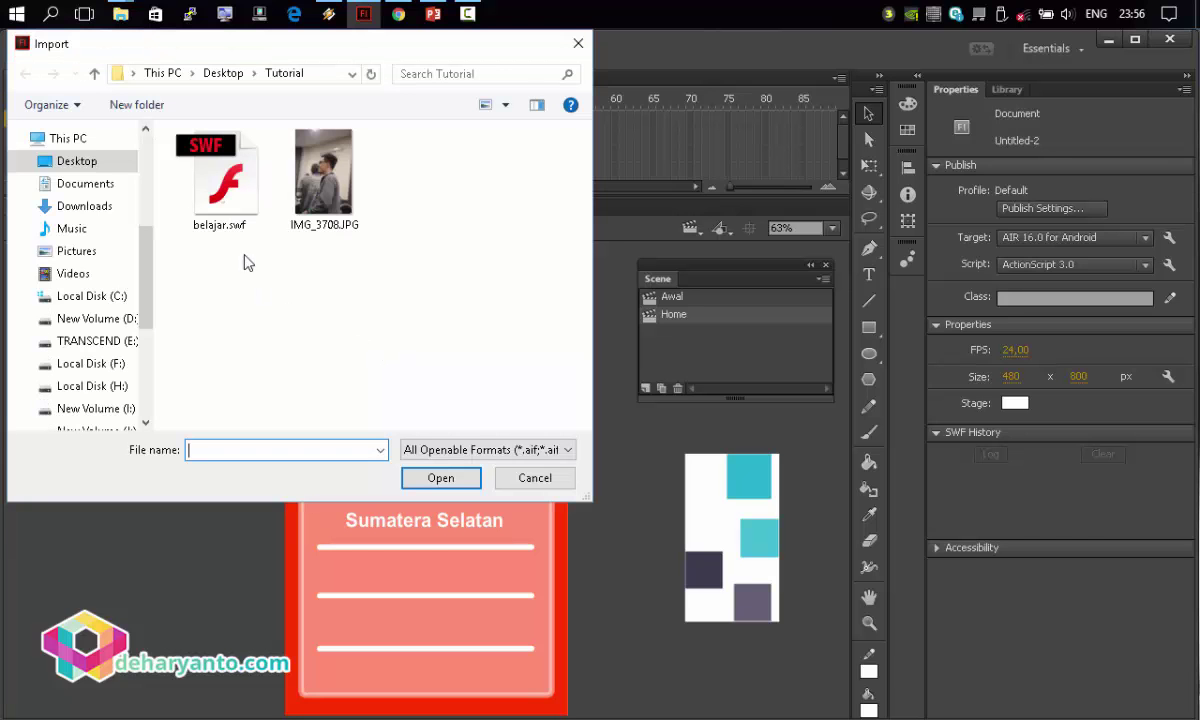
pyautogui.doubleClick(320, 203)
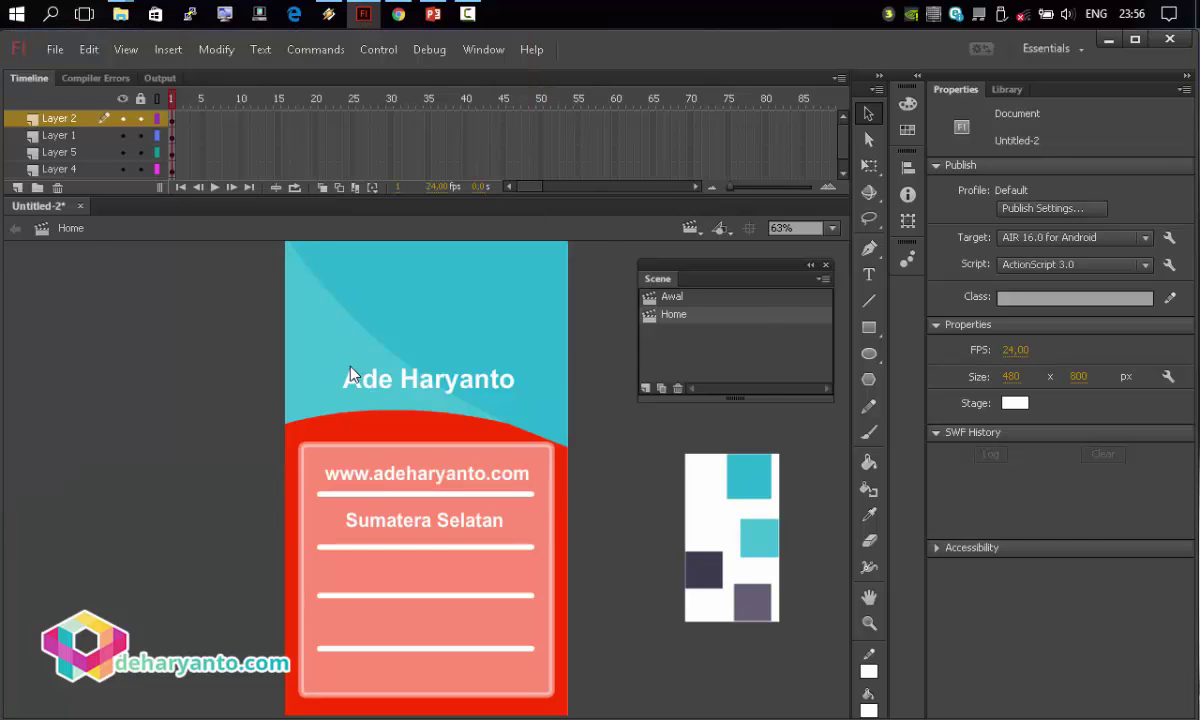
pyautogui.click(617, 421)
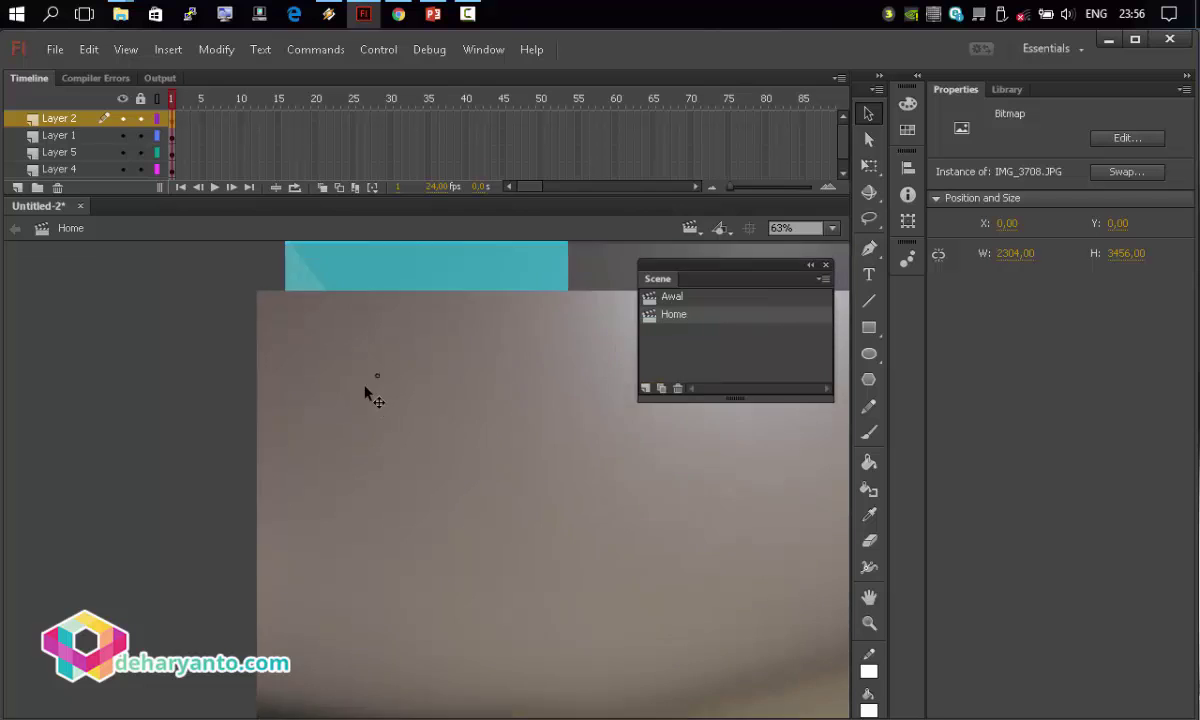
# Scale the photo to about 316×474, move it left of the stage, and break it apart.
pyautogui.click(868, 166)
pyautogui.moveTo(245, 299); pyautogui.dragTo(168, 304)
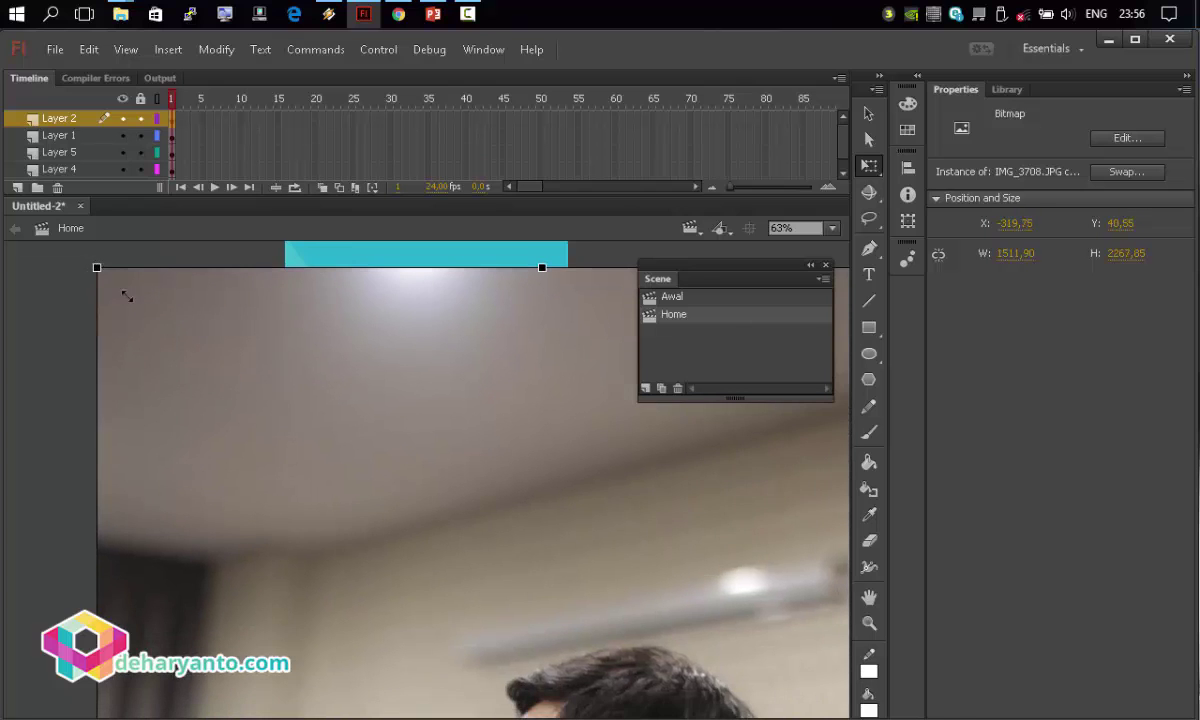
pyautogui.hotkey('ctrl', 'z')
pyautogui.moveTo(423, 693); pyautogui.dragTo(251, 390)
pyautogui.moveTo(293, 455); pyautogui.dragTo(93, 343)
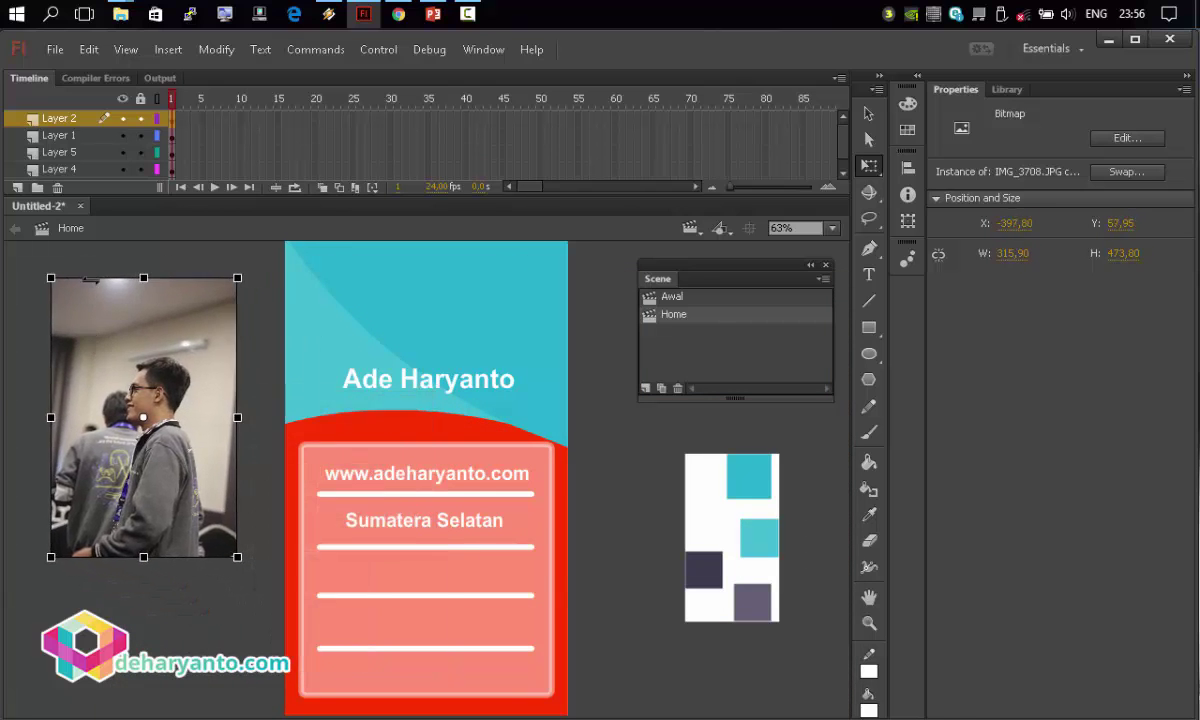
pyautogui.click(82, 239)
pyautogui.rightClick(131, 374)
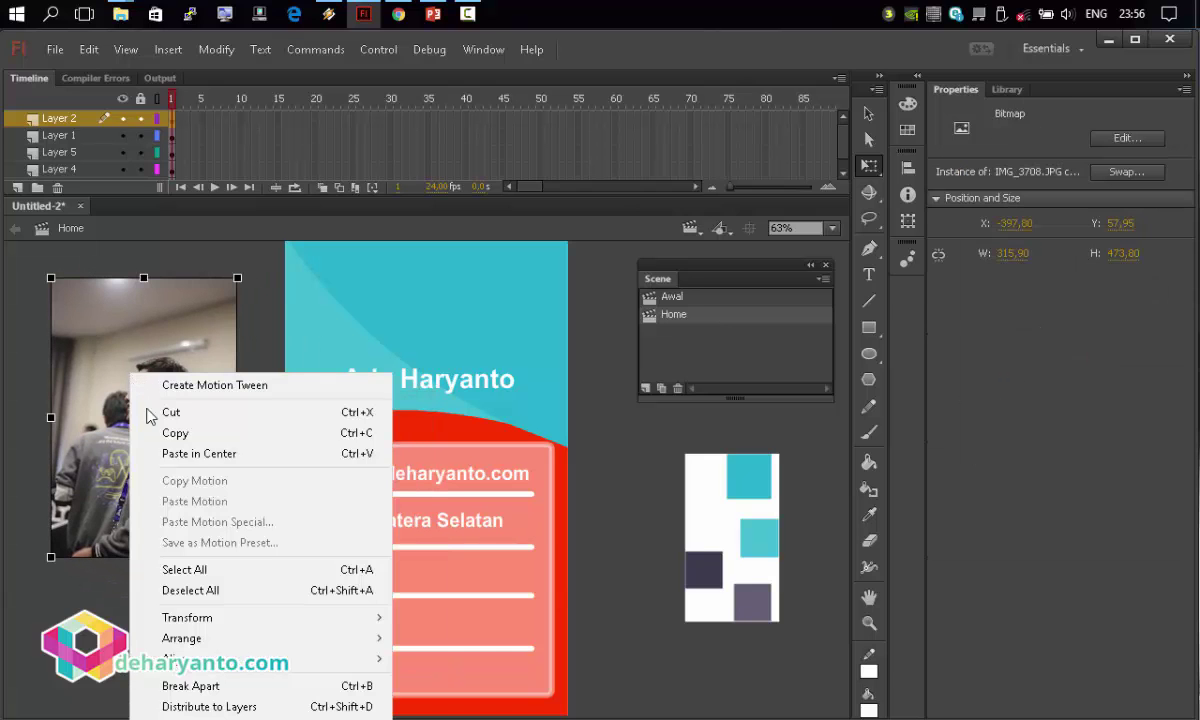
pyautogui.click(212, 687)
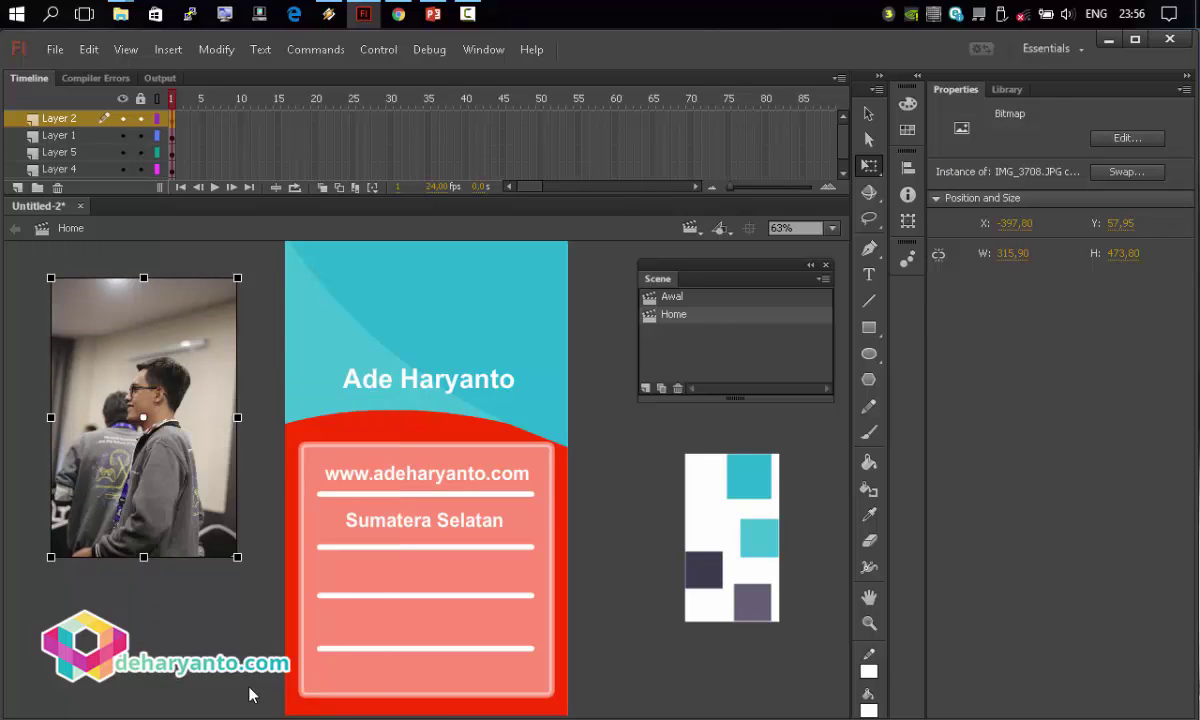
pyautogui.click(845, 400)
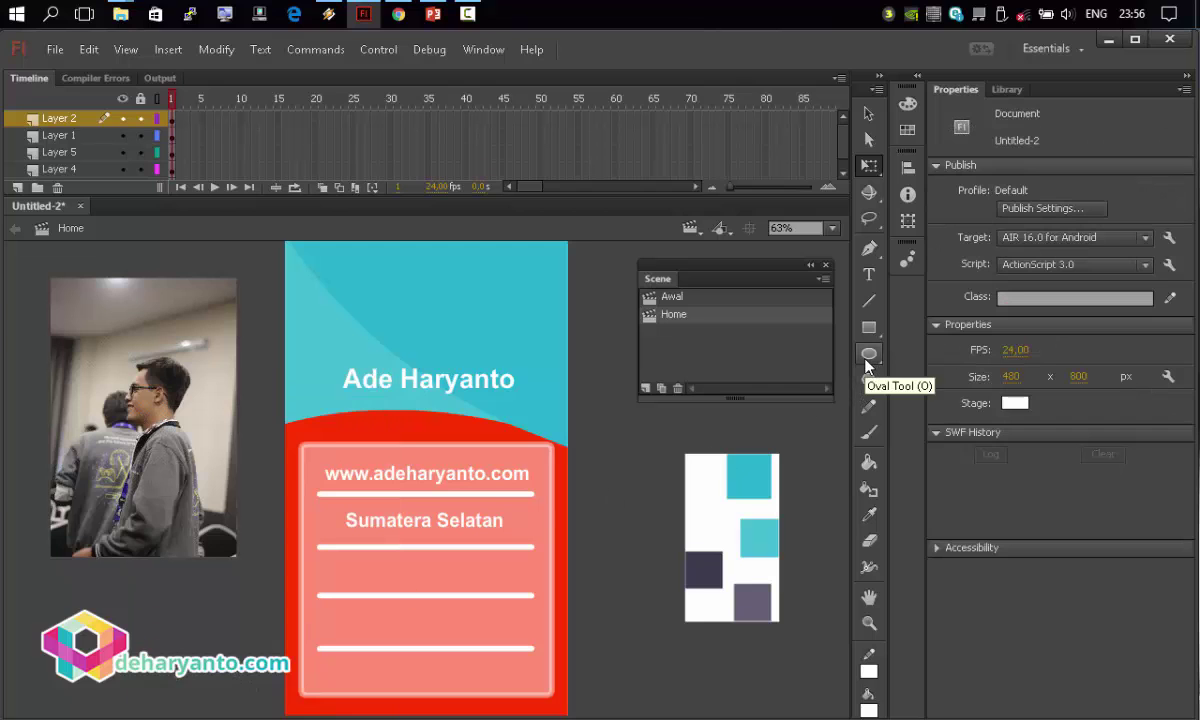
# Draw a black, no-fill circle outline over the photo's face.
pyautogui.click(867, 358)
pyautogui.click(1022, 191)
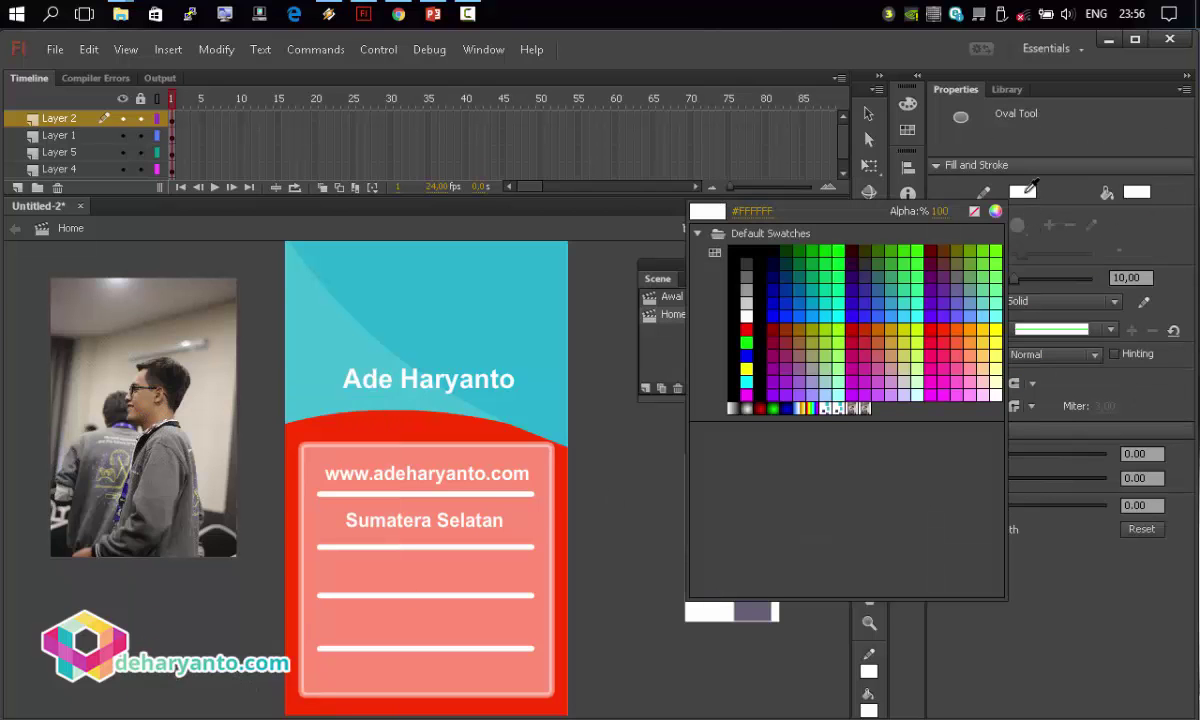
pyautogui.click(740, 265)
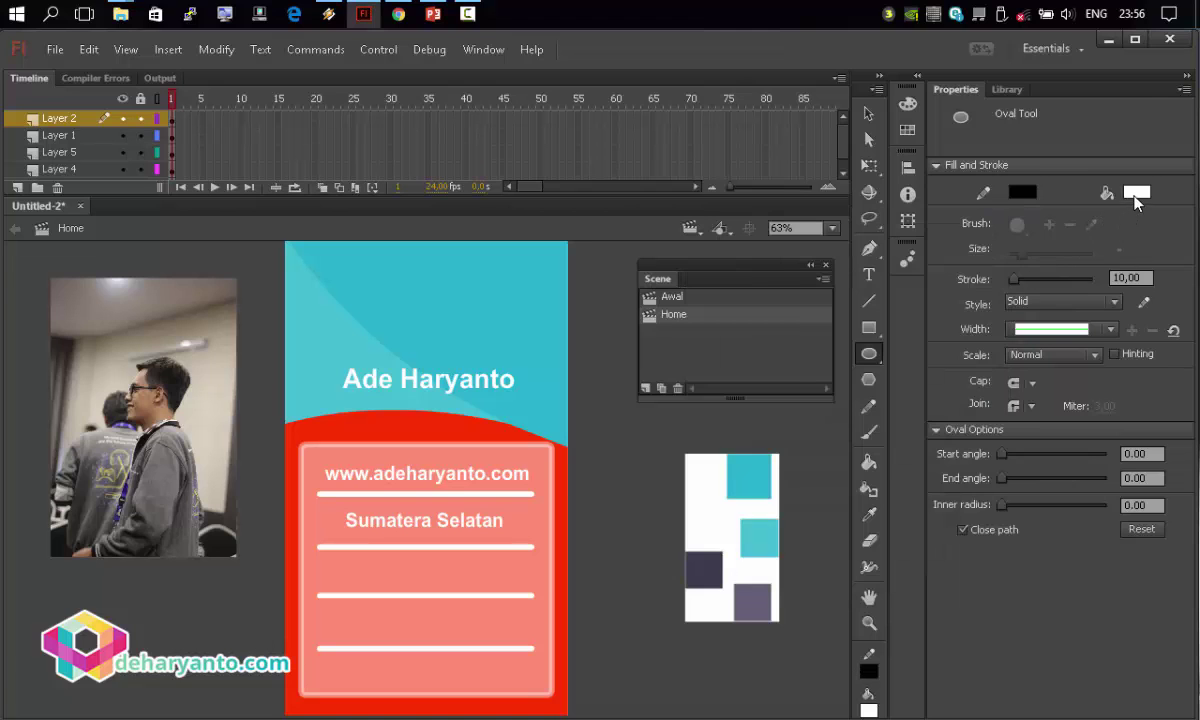
pyautogui.click(1136, 194)
pyautogui.click(1088, 211)
pyautogui.moveTo(83, 340); pyautogui.dragTo(203, 483)
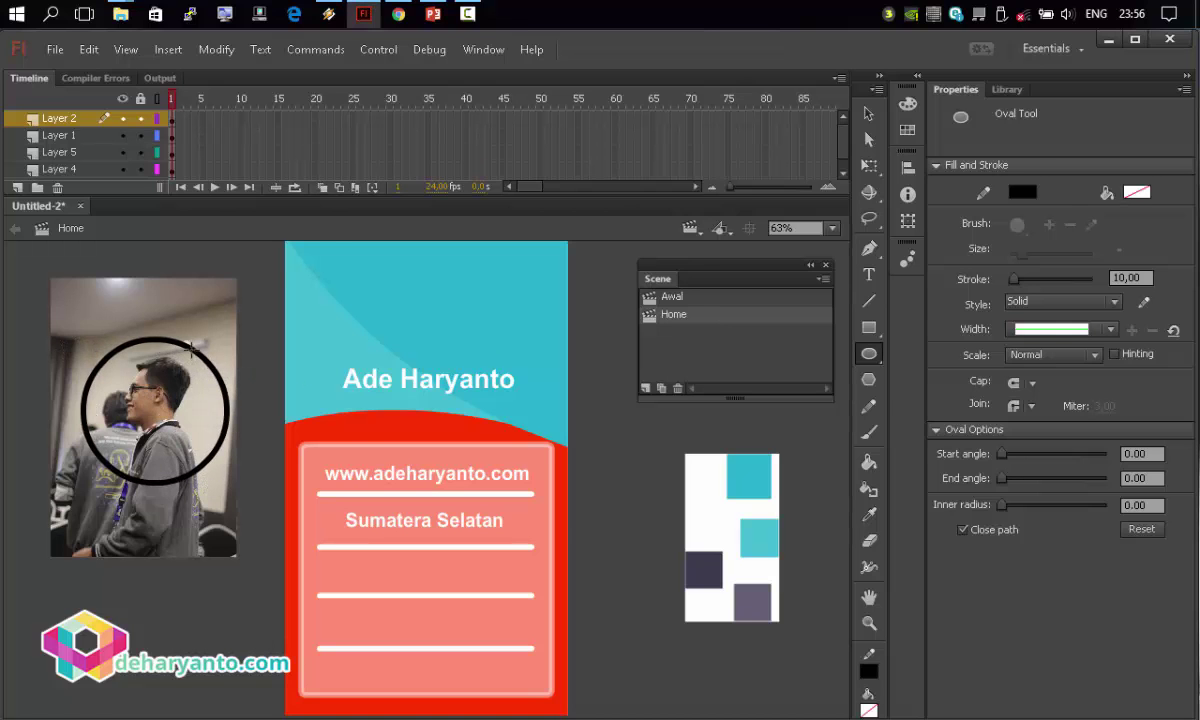
# Move the circular photo crop onto the card, shrink it, and centre it horizontally.
pyautogui.click(869, 113)
pyautogui.click(178, 400)
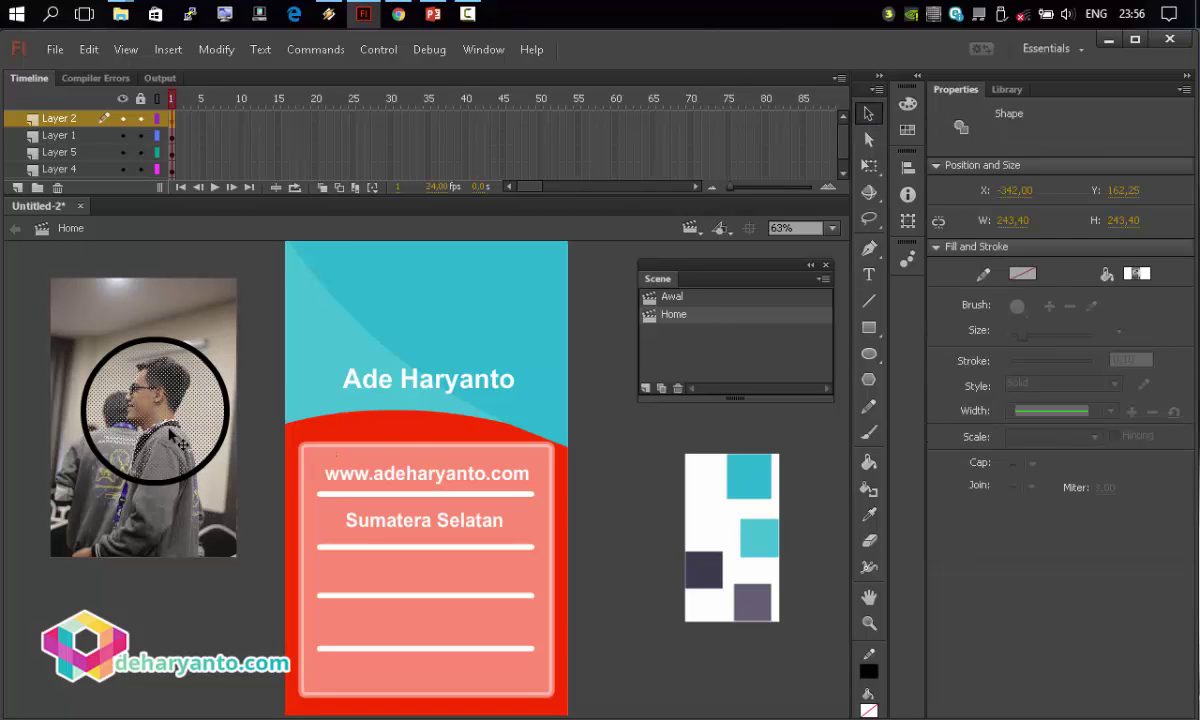
pyautogui.moveTo(173, 386); pyautogui.dragTo(464, 313)
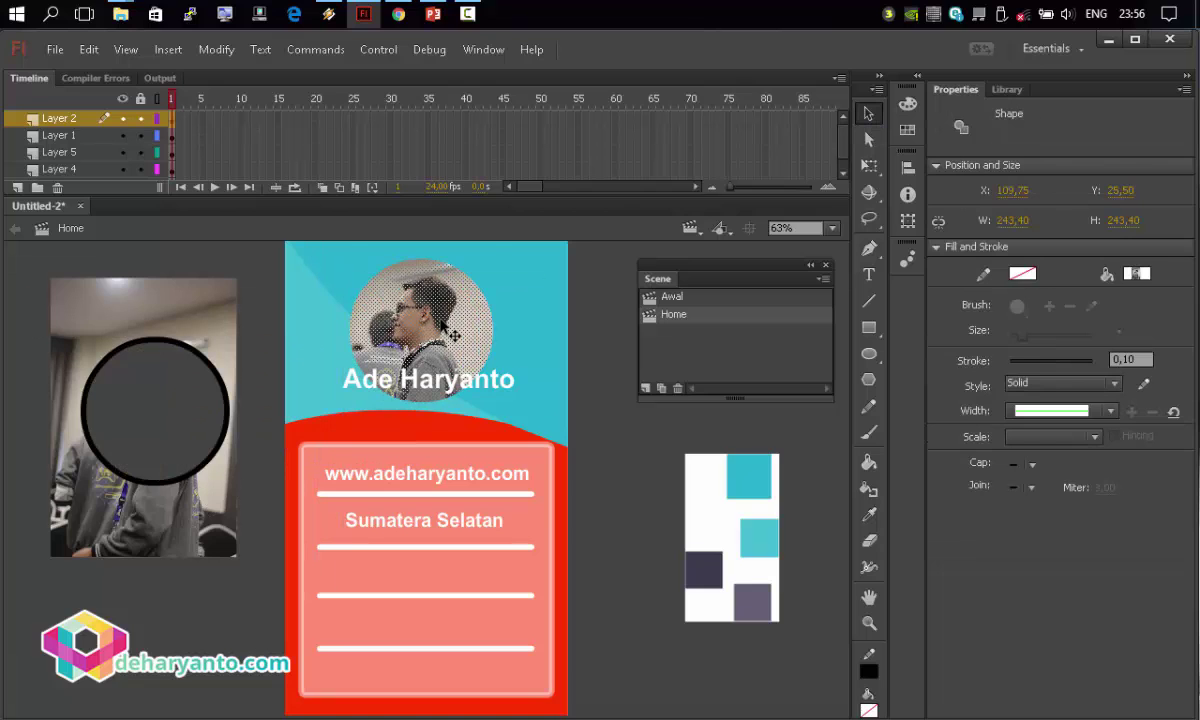
pyautogui.click(878, 167)
pyautogui.click(395, 370)
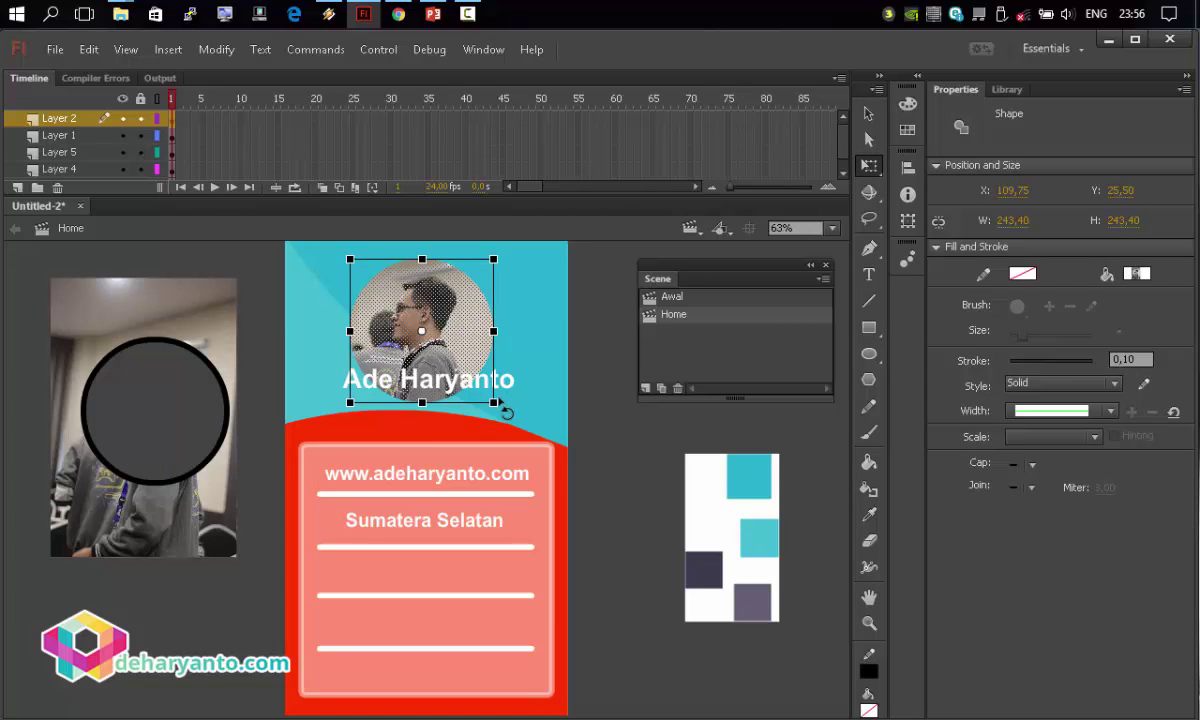
pyautogui.moveTo(493, 401); pyautogui.dragTo(447, 330)
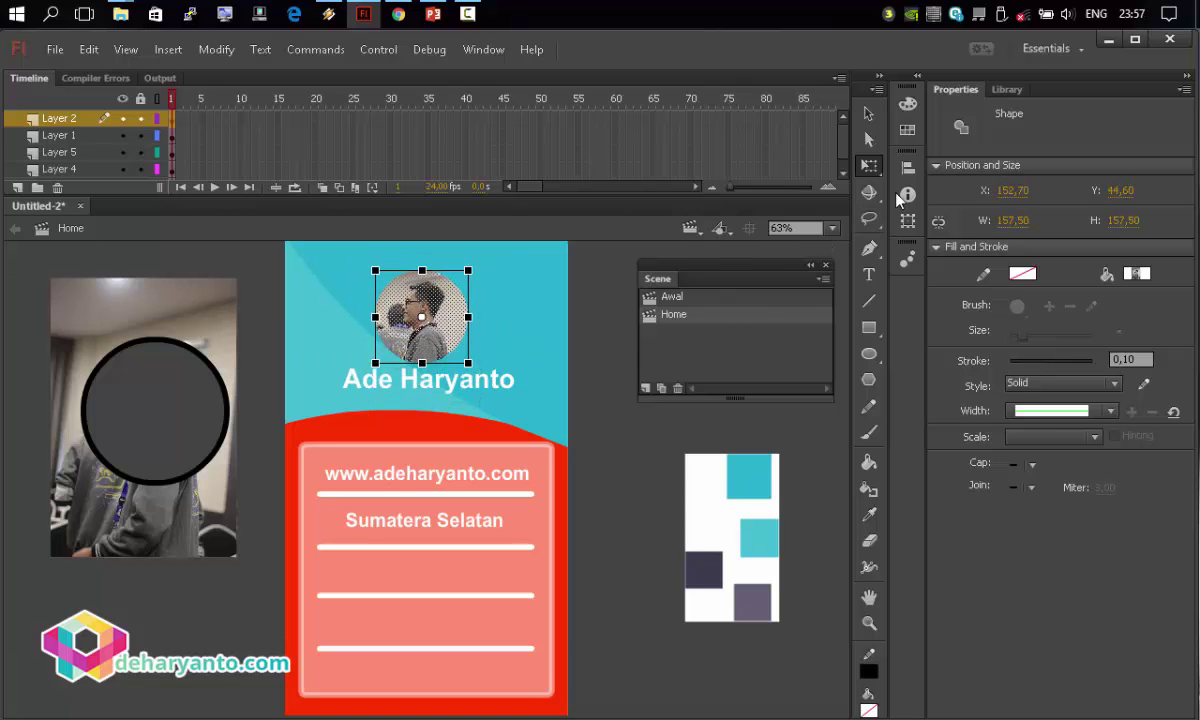
pyautogui.hotkey('ctrl', 'k')
pyautogui.click(833, 243)
pyautogui.click(592, 442)
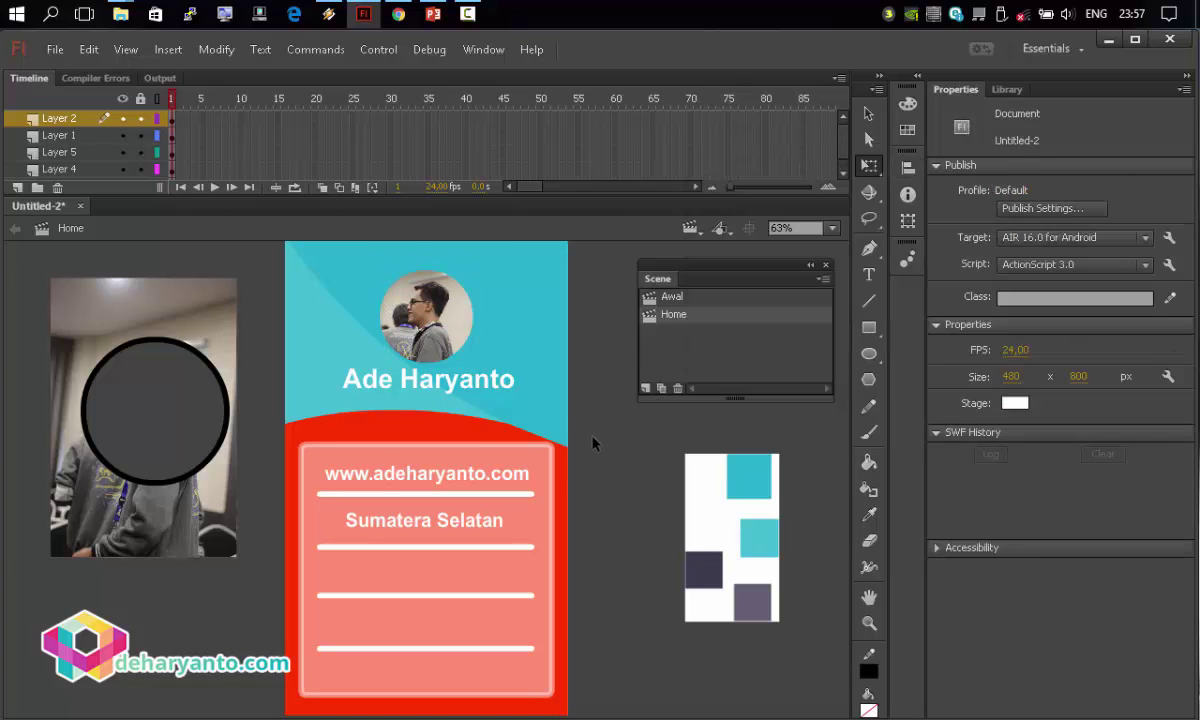
# Move the name text slightly lower beneath the avatar.
pyautogui.click(453, 391)
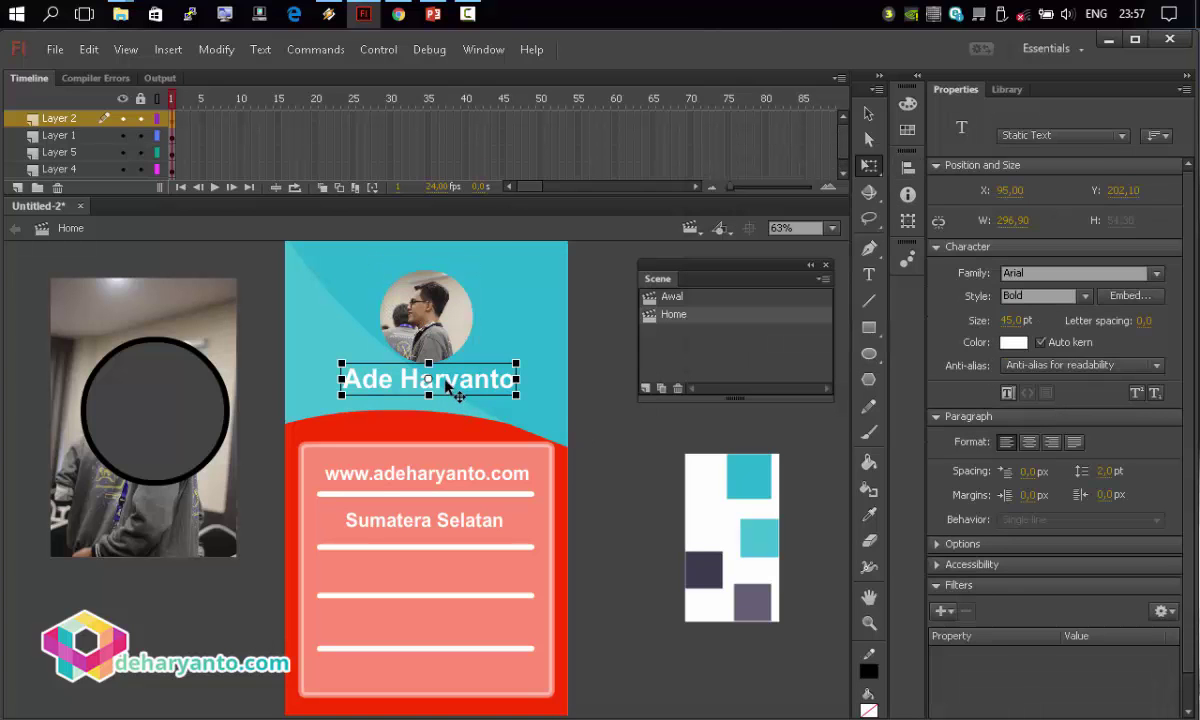
pyautogui.moveTo(447, 385); pyautogui.dragTo(447, 393)
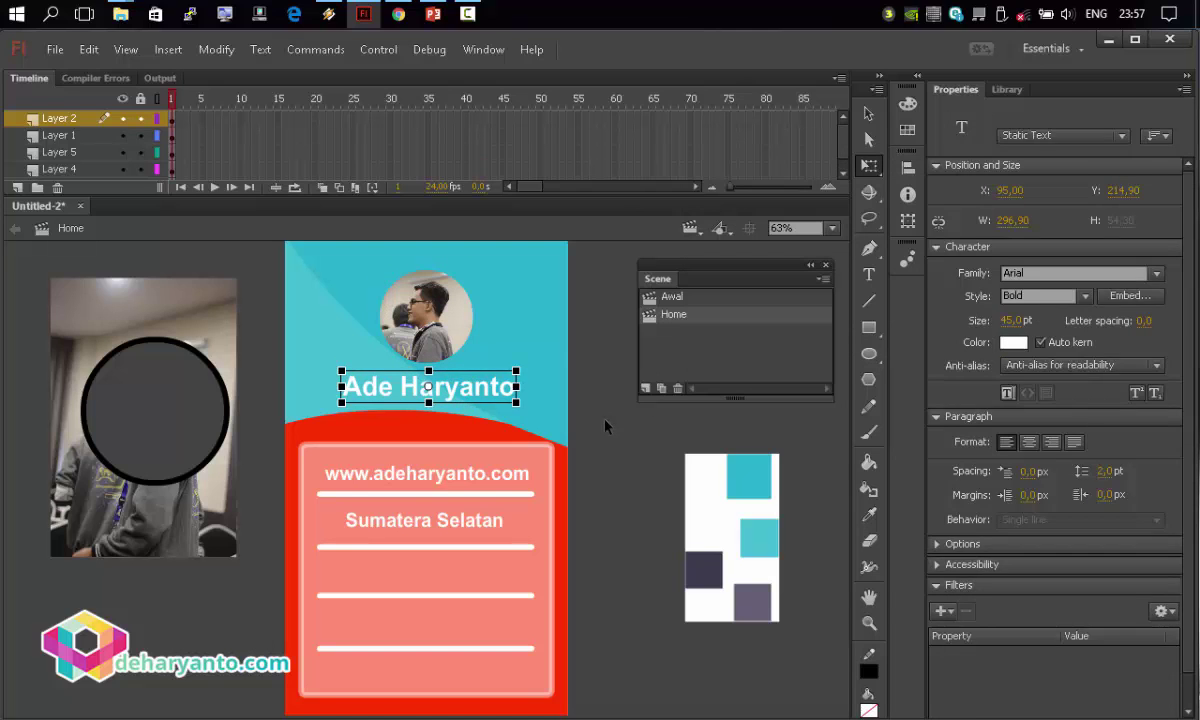
pyautogui.click(588, 482)
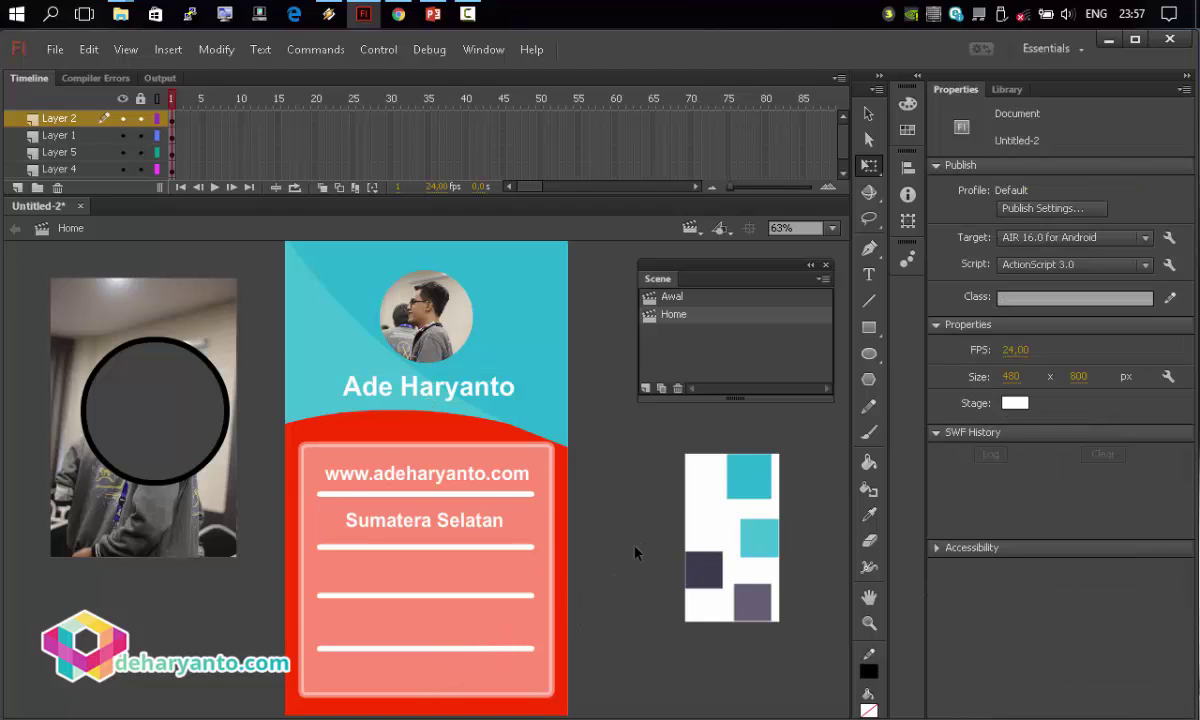
pyautogui.click(869, 327)
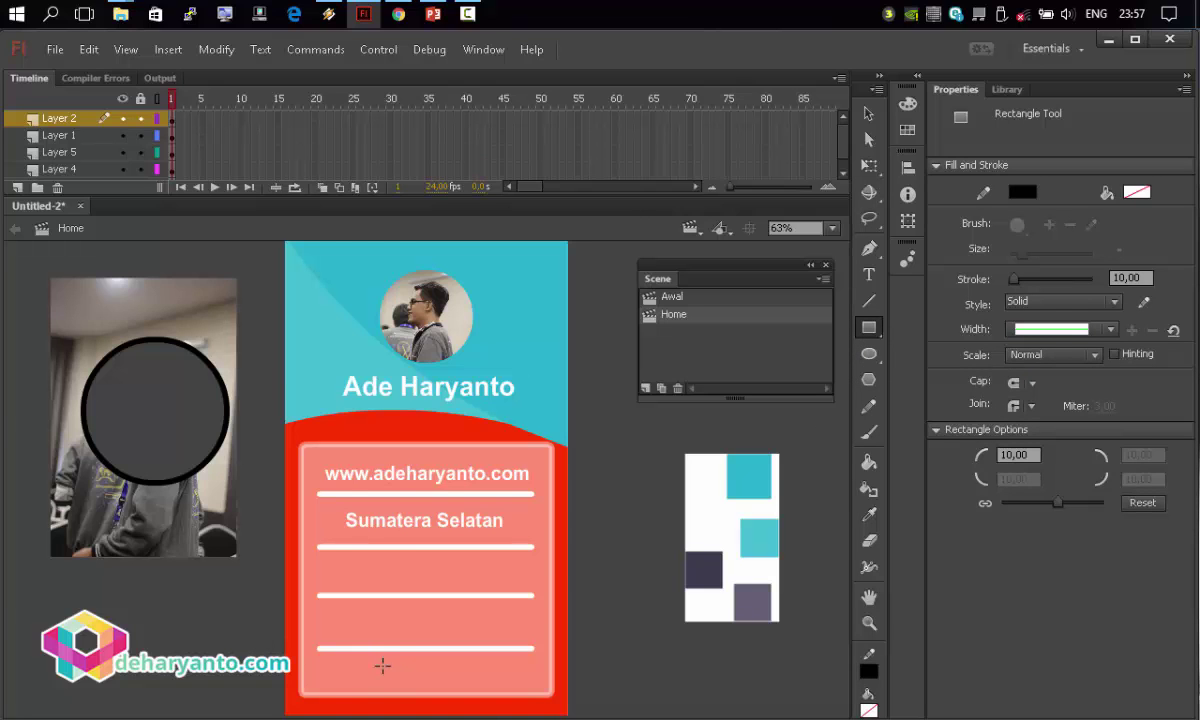
# In the Awal scene, lock Layers 1 and 3 and copy the Mulai button.
pyautogui.click(868, 111)
pyautogui.click(689, 228)
pyautogui.click(712, 240)
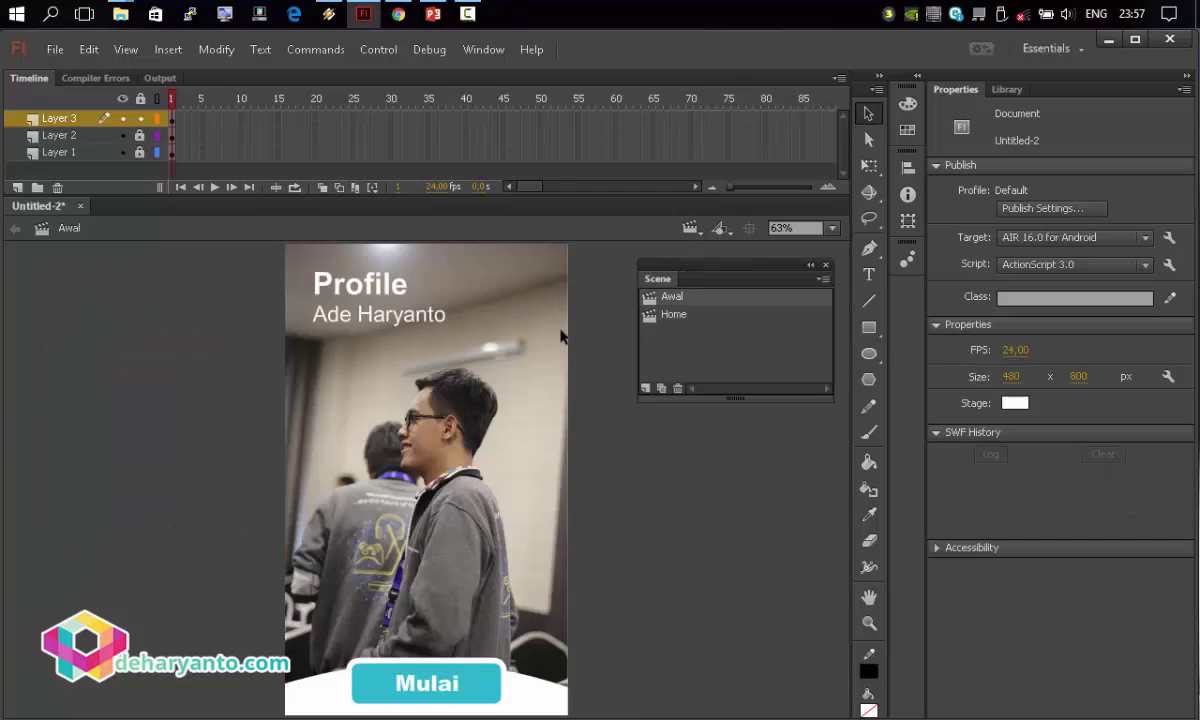
pyautogui.click(140, 99)
pyautogui.click(426, 652)
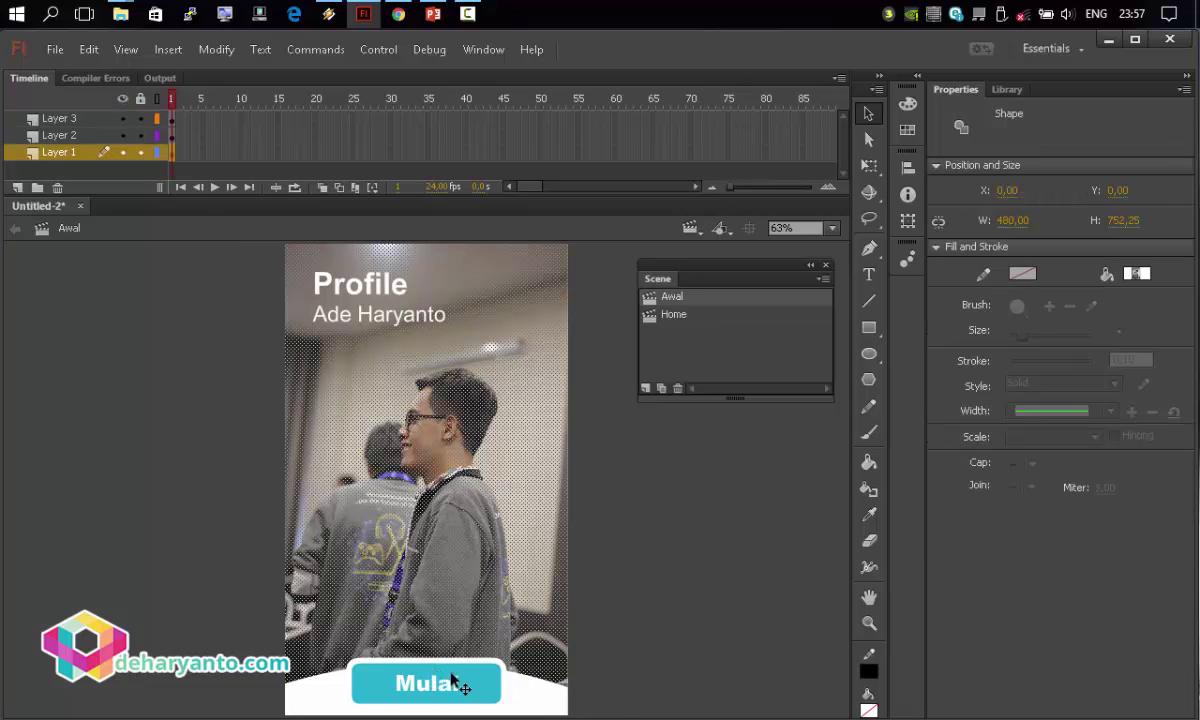
pyautogui.click(418, 663)
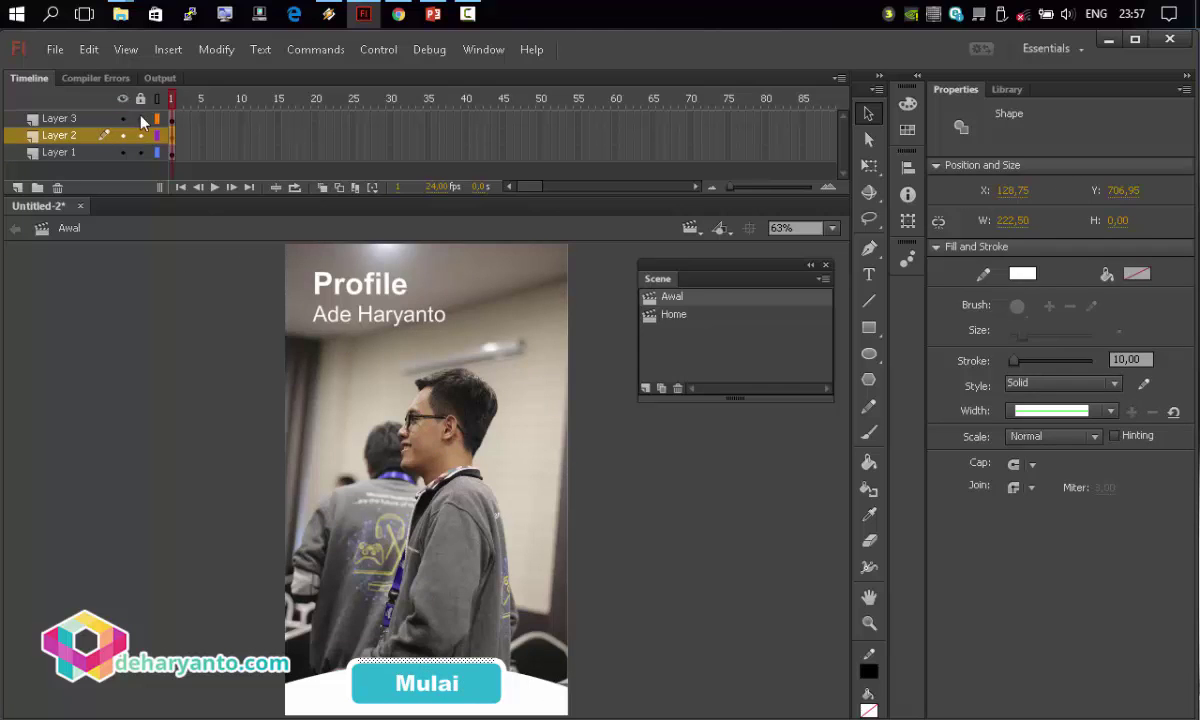
pyautogui.click(139, 152)
pyautogui.click(139, 118)
pyautogui.moveTo(253, 570); pyautogui.dragTo(545, 652)
pyautogui.rightClick(458, 682)
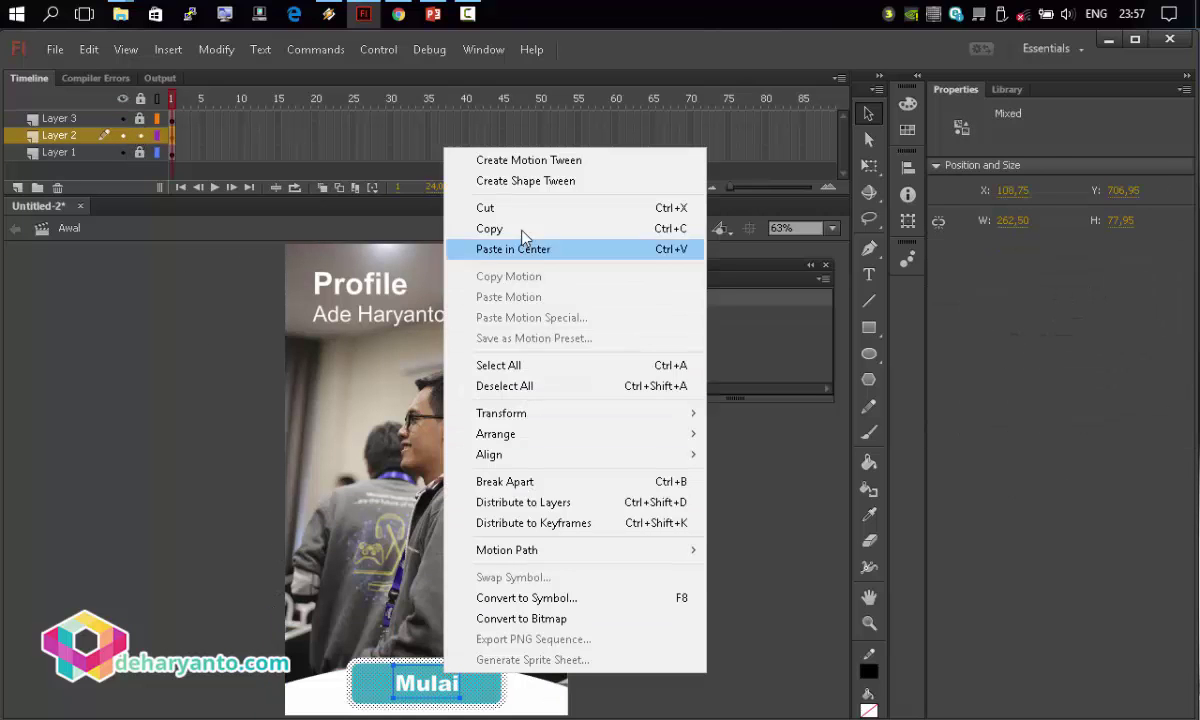
pyautogui.press('Escape')
# In the Home scene, add Layer 6 and paste the button in place.
pyautogui.click(664, 315)
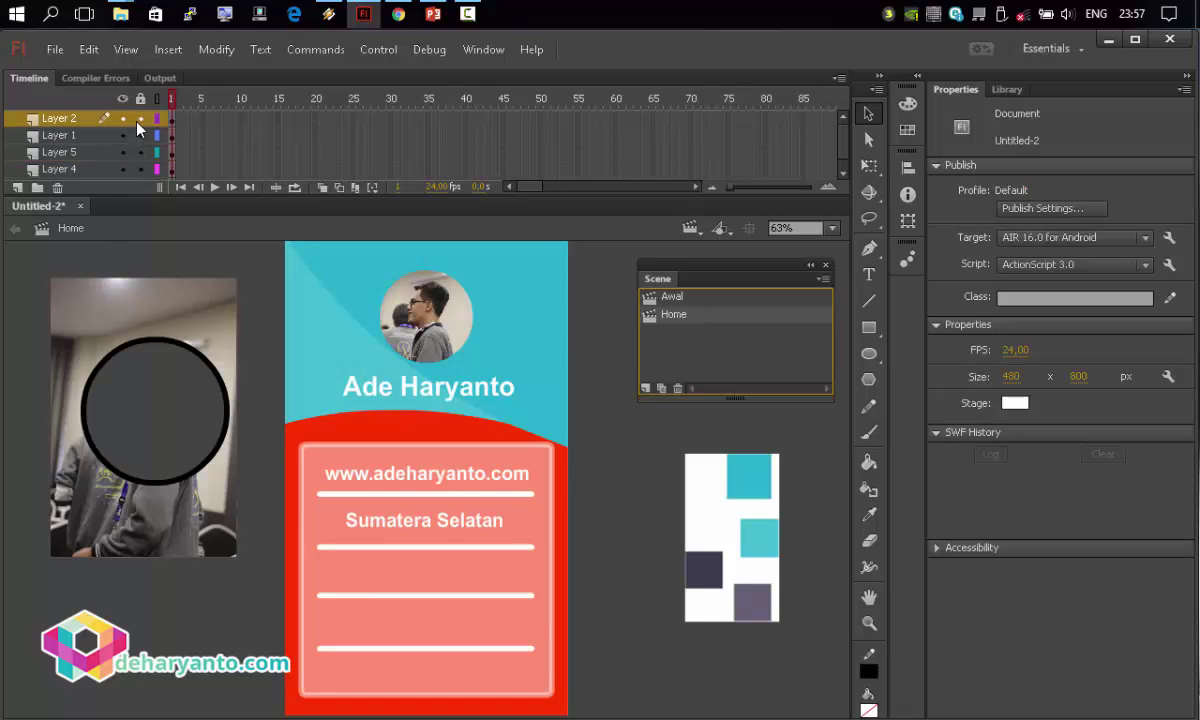
pyautogui.moveTo(140, 169); pyautogui.dragTo(137, 118)
pyautogui.click(17, 187)
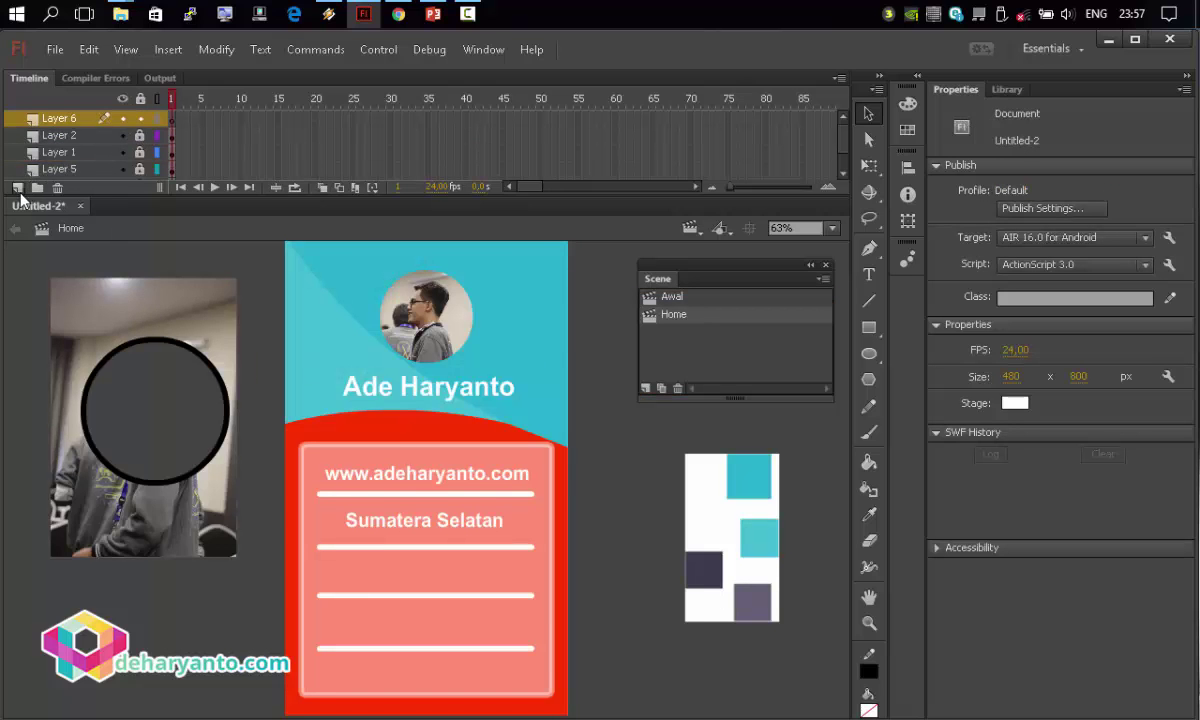
pyautogui.rightClick(237, 362)
pyautogui.click(292, 408)
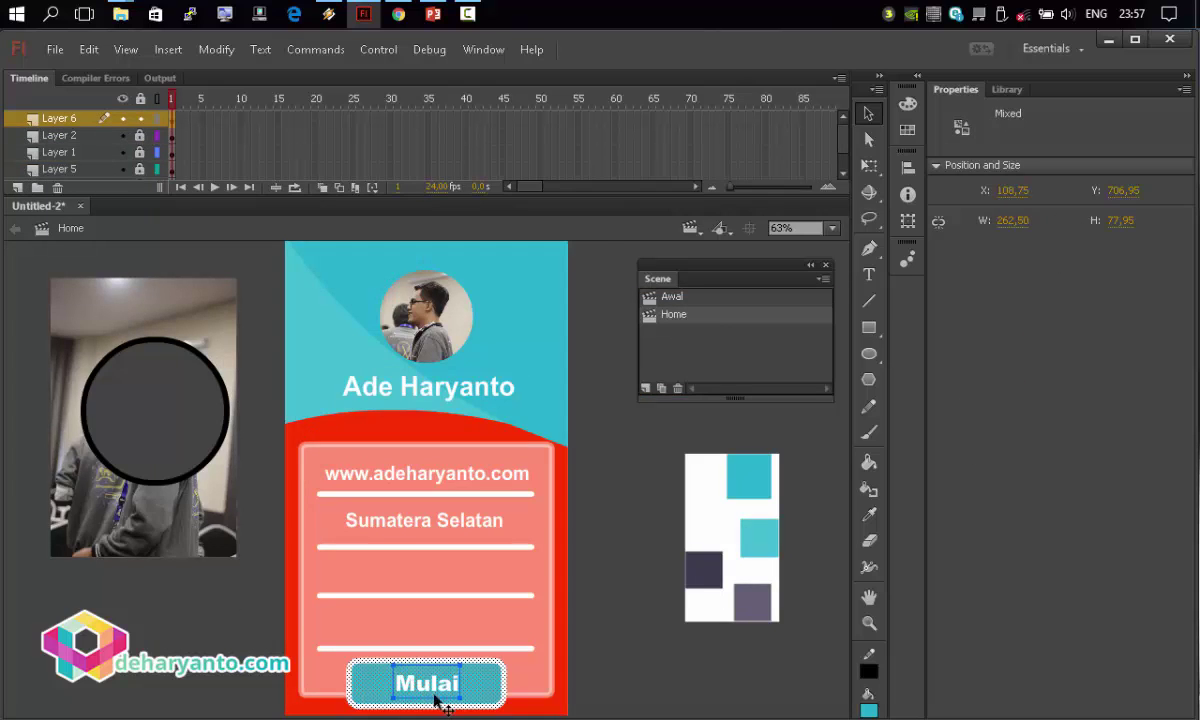
pyautogui.click(611, 683)
# Change the pasted button's label from Mulai to 'Kembali'.
pyautogui.doubleClick(455, 688)
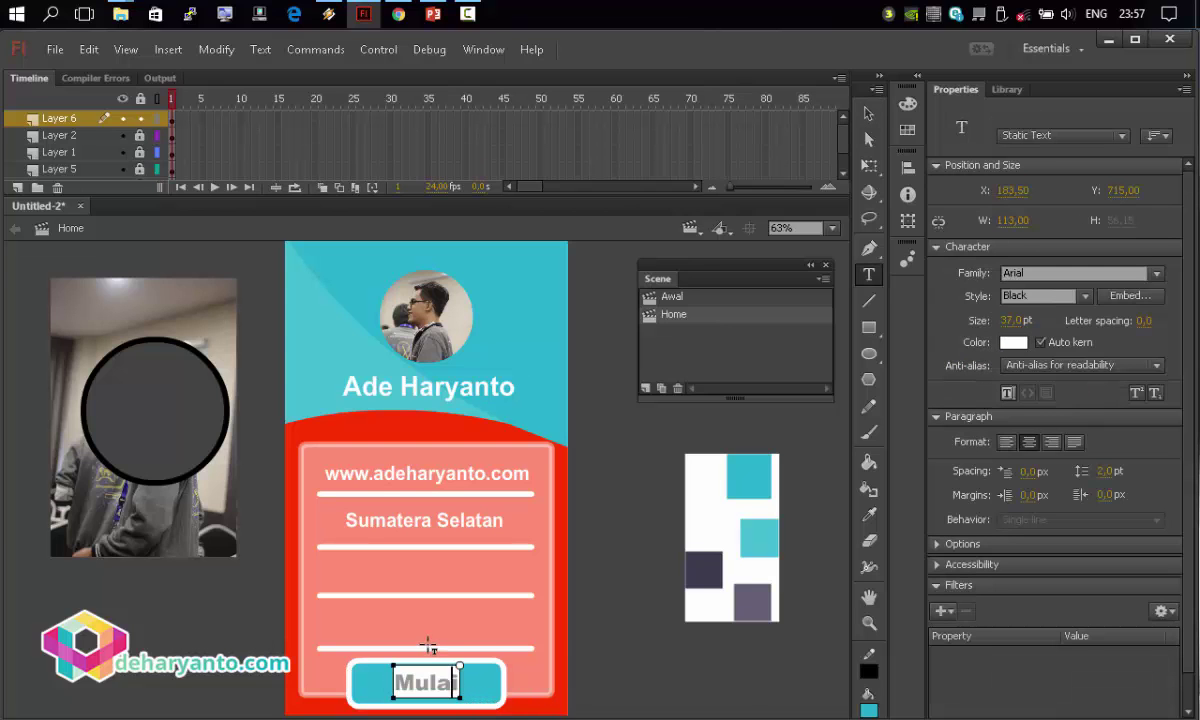
pyautogui.press('BackSpace')
pyautogui.press('BackSpace')
pyautogui.press('BackSpace')
pyautogui.press('BackSpace')
pyautogui.press('BackSpace')
pyautogui.write('Kembali')
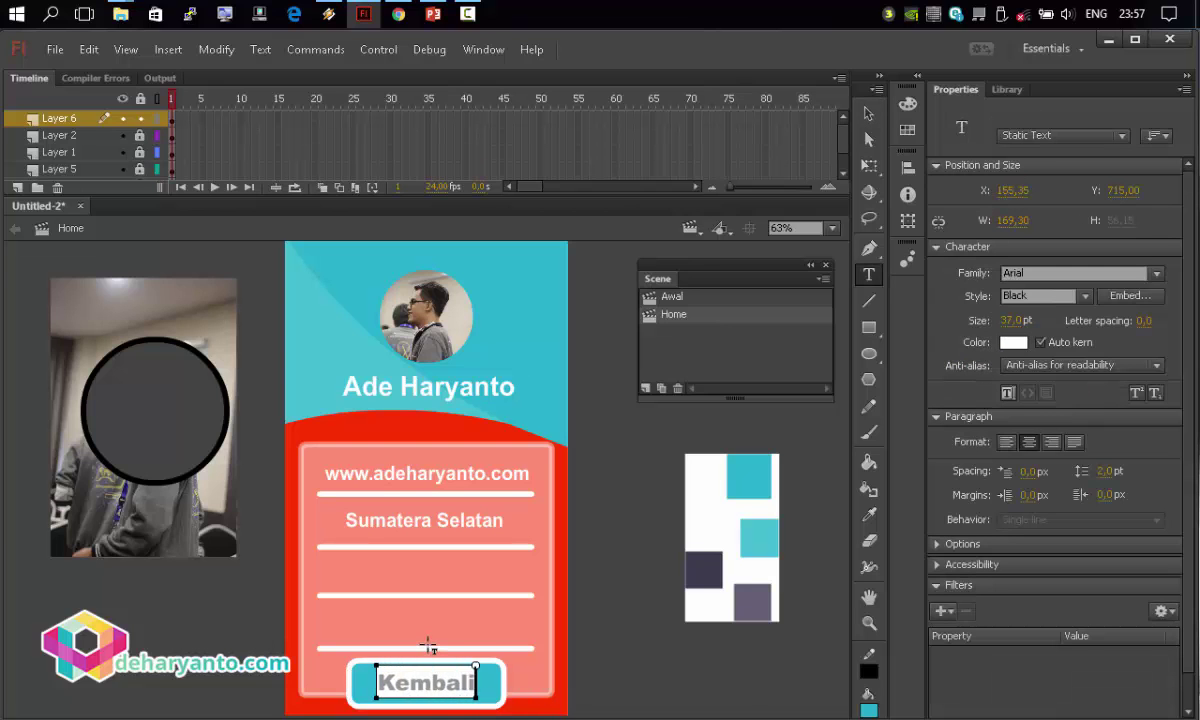
pyautogui.press('Escape')
pyautogui.press('v')
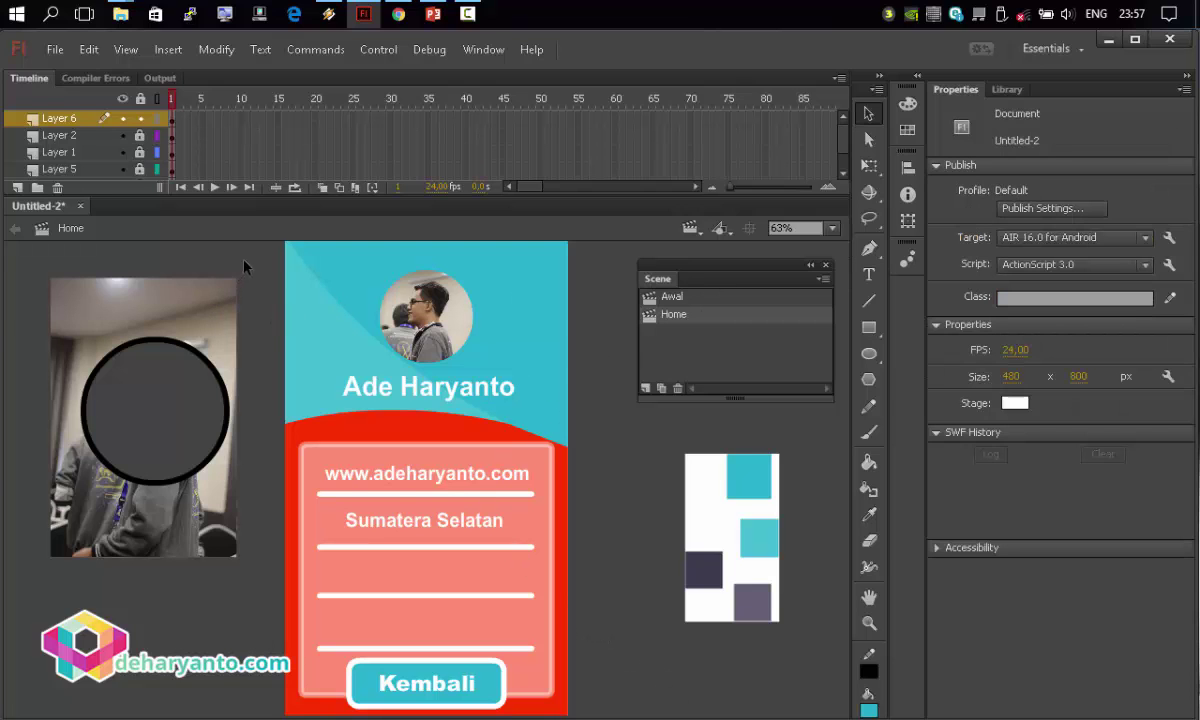
# Unlock the Home layers and delete the leftover photo, circle and square graphic.
pyautogui.moveTo(244, 266); pyautogui.dragTo(6, 545)
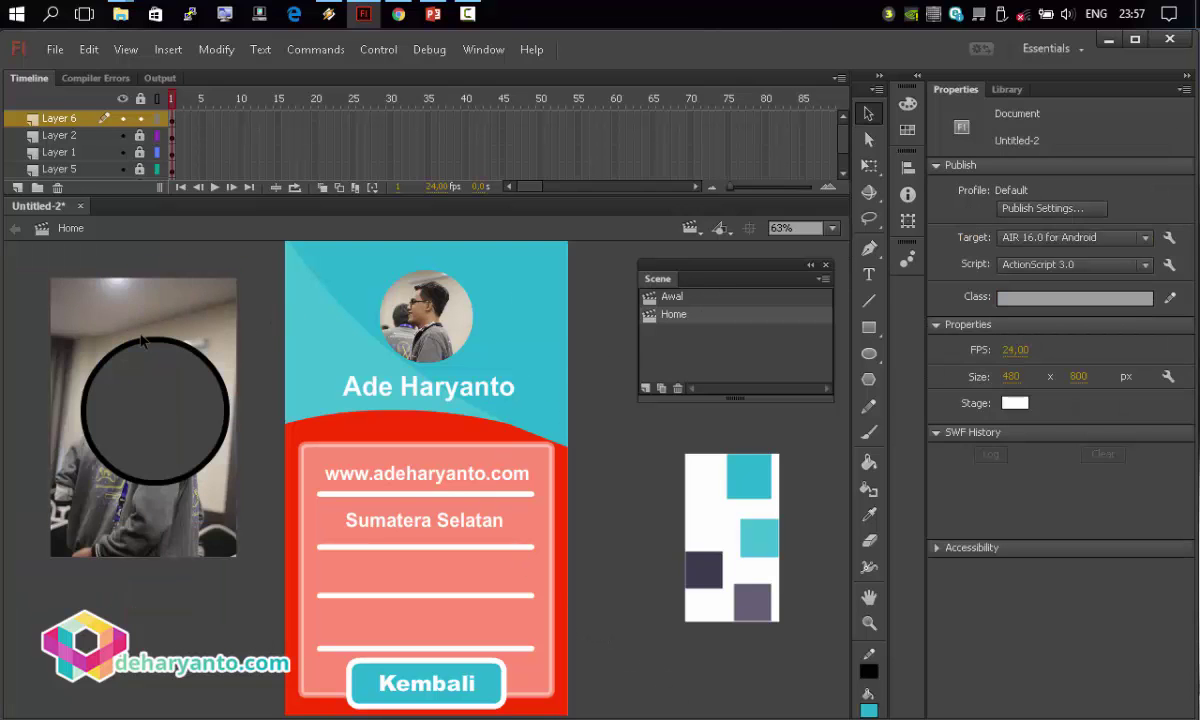
pyautogui.click(136, 97)
pyautogui.moveTo(250, 257); pyautogui.dragTo(20, 640)
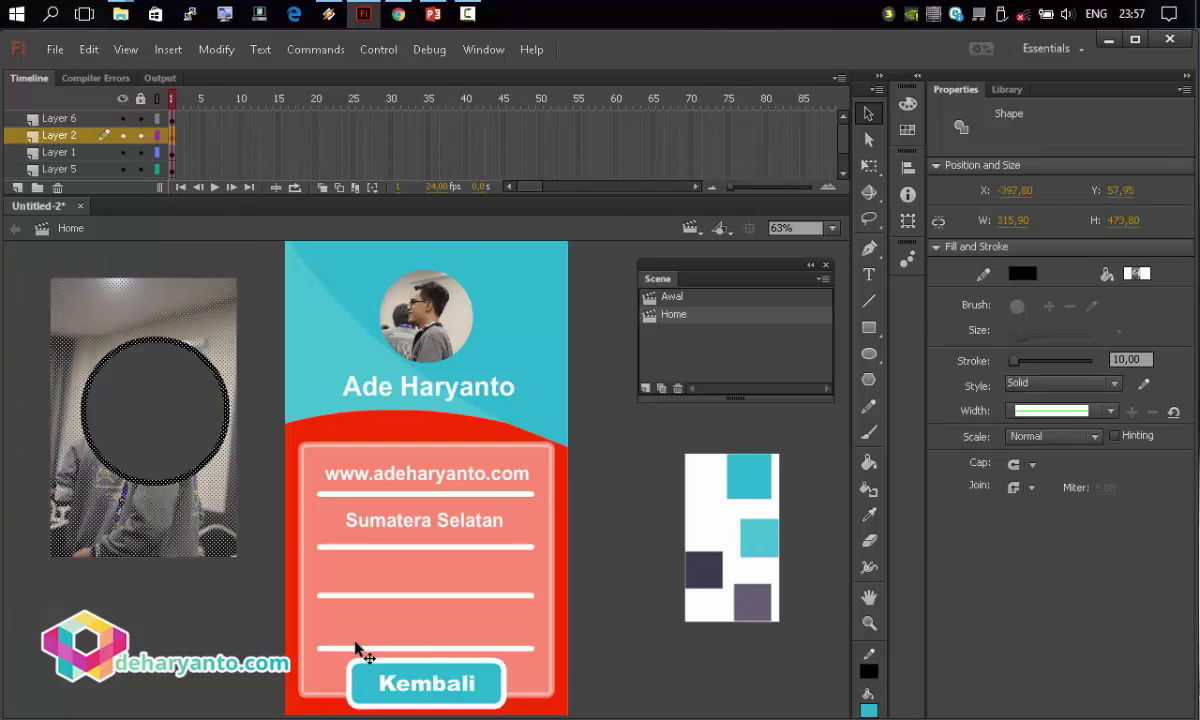
pyautogui.press('Delete')
pyautogui.click(707, 513)
pyautogui.press('Delete')
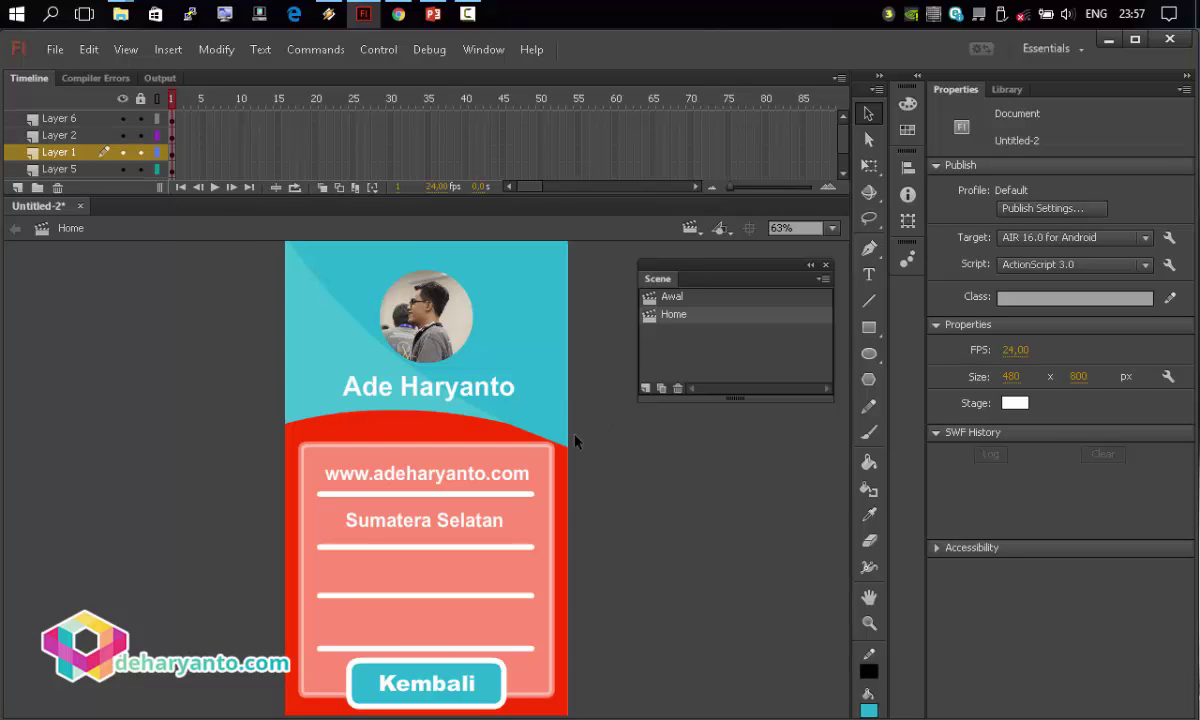
# Switch to the Awal scene.
pyautogui.click(690, 228)
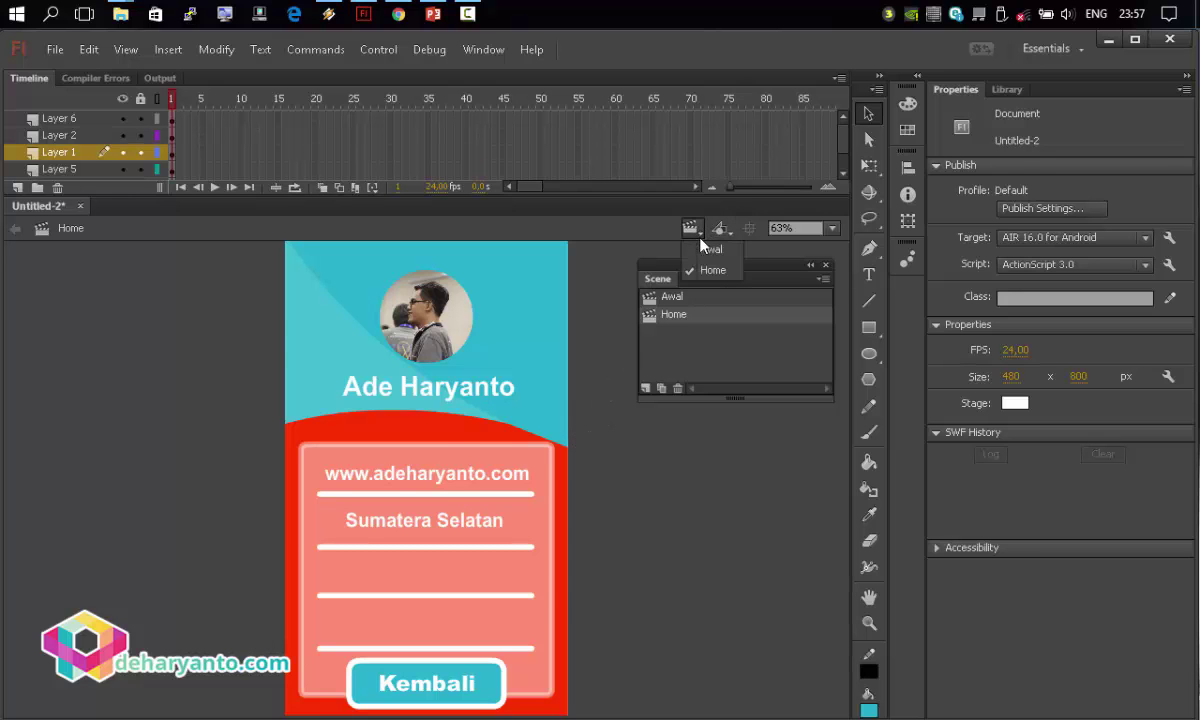
pyautogui.click(700, 248)
pyautogui.click(646, 490)
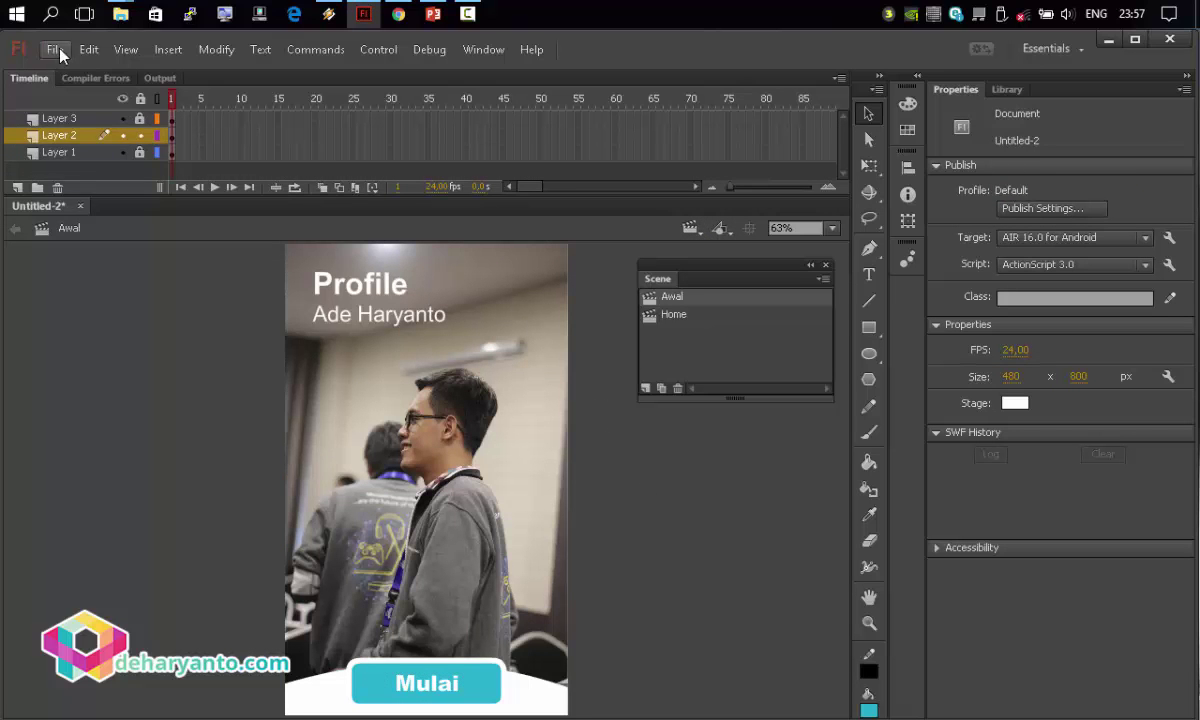
# Save the document under the name 'belajar'.
pyautogui.click(55, 49)
pyautogui.click(100, 246)
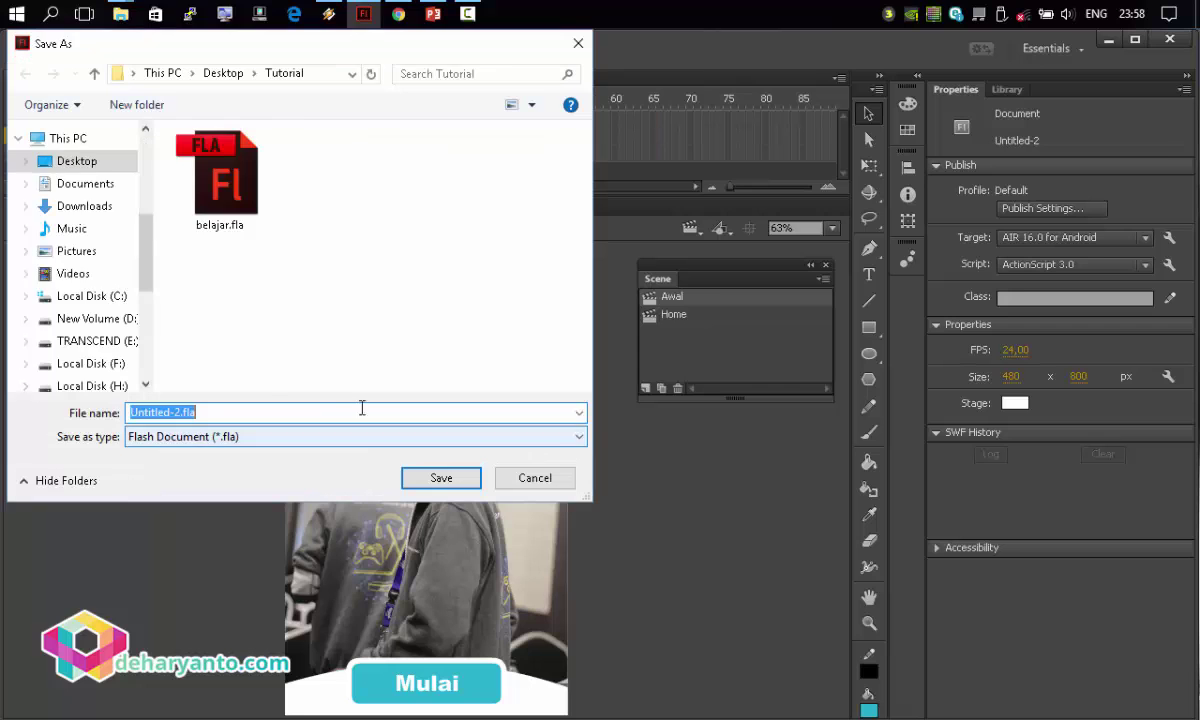
pyautogui.write('belajar')
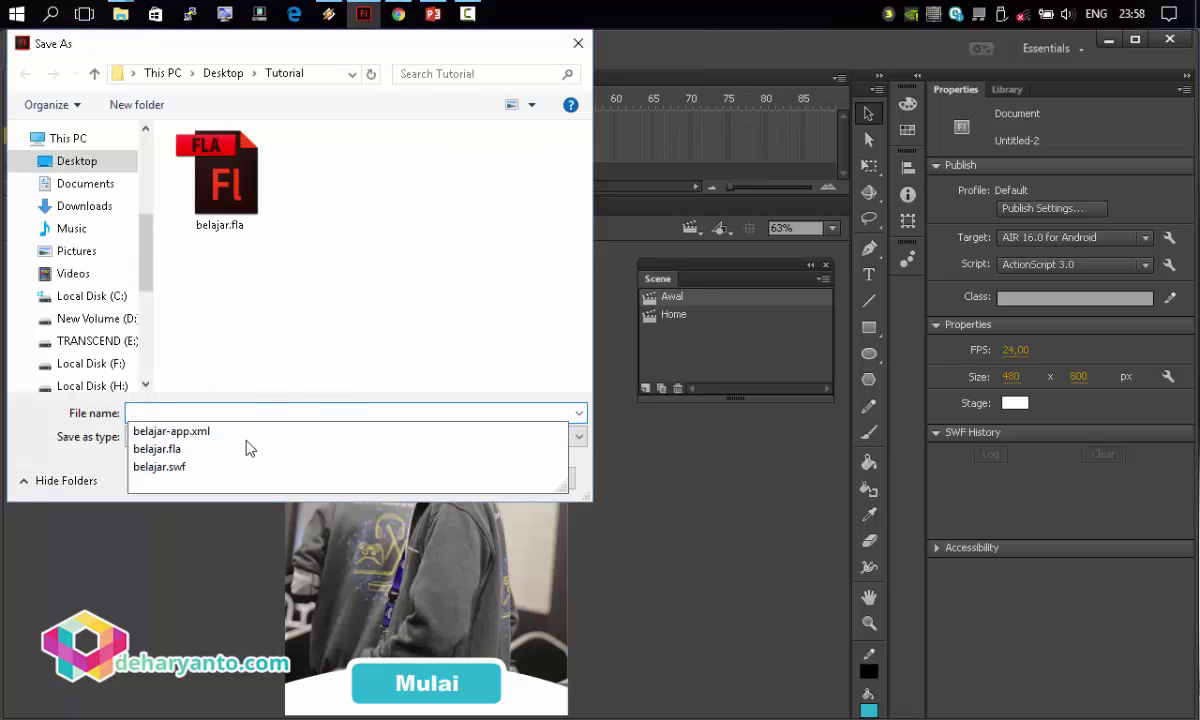
pyautogui.press('Escape')
pyautogui.press('Escape')
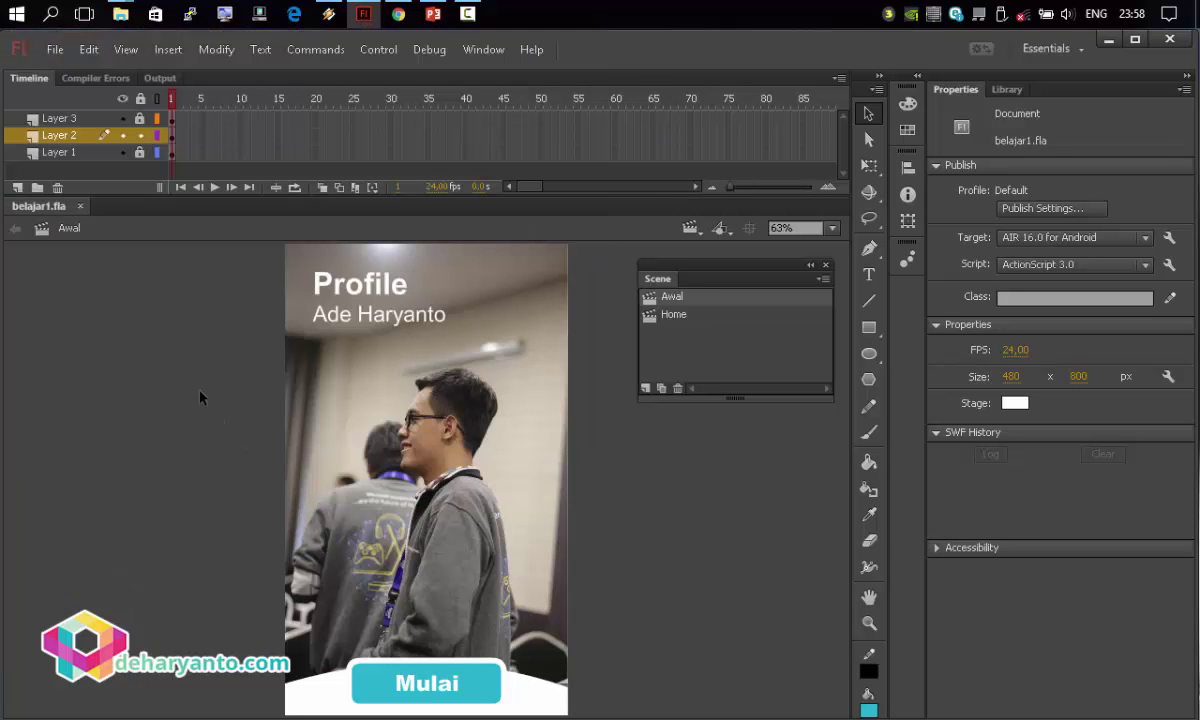
# Check the Home scene, return to Awal, and select the Mulai button's shape and label.
pyautogui.click(688, 230)
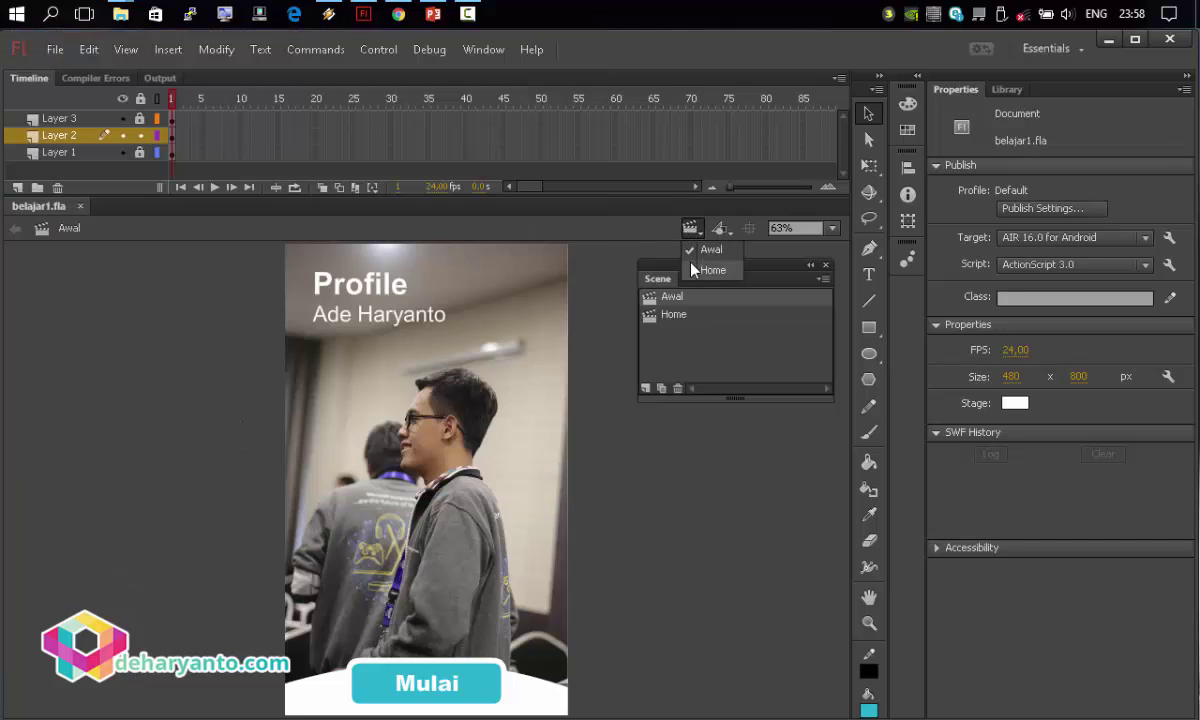
pyautogui.click(690, 270)
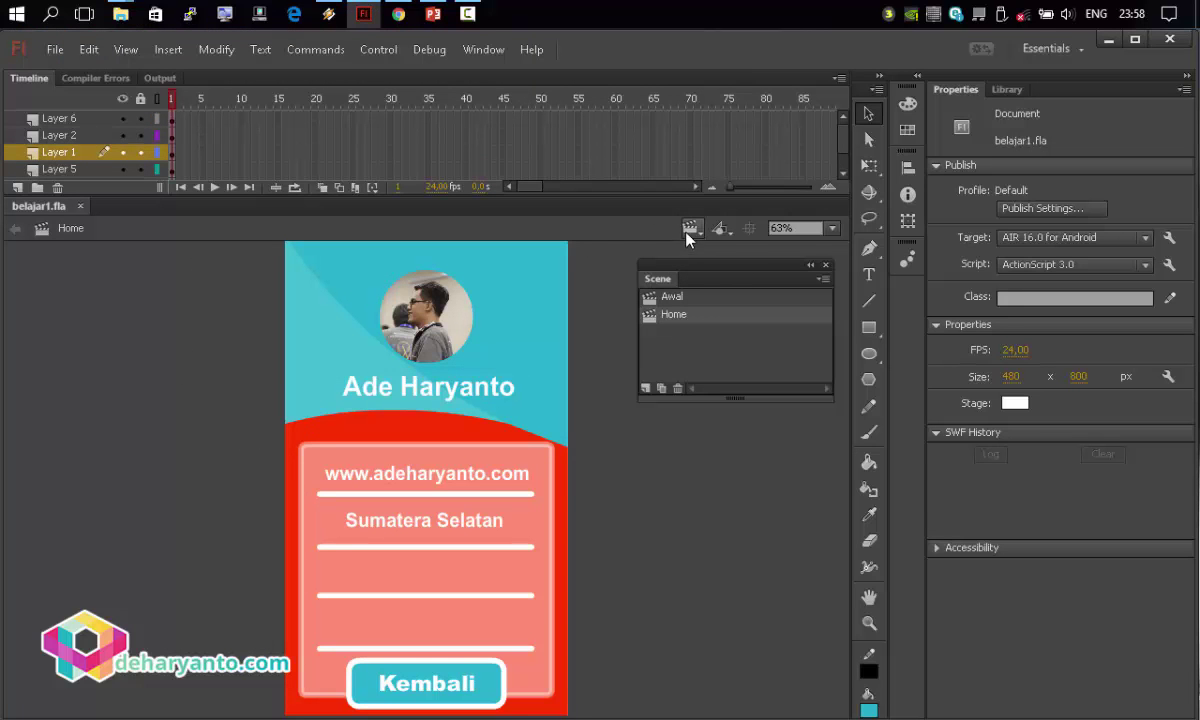
pyautogui.click(688, 230)
pyautogui.click(691, 251)
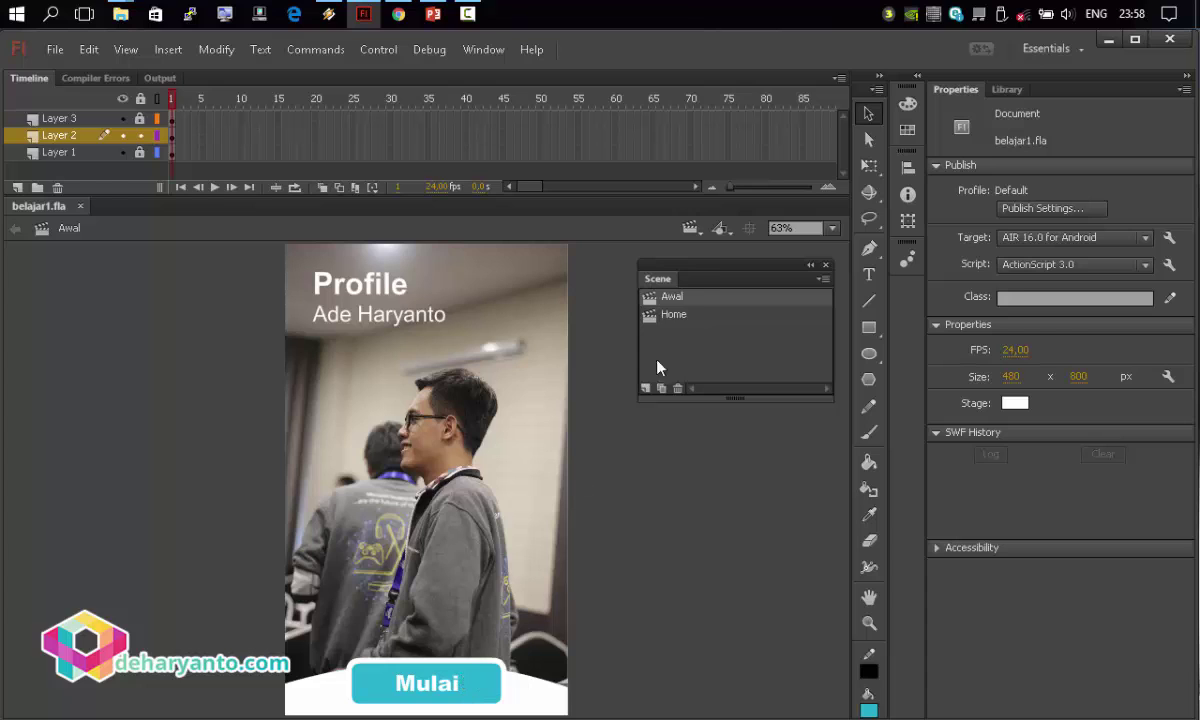
pyautogui.click(692, 230)
pyautogui.click(710, 269)
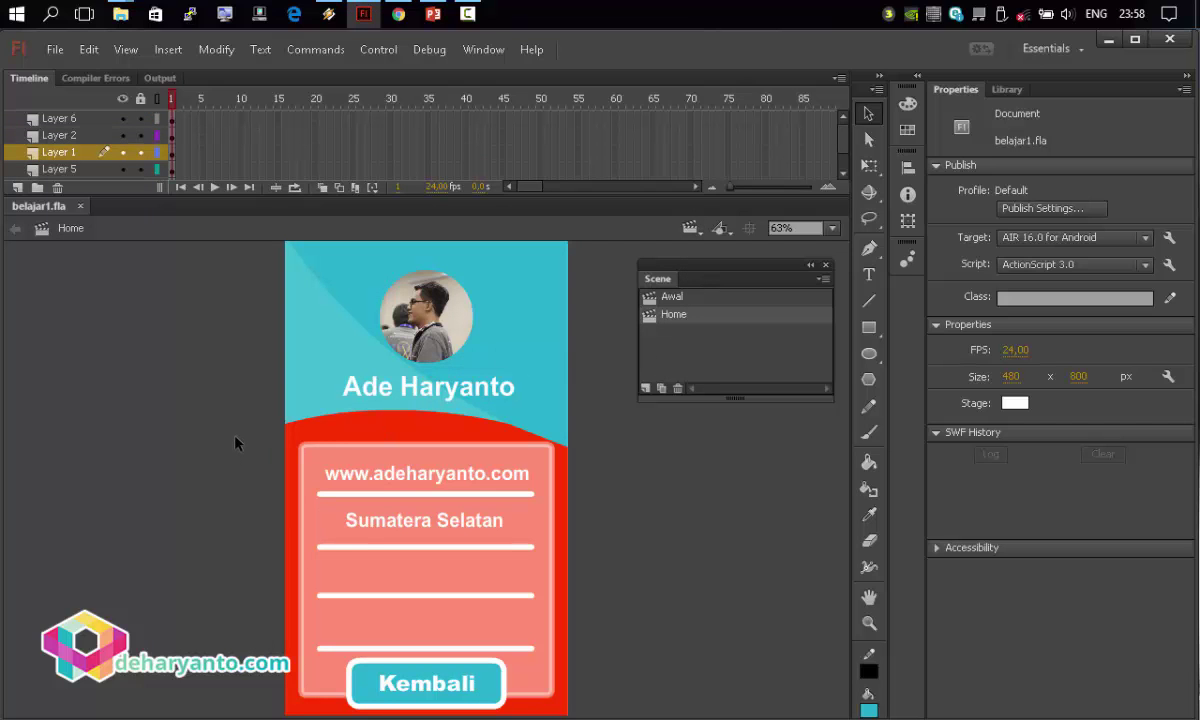
pyautogui.click(692, 230)
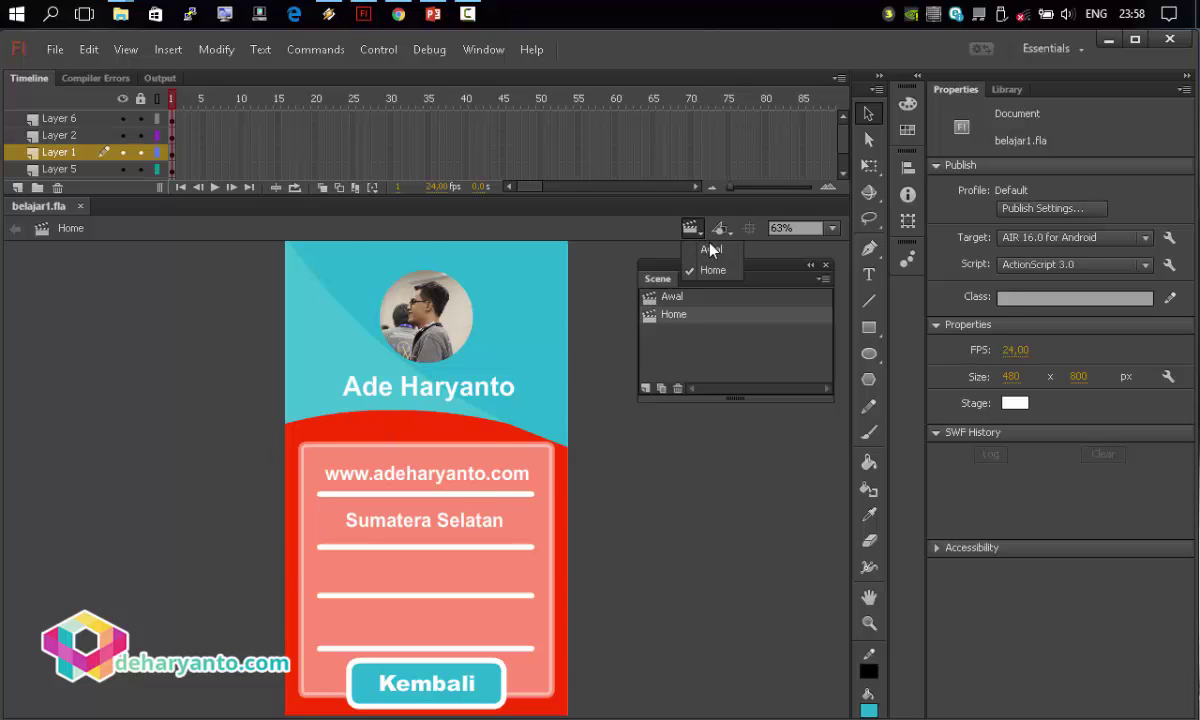
pyautogui.click(708, 250)
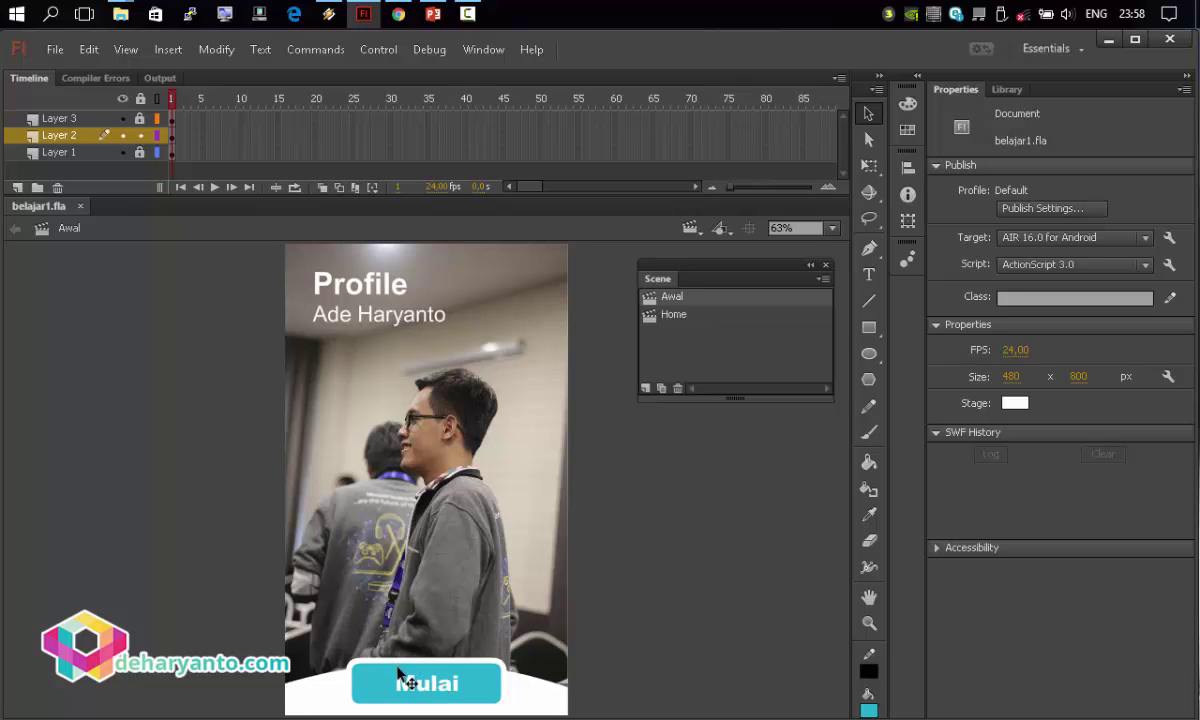
pyautogui.moveTo(253, 615); pyautogui.dragTo(543, 716)
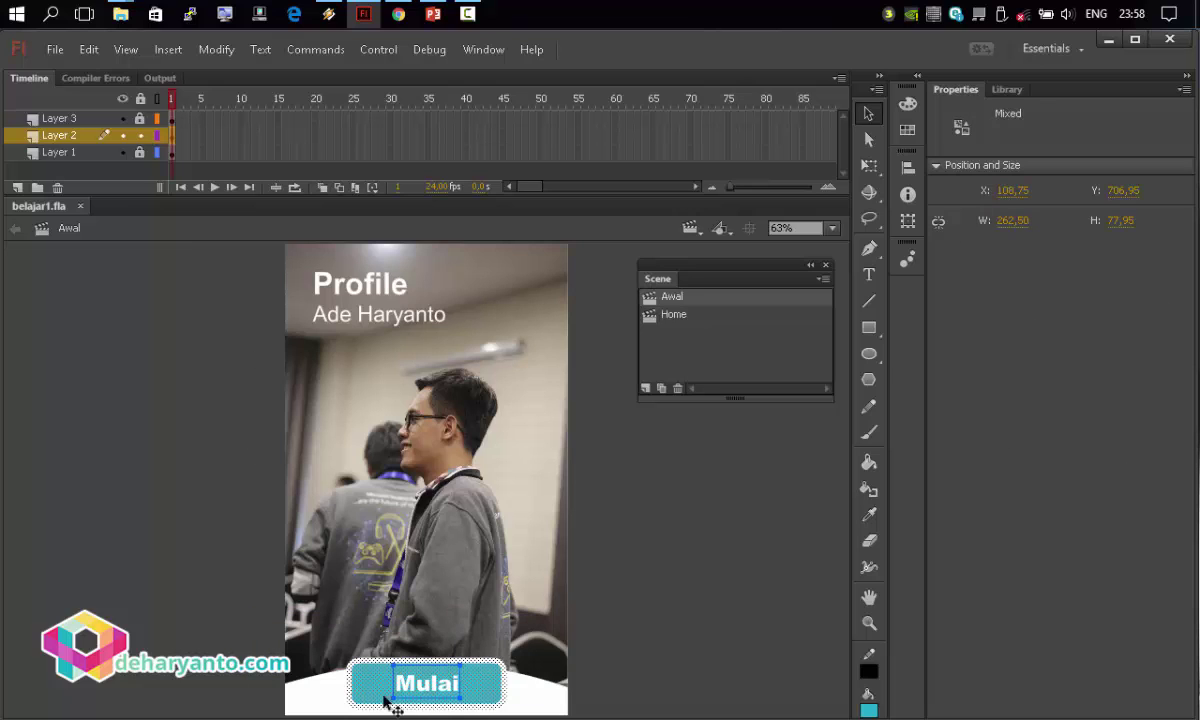
# Convert the selected Mulai shape and label into a Button symbol named 'mulai'.
pyautogui.rightClick(476, 688)
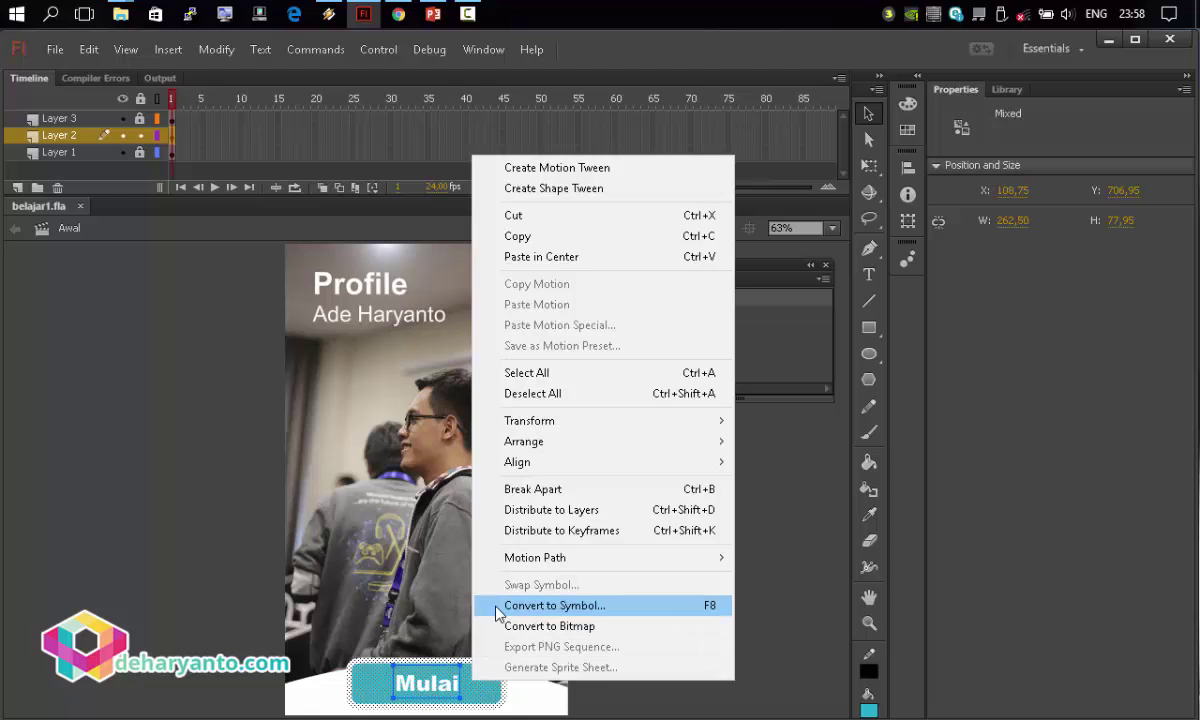
pyautogui.click(540, 605)
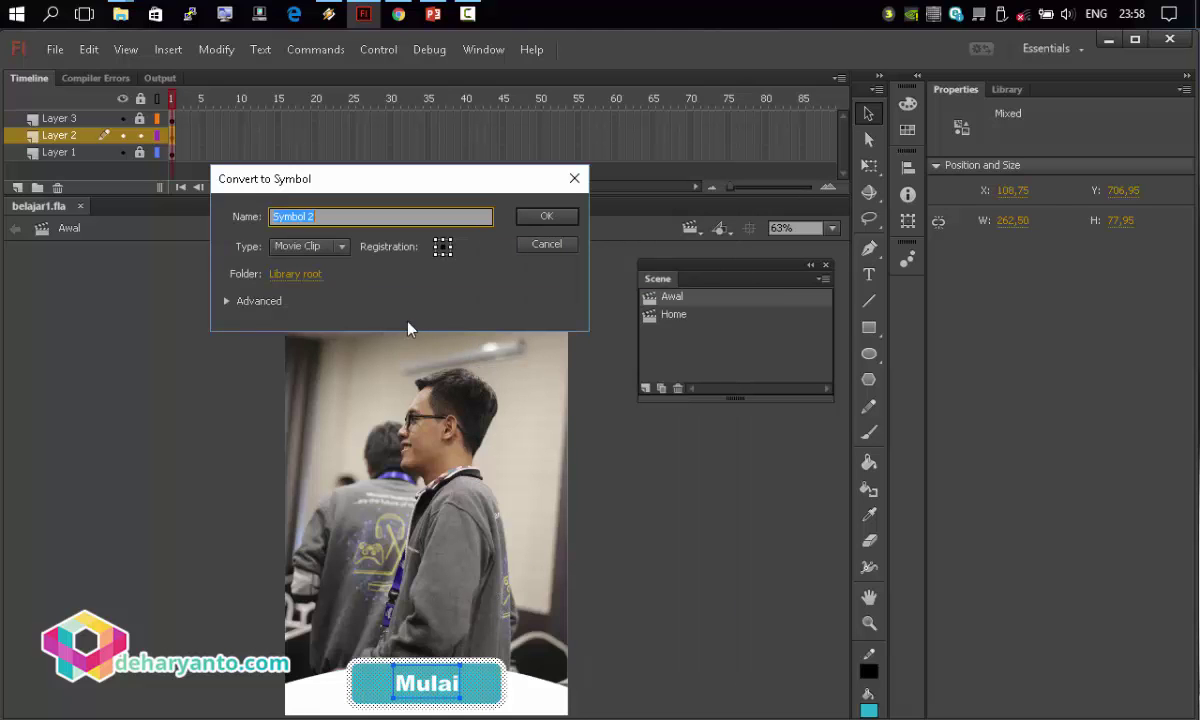
pyautogui.click(305, 246)
pyautogui.click(297, 286)
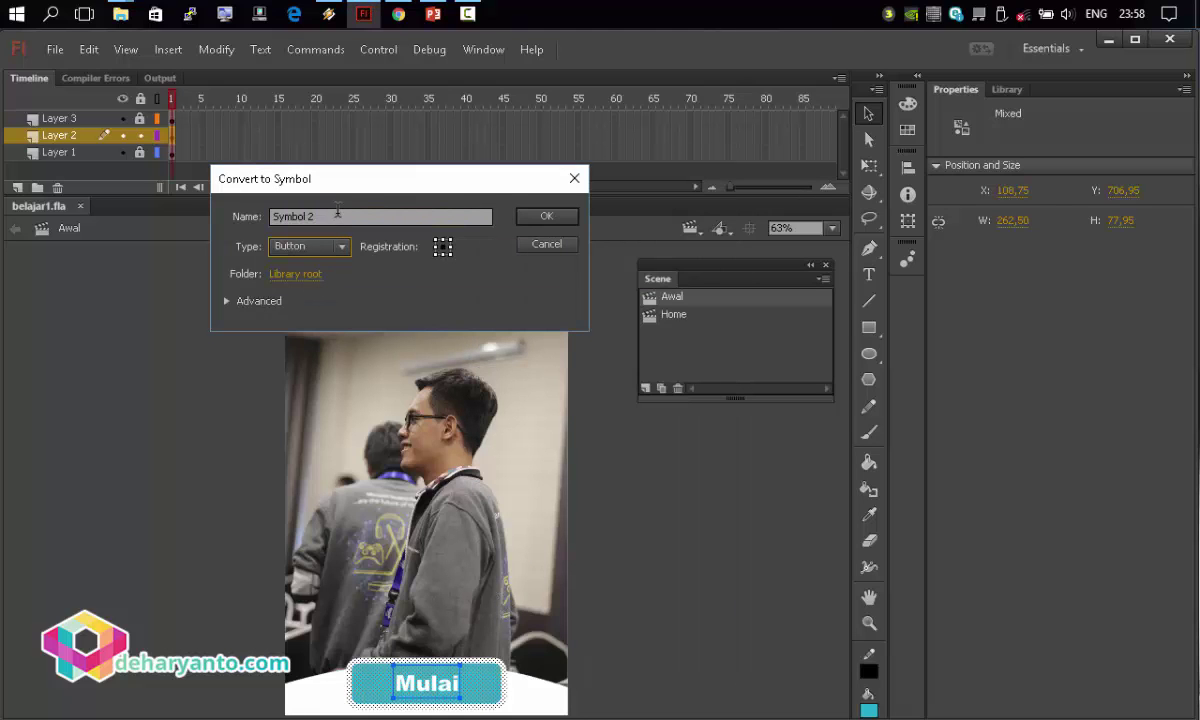
pyautogui.moveTo(337, 213); pyautogui.dragTo(258, 212)
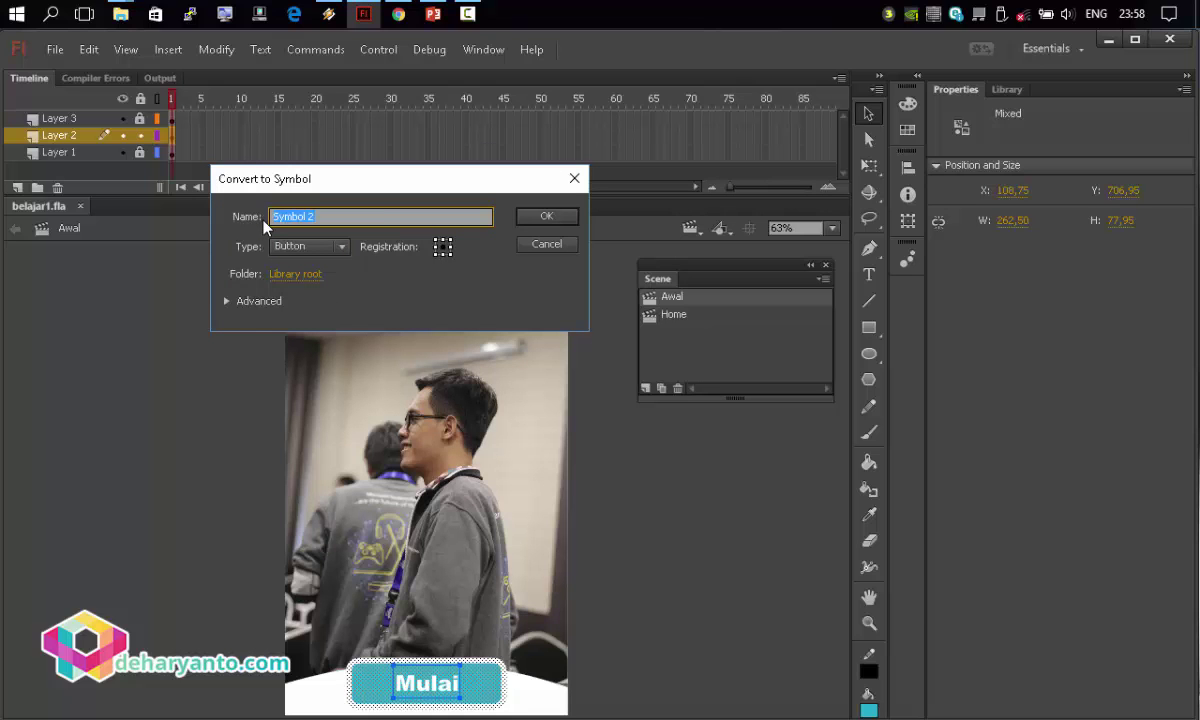
pyautogui.write('mulai')
pyautogui.click(546, 216)
pyautogui.click(632, 572)
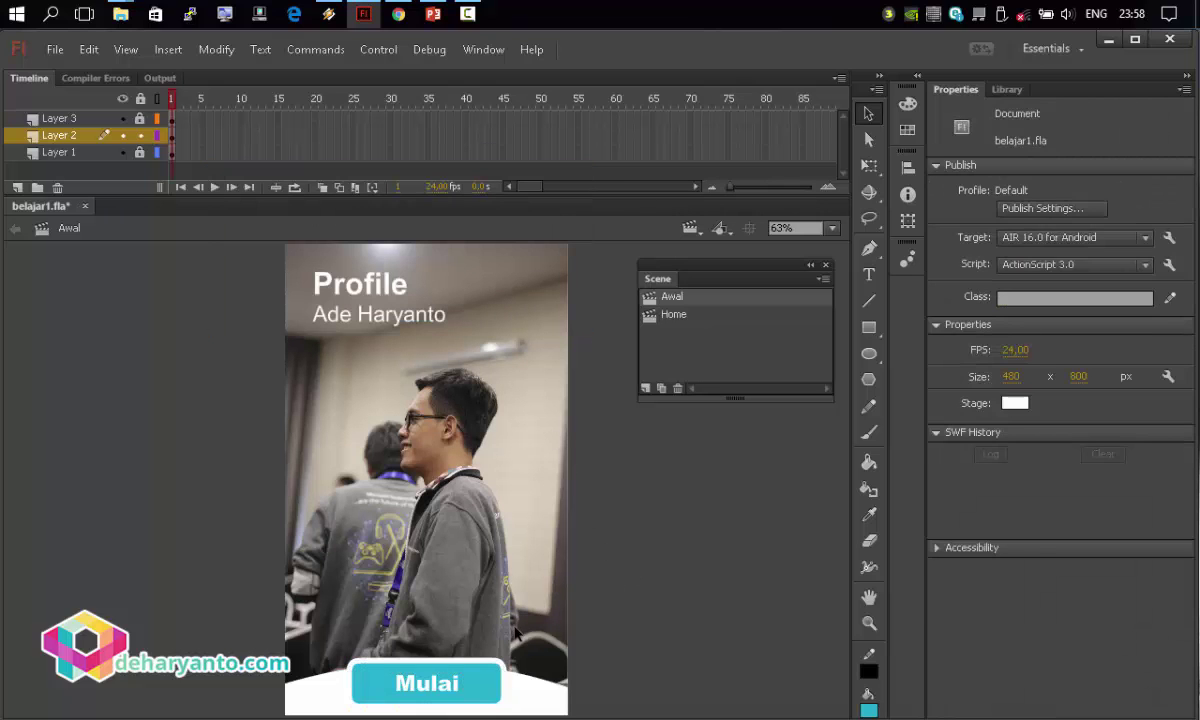
pyautogui.click(470, 684)
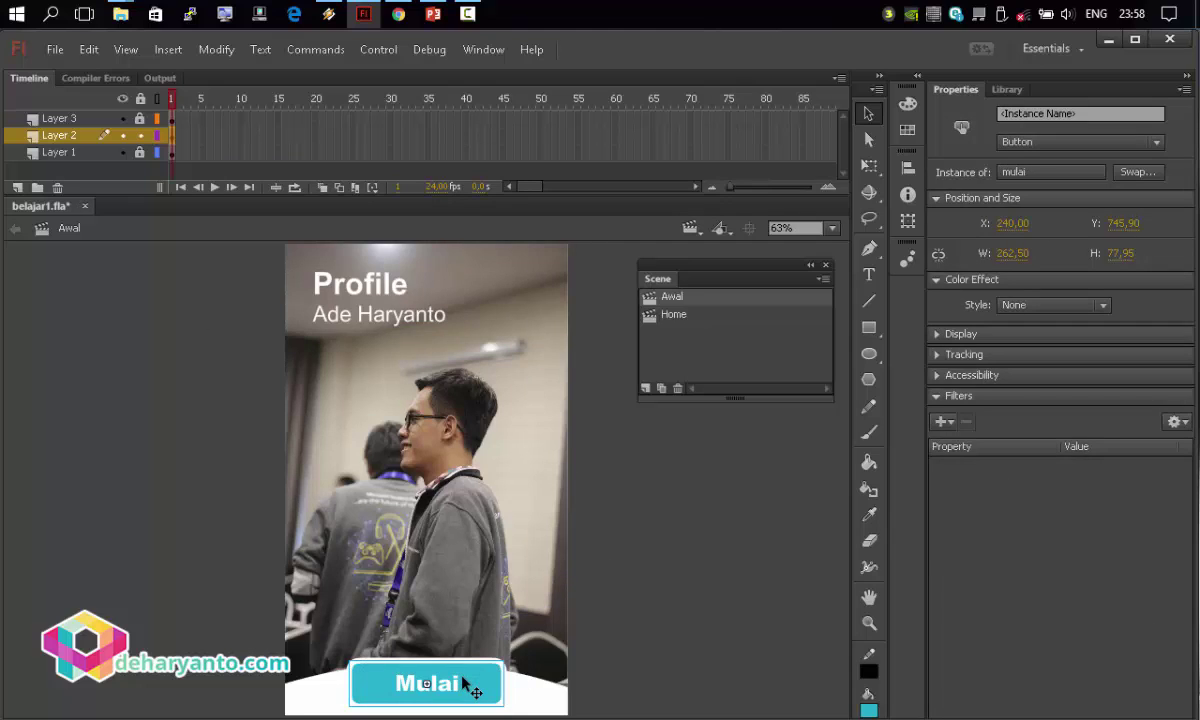
# Add a Stop at this Frame snippet to Awal's Actions frame.
pyautogui.click(483, 50)
pyautogui.click(486, 229)
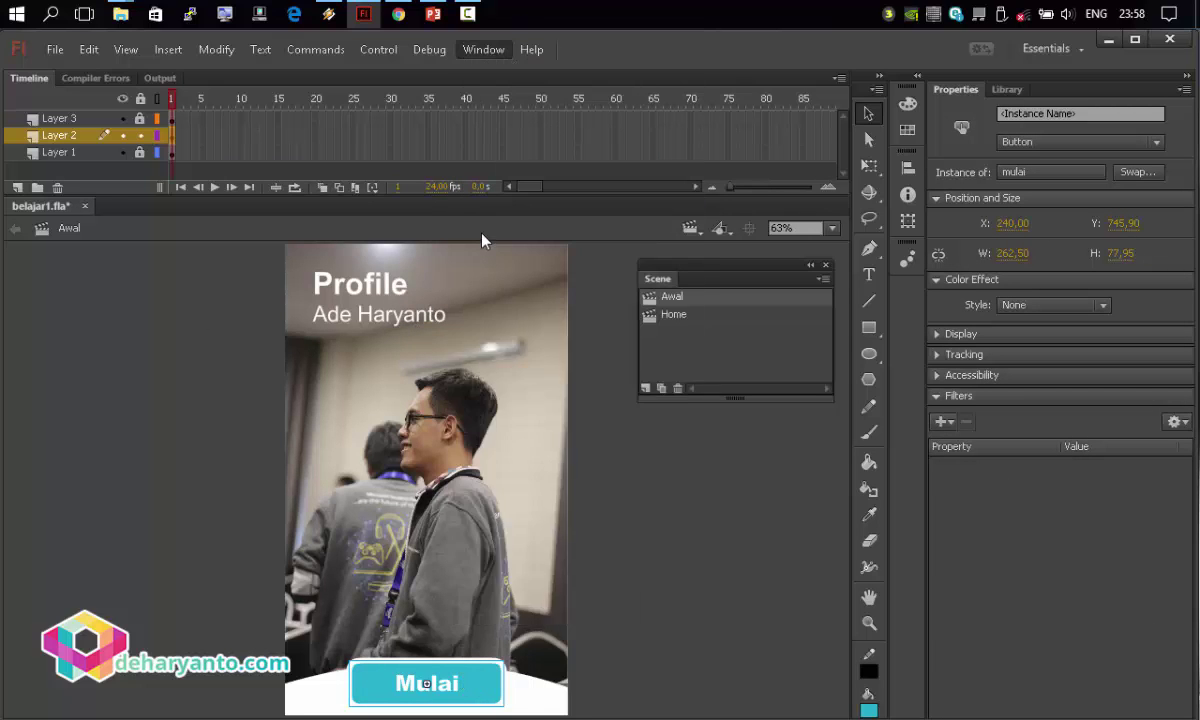
pyautogui.moveTo(480, 321); pyautogui.dragTo(394, 99)
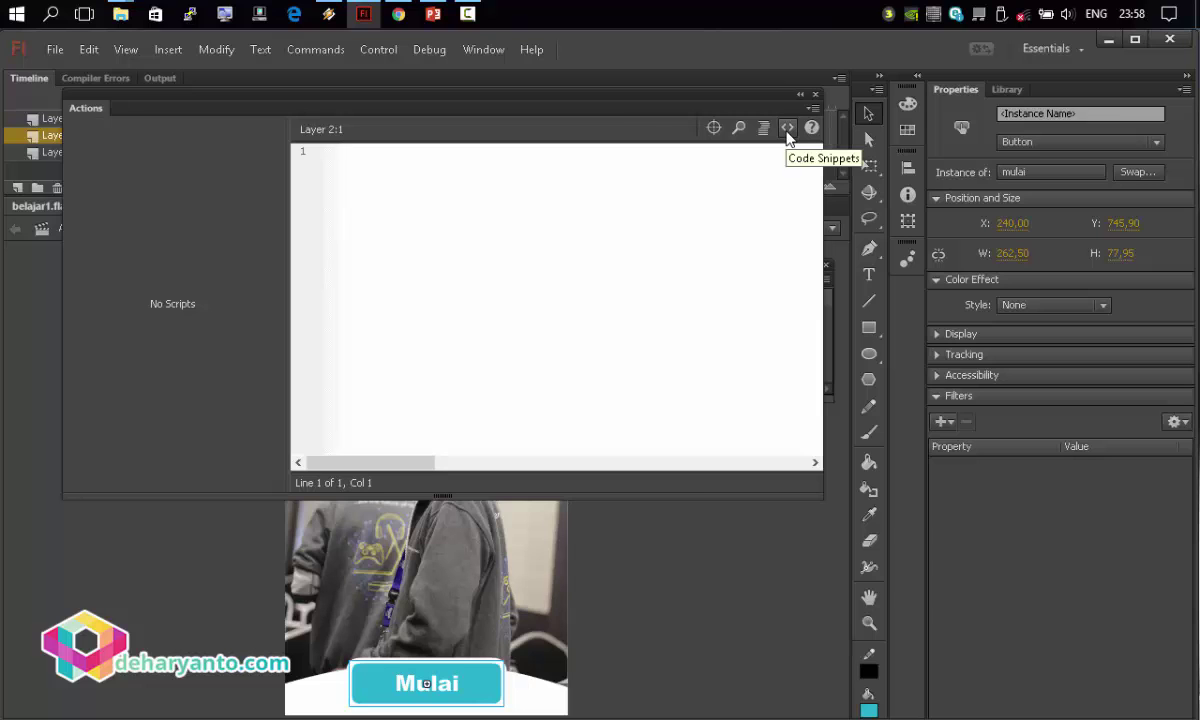
pyautogui.click(787, 130)
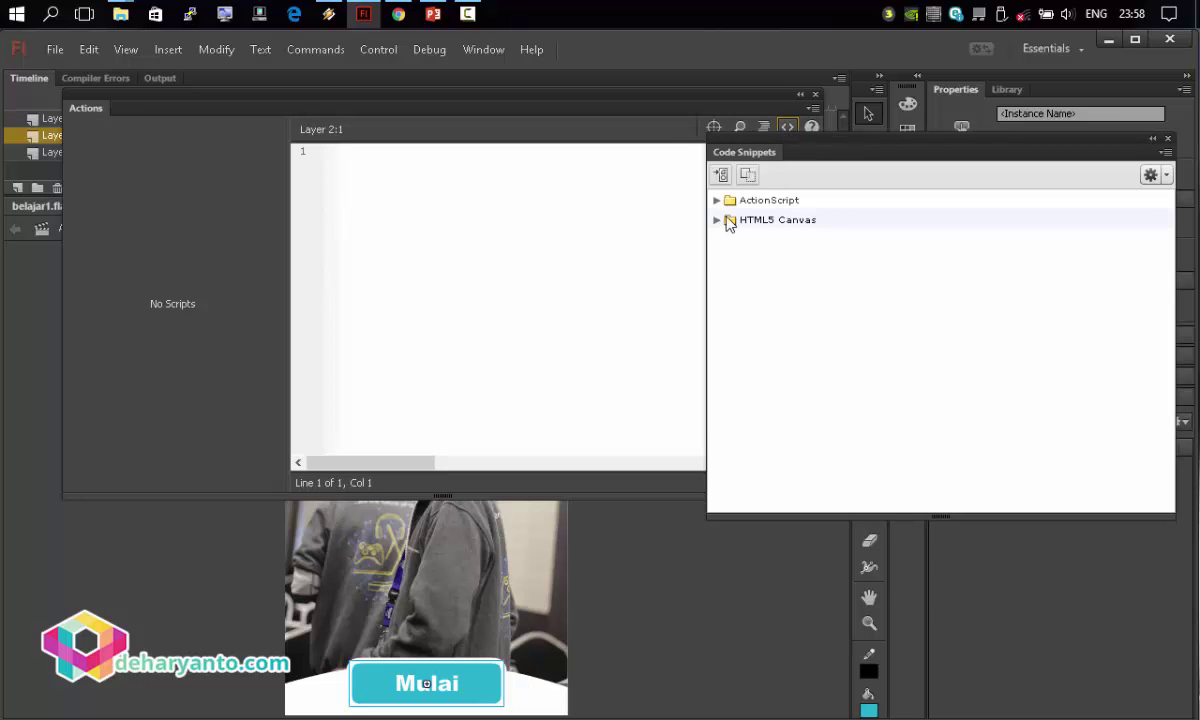
pyautogui.click(717, 200)
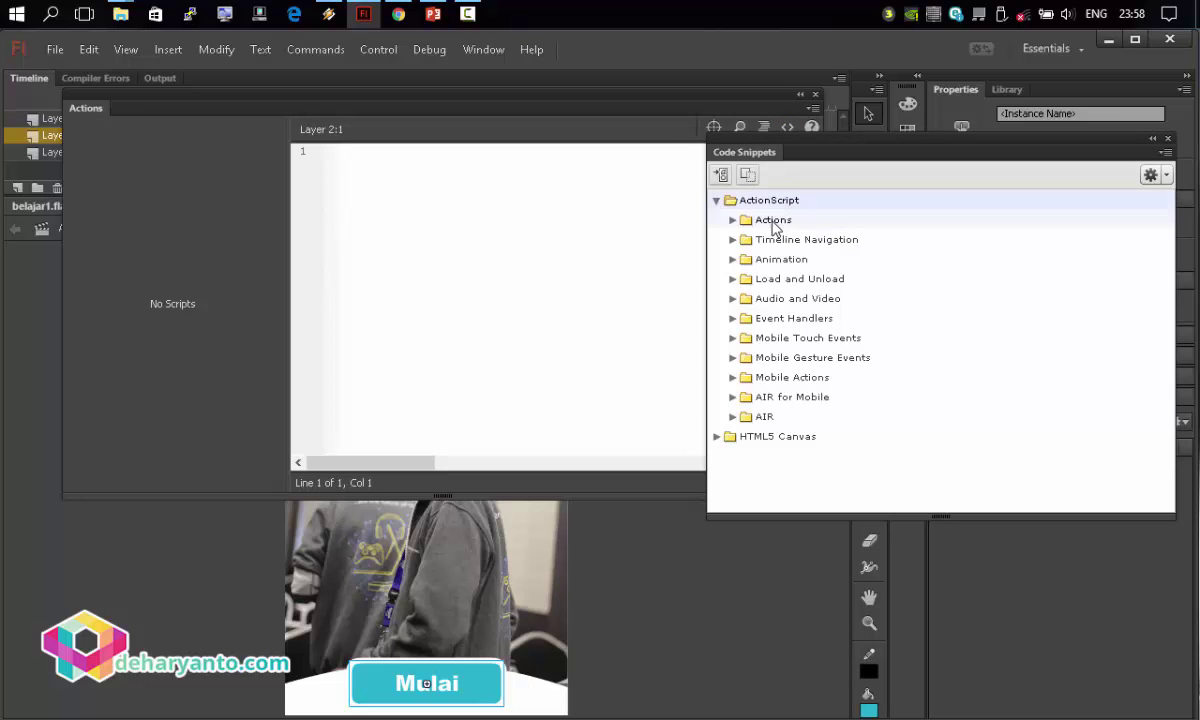
pyautogui.click(732, 239)
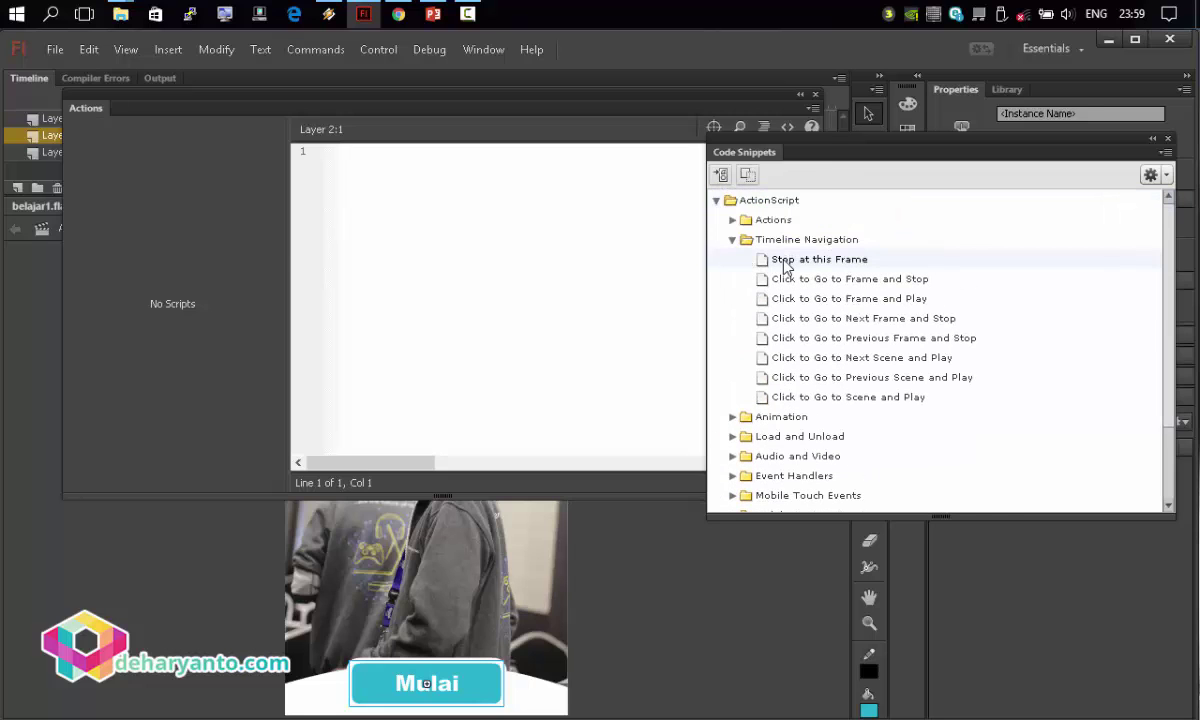
pyautogui.doubleClick(786, 266)
pyautogui.click(537, 287)
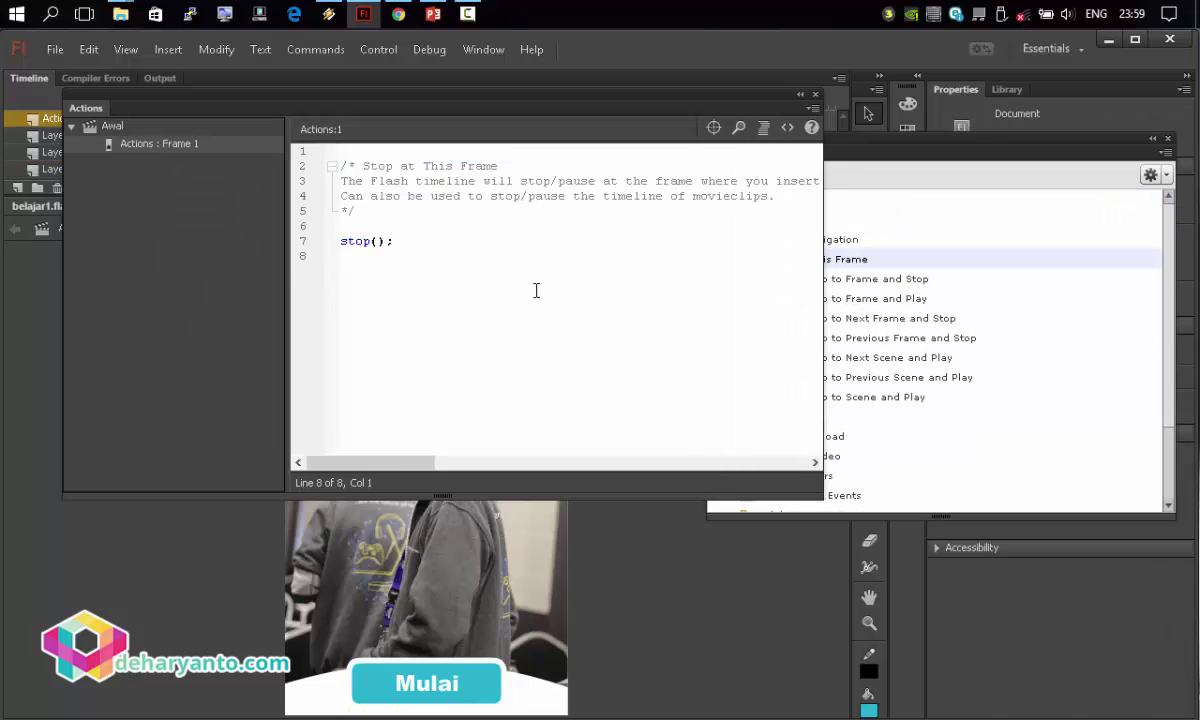
# Attach a Click to Go to Scene and Play snippet to the Mulai button.
pyautogui.click(879, 148)
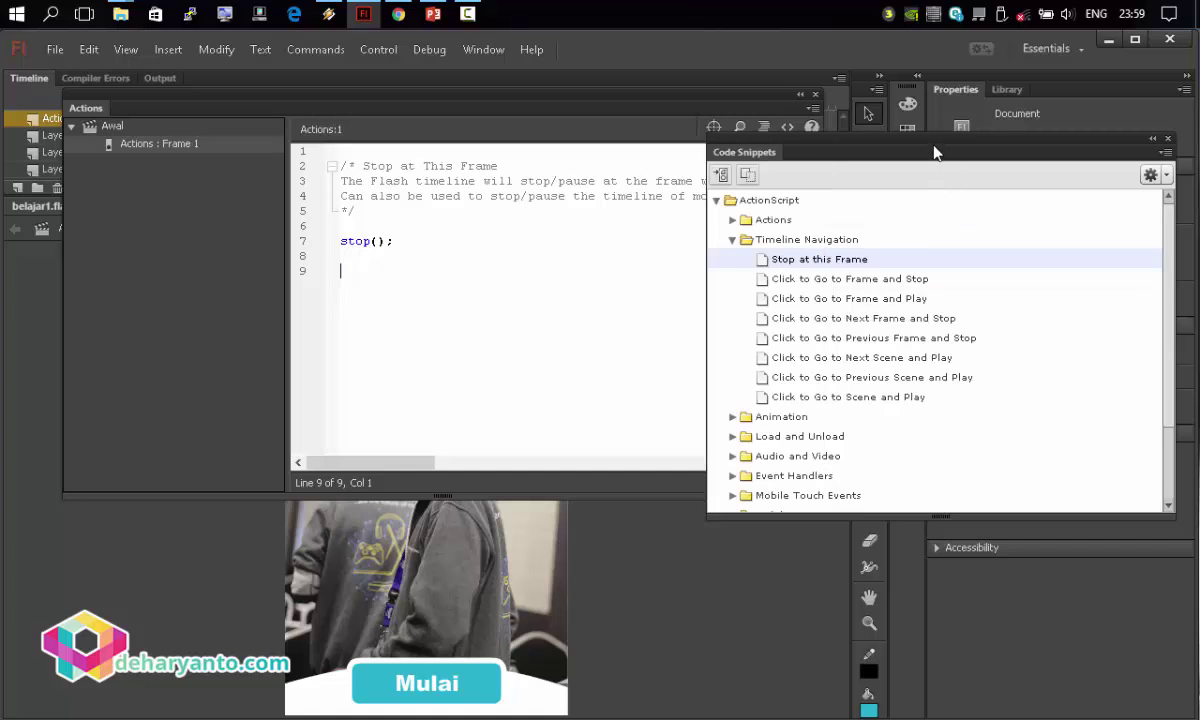
pyautogui.doubleClick(847, 400)
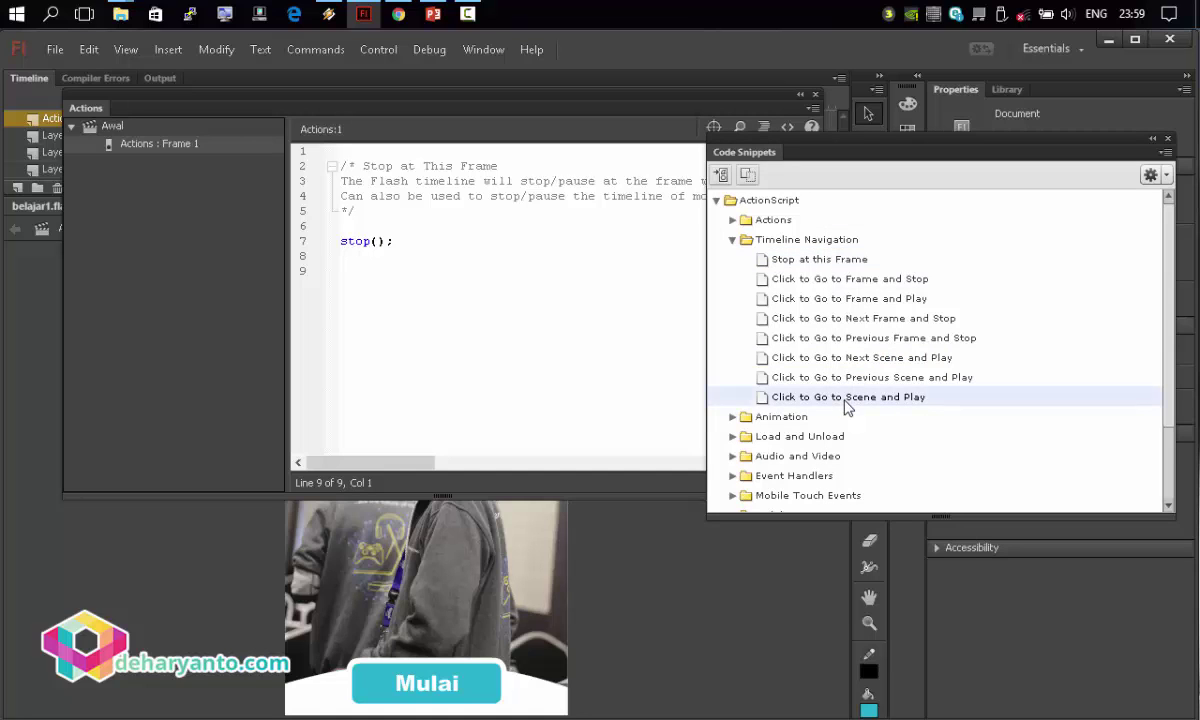
pyautogui.click(704, 407)
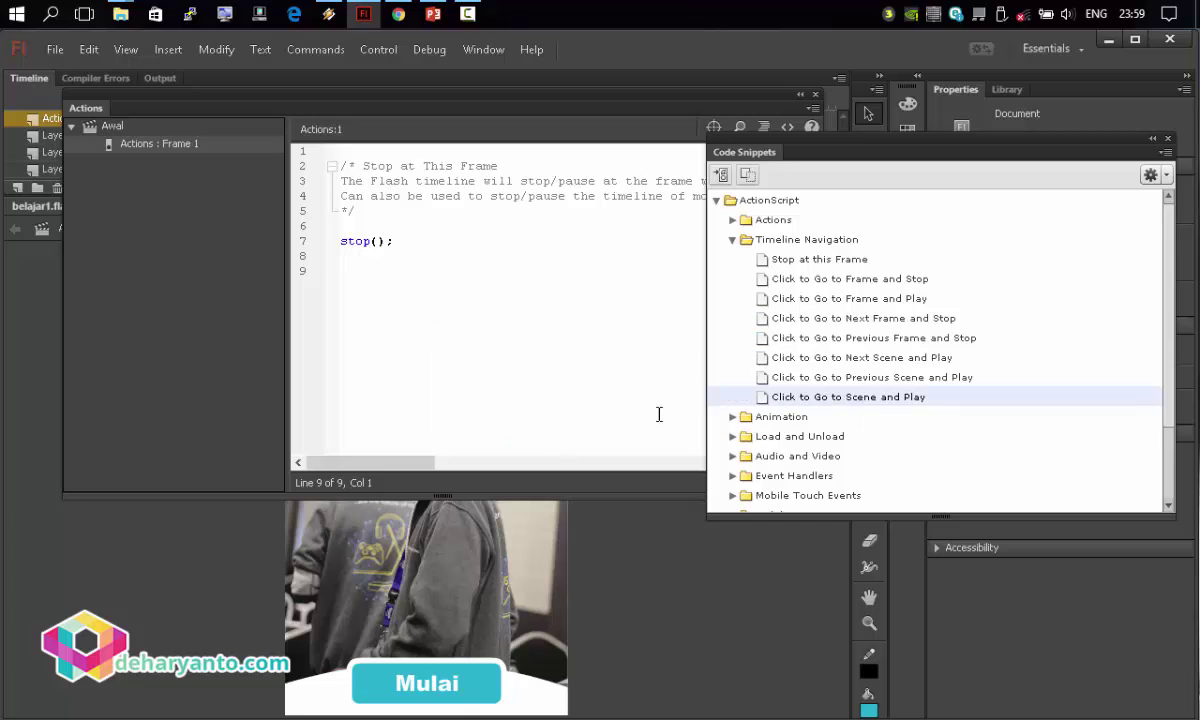
pyautogui.click(420, 682)
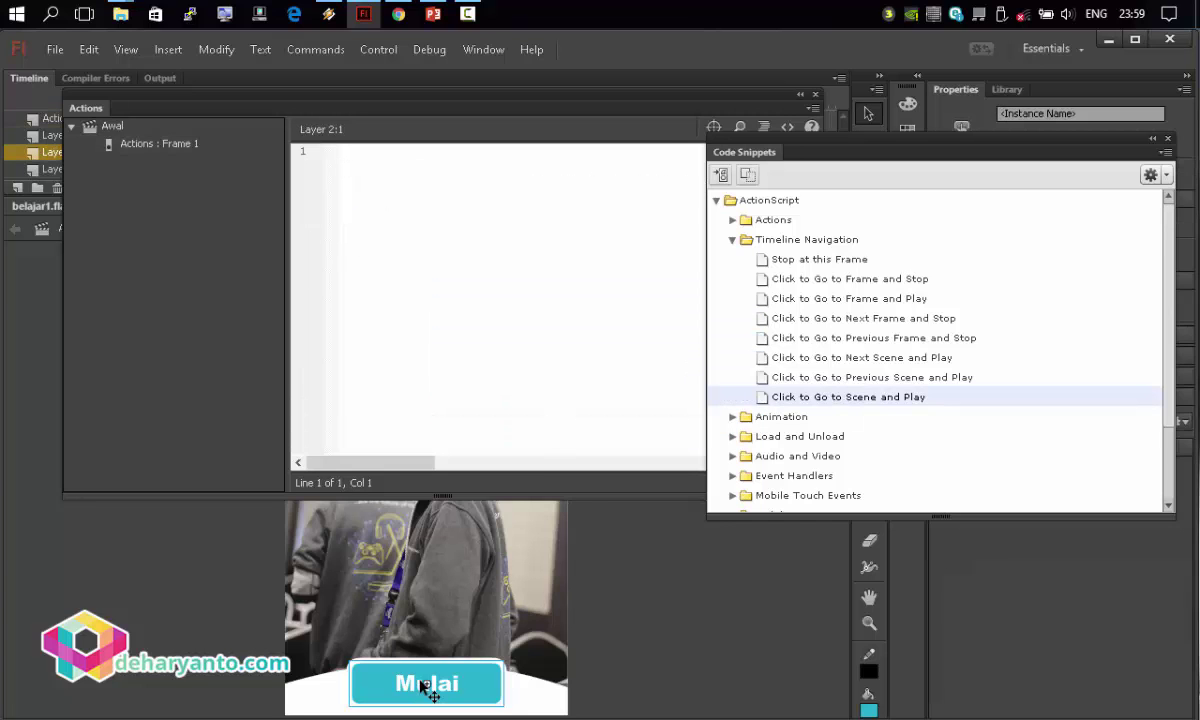
pyautogui.doubleClick(840, 400)
pyautogui.click(680, 425)
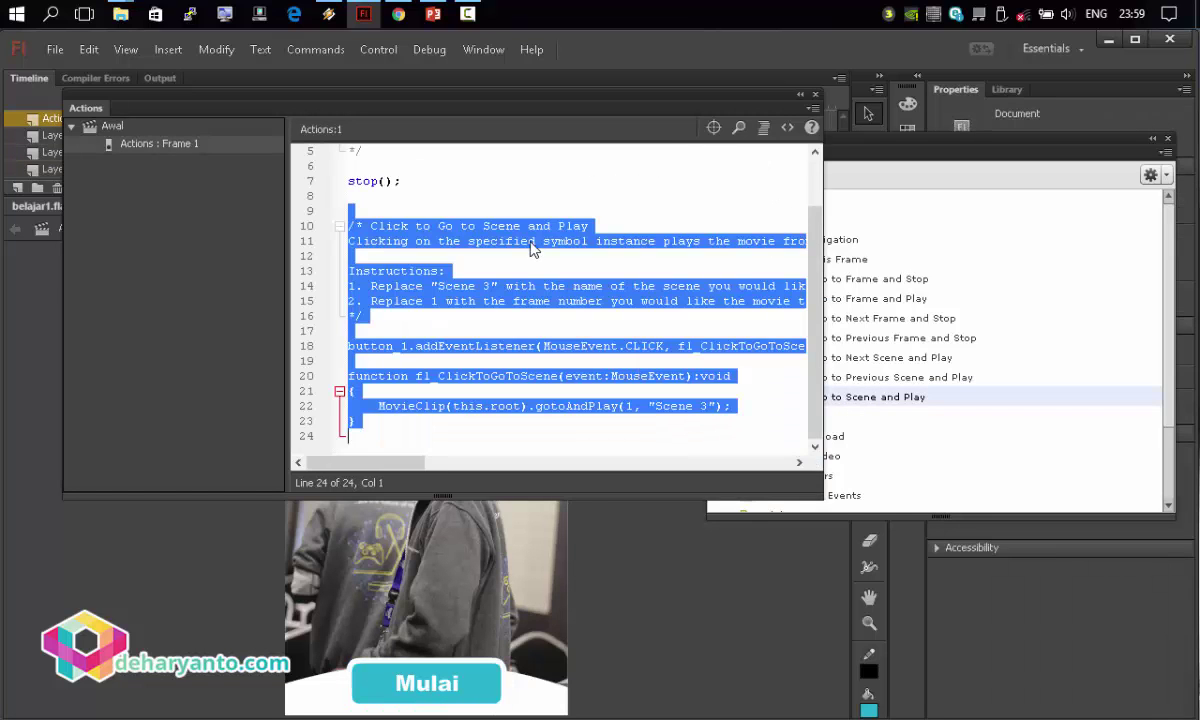
# Replace the 'Scene 3' target with 'Home' in the gotoAndPlay call and close the code panel.
pyautogui.click(655, 406)
pyautogui.moveTo(655, 406); pyautogui.dragTo(708, 406)
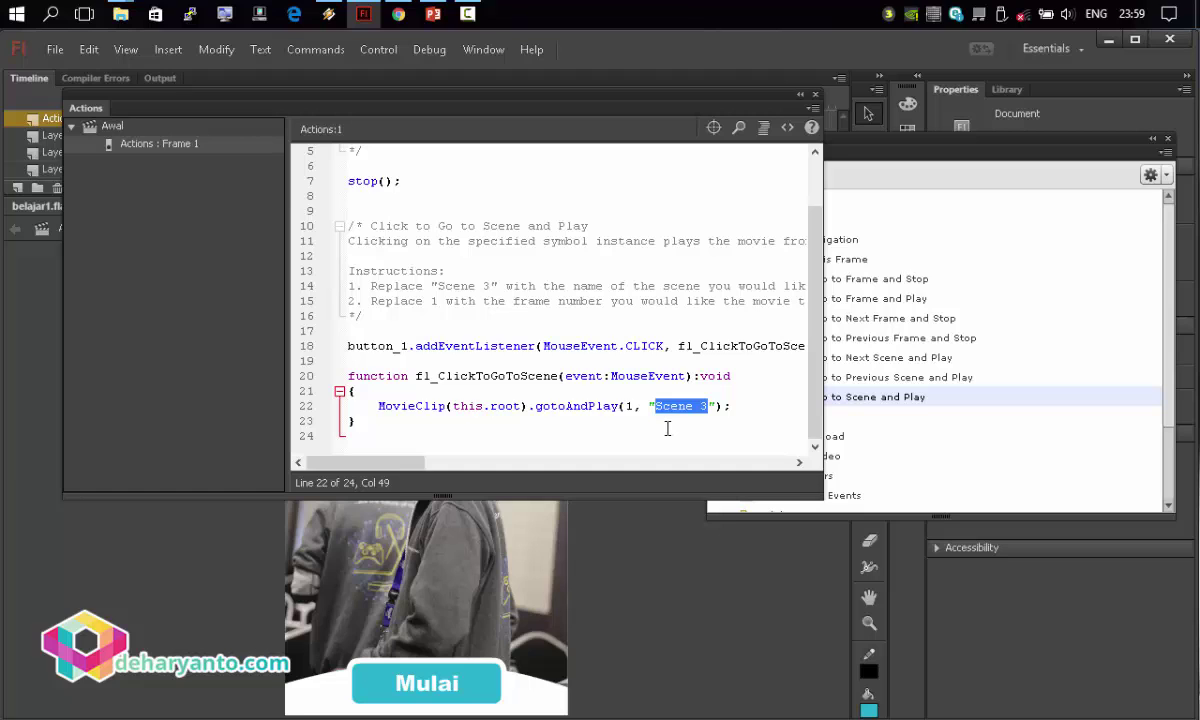
pyautogui.write('Home')
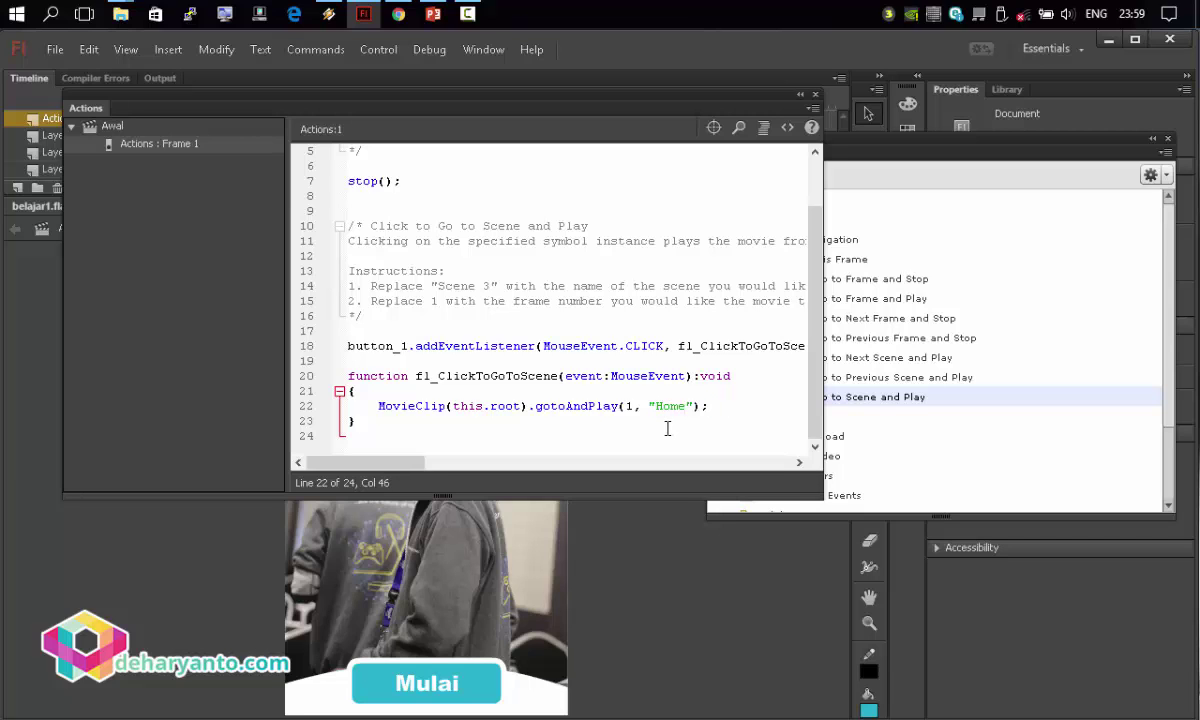
pyautogui.click(631, 406)
pyautogui.scroll(2, 414, 226)
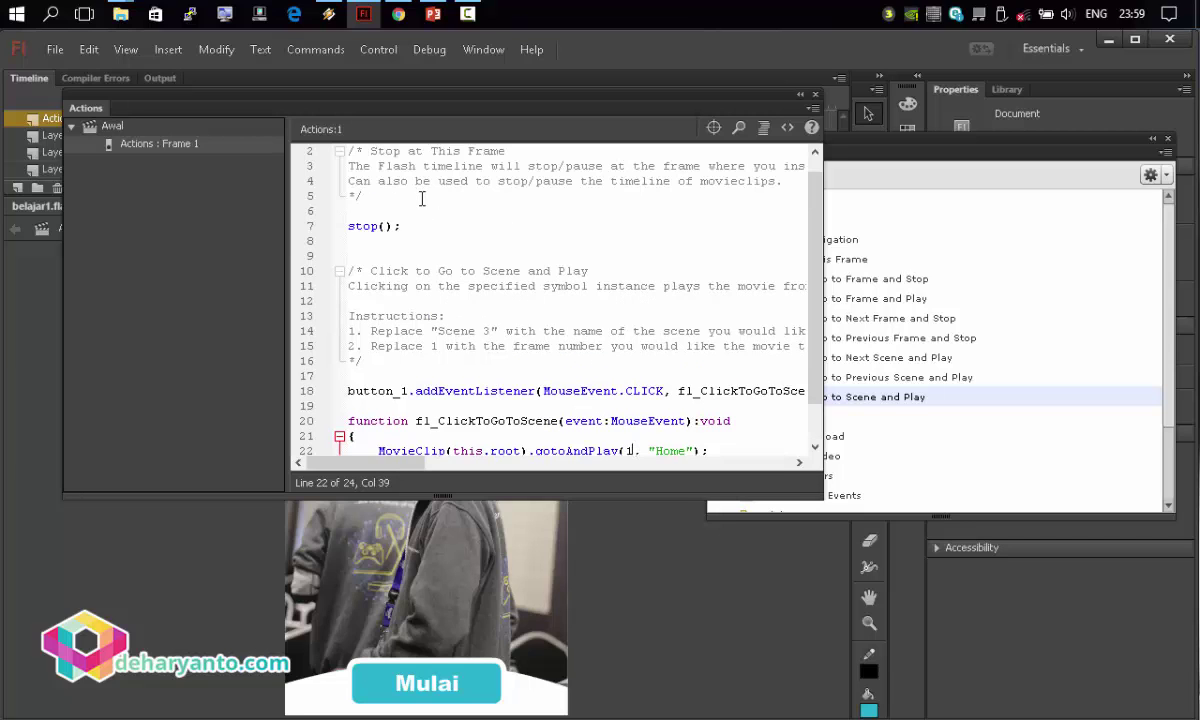
pyautogui.scroll(-1, 414, 226)
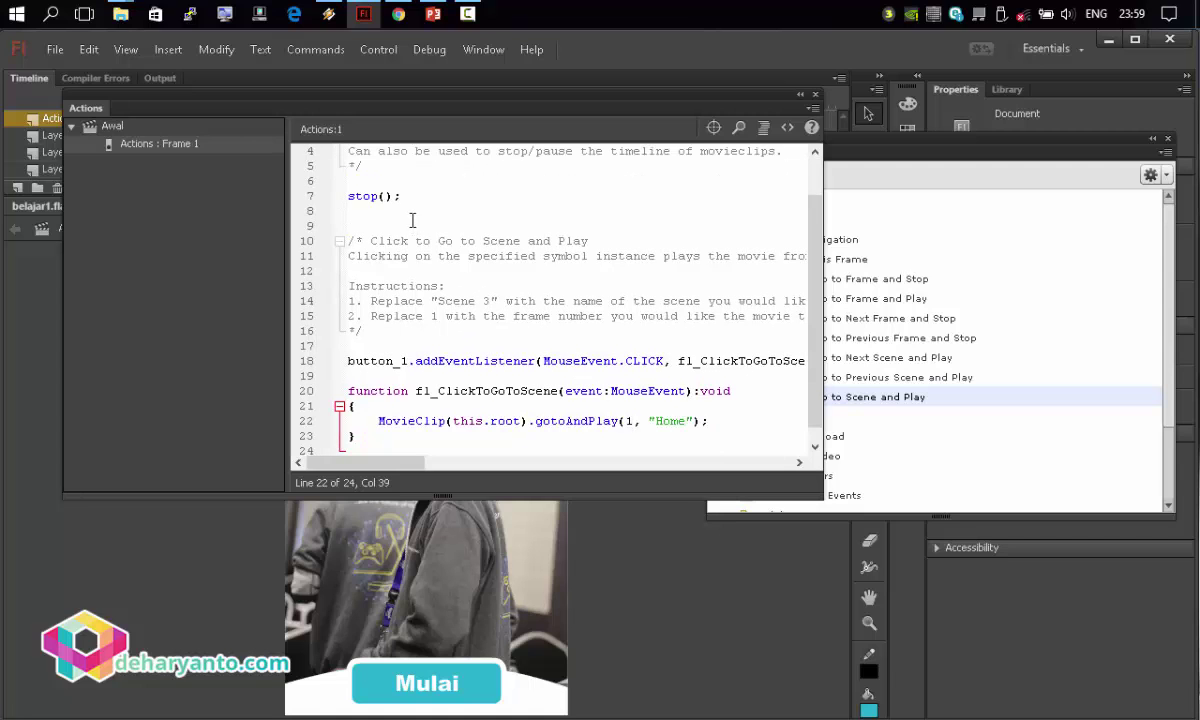
pyautogui.click(815, 95)
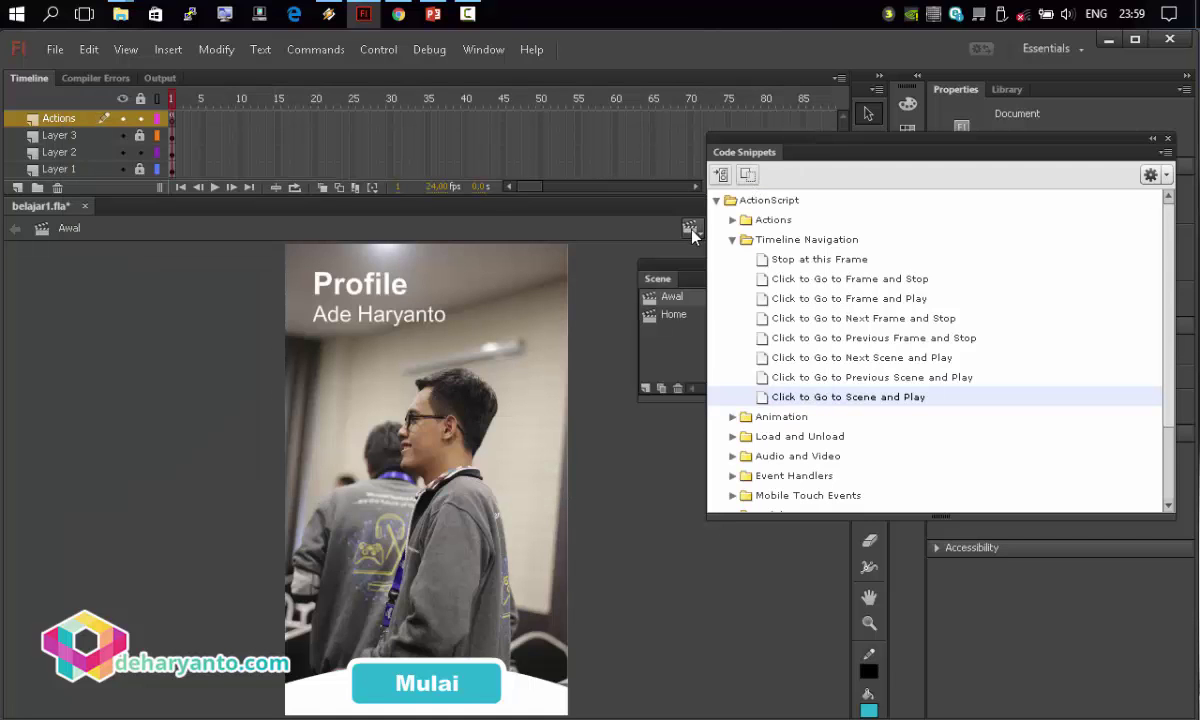
# Close the Code Snippets panel and switch the stage to the Home scene.
pyautogui.click(690, 229)
pyautogui.moveTo(812, 150); pyautogui.dragTo(815, 265)
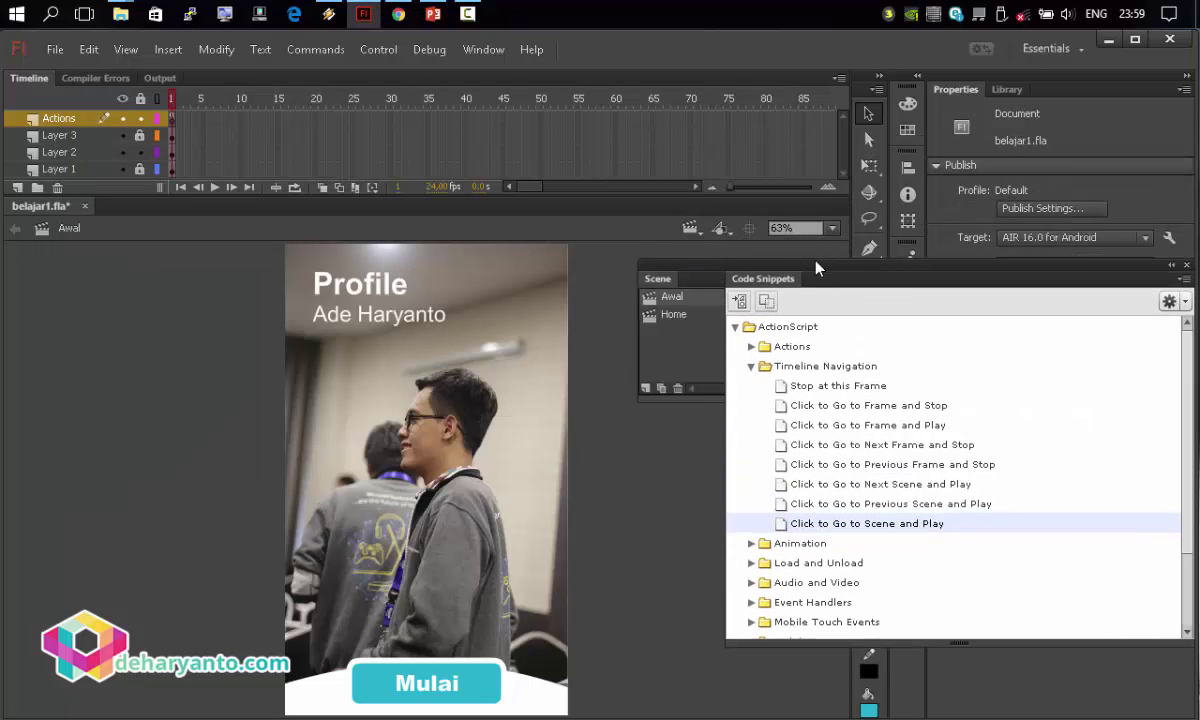
pyautogui.click(1174, 265)
pyautogui.click(690, 229)
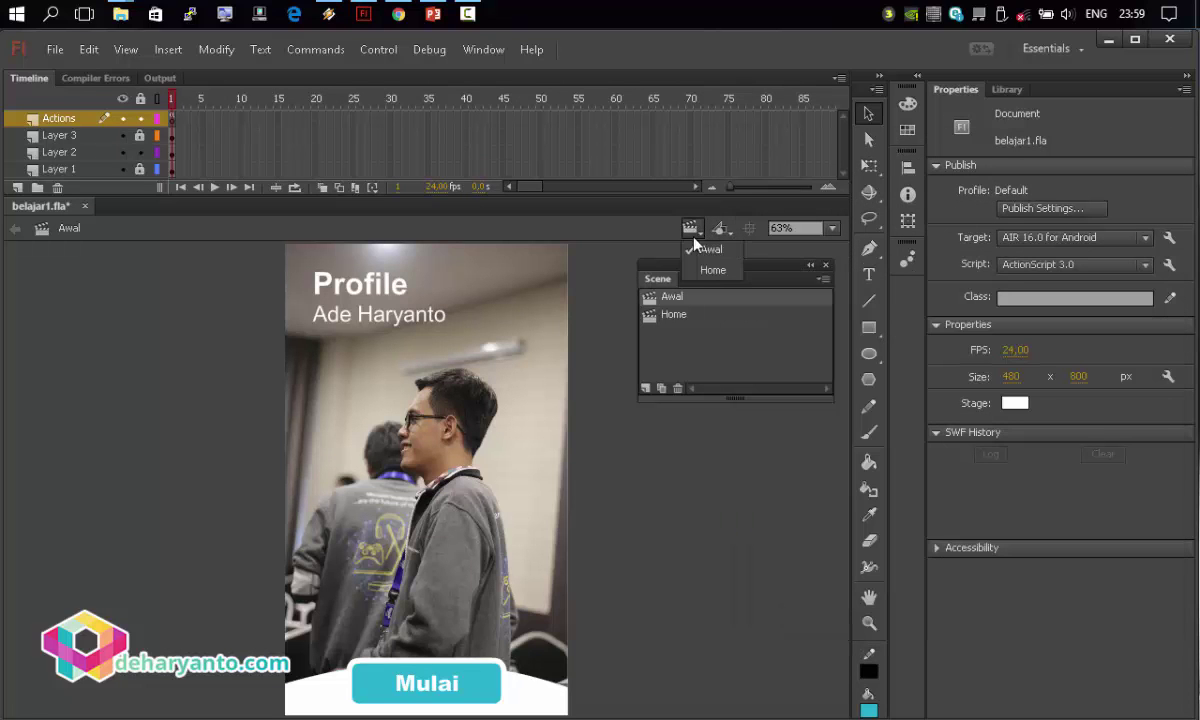
pyautogui.click(664, 320)
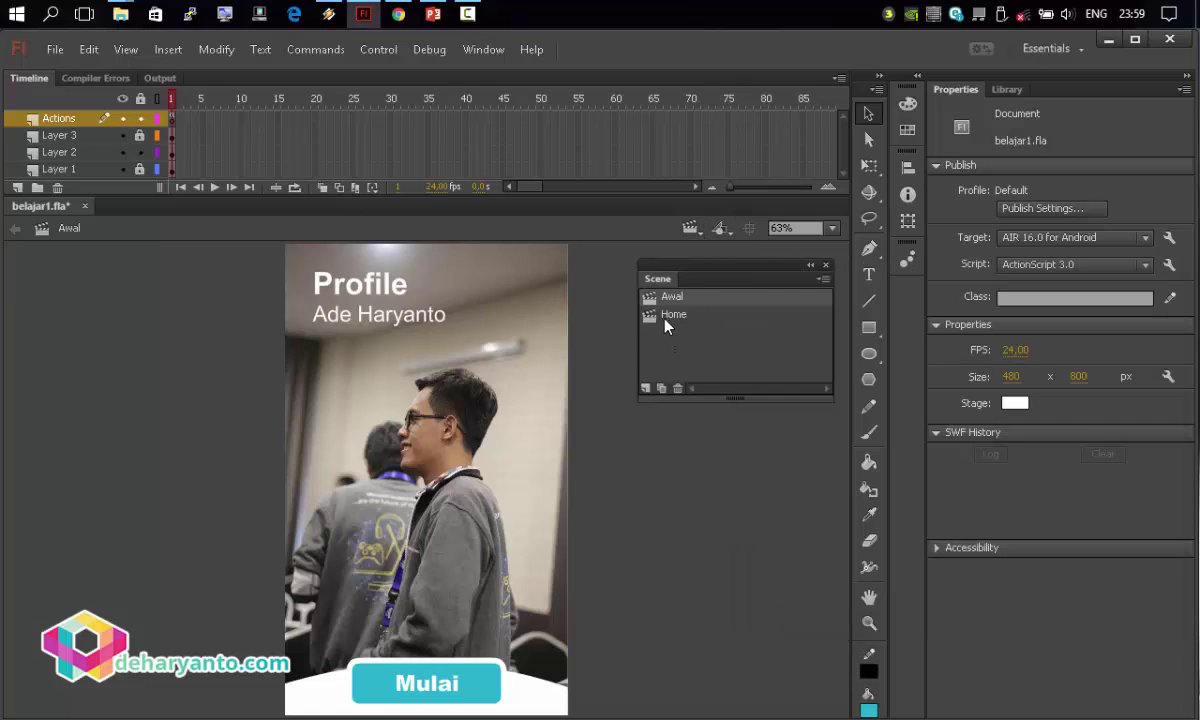
pyautogui.click(664, 318)
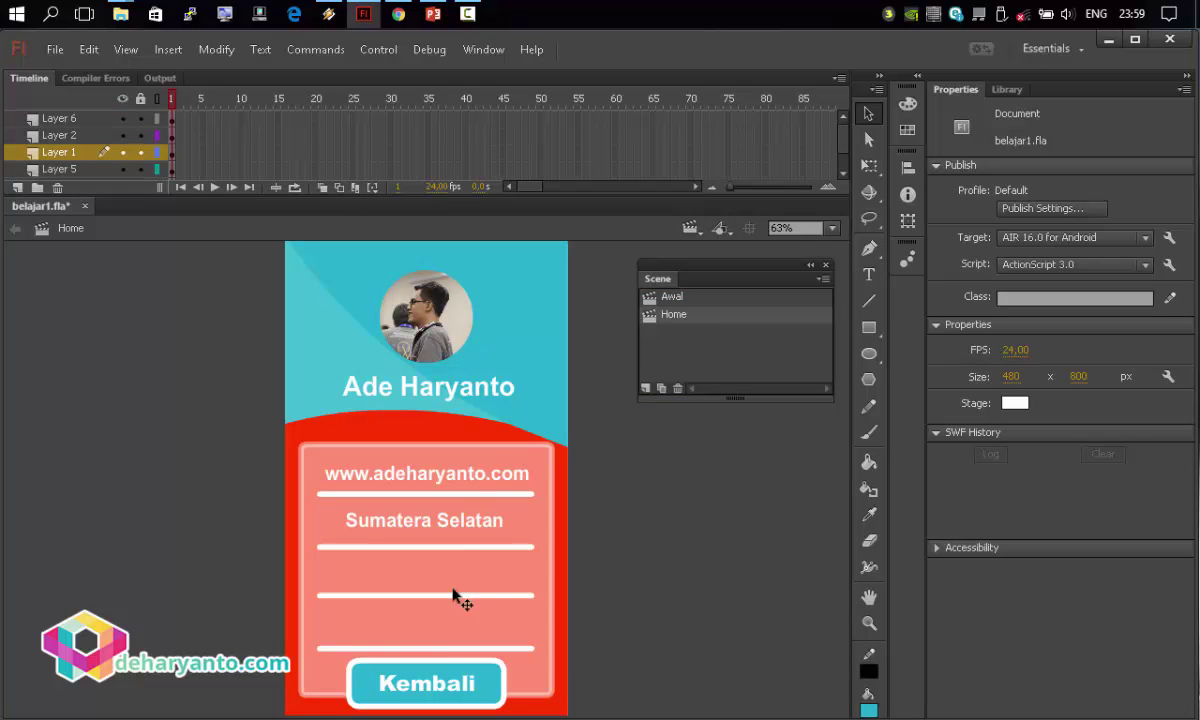
# Lock all layers except Layer 6 and convert Kembali to a Button symbol named 'kembali'.
pyautogui.click(140, 100)
pyautogui.click(140, 118)
pyautogui.moveTo(274, 598); pyautogui.dragTo(528, 709)
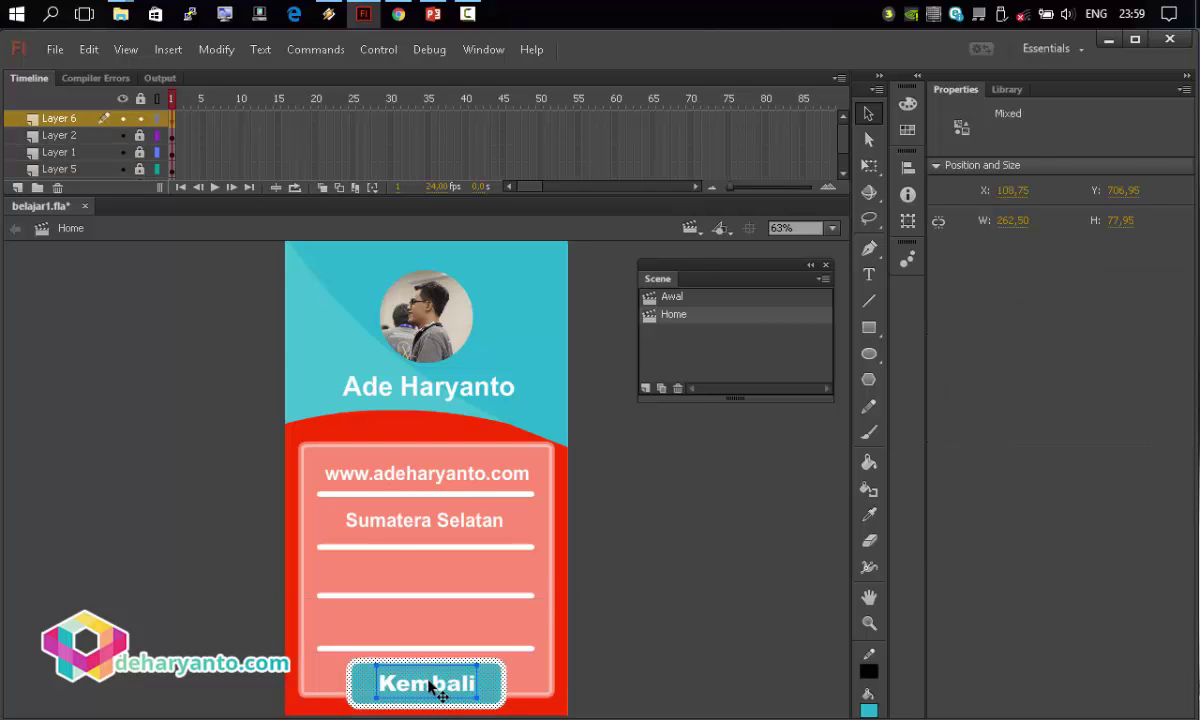
pyautogui.rightClick(430, 680)
pyautogui.click(482, 606)
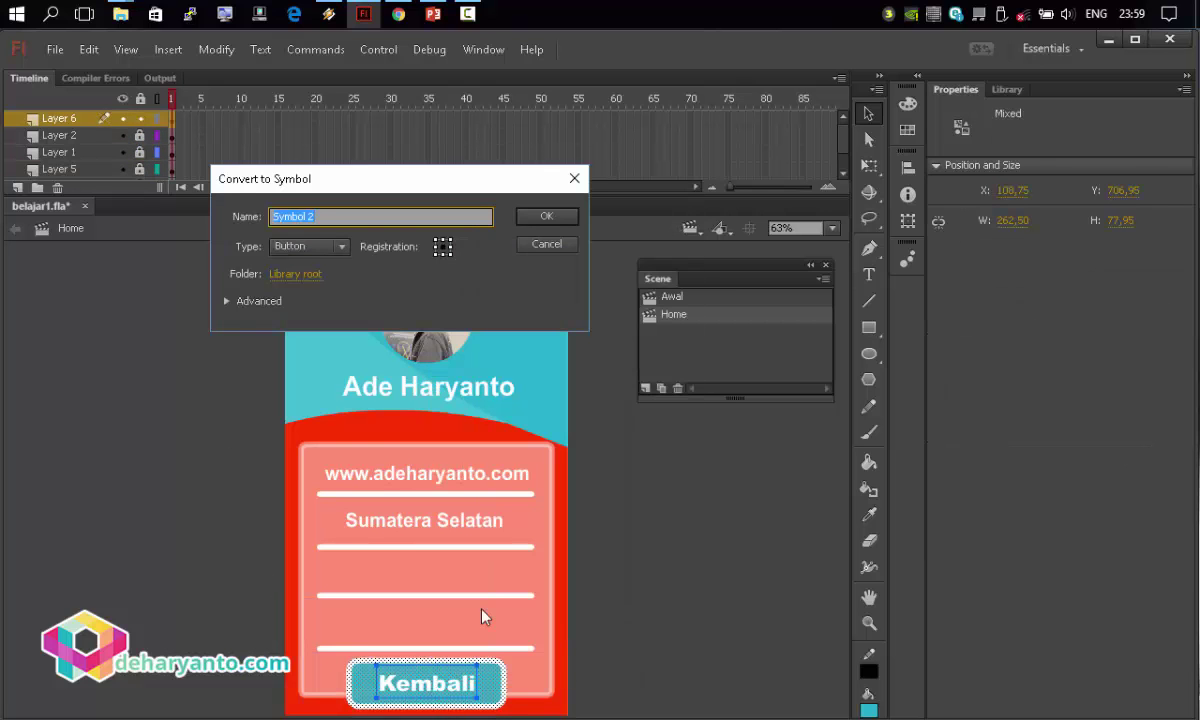
pyautogui.write('kembali')
pyautogui.click(552, 218)
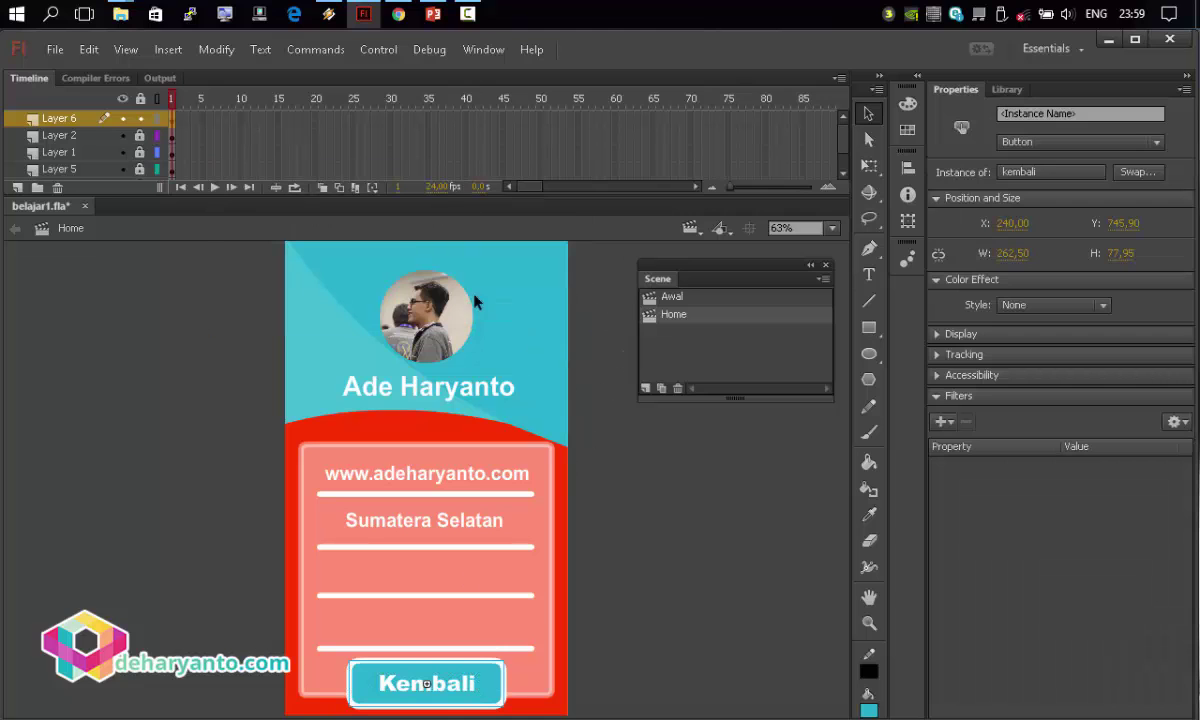
pyautogui.click(483, 49)
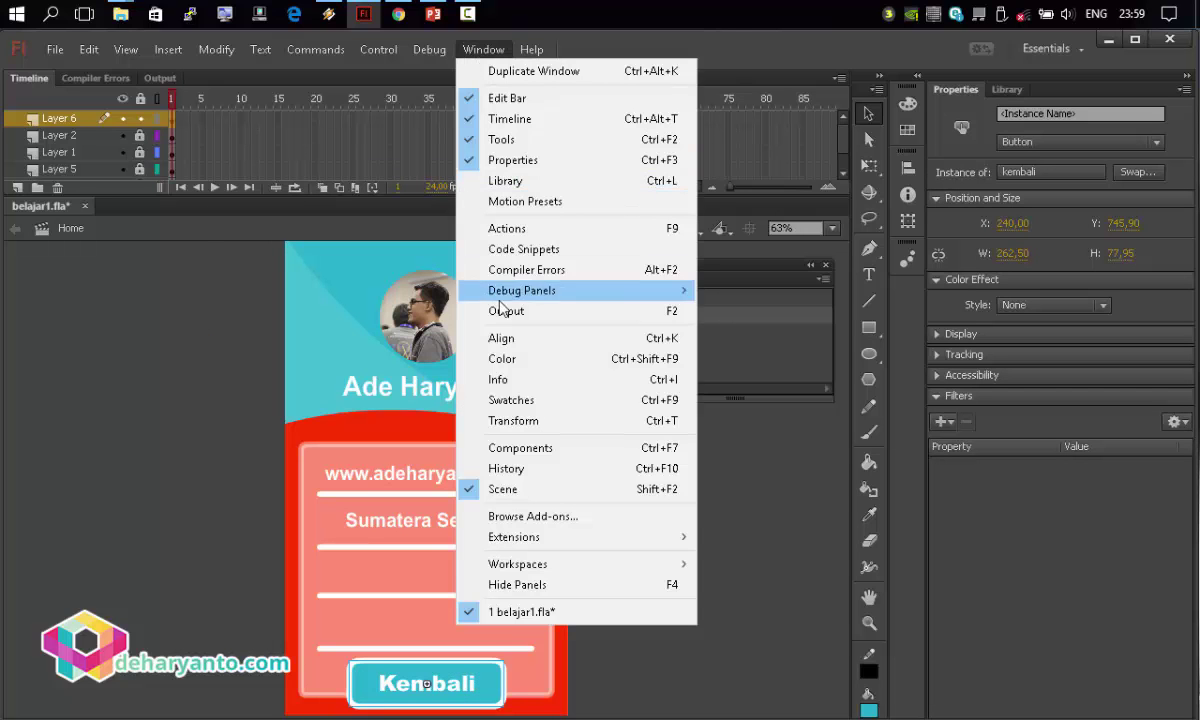
# Add a Stop at this Frame snippet to the Home scene's frame script.
pyautogui.click(506, 228)
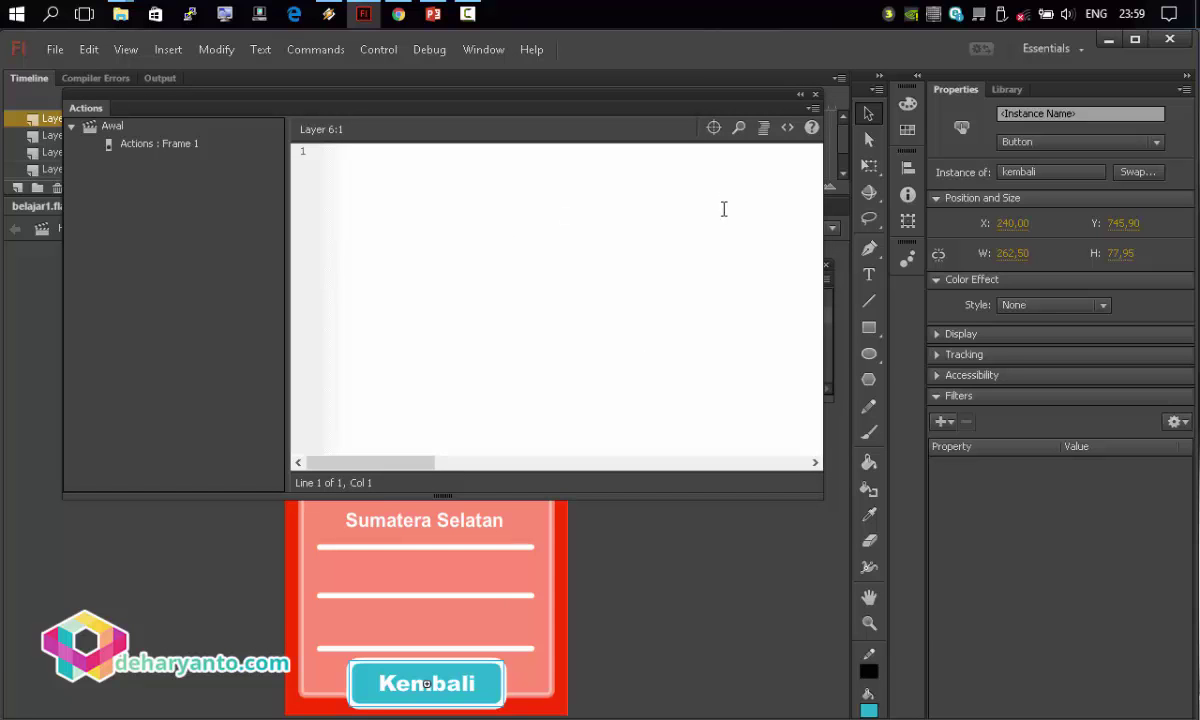
pyautogui.click(787, 127)
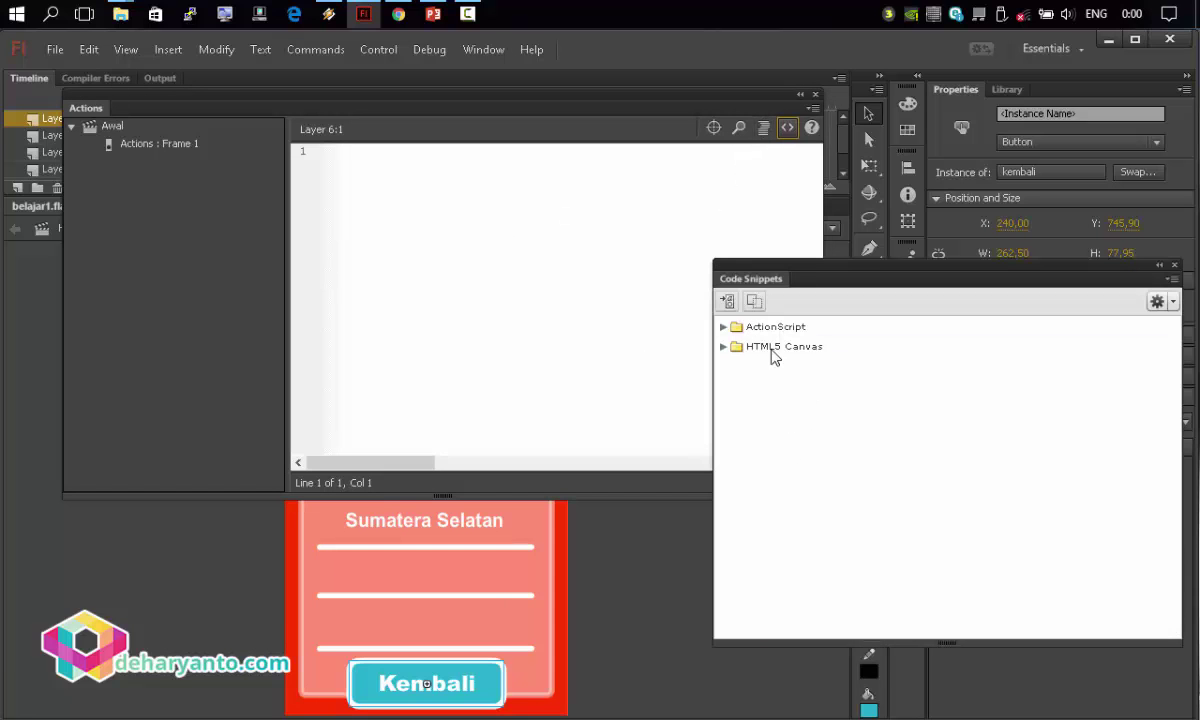
pyautogui.click(723, 327)
pyautogui.click(740, 366)
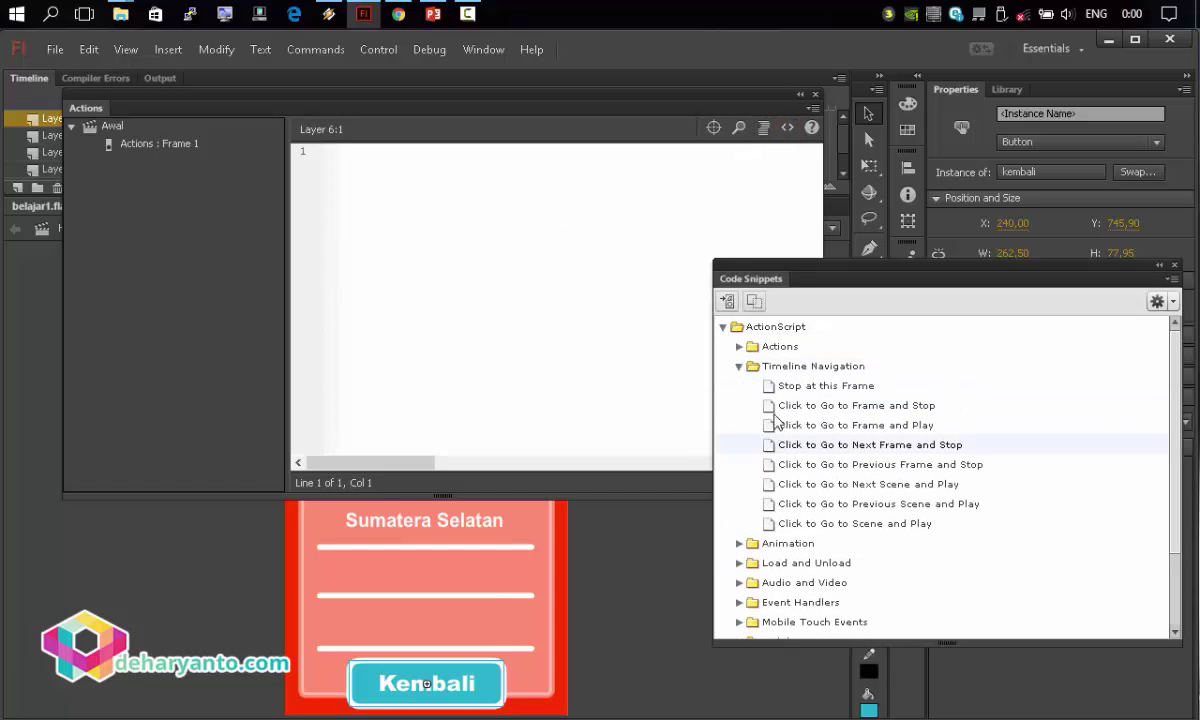
pyautogui.doubleClick(785, 386)
# Give the Kembali button a Go to Scene and Play handler targeting 'Awal', then close the panels.
pyautogui.click(532, 268)
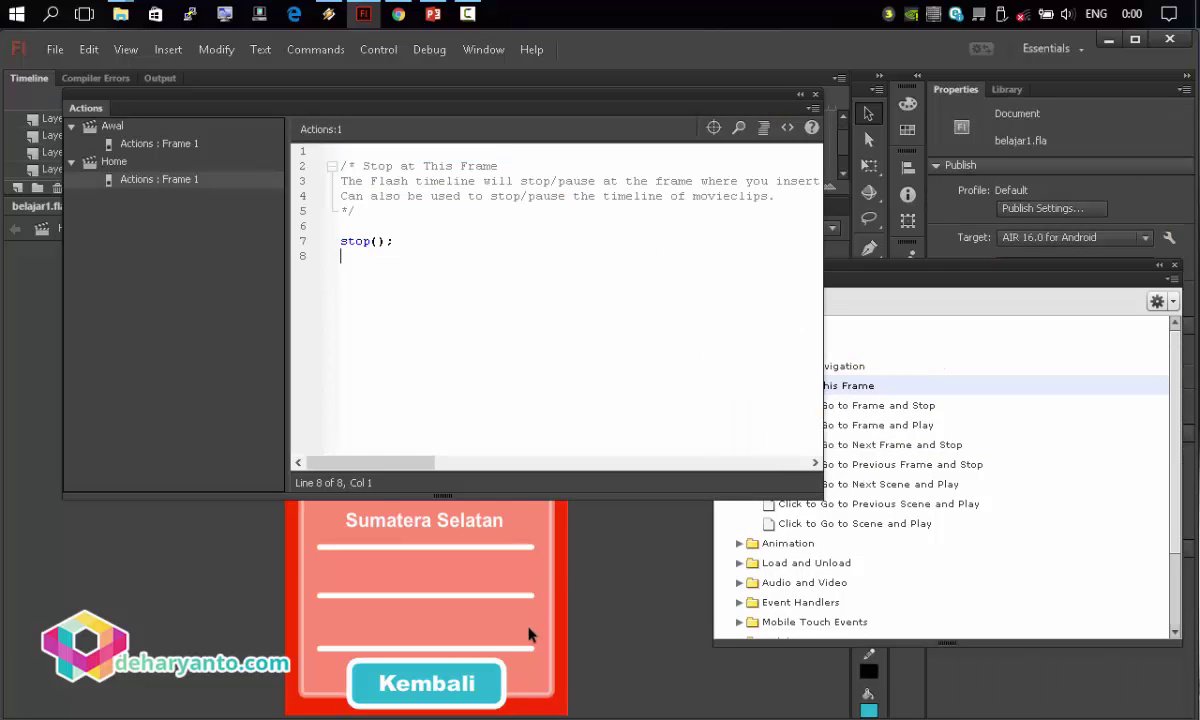
pyautogui.click(484, 687)
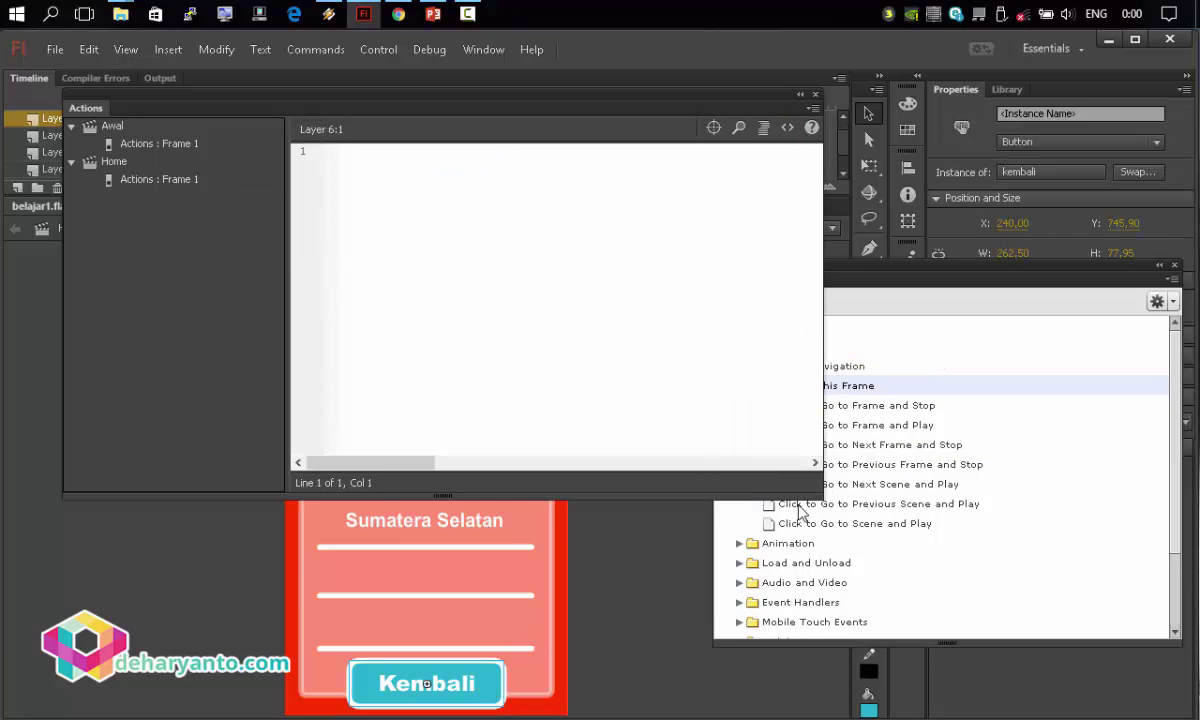
pyautogui.doubleClick(884, 536)
pyautogui.click(691, 419)
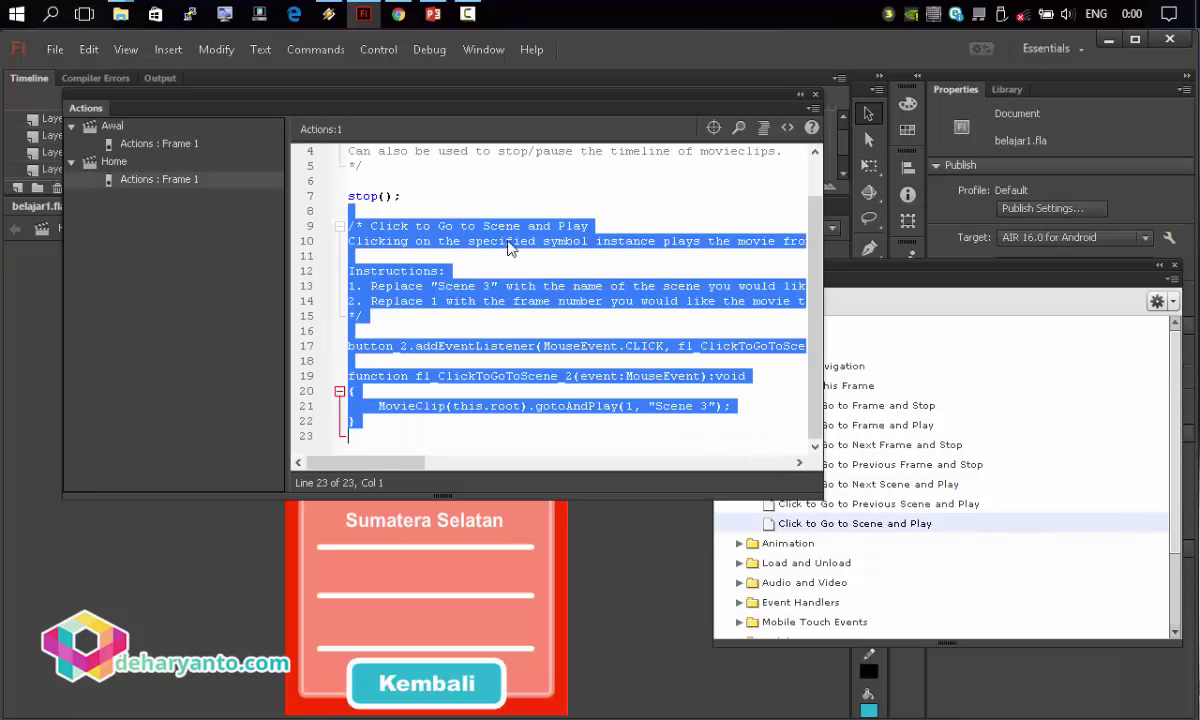
pyautogui.click(655, 406)
pyautogui.moveTo(655, 406); pyautogui.dragTo(708, 406)
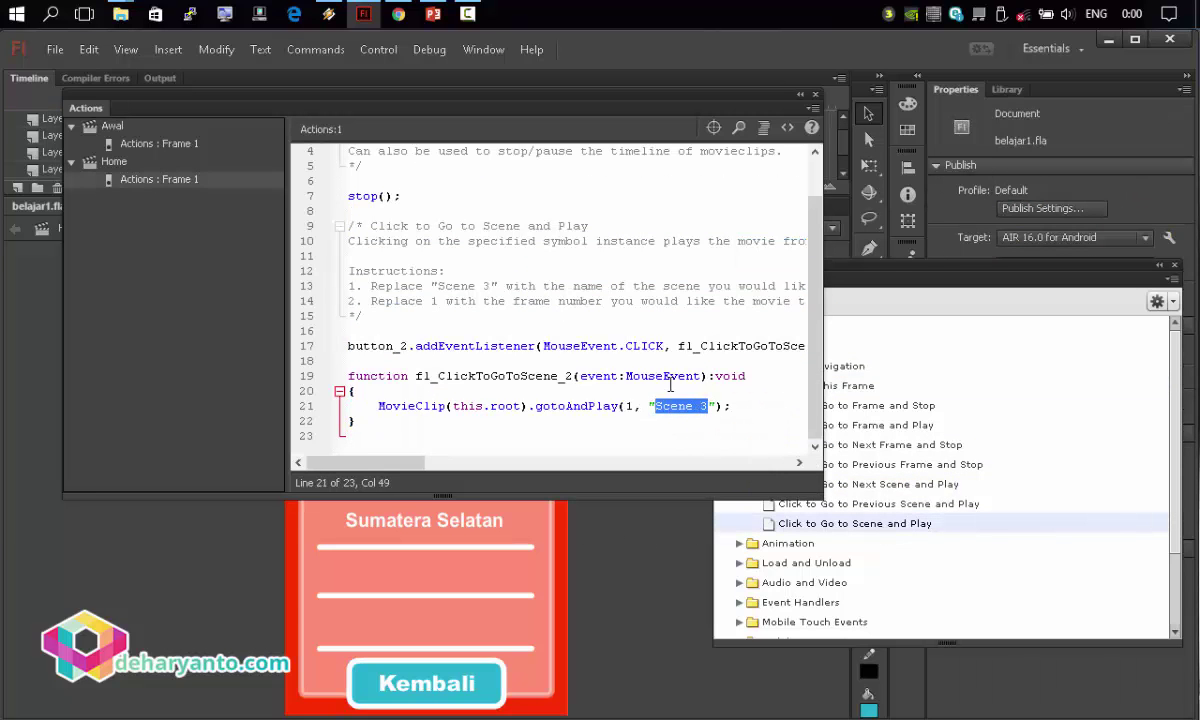
pyautogui.write('Awal')
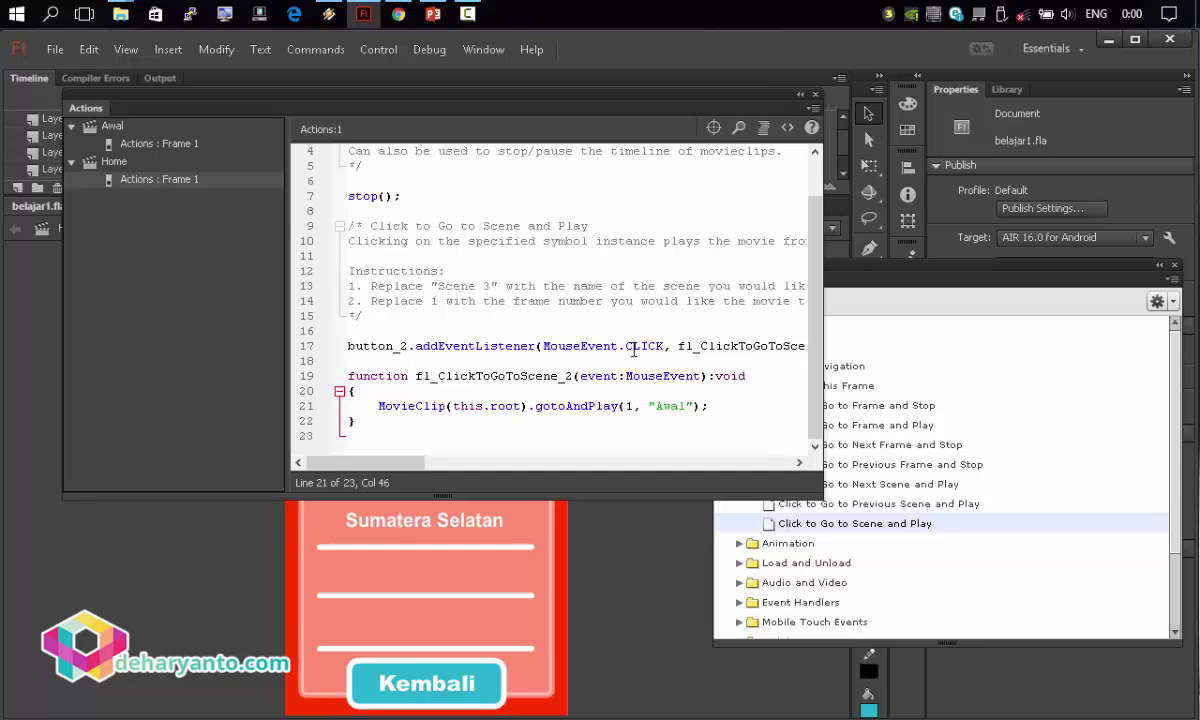
pyautogui.click(815, 94)
pyautogui.click(1174, 265)
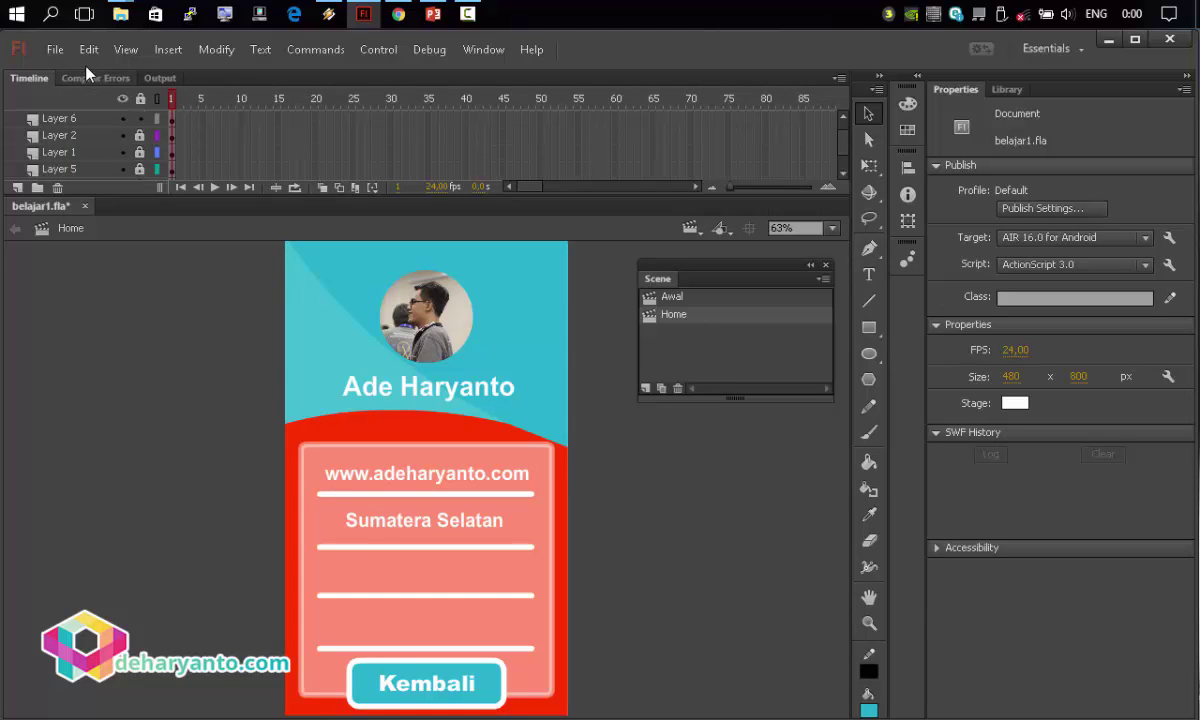
# Save the project and switch the stage to the Awal scene.
pyautogui.click(58, 49)
pyautogui.click(88, 228)
pyautogui.click(692, 229)
pyautogui.click(133, 337)
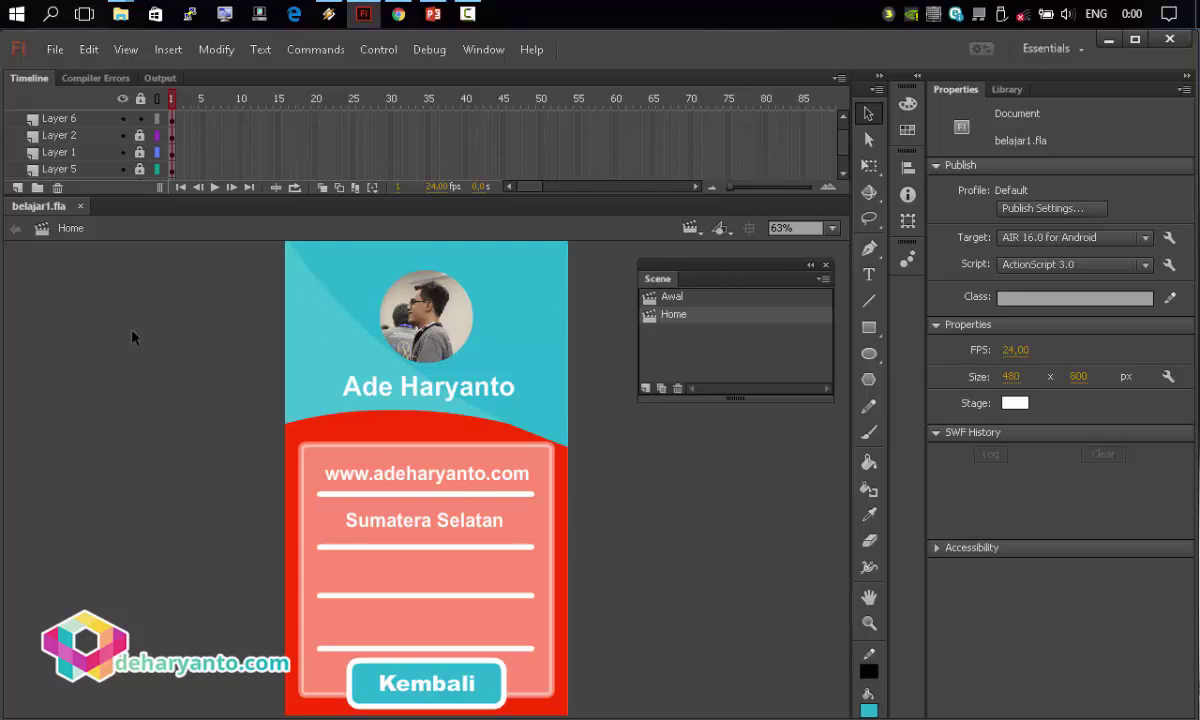
pyautogui.click(697, 236)
pyautogui.click(710, 247)
# Run Control > Test to launch the app in the simulator.
pyautogui.click(378, 49)
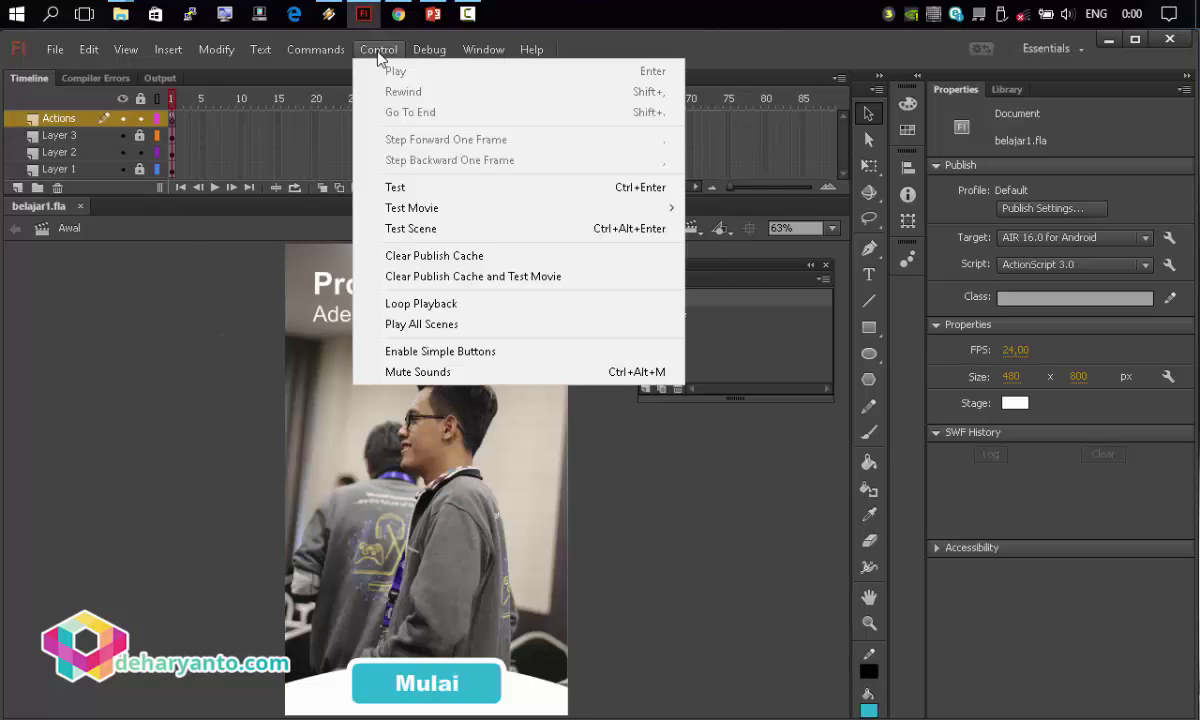
pyautogui.click(392, 186)
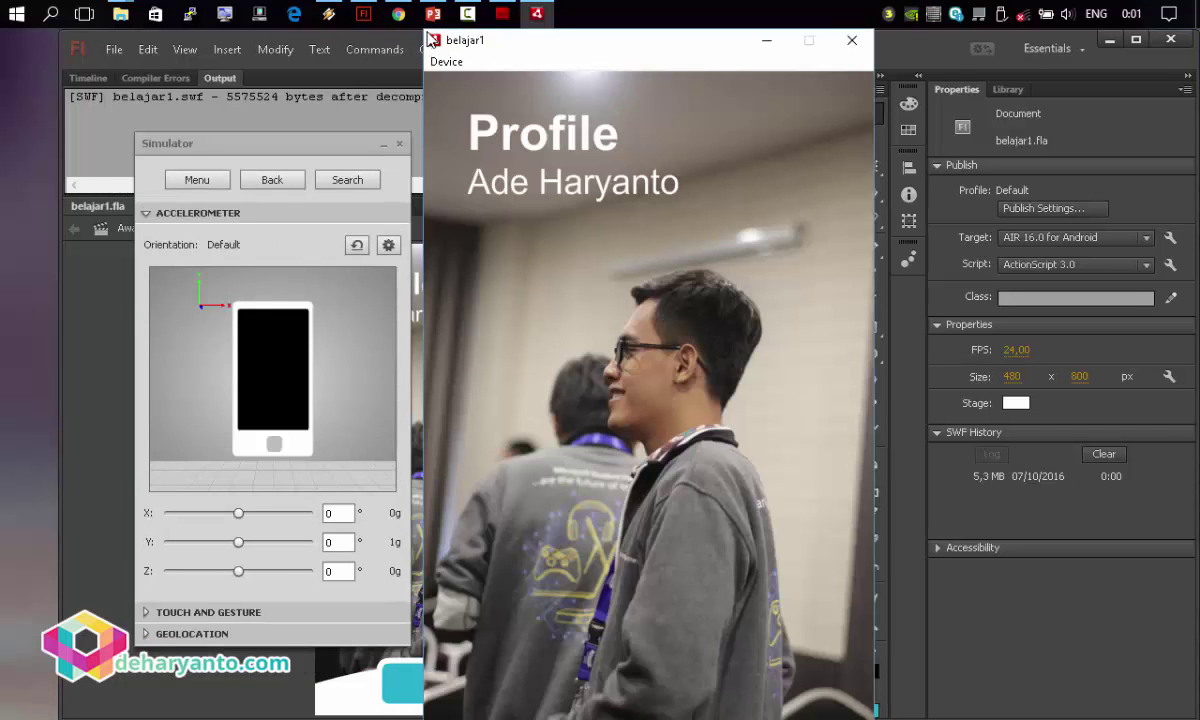
pyautogui.click(208, 234)
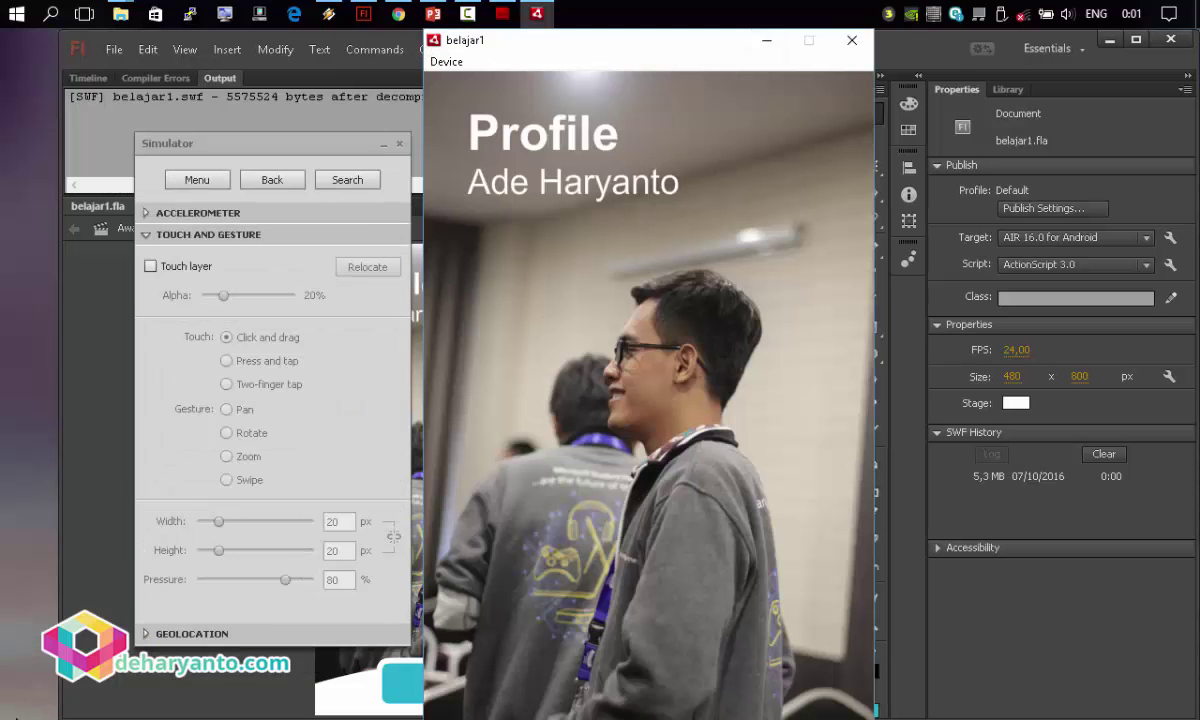
pyautogui.click(14, 714)
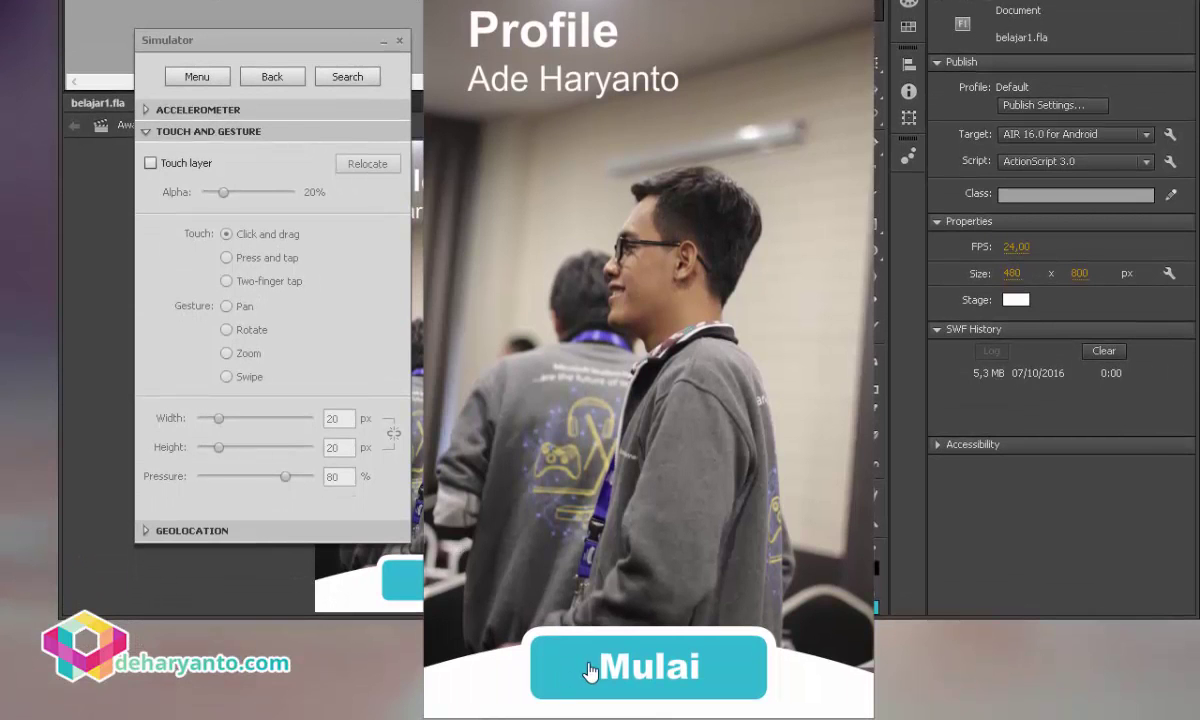
# Toggle repeatedly between screens with Mulai and Kembali, then close the test window.
pyautogui.click(615, 662)
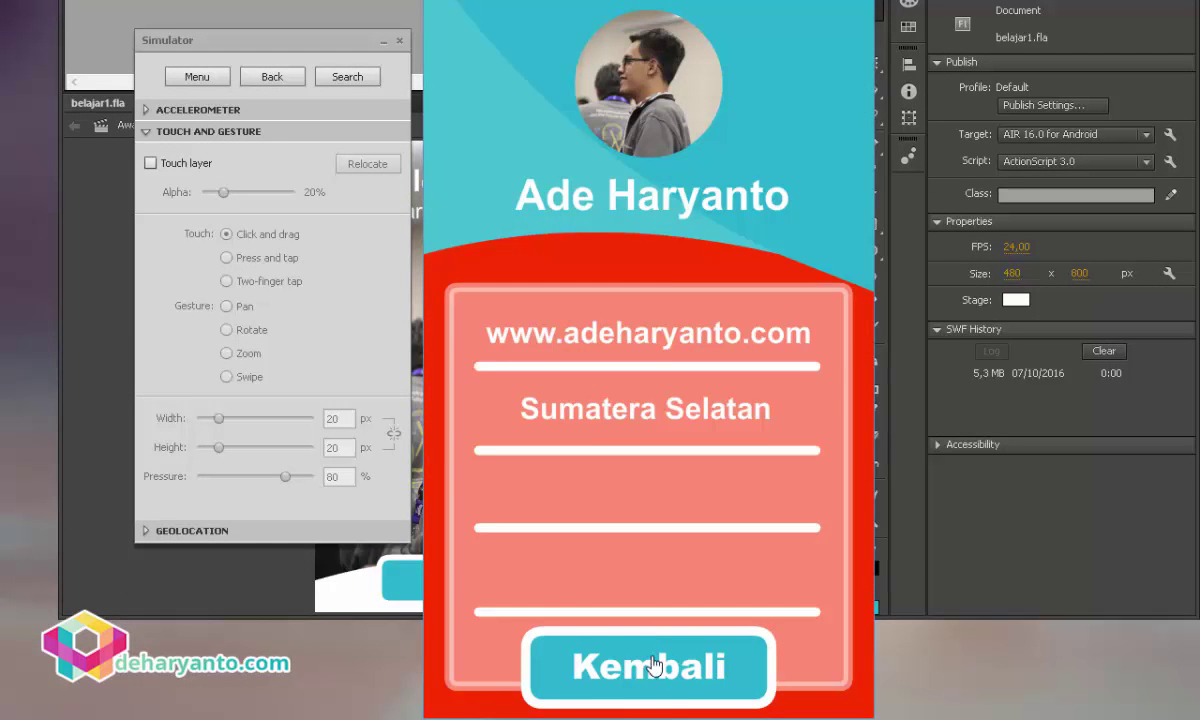
pyautogui.click(651, 668)
pyautogui.click(651, 670)
pyautogui.click(651, 670)
pyautogui.click(651, 670)
pyautogui.click(651, 670)
pyautogui.click(651, 670)
pyautogui.click(651, 670)
pyautogui.click(651, 670)
pyautogui.click(651, 670)
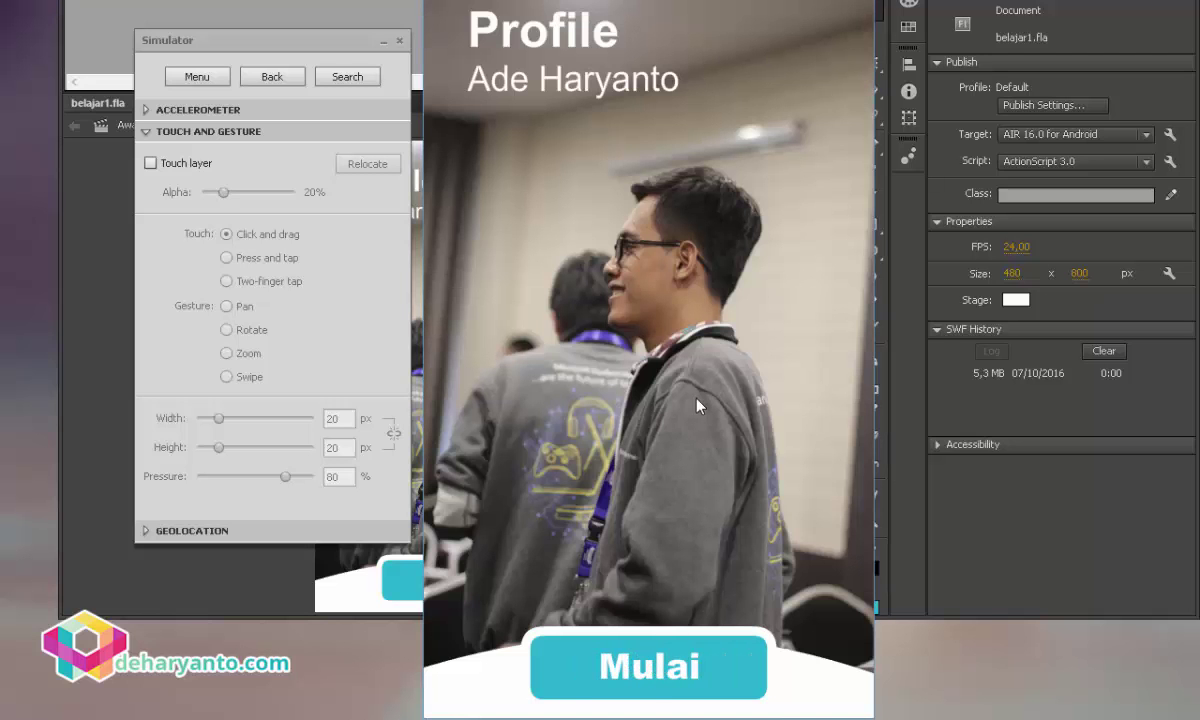
pyautogui.hotkey('ctrl', 'w')
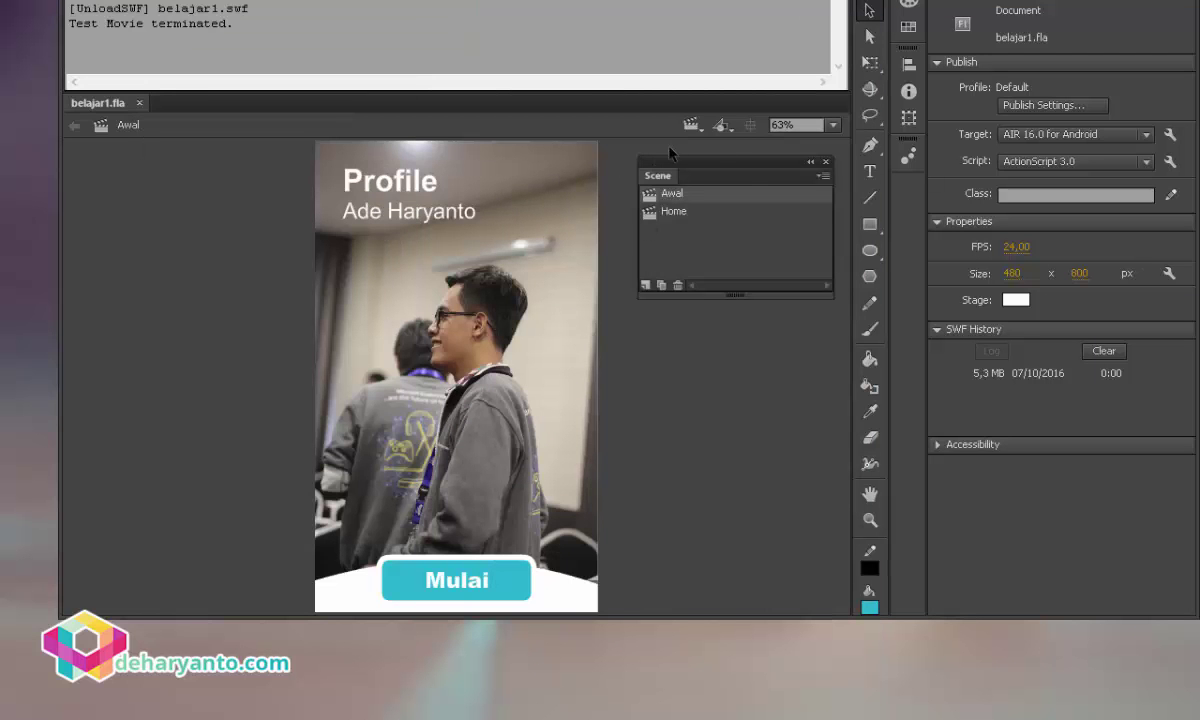
# On the Home scene, unlock all layers and delete the light teal triangle.
pyautogui.click(703, 125)
pyautogui.click(714, 164)
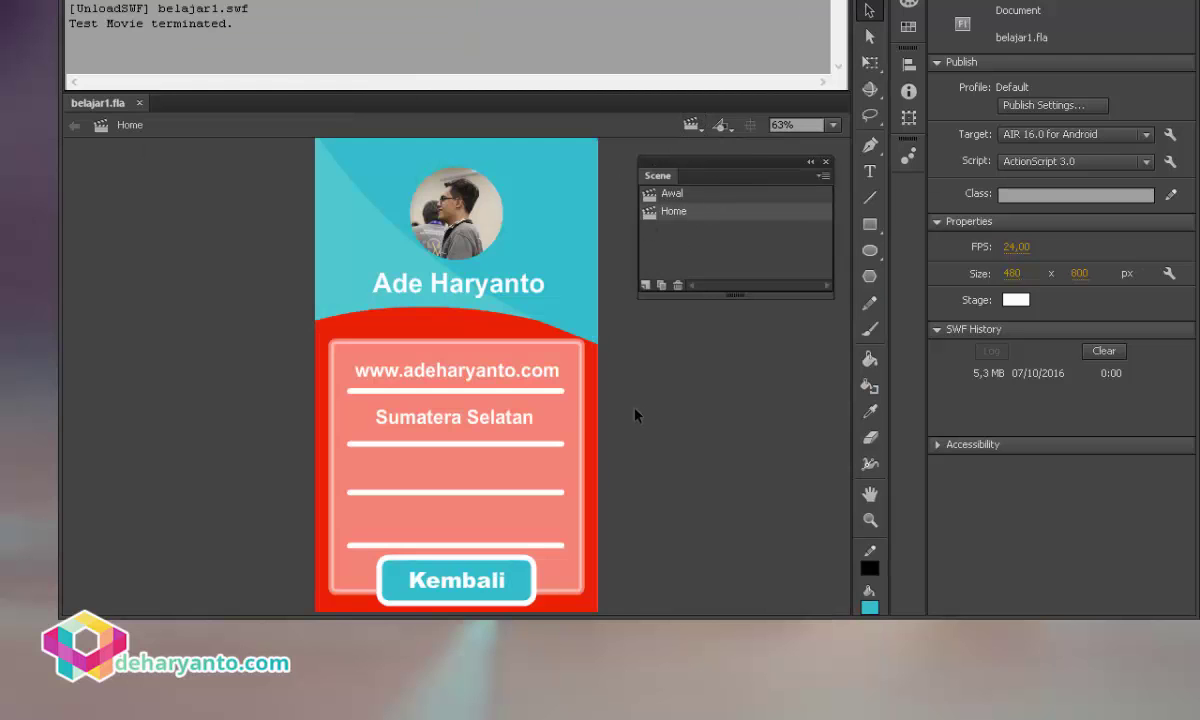
pyautogui.click(127, 3)
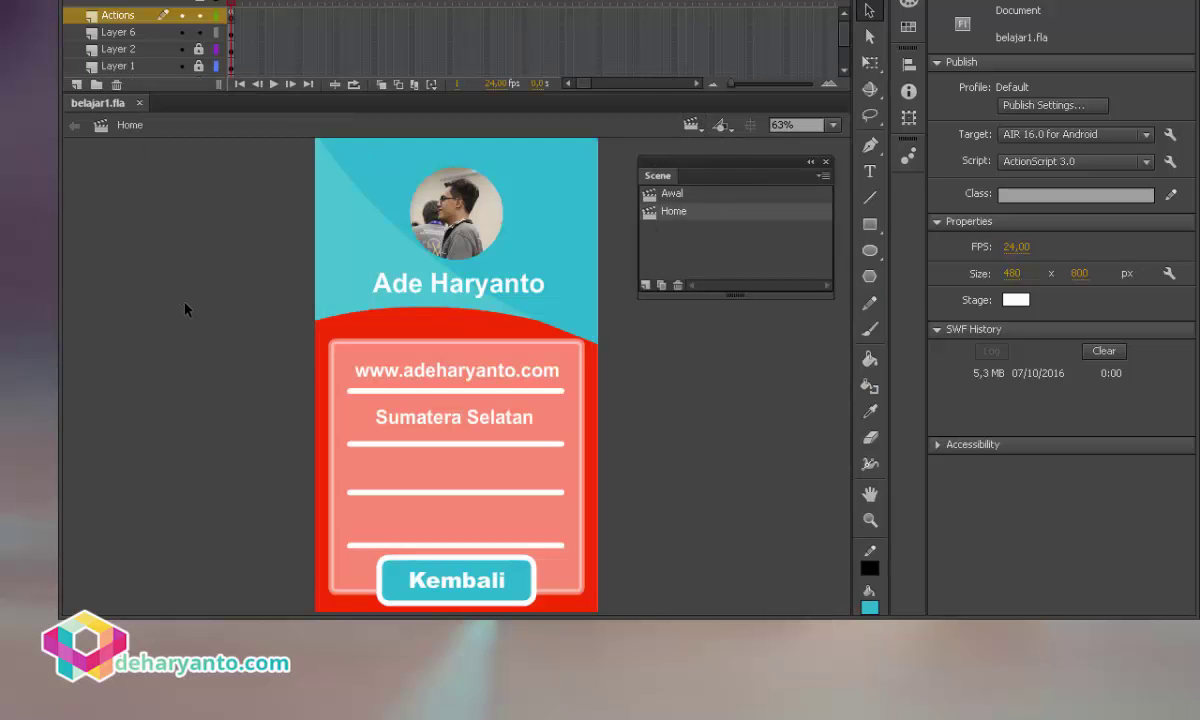
pyautogui.click(198, 4)
pyautogui.click(355, 258)
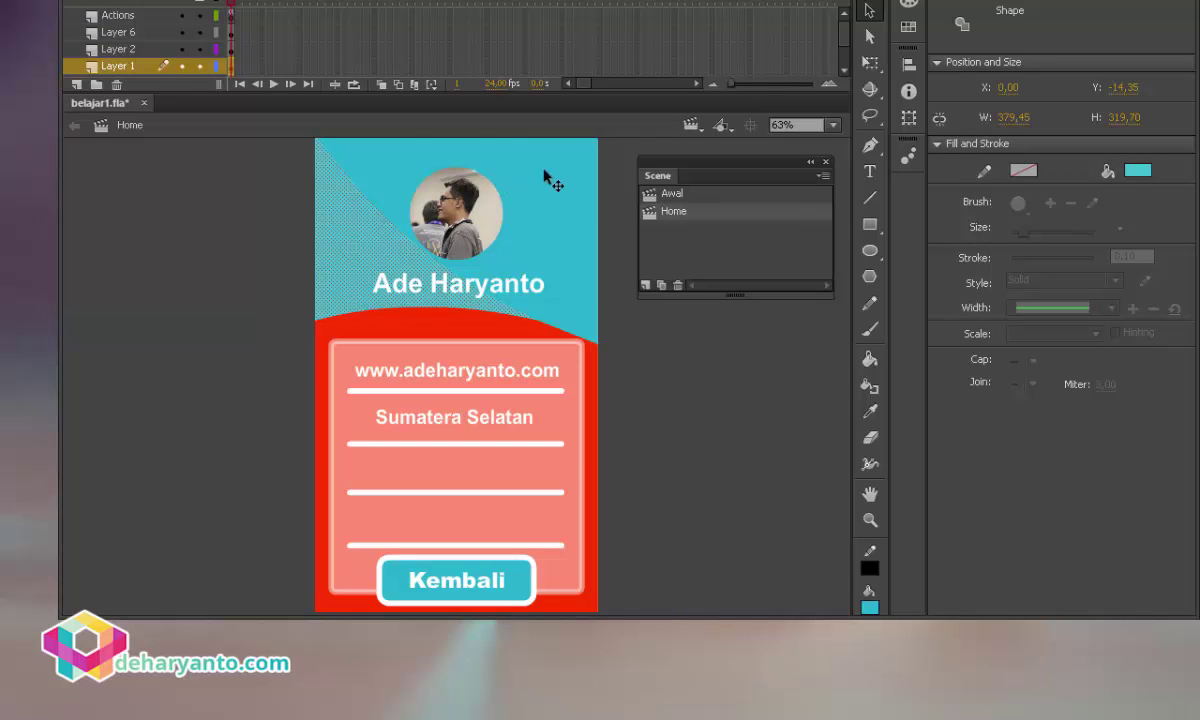
pyautogui.click(560, 192)
pyautogui.click(249, 222)
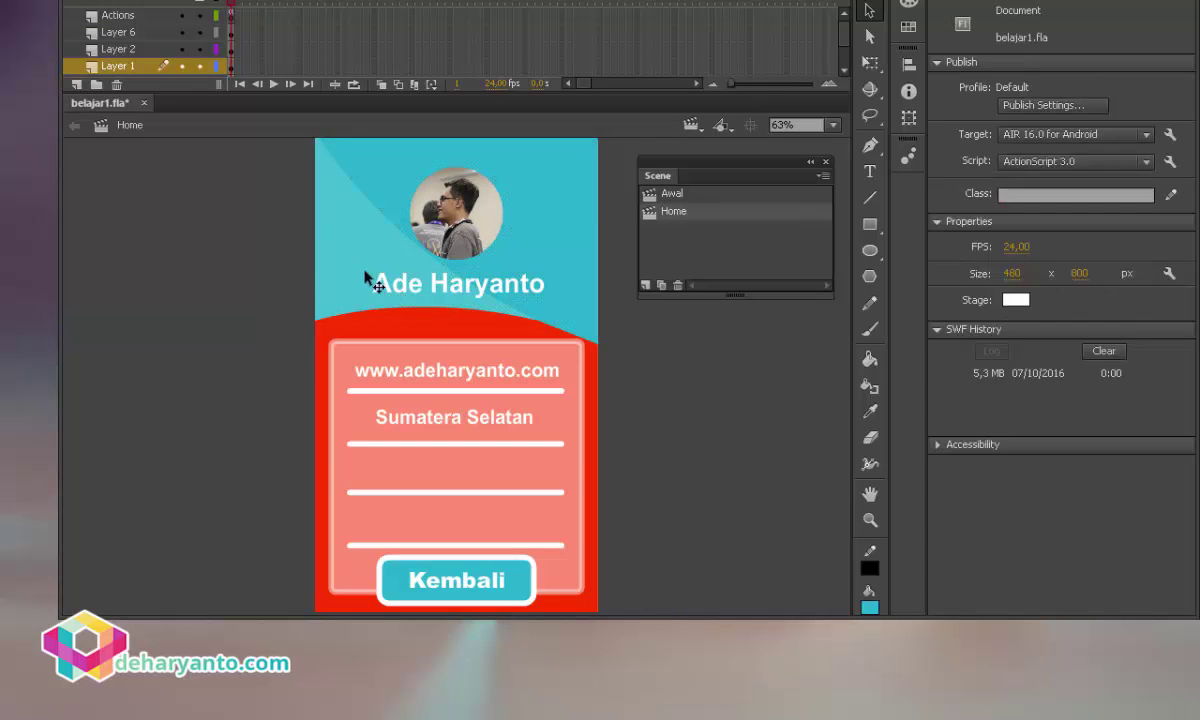
pyautogui.click(434, 273)
pyautogui.press('Delete')
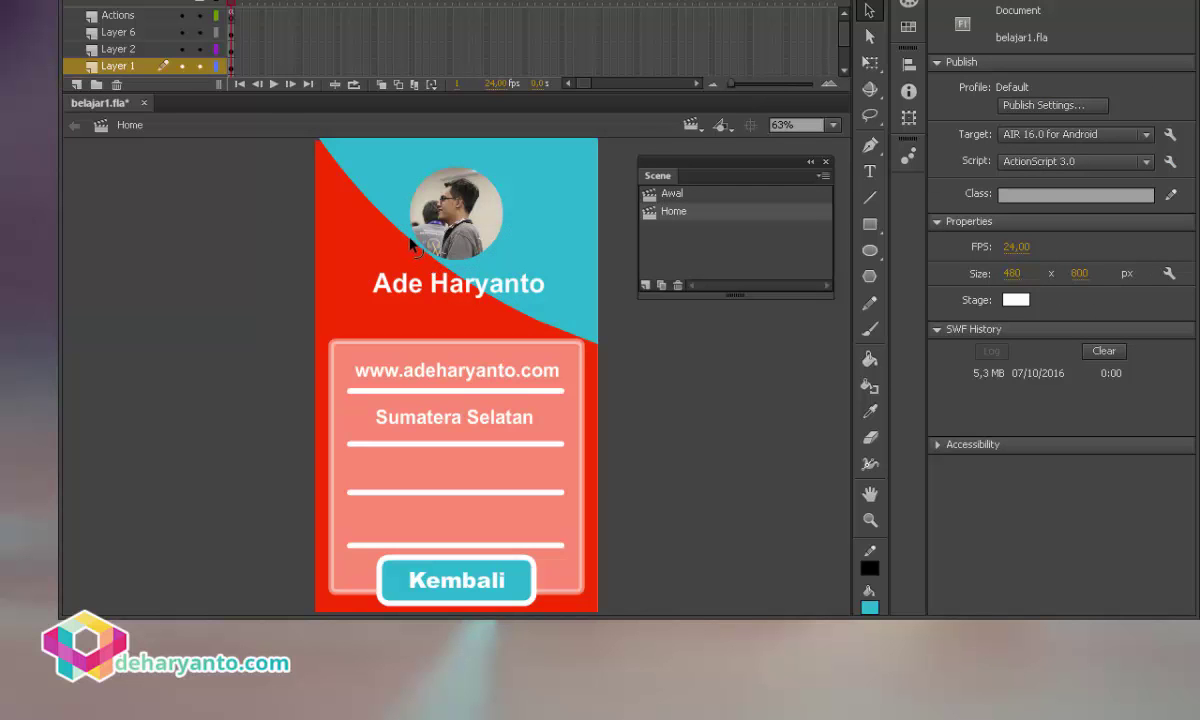
# Bend the header's edge into a curve and fill the header orange #FF6B33.
pyautogui.moveTo(387, 228); pyautogui.dragTo(363, 302)
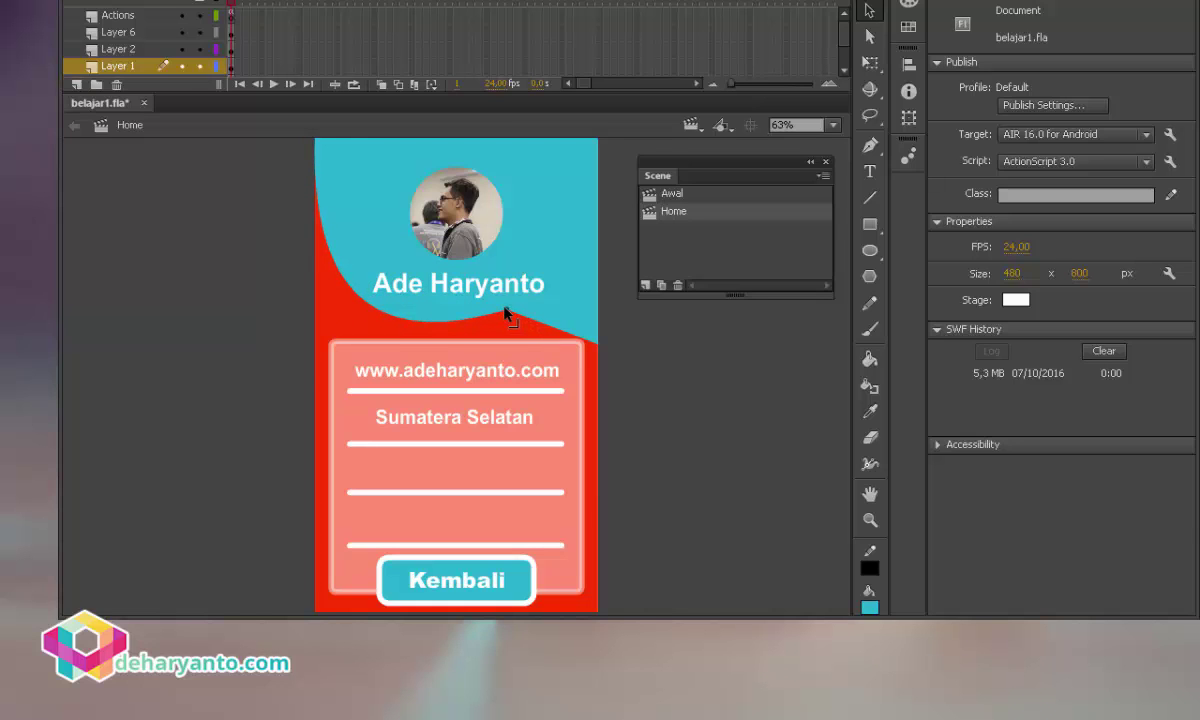
pyautogui.moveTo(507, 314); pyautogui.dragTo(505, 309)
pyautogui.click(568, 214)
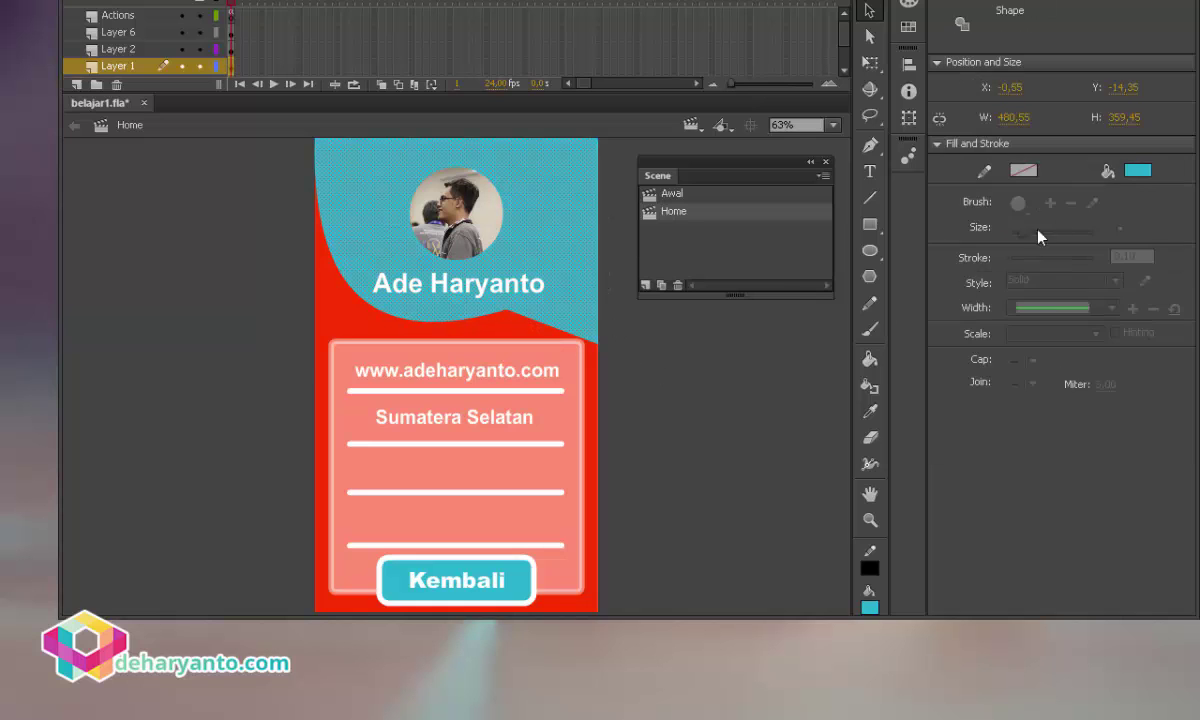
pyautogui.click(1138, 170)
pyautogui.click(440, 332)
pyautogui.click(1138, 170)
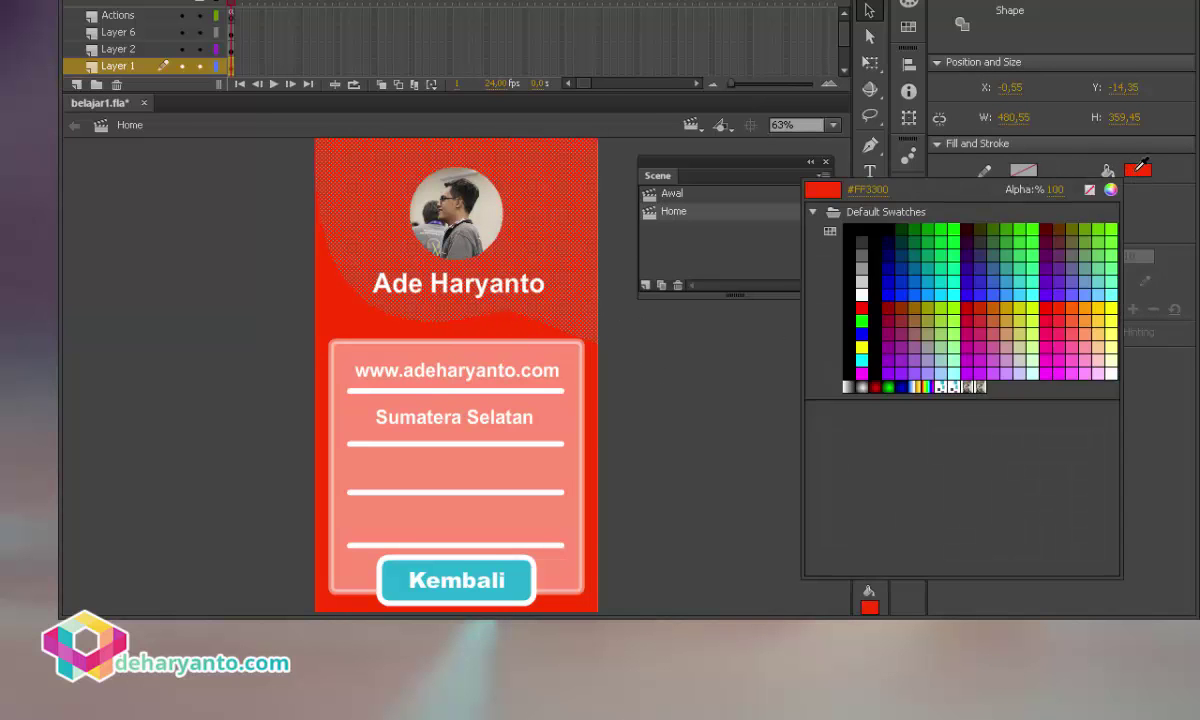
pyautogui.click(1111, 190)
pyautogui.moveTo(84, 131)
pyautogui.mouseDown()
pyautogui.moveTo(45, 219)
pyautogui.moveTo(48, 241)
pyautogui.moveTo(70, 225)
pyautogui.moveTo(69, 191)
pyautogui.mouseUp()
pyautogui.press('Return')
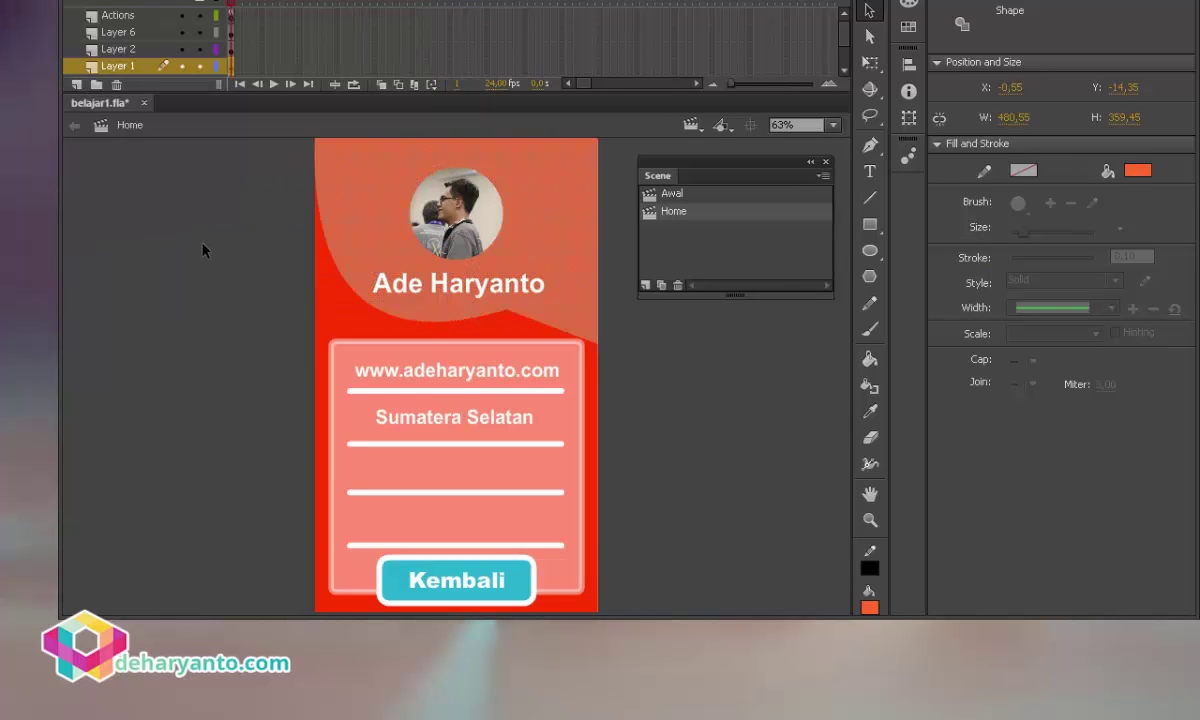
pyautogui.click(269, 243)
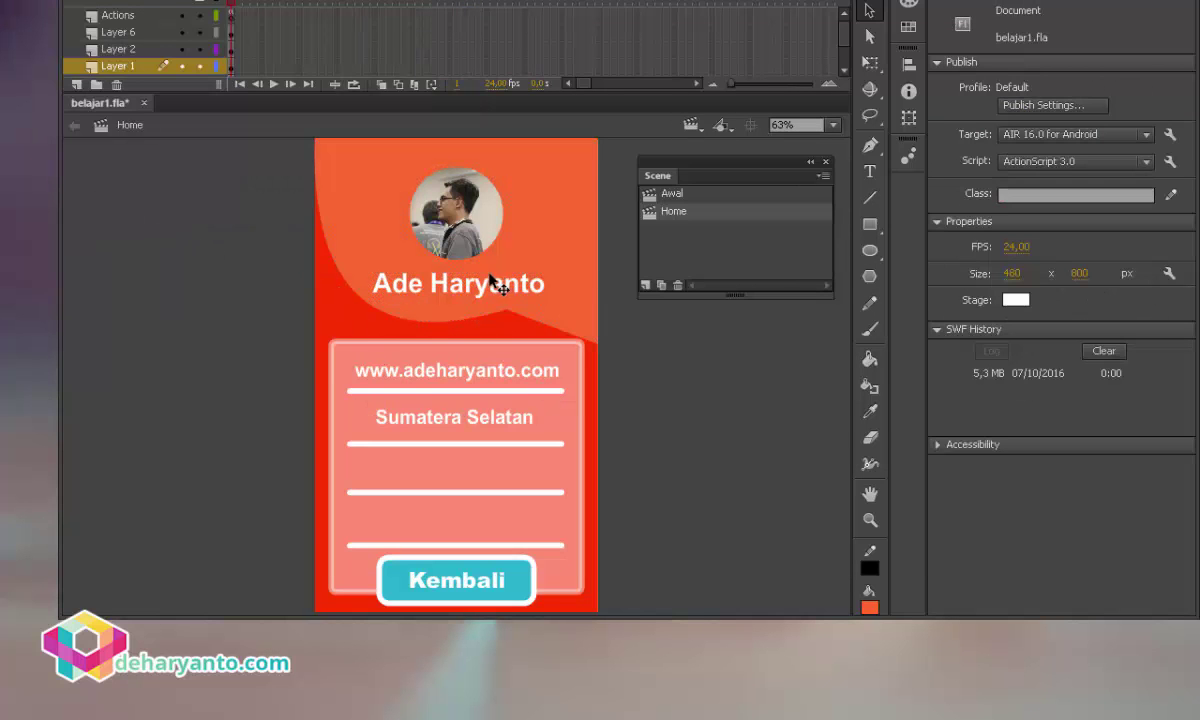
# Switch back to the Awal scene and save belajar1.fla.
pyautogui.click(692, 124)
pyautogui.click(702, 148)
pyautogui.click(104, 0)
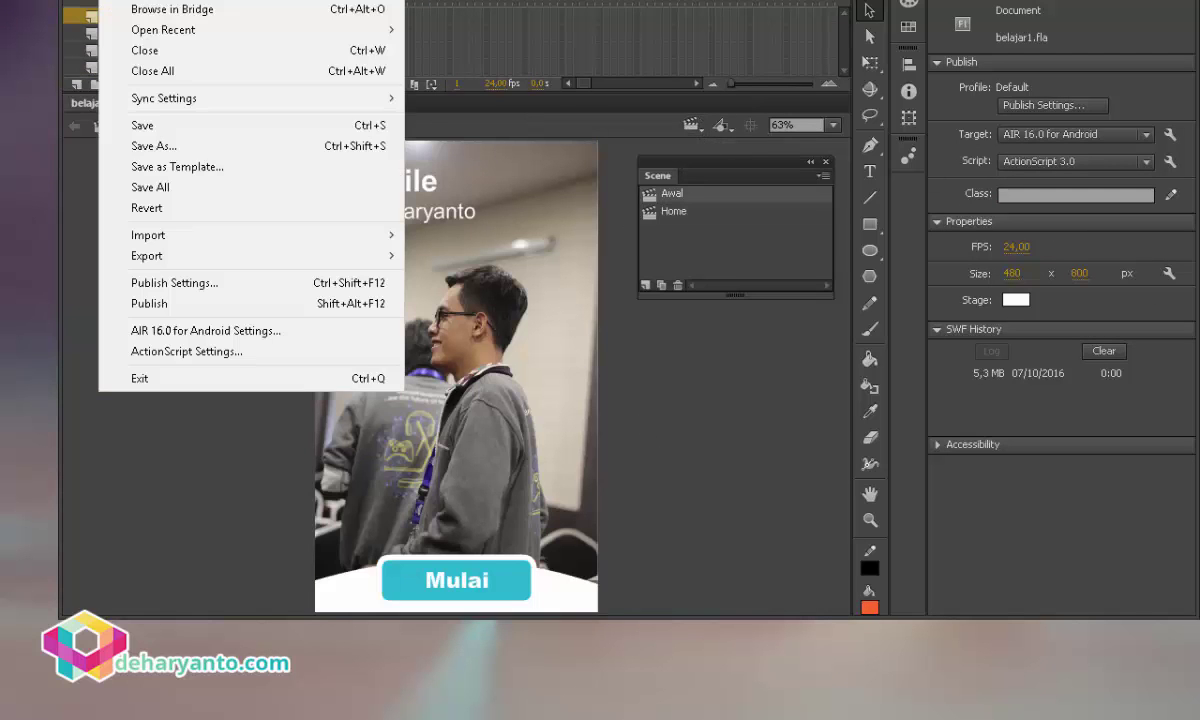
pyautogui.click(160, 118)
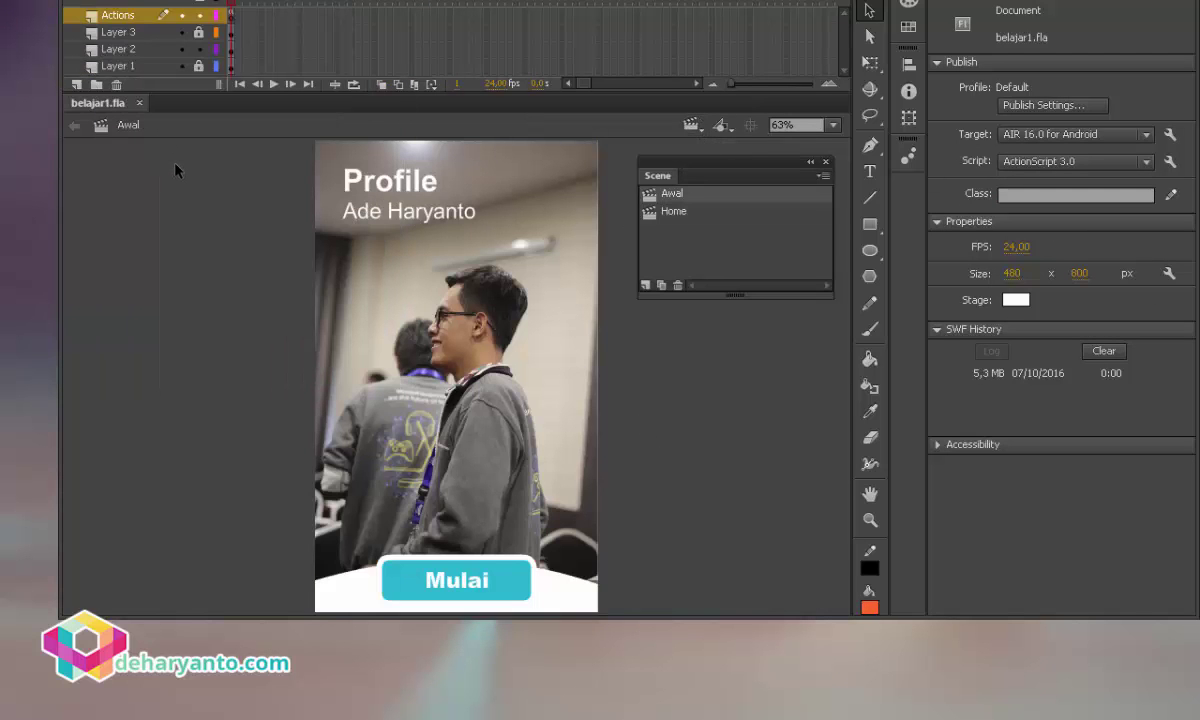
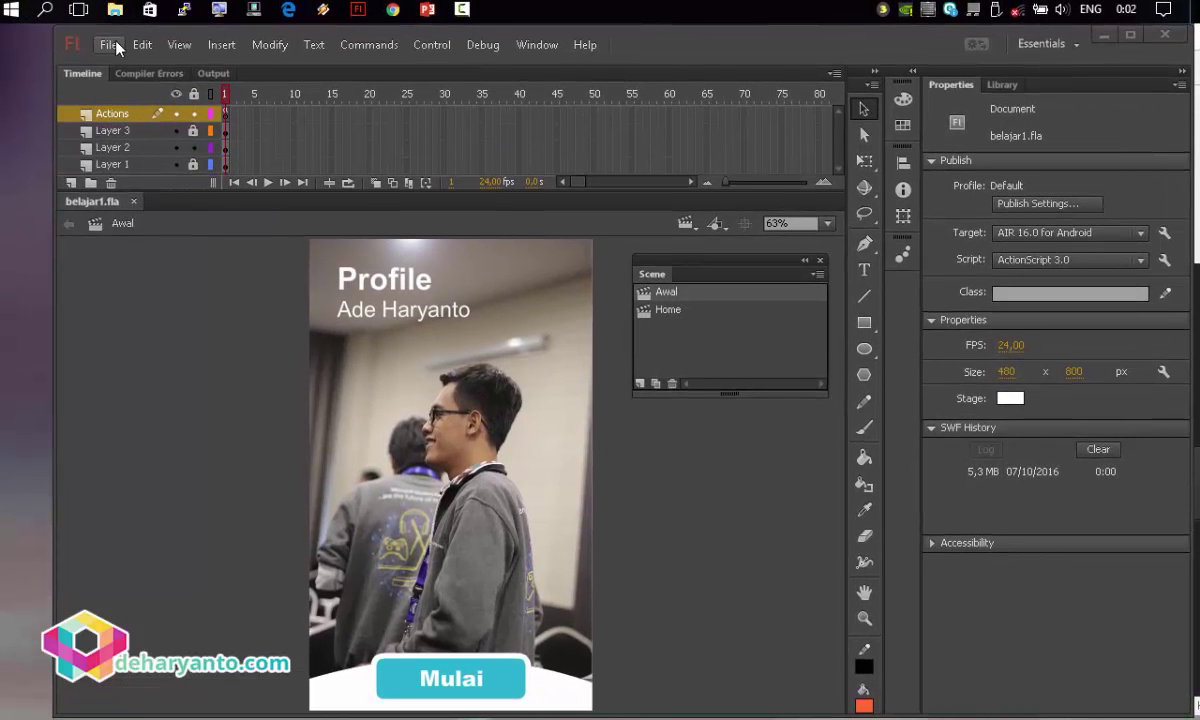
# Open the AIR 16.0 for Android Settings dialog from the File menu.
pyautogui.click(108, 47)
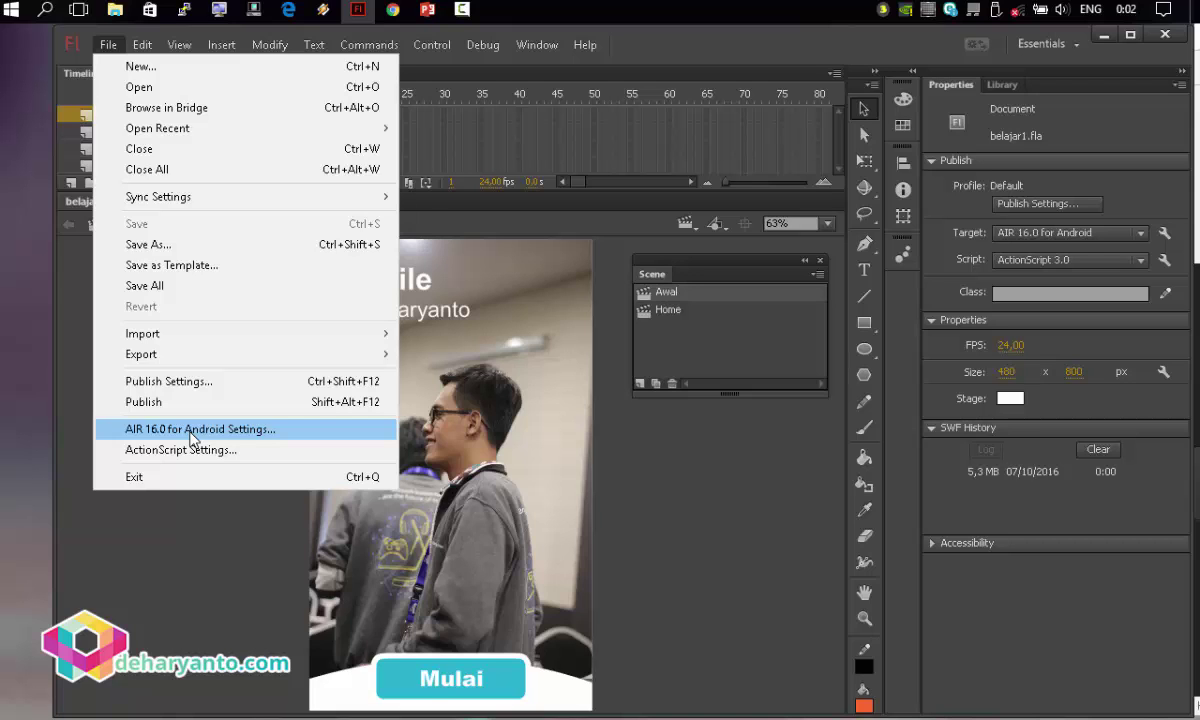
pyautogui.click(195, 430)
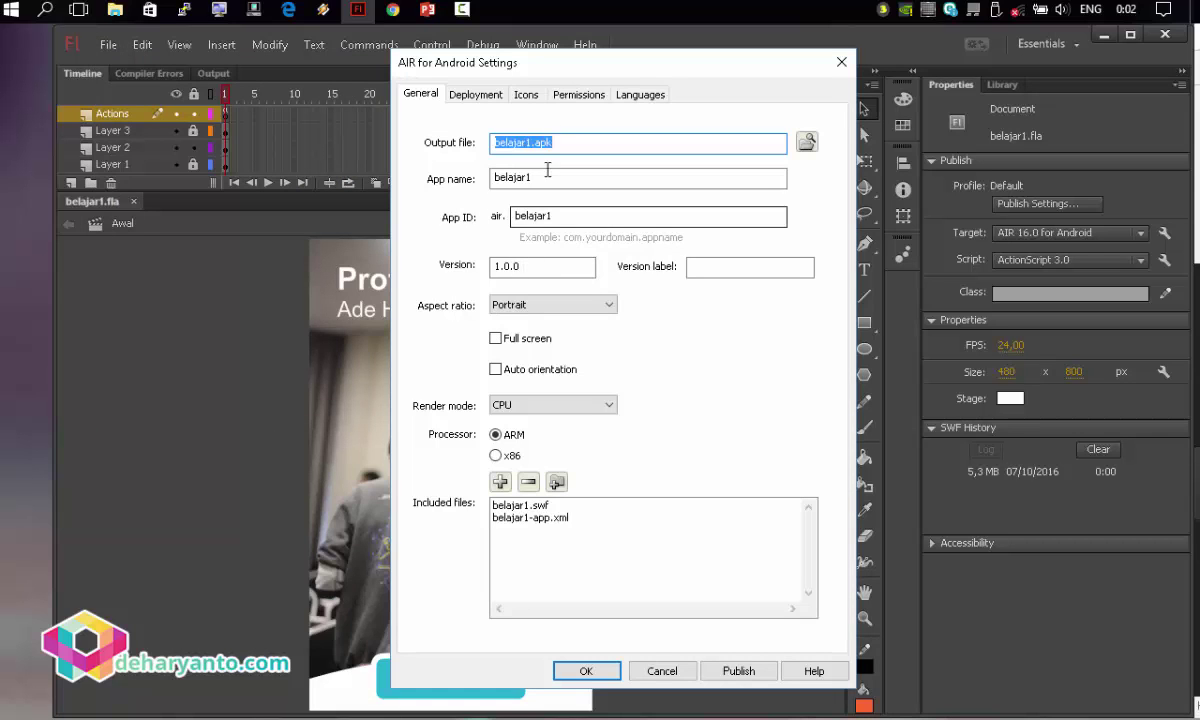
# Save the APK to the Tutorial folder and enter the owner's profile app name and .profile App ID.
pyautogui.click(806, 144)
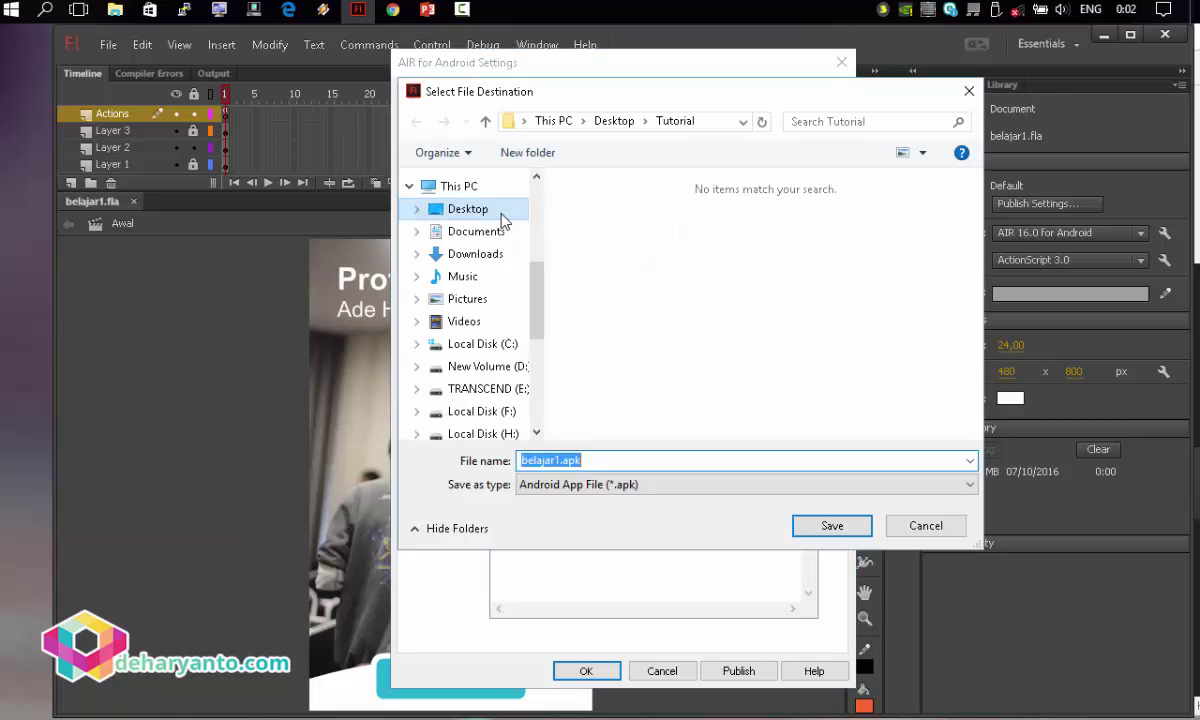
pyautogui.click(830, 526)
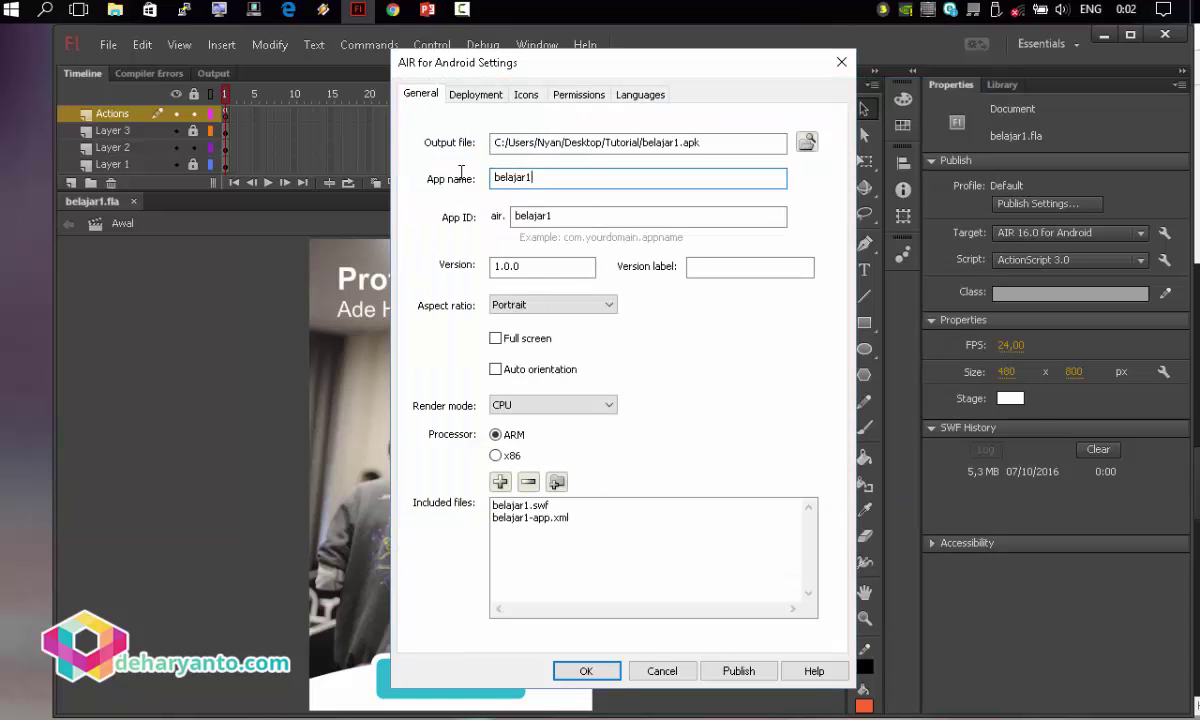
pyautogui.moveTo(492, 178); pyautogui.dragTo(537, 175)
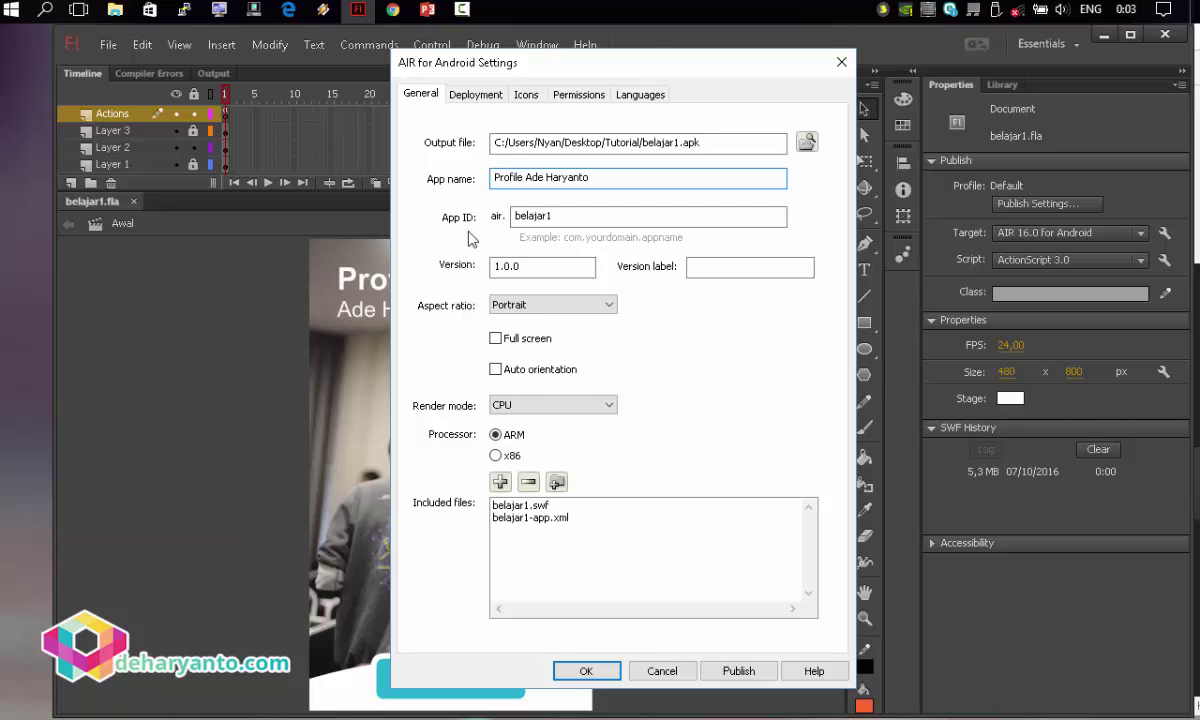
pyautogui.click(556, 218)
pyautogui.hotkey('ctrl', 'a')
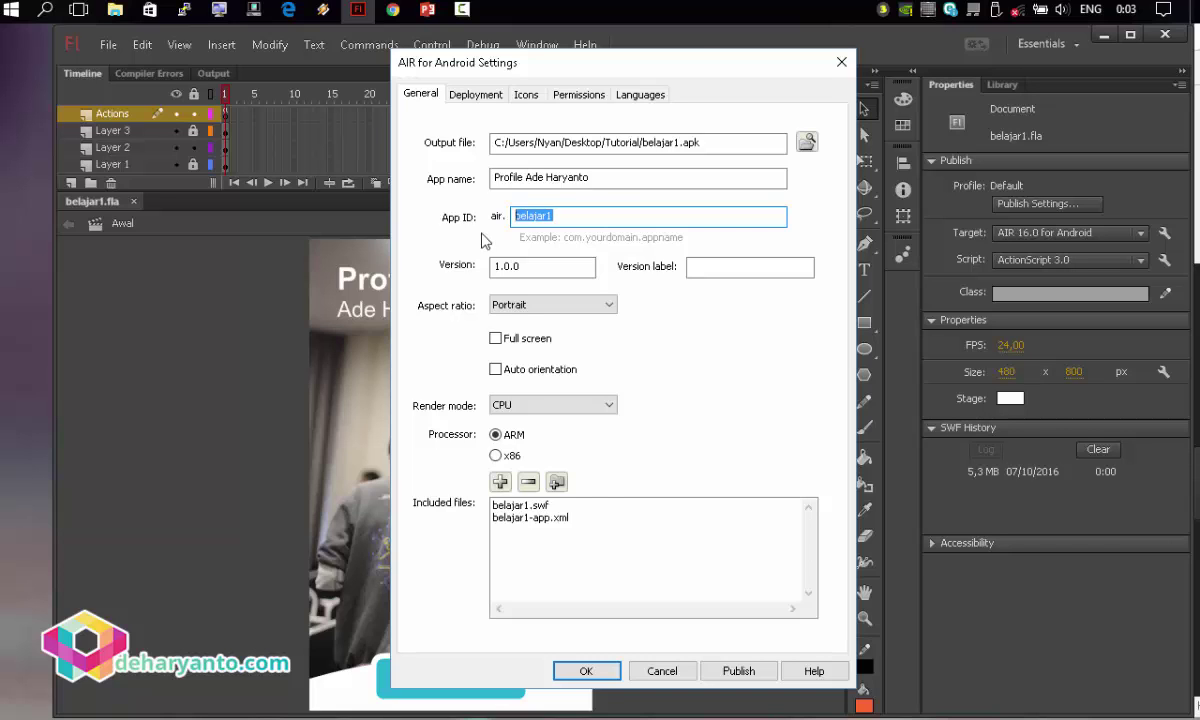
pyautogui.write('adeharayanto.profile')
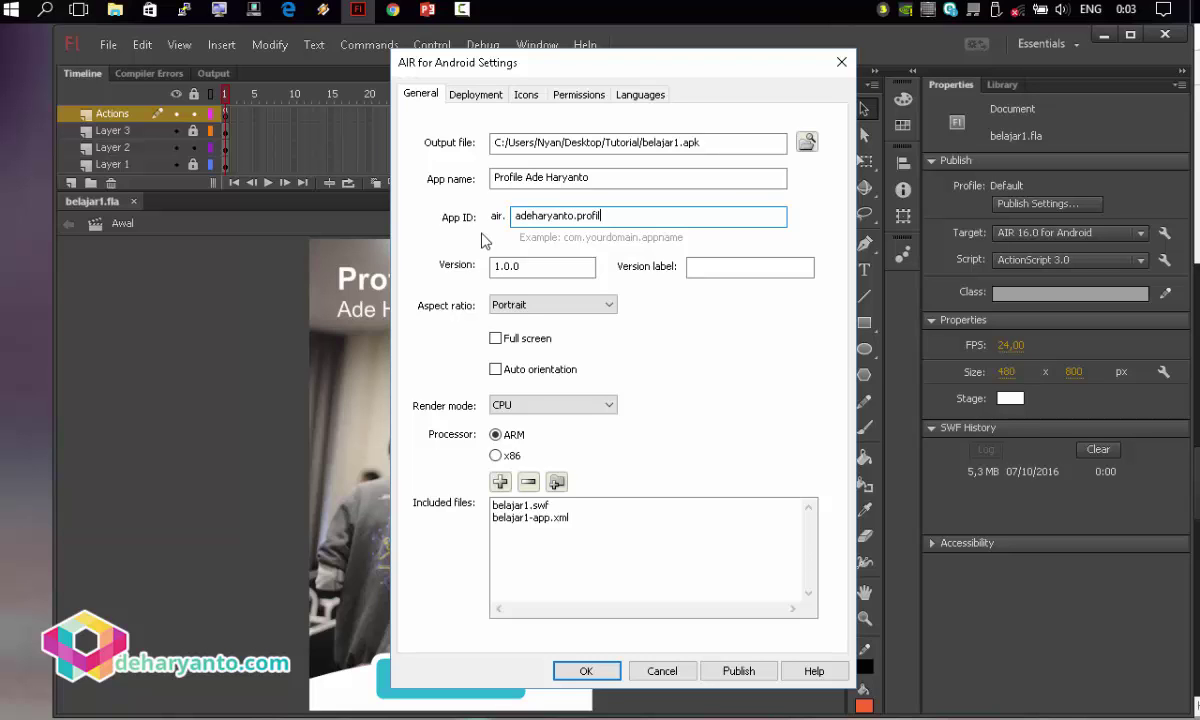
# Turn on full screen and target the x86 processor.
pyautogui.doubleClick(492, 265)
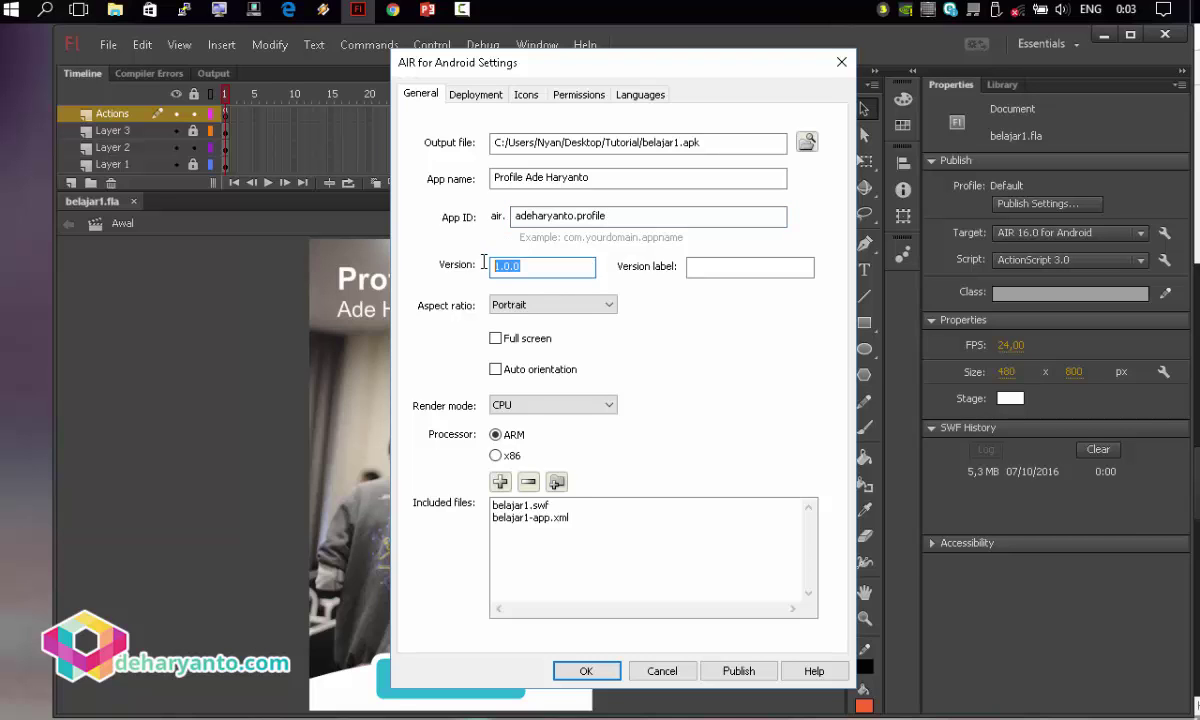
pyautogui.press('End')
pyautogui.click(523, 342)
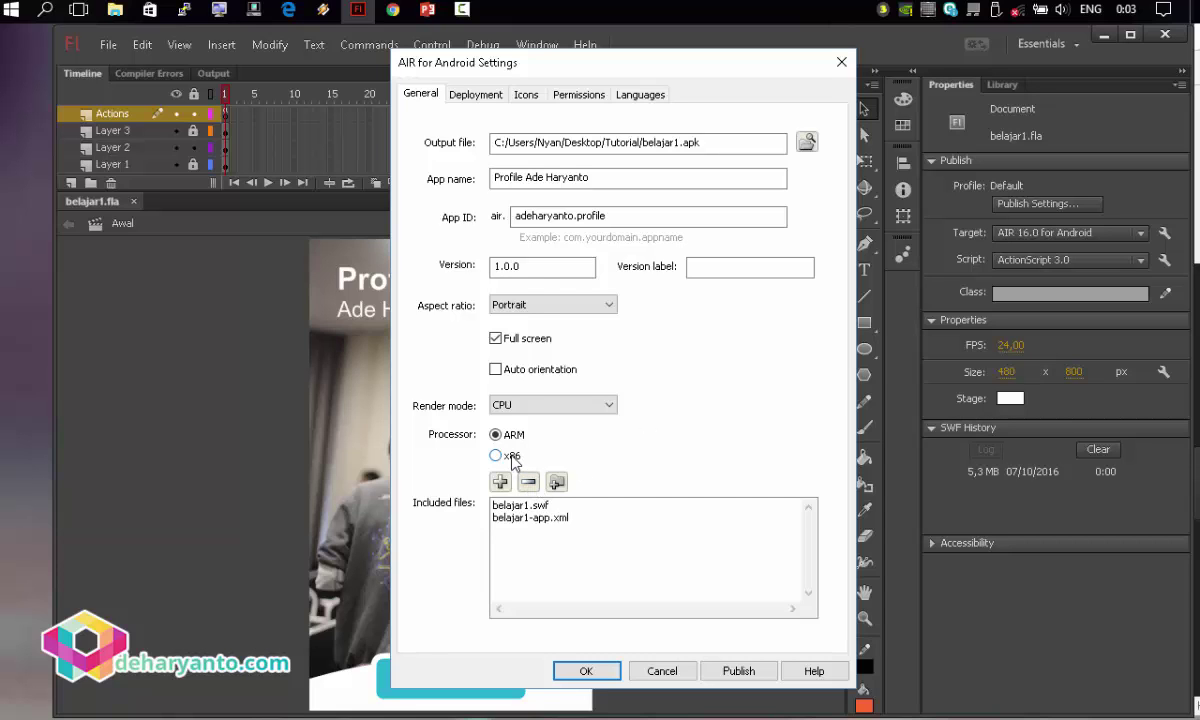
pyautogui.click(512, 455)
# Start a new self-signed certificate with the publisher's name, '-' unit and organization, and a password.
pyautogui.click(470, 97)
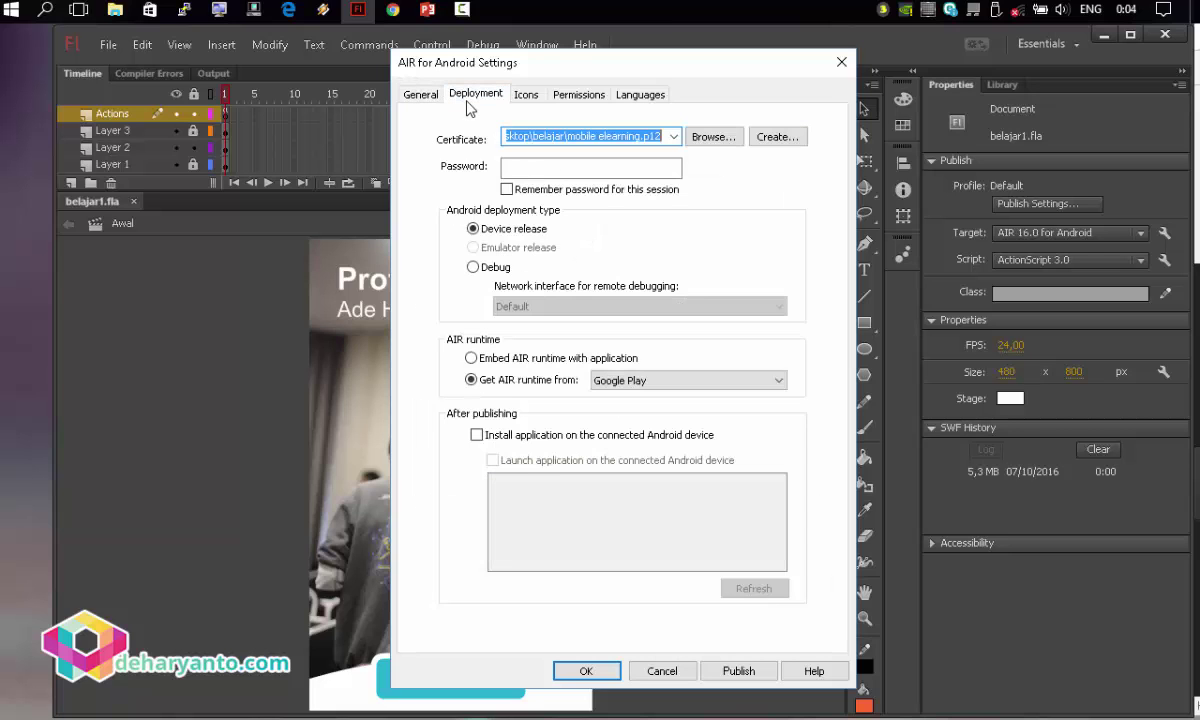
pyautogui.click(779, 138)
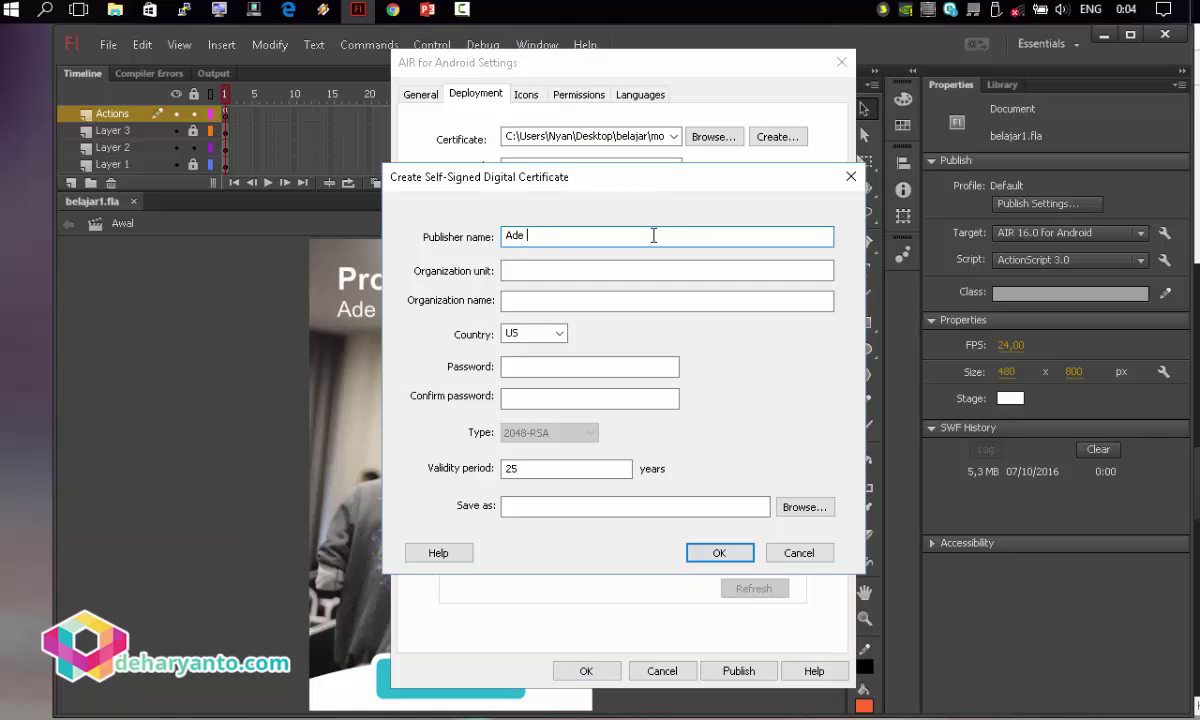
pyautogui.press('Tab')
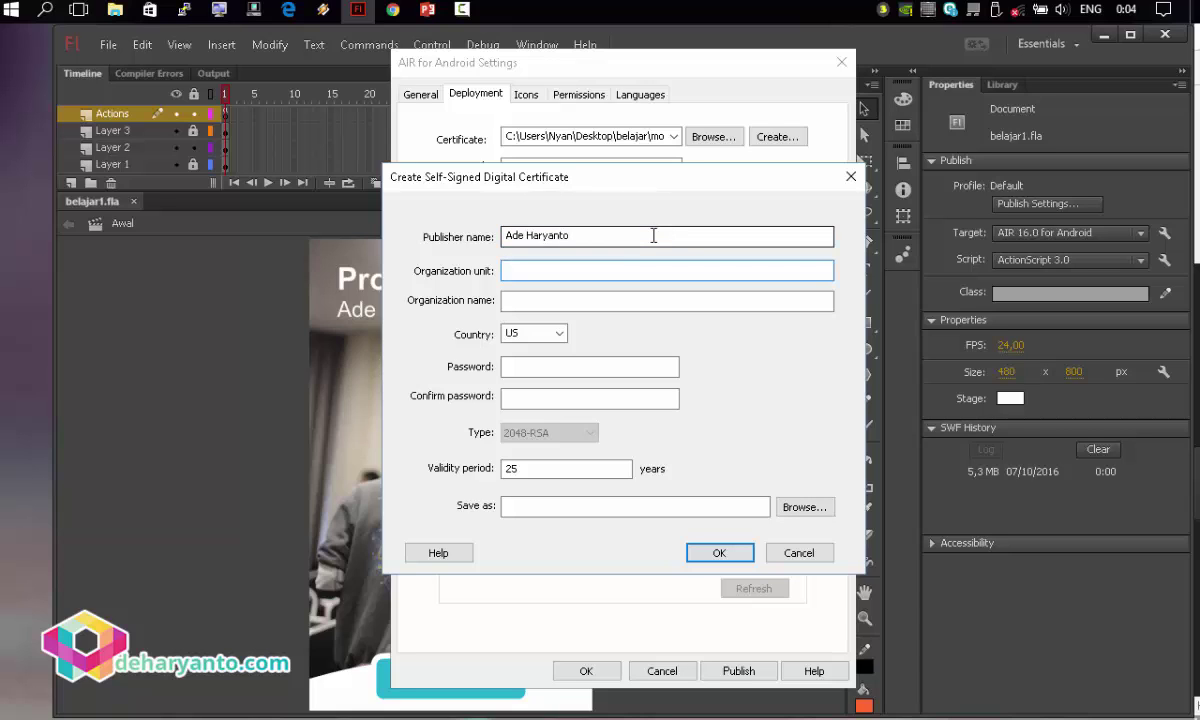
pyautogui.write('-')
pyautogui.press('Tab')
pyautogui.write('-')
pyautogui.press('Tab')
pyautogui.write('I')
pyautogui.press('Tab')
pyautogui.write('123456789')
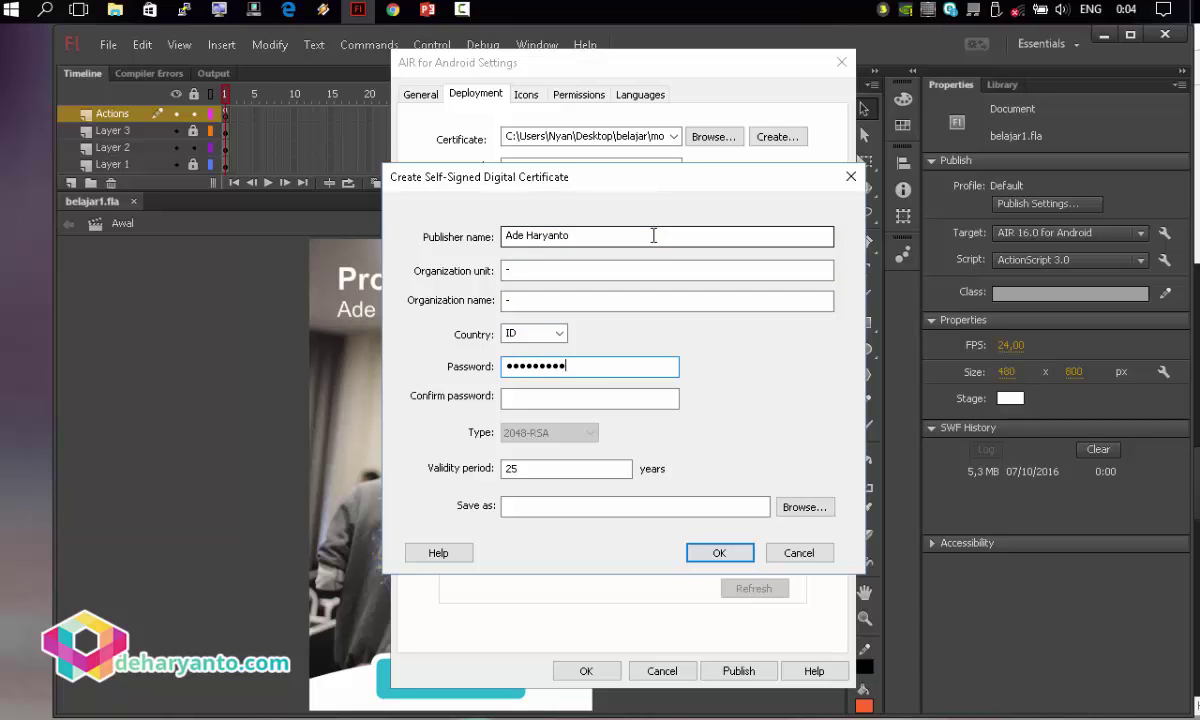
pyautogui.write('2')
pyautogui.press('Tab')
pyautogui.write('1234567890')
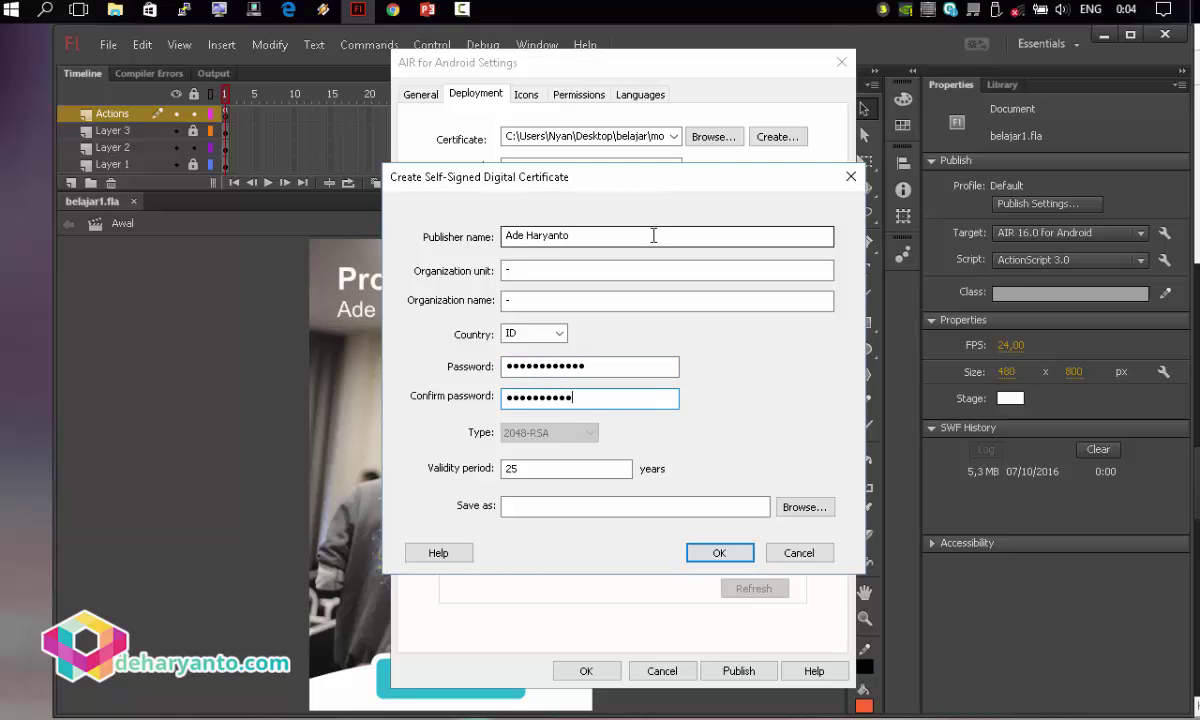
pyautogui.click(552, 467)
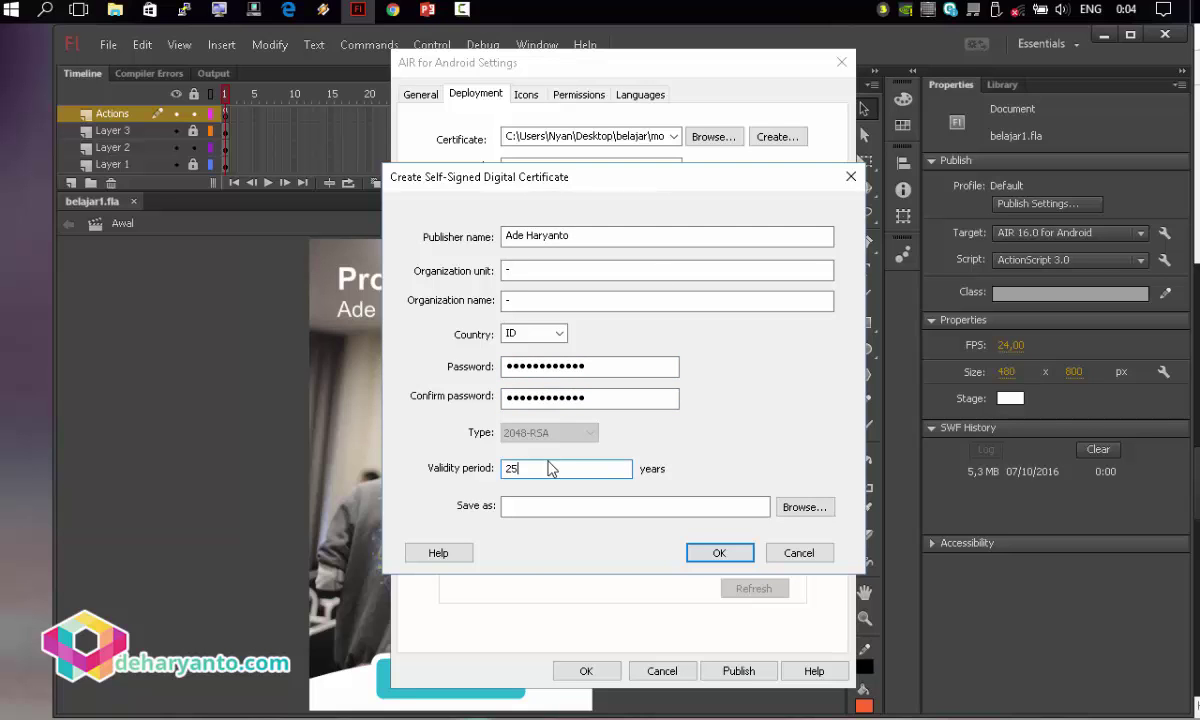
# Save the certificate as profile.p12 and create it.
pyautogui.click(803, 508)
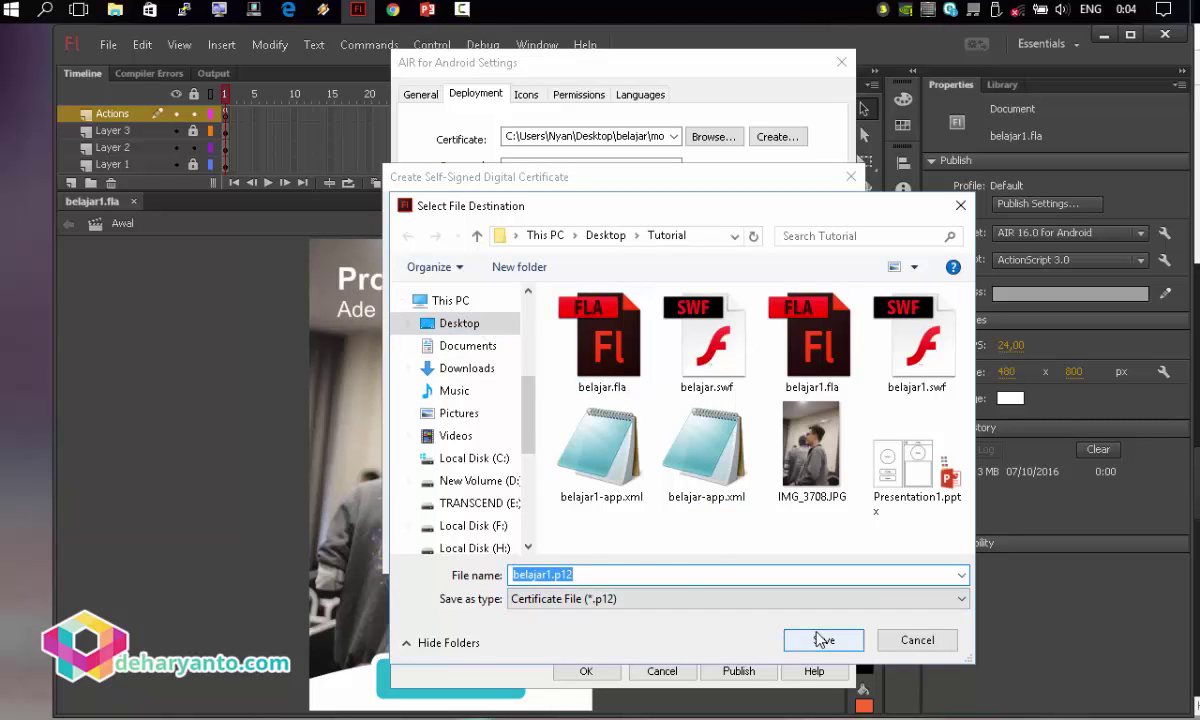
pyautogui.moveTo(553, 574); pyautogui.dragTo(527, 553)
pyautogui.write('profile')
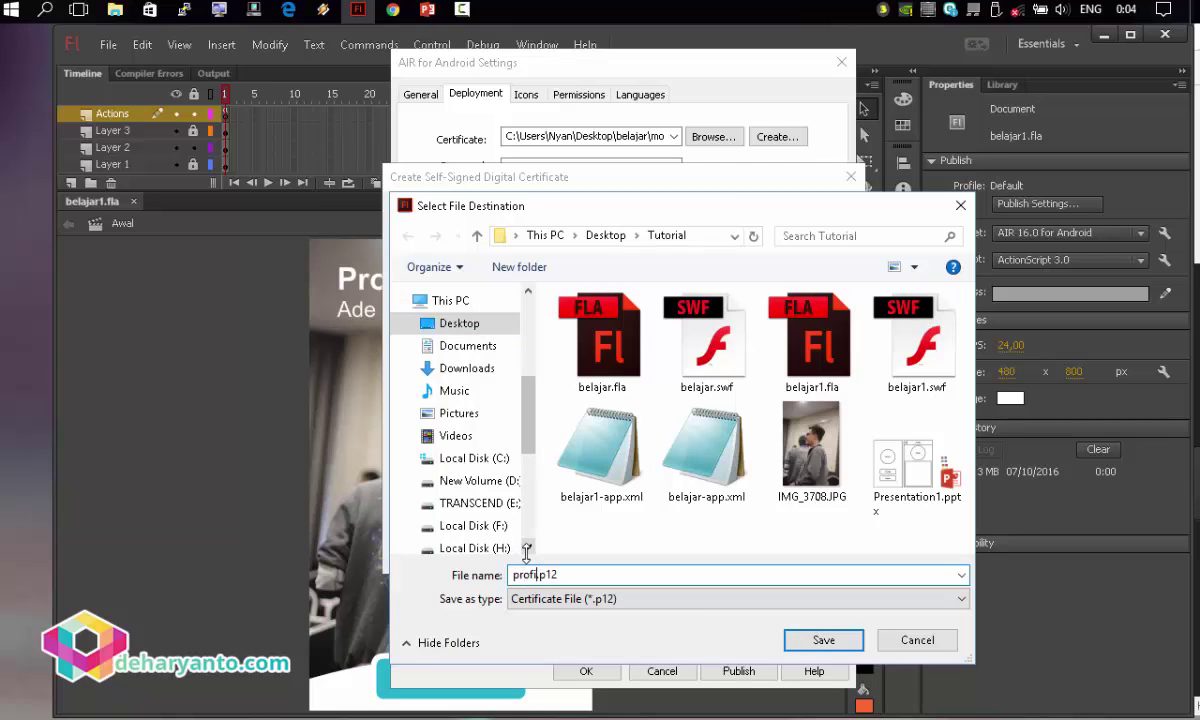
pyautogui.press('Return')
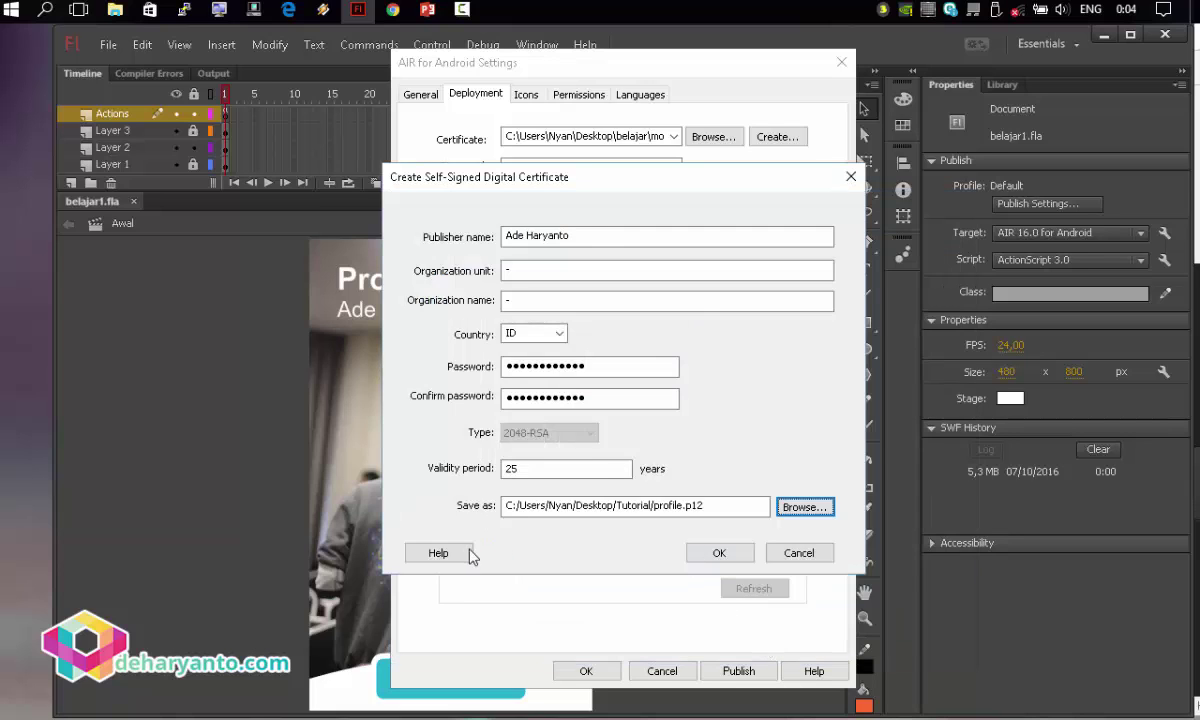
pyautogui.click(717, 556)
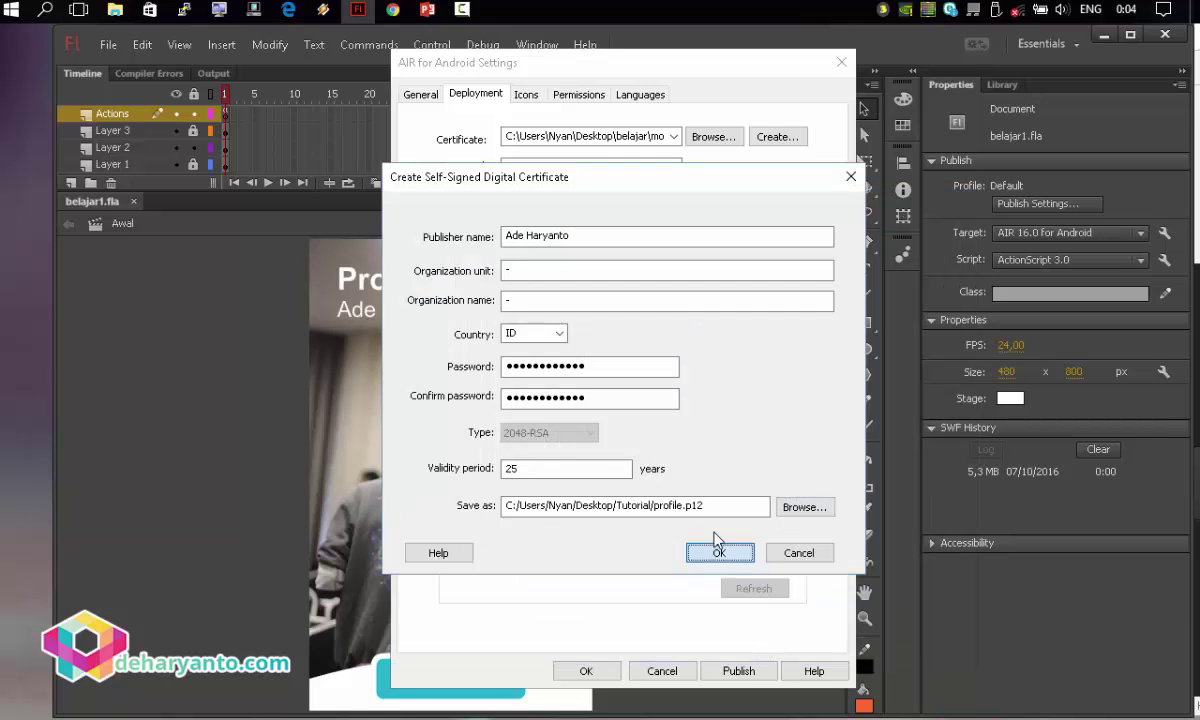
pyautogui.click(690, 570)
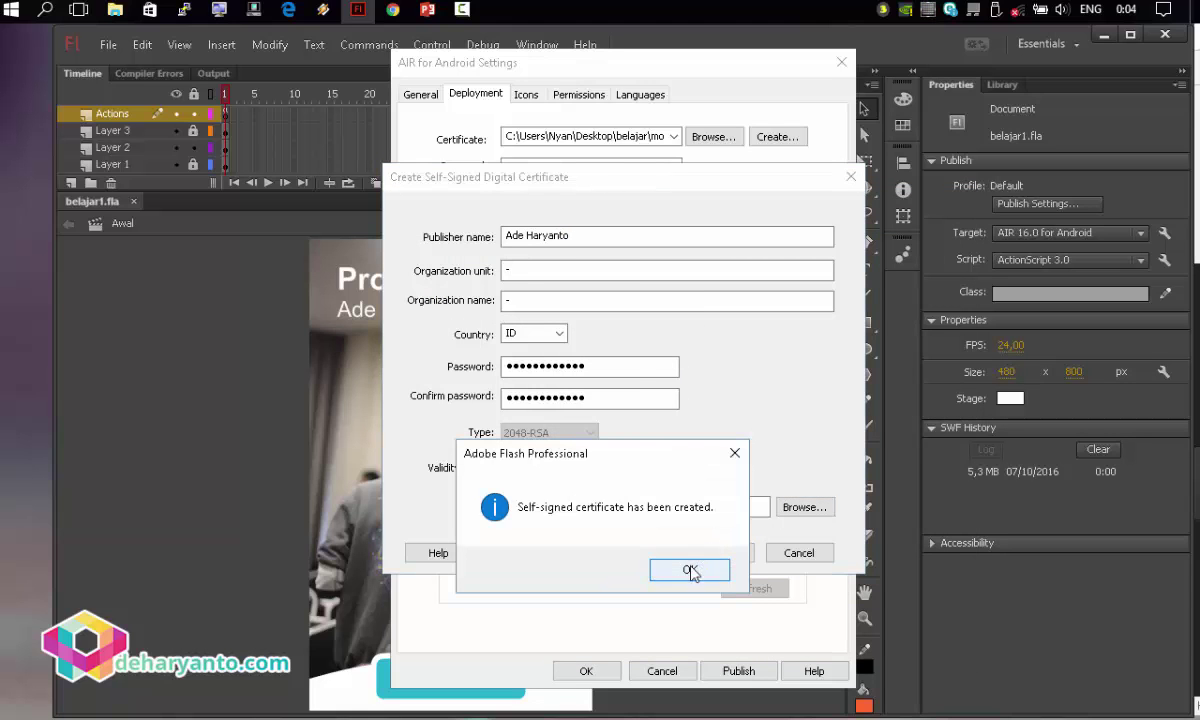
pyautogui.click(600, 168)
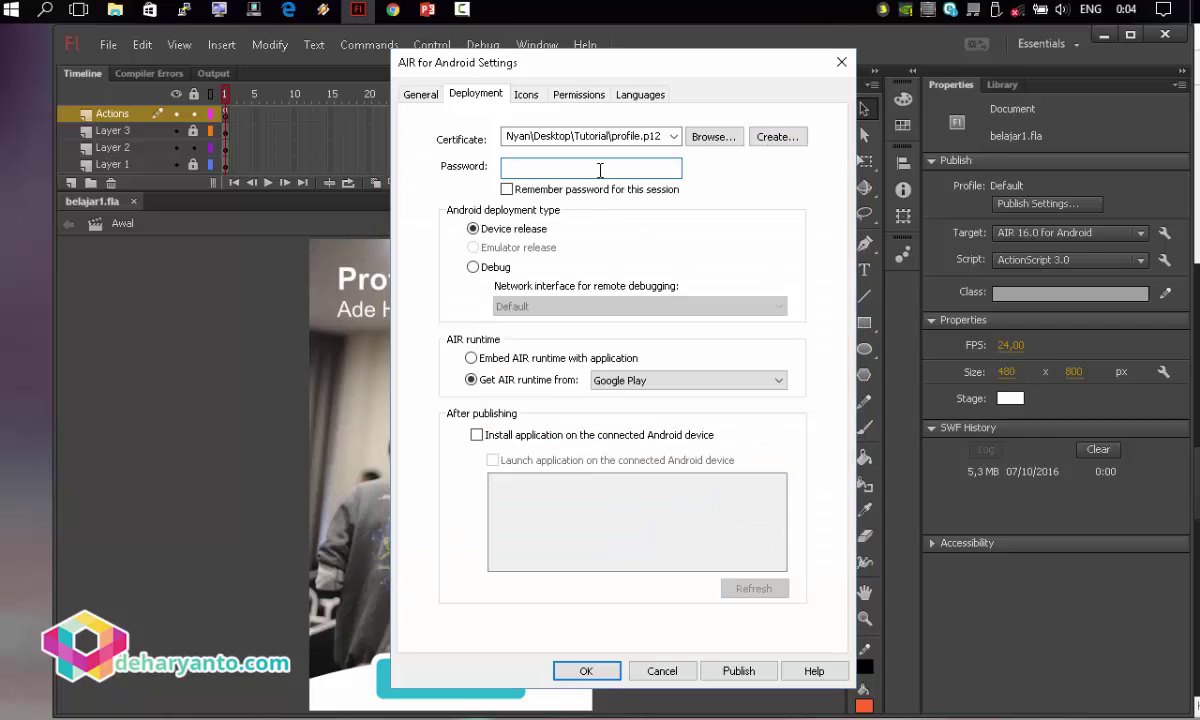
# Enter the certificate password and choose to embed the AIR runtime with the application.
pyautogui.hotkey('ctrl', 'a')
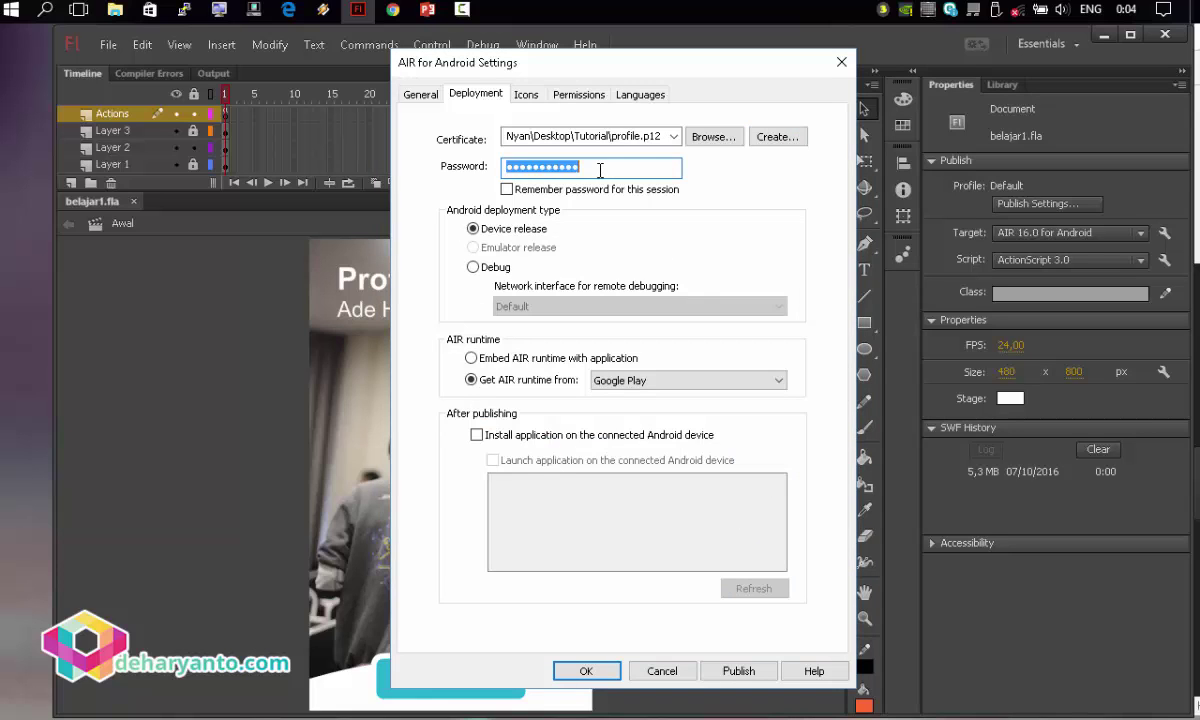
pyautogui.write('••••••••••')
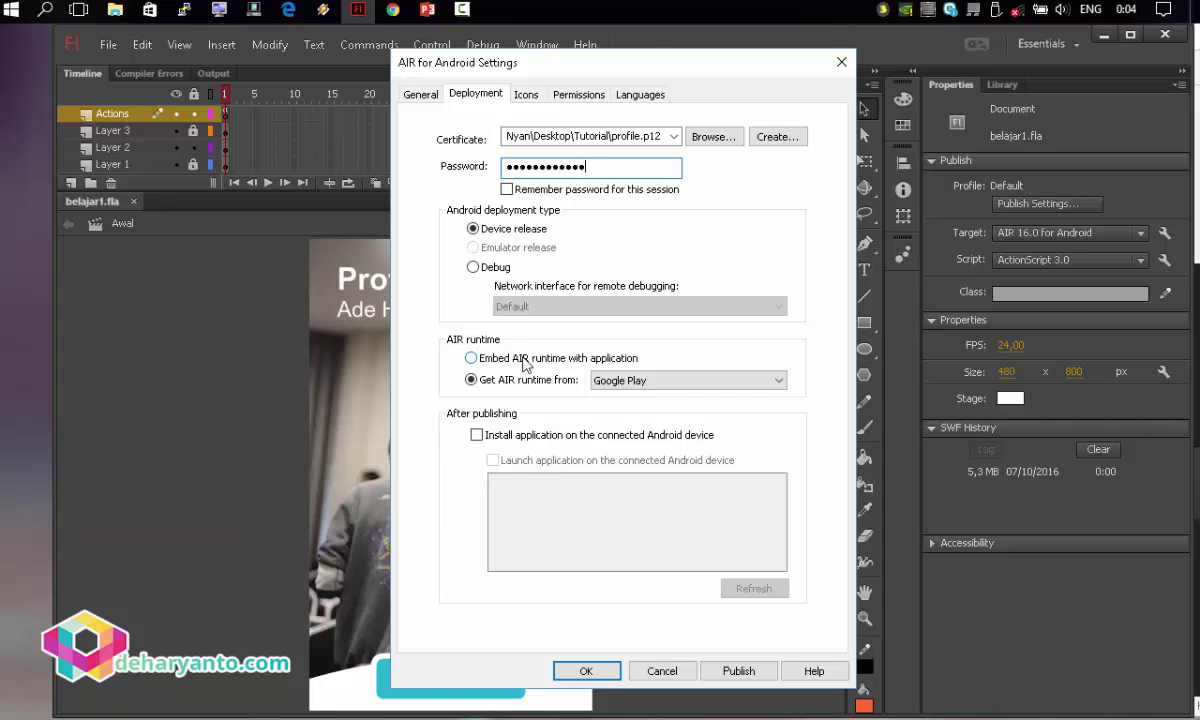
pyautogui.click(525, 360)
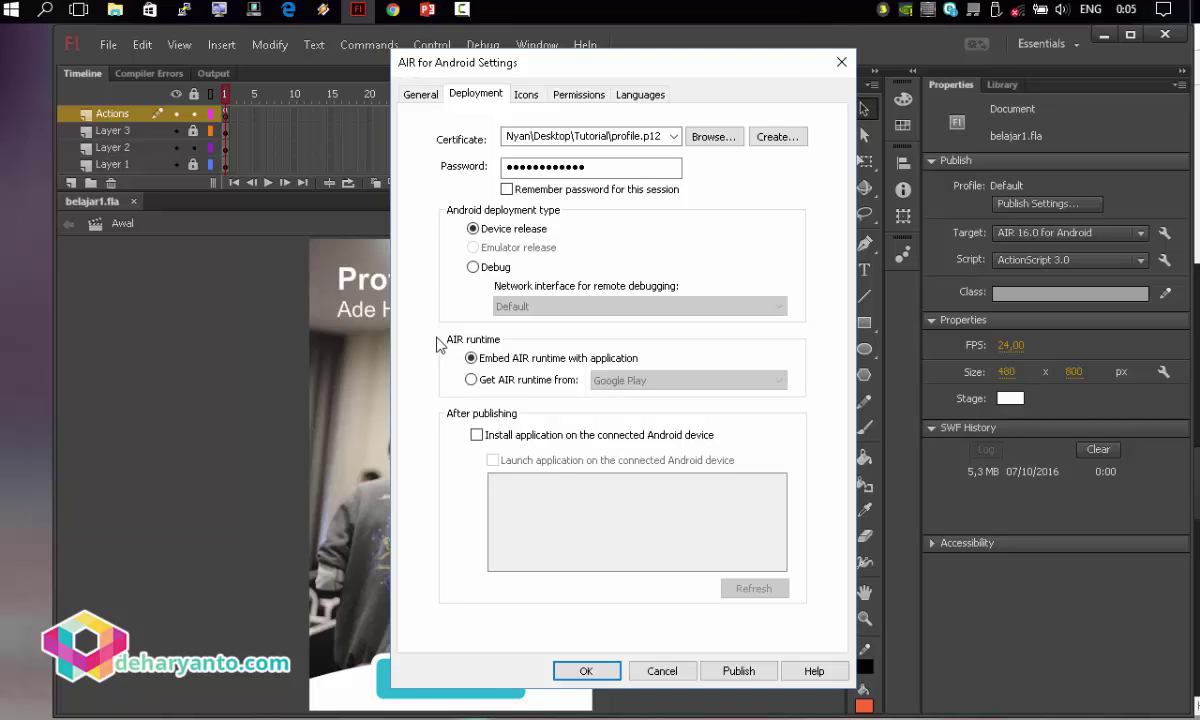
# Review the 36x36, 48x48 and 72x72 icons, permissions and languages, then return to General.
pyautogui.click(526, 94)
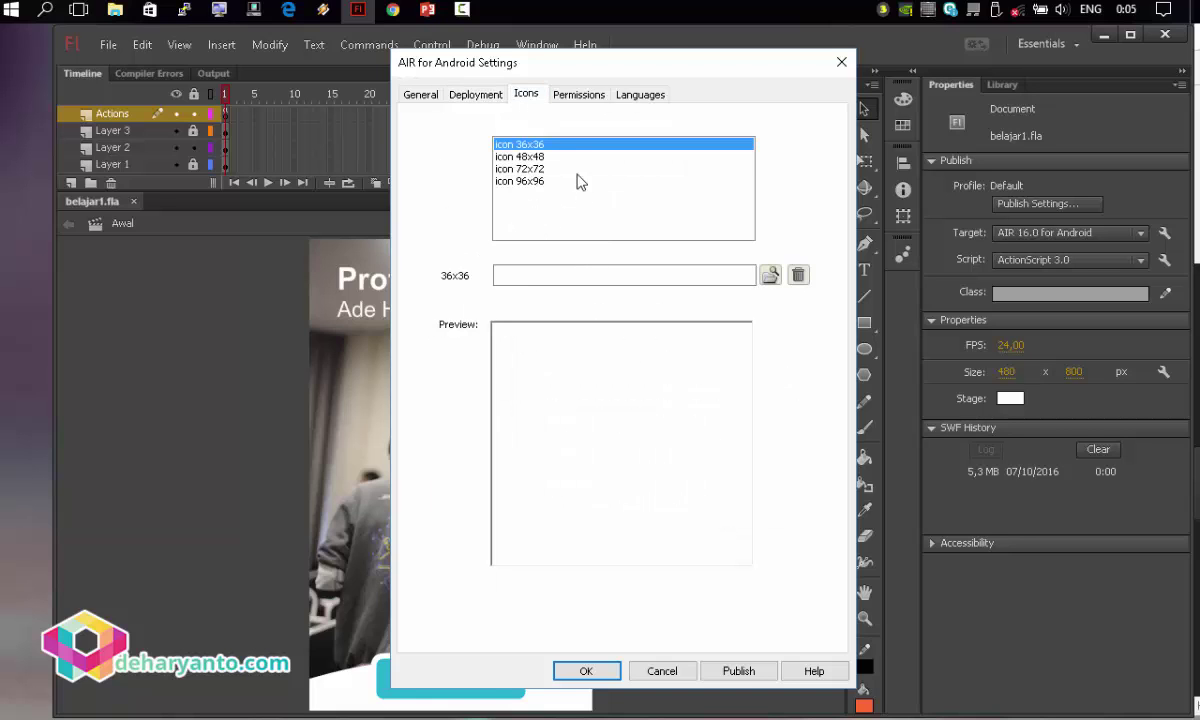
pyautogui.click(568, 168)
pyautogui.click(568, 155)
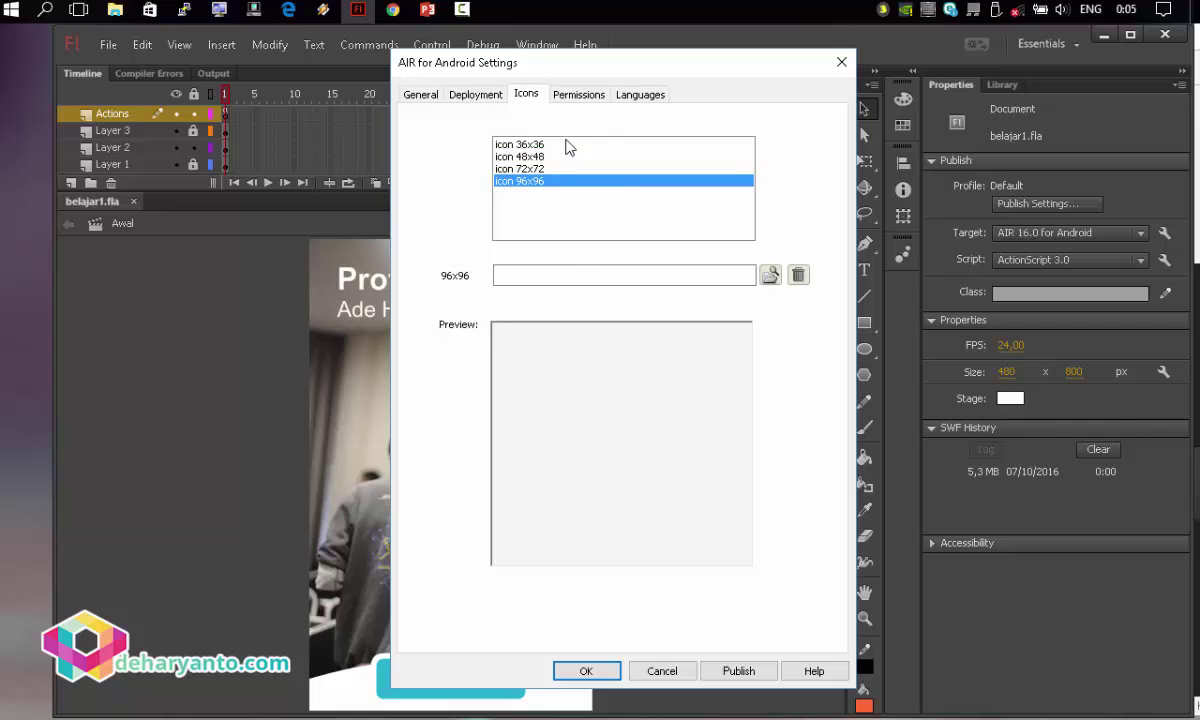
pyautogui.click(568, 145)
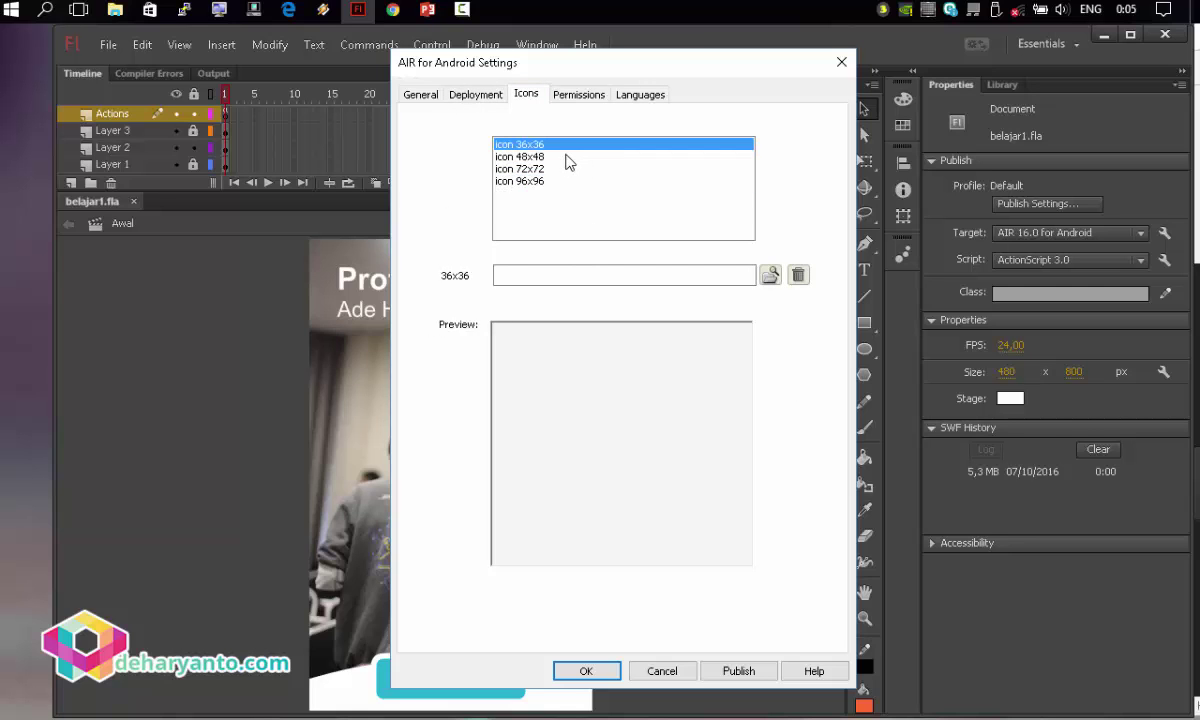
pyautogui.click(565, 157)
pyautogui.click(564, 169)
pyautogui.click(567, 144)
pyautogui.click(568, 95)
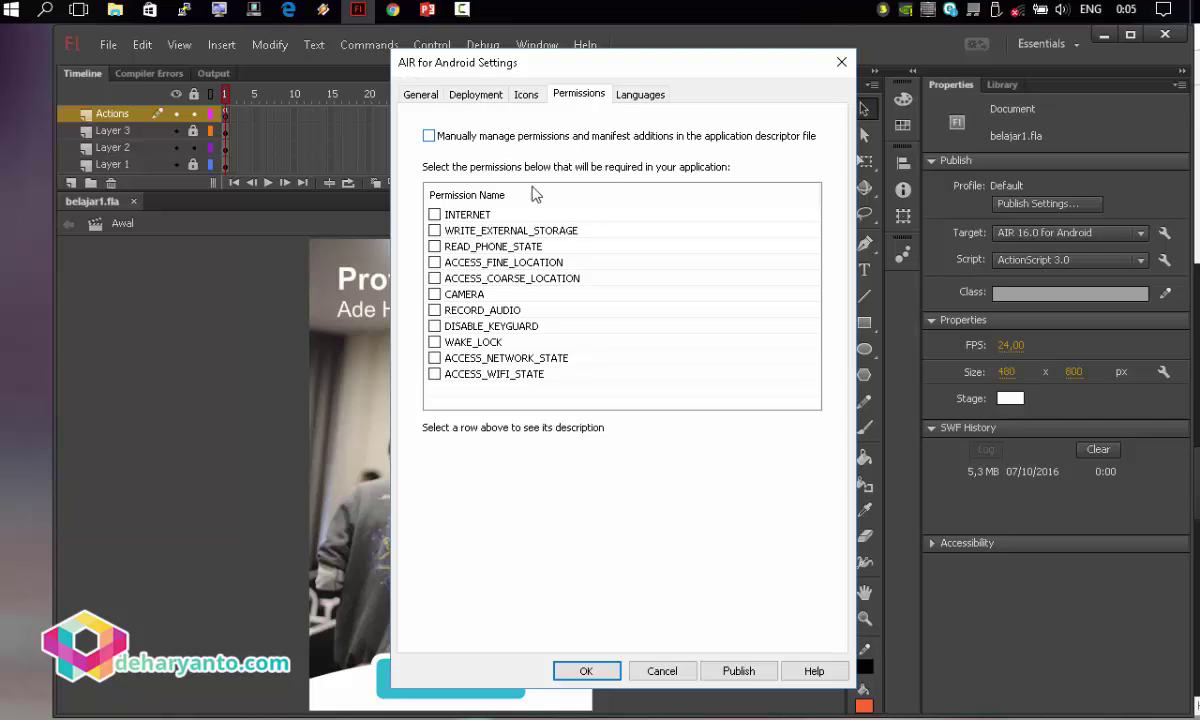
pyautogui.click(638, 95)
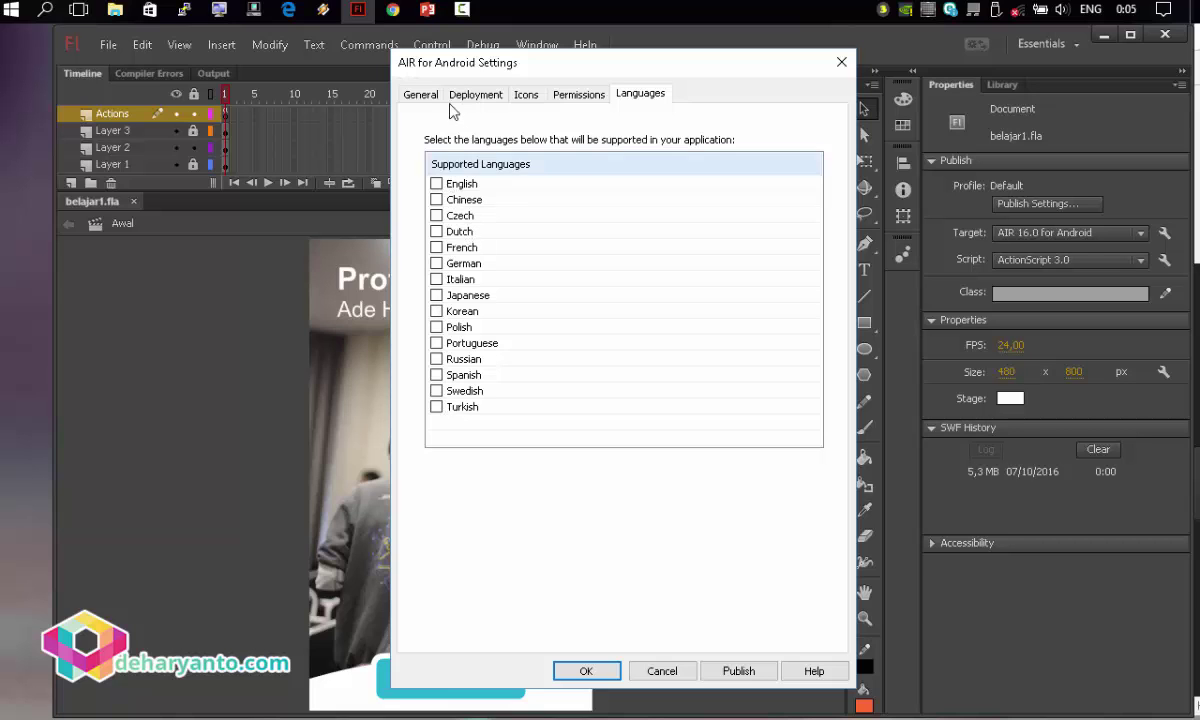
pyautogui.click(402, 95)
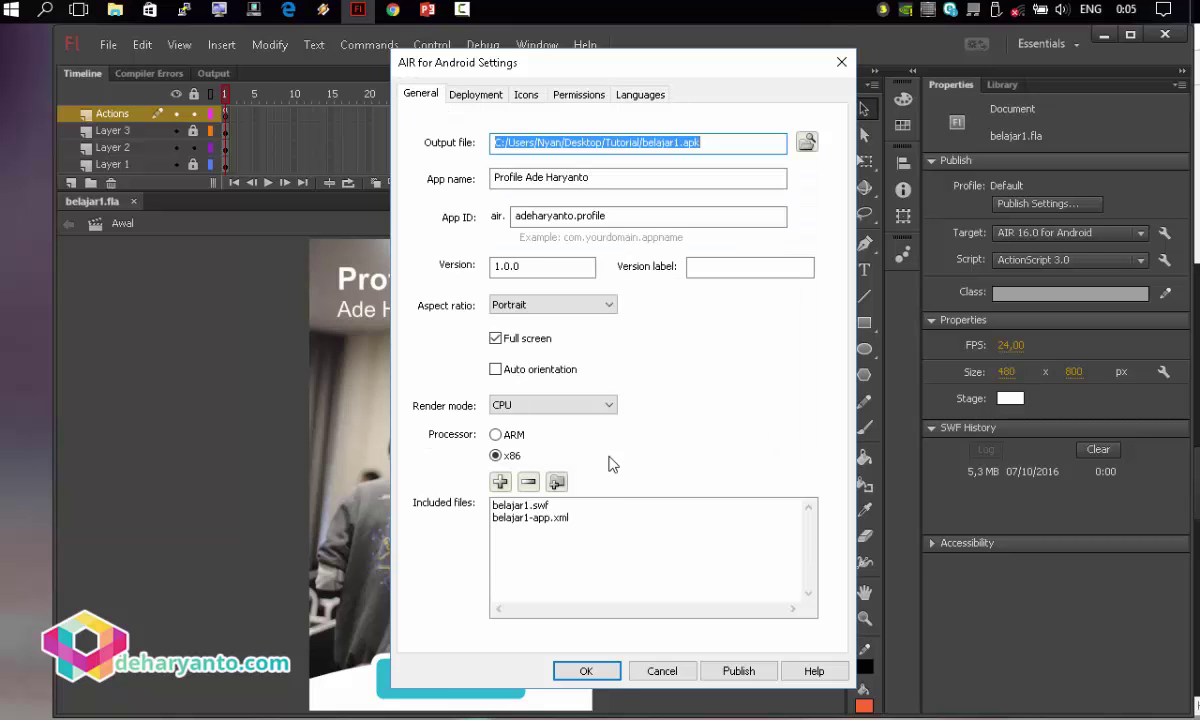
# Publish belajar1.apk, close the Android settings, and minimize Flash to the desktop.
pyautogui.click(737, 671)
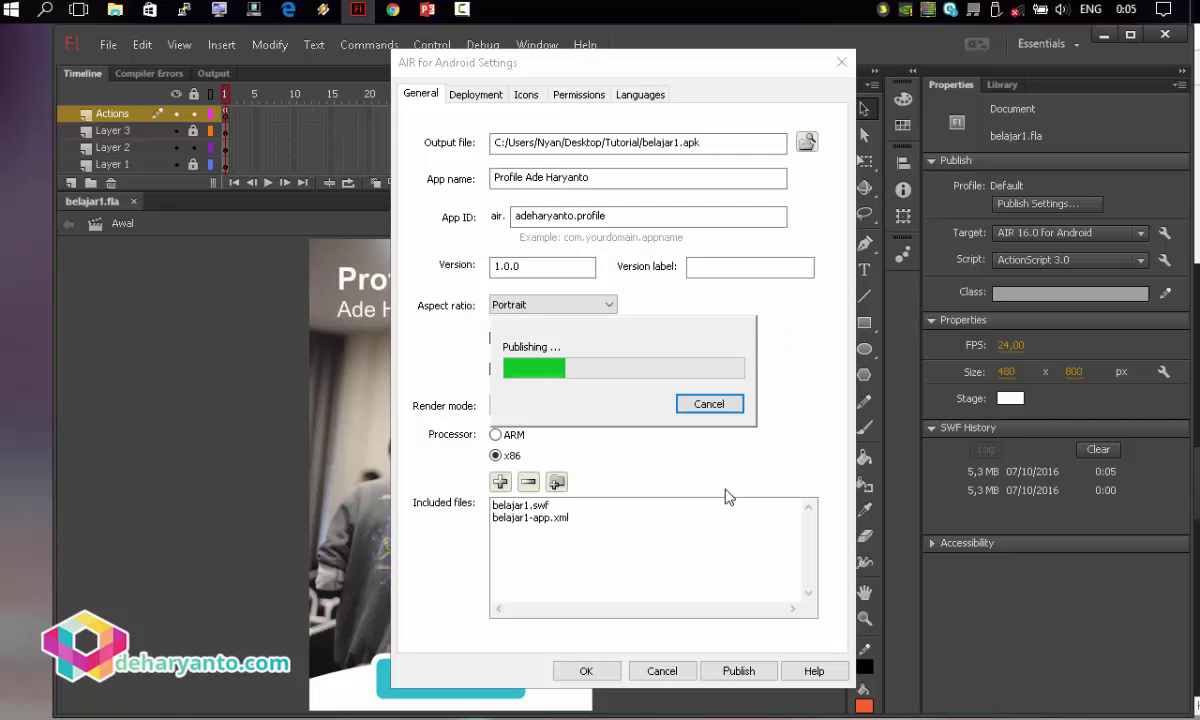
pyautogui.click(600, 671)
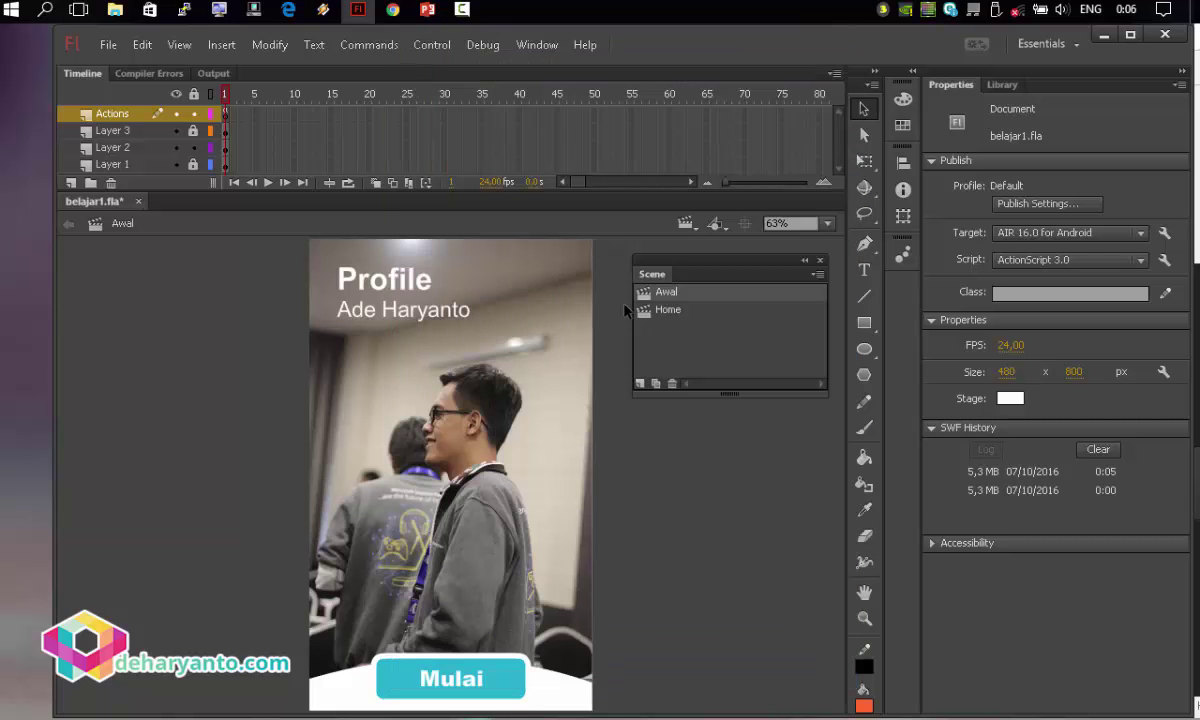
pyautogui.click(357, 10)
pyautogui.moveTo(115, 10)
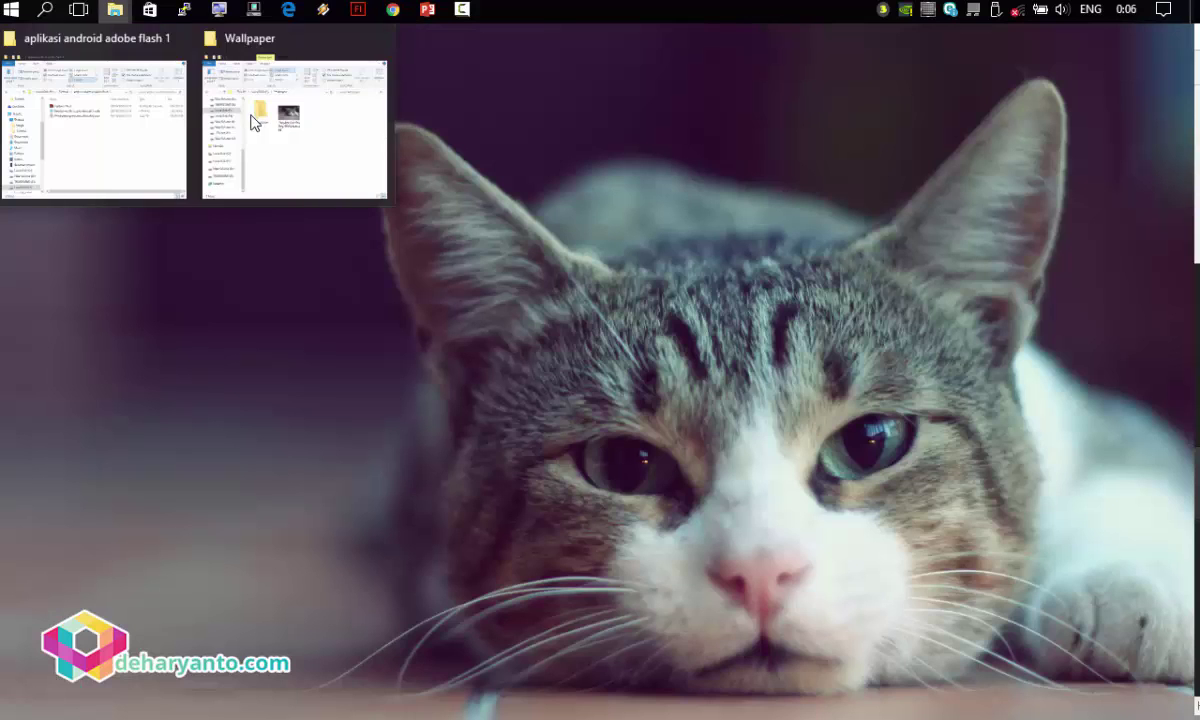
pyautogui.rightClick(115, 10)
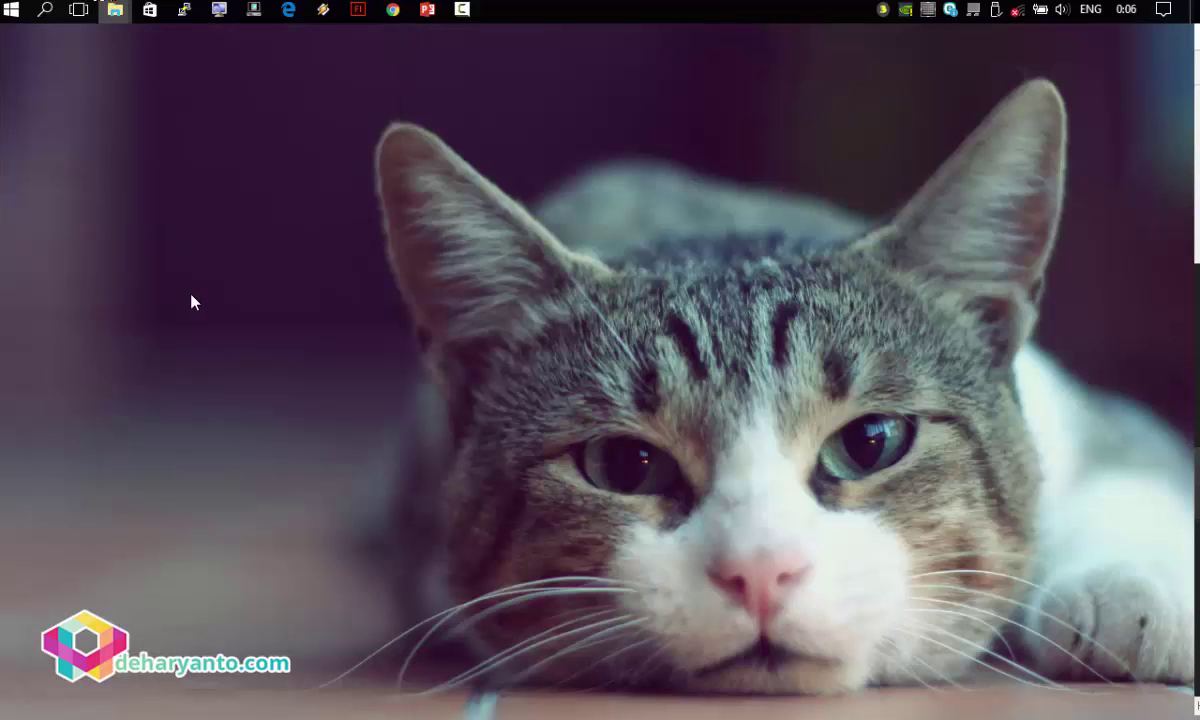